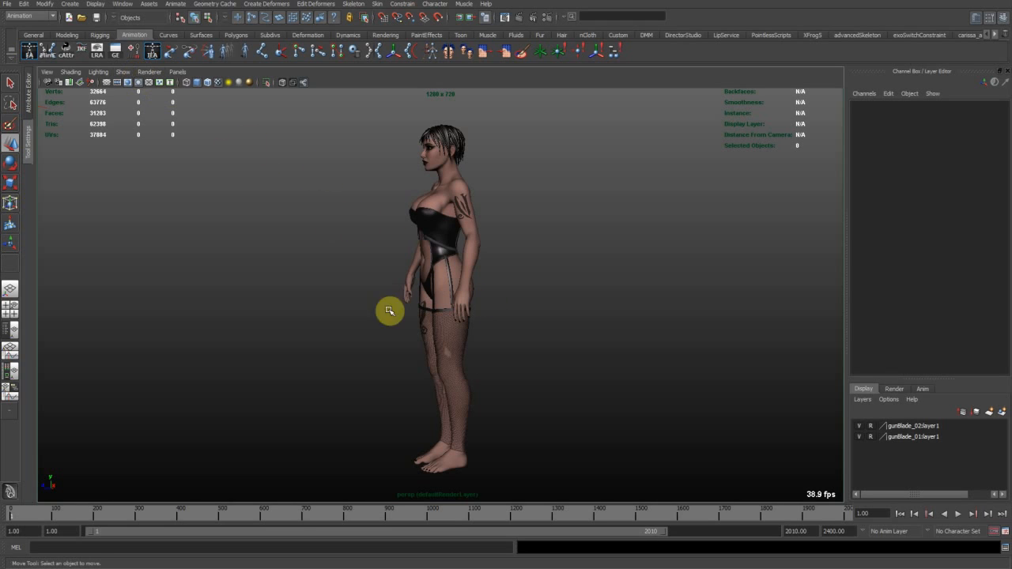
{"action": "left_click_drag", "start_coordinate": [476, 342], "coordinate": [519, 348], "text": "alt"}
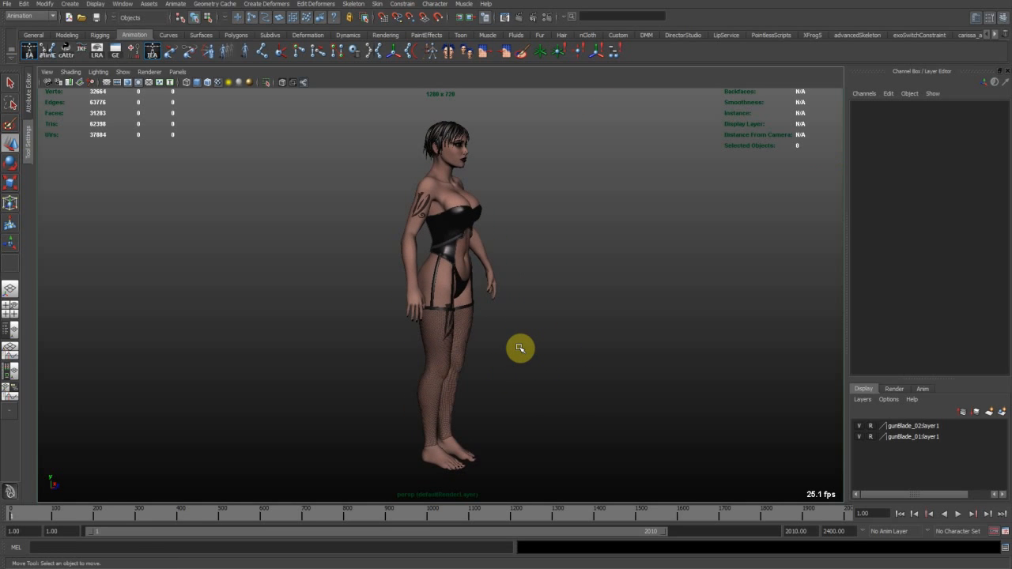
{"action": "left_click_drag", "start_coordinate": [506, 342], "coordinate": [501, 296], "text": "alt"}
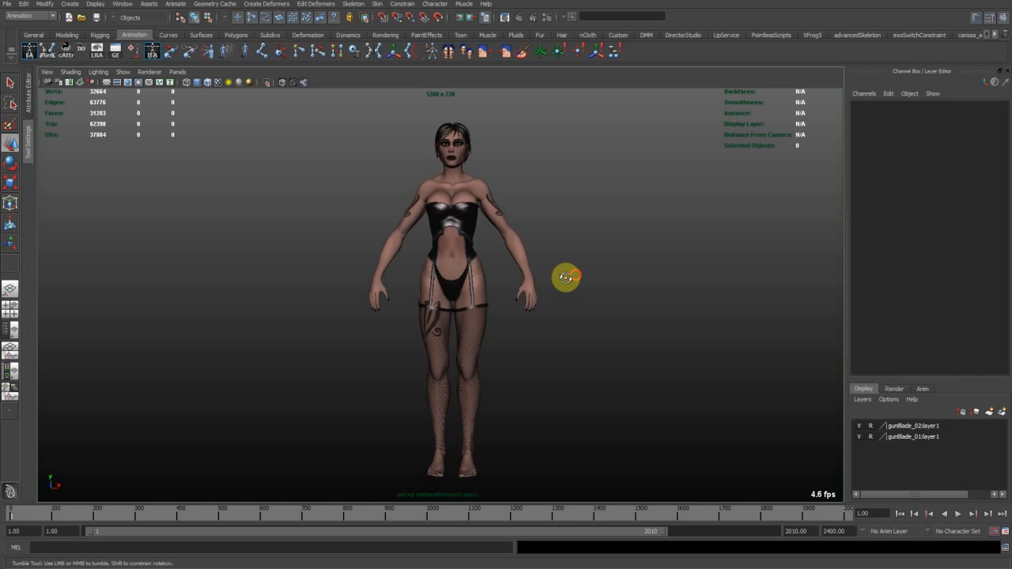
{"action": "left_click_drag", "start_coordinate": [564, 276], "coordinate": [536, 287], "text": "alt"}
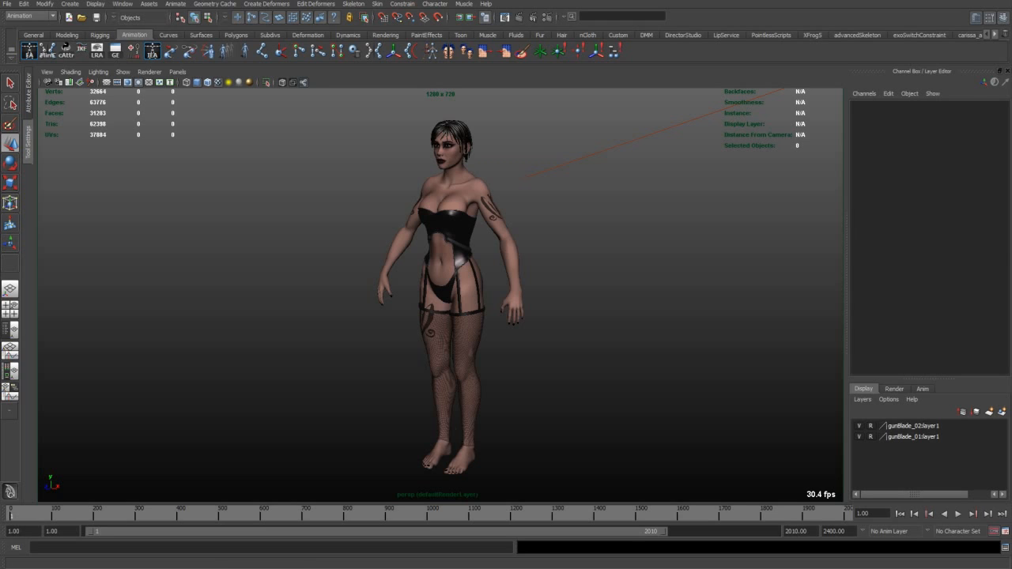
{"action": "key", "text": "ctrl+z"}
{"action": "key", "text": "ctrl+z"}
{"action": "left_click", "coordinate": [358, 313]}
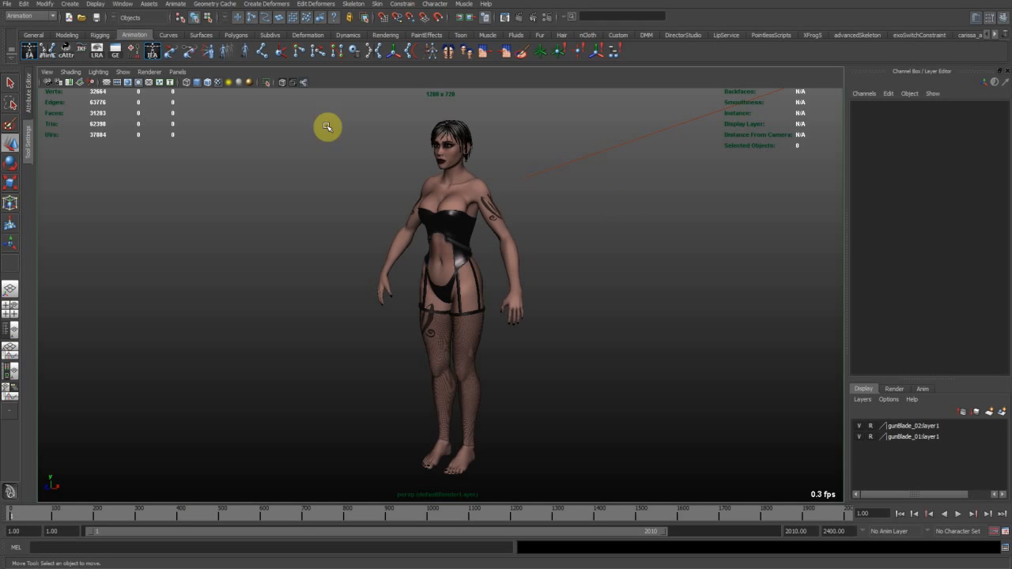
Hide locators in the perspective viewport and clear the area light selection.
{"action": "left_click", "coordinate": [125, 73]}
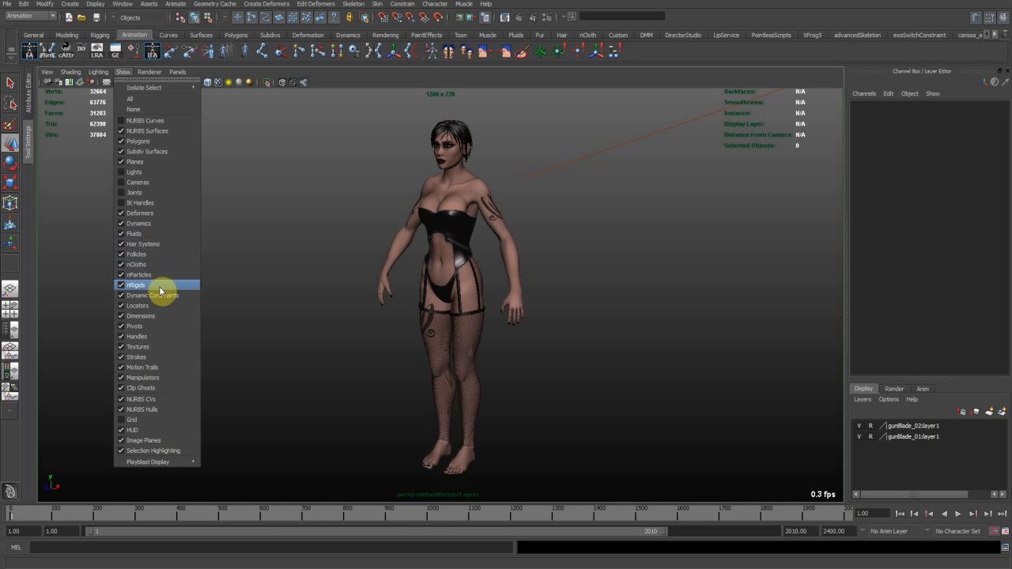
{"action": "left_click_drag", "start_coordinate": [555, 121], "coordinate": [649, 226]}
{"action": "right_click_drag", "start_coordinate": [714, 235], "coordinate": [568, 200], "text": "alt"}
{"action": "left_click_drag", "start_coordinate": [562, 198], "coordinate": [228, 110], "text": "alt"}
{"action": "left_click", "coordinate": [122, 73]}
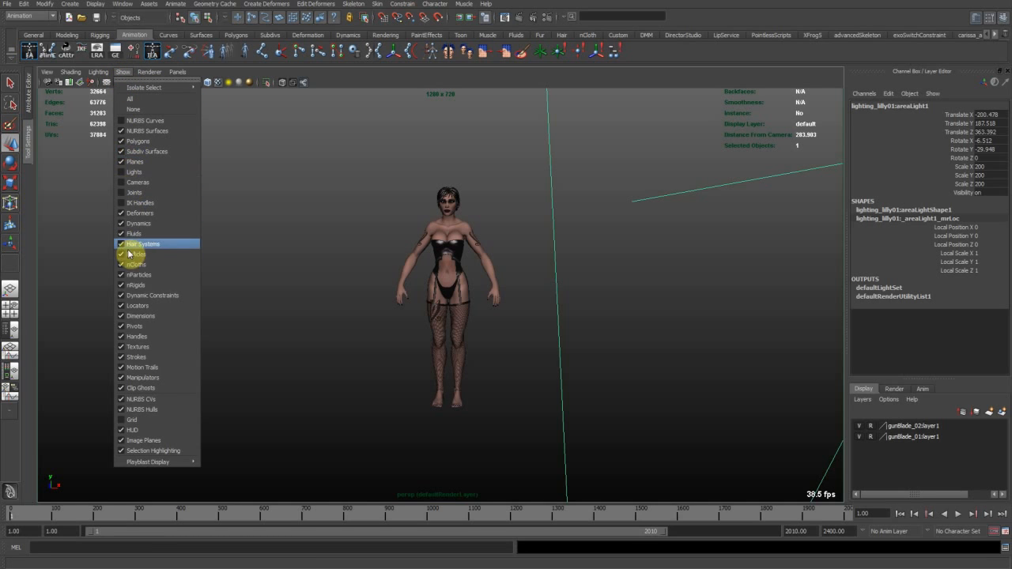
{"action": "left_click", "coordinate": [155, 308]}
{"action": "left_click", "coordinate": [271, 324]}
Turn on the display of NURBS curves and joints for the character in the viewport.
{"action": "middle_click_drag", "start_coordinate": [483, 195], "coordinate": [466, 247], "text": "alt"}
{"action": "right_click_drag", "start_coordinate": [426, 323], "coordinate": [391, 251], "text": "alt"}
{"action": "left_click_drag", "start_coordinate": [391, 251], "coordinate": [411, 276], "text": "alt"}
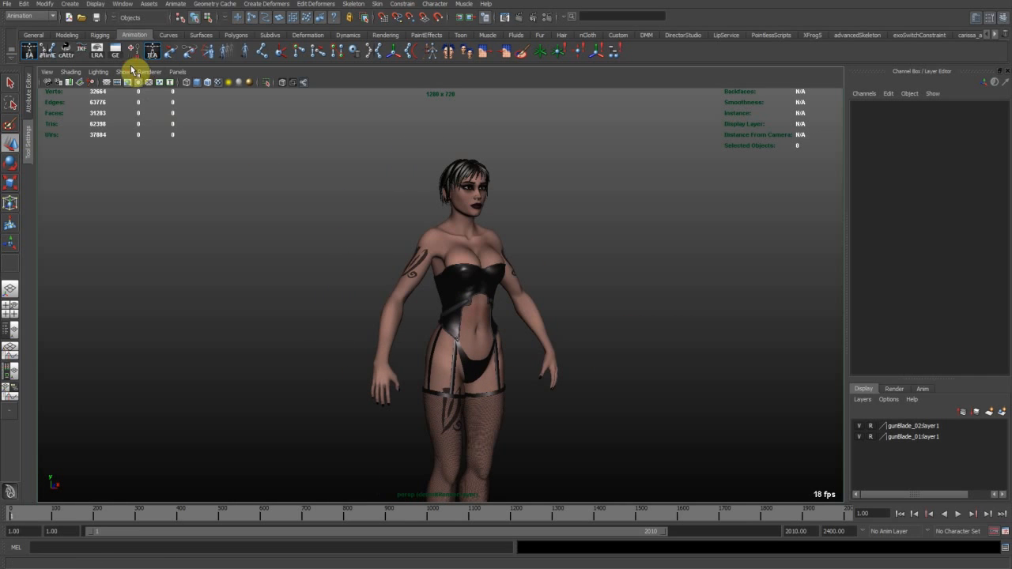
{"action": "left_click", "coordinate": [124, 71]}
{"action": "left_click", "coordinate": [188, 197]}
Examine the character's skeleton and rig control curves from several angles.
{"action": "left_click_drag", "start_coordinate": [429, 294], "coordinate": [366, 298], "text": "alt"}
{"action": "left_click_drag", "start_coordinate": [416, 388], "coordinate": [460, 369], "text": "alt"}
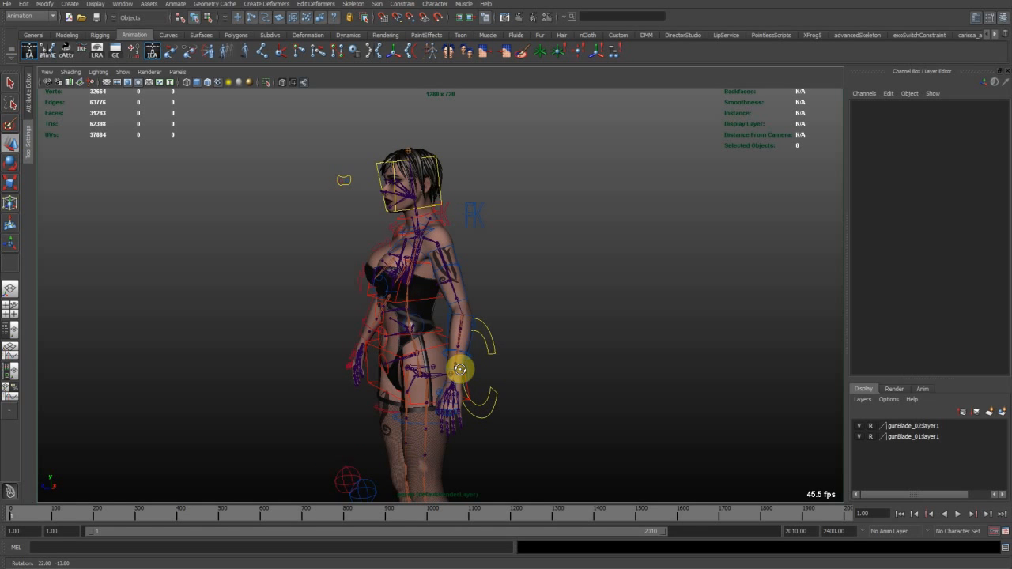
{"action": "left_click_drag", "start_coordinate": [460, 369], "coordinate": [477, 406], "text": "alt"}
{"action": "middle_click_drag", "start_coordinate": [476, 406], "coordinate": [504, 330], "text": "alt"}
{"action": "right_click_drag", "start_coordinate": [505, 331], "coordinate": [472, 295], "text": "alt"}
{"action": "left_click_drag", "start_coordinate": [432, 356], "coordinate": [466, 358], "text": "alt"}
{"action": "middle_click_drag", "start_coordinate": [466, 358], "coordinate": [466, 322], "text": "alt"}
{"action": "left_click_drag", "start_coordinate": [467, 322], "coordinate": [472, 296], "text": "alt"}
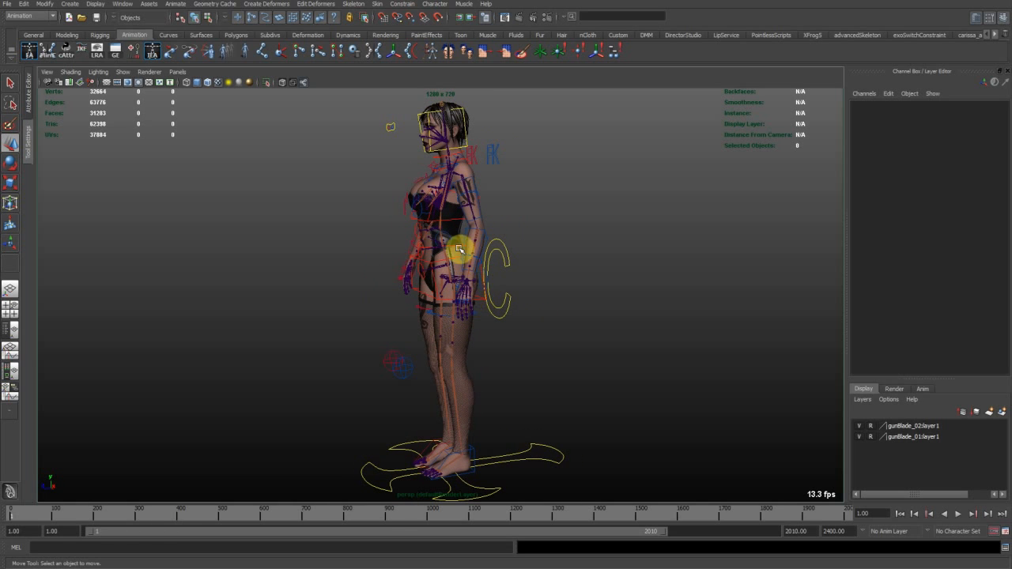
{"action": "left_click_drag", "start_coordinate": [468, 249], "coordinate": [576, 274], "text": "alt"}
{"action": "right_click_drag", "start_coordinate": [576, 274], "coordinate": [572, 294], "text": "alt"}
Select the left leg control around the character's left foot.
{"action": "middle_click_drag", "start_coordinate": [492, 467], "coordinate": [500, 319], "text": "alt"}
{"action": "right_click_drag", "start_coordinate": [500, 319], "coordinate": [569, 319], "text": "alt"}
{"action": "left_click_drag", "start_coordinate": [569, 319], "coordinate": [542, 334], "text": "alt"}
{"action": "right_click_drag", "start_coordinate": [542, 334], "coordinate": [515, 391], "text": "alt"}
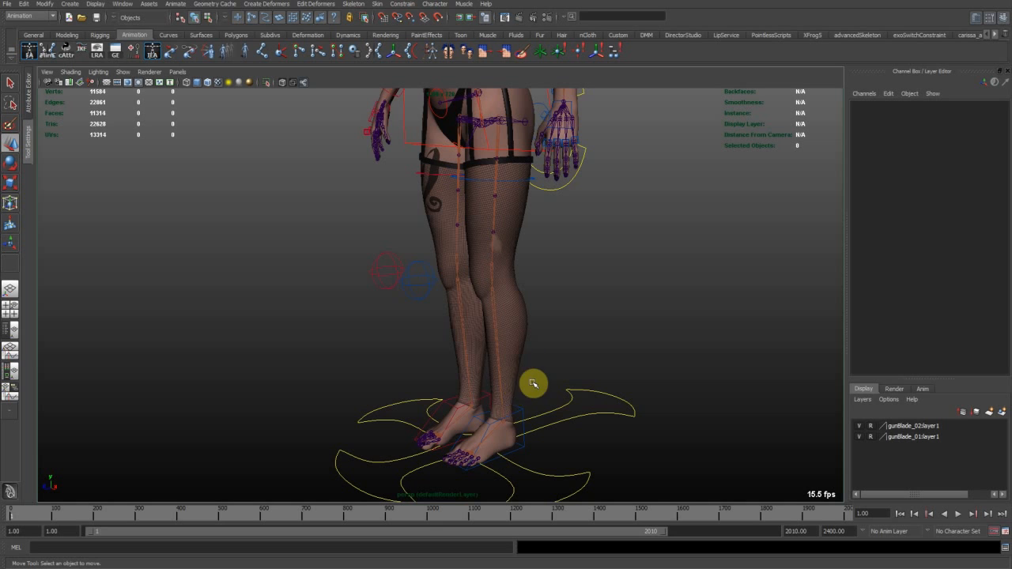
{"action": "left_click", "coordinate": [523, 412]}
{"action": "left_click_drag", "start_coordinate": [523, 413], "coordinate": [530, 360], "text": "alt"}
{"action": "middle_click_drag", "start_coordinate": [450, 416], "coordinate": [420, 298], "text": "alt"}
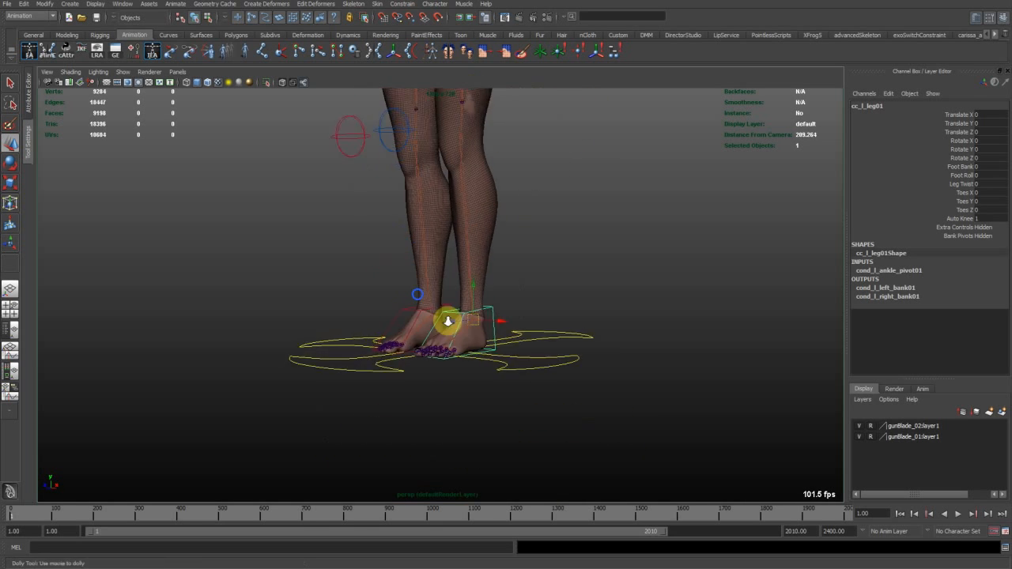
Examine the left foot, its toe joints and the surrounding leg control up close.
{"action": "right_click_drag", "start_coordinate": [420, 298], "coordinate": [526, 358], "text": "alt"}
{"action": "left_click_drag", "start_coordinate": [526, 359], "coordinate": [490, 313], "text": "alt"}
{"action": "right_click_drag", "start_coordinate": [490, 313], "coordinate": [546, 384], "text": "alt"}
{"action": "left_click_drag", "start_coordinate": [546, 384], "coordinate": [418, 287], "text": "alt"}
{"action": "right_click_drag", "start_coordinate": [418, 287], "coordinate": [522, 415], "text": "alt"}
{"action": "left_click_drag", "start_coordinate": [522, 415], "coordinate": [449, 368], "text": "alt"}
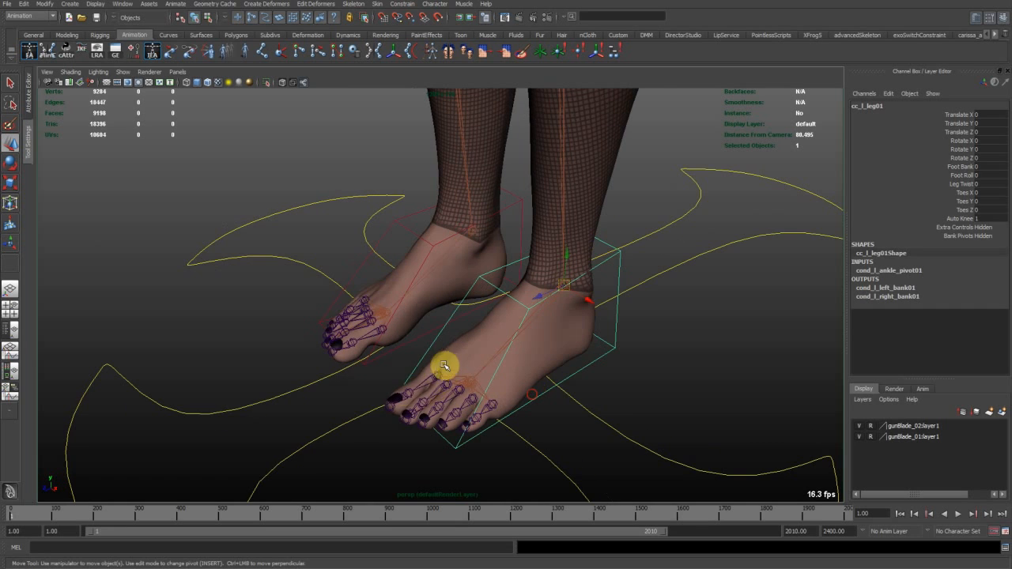
{"action": "left_click_drag", "start_coordinate": [493, 414], "coordinate": [556, 392], "text": "alt"}
{"action": "key", "text": "alt+1"}
{"action": "key", "text": "alt+1"}
{"action": "middle_click_drag", "start_coordinate": [651, 283], "coordinate": [642, 304], "text": "alt"}
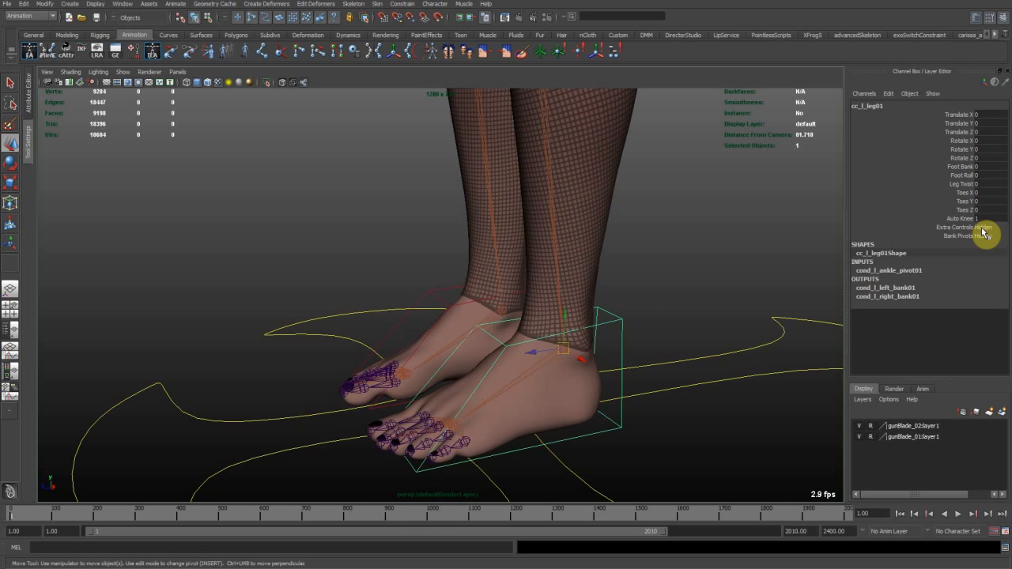
Move the left leg control slightly off the ground and rotate it about 18° around X.
{"action": "left_click_drag", "start_coordinate": [627, 336], "coordinate": [611, 324], "text": "alt"}
{"action": "middle_click_drag", "start_coordinate": [645, 343], "coordinate": [590, 298]}
{"action": "right_click_drag", "start_coordinate": [590, 298], "coordinate": [562, 264], "text": "alt"}
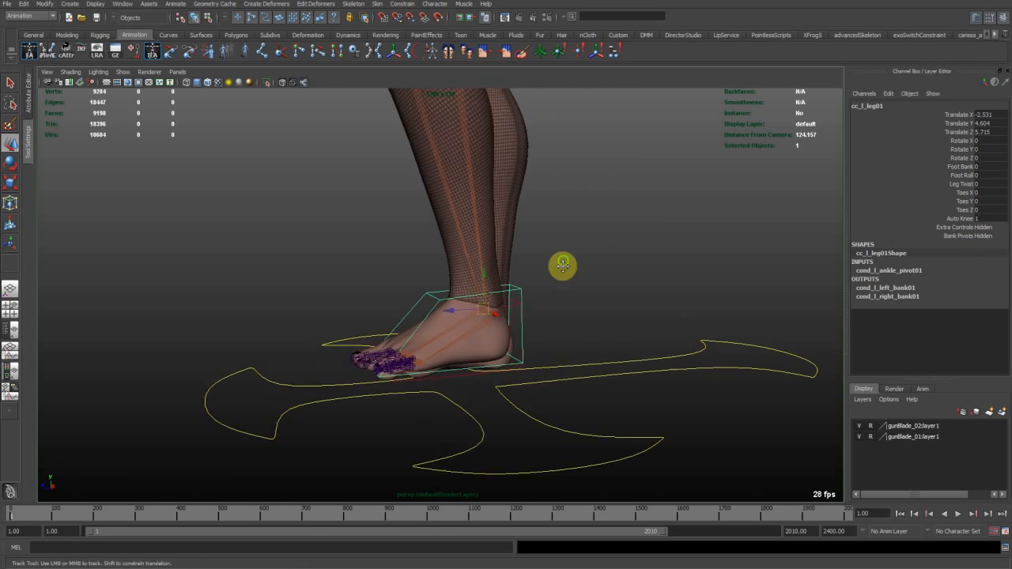
{"action": "left_click_drag", "start_coordinate": [562, 264], "coordinate": [586, 354], "text": "alt"}
{"action": "key", "text": "e"}
{"action": "middle_click_drag", "start_coordinate": [605, 352], "coordinate": [626, 308]}
Raise the left leg by moving its control, ending near Translate X 1.3, Y 27.2, Z 12.6, and select the Auto Knee channel.
{"action": "key", "text": "w"}
{"action": "middle_click_drag", "start_coordinate": [578, 381], "coordinate": [776, 251]}
{"action": "middle_click_drag", "start_coordinate": [647, 304], "coordinate": [751, 466], "text": "alt"}
{"action": "right_click_drag", "start_coordinate": [589, 361], "coordinate": [535, 341], "text": "alt"}
{"action": "middle_click_drag", "start_coordinate": [608, 372], "coordinate": [534, 318]}
{"action": "right_click_drag", "start_coordinate": [535, 319], "coordinate": [488, 292], "text": "alt"}
{"action": "middle_click_drag", "start_coordinate": [489, 292], "coordinate": [520, 303], "text": "alt"}
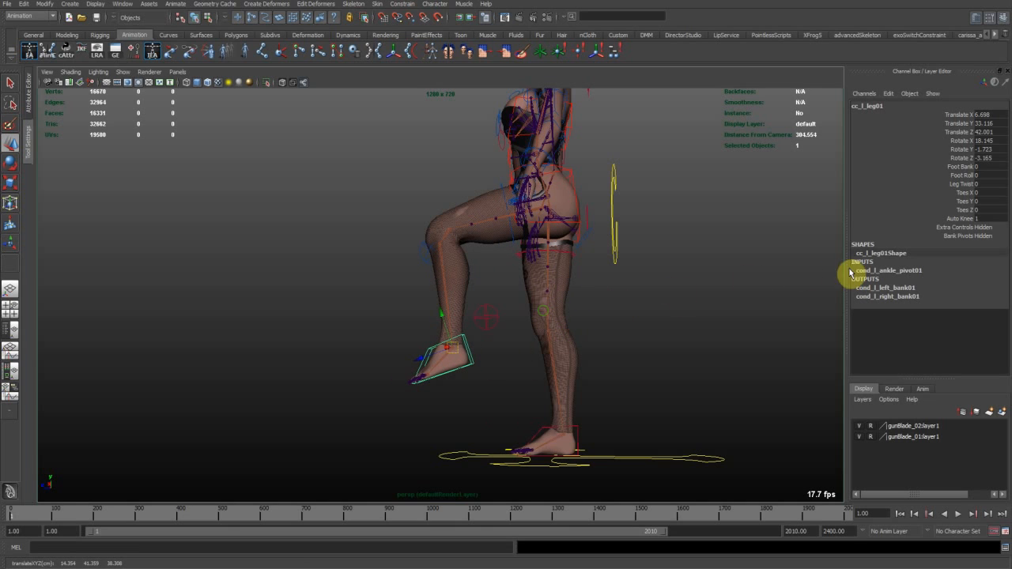
{"action": "left_click", "coordinate": [960, 218]}
{"action": "middle_click_drag", "start_coordinate": [566, 343], "coordinate": [614, 361]}
Try bending the raised left foot's toes with the Toes X attribute and undo the change.
{"action": "middle_click_drag", "start_coordinate": [545, 441], "coordinate": [561, 384], "text": "alt"}
{"action": "right_click_drag", "start_coordinate": [540, 270], "coordinate": [672, 332], "text": "alt"}
{"action": "middle_click_drag", "start_coordinate": [553, 411], "coordinate": [374, 309], "text": "alt"}
{"action": "right_click_drag", "start_coordinate": [374, 309], "coordinate": [500, 268], "text": "alt"}
{"action": "left_click_drag", "start_coordinate": [380, 287], "coordinate": [474, 356], "text": "alt"}
{"action": "middle_click_drag", "start_coordinate": [501, 335], "coordinate": [495, 294], "text": "alt"}
{"action": "right_click_drag", "start_coordinate": [562, 340], "coordinate": [725, 289], "text": "alt"}
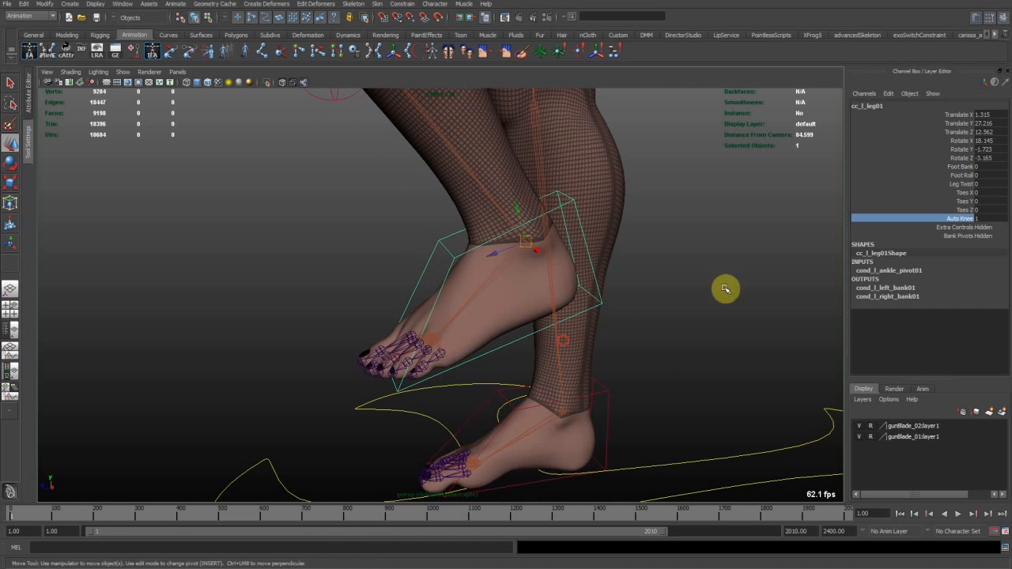
{"action": "left_click", "coordinate": [967, 193]}
{"action": "middle_click_drag", "start_coordinate": [874, 192], "coordinate": [809, 236]}
{"action": "key", "text": "ctrl+z"}
Try turning the left toes sideways with Toes Y at -8.8 and undo the change.
{"action": "left_click", "coordinate": [948, 201]}
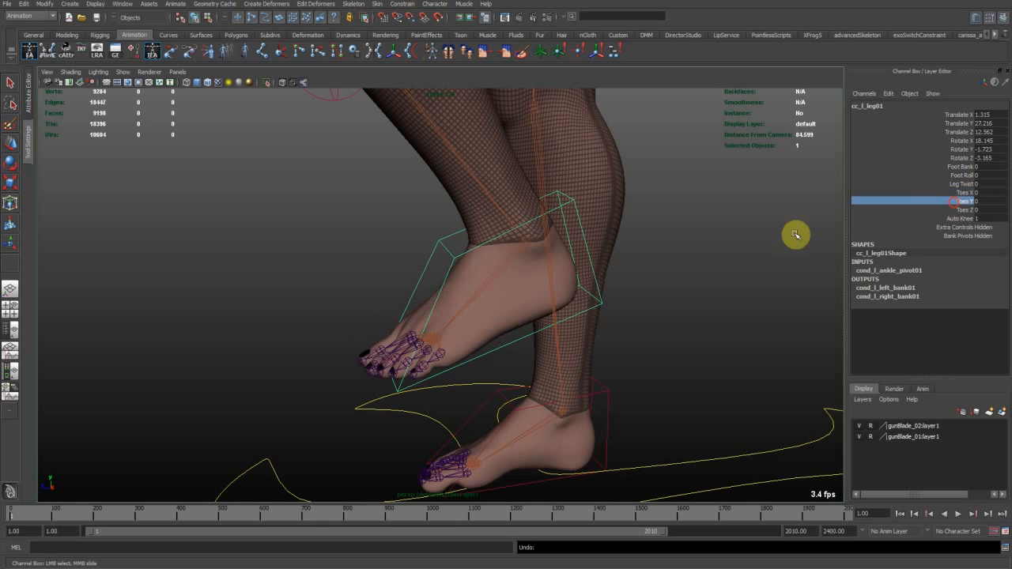
{"action": "left_click_drag", "start_coordinate": [442, 347], "coordinate": [499, 364], "text": "alt"}
{"action": "middle_click_drag", "start_coordinate": [499, 363], "coordinate": [465, 362]}
{"action": "left_click_drag", "start_coordinate": [487, 361], "coordinate": [543, 363], "text": "alt"}
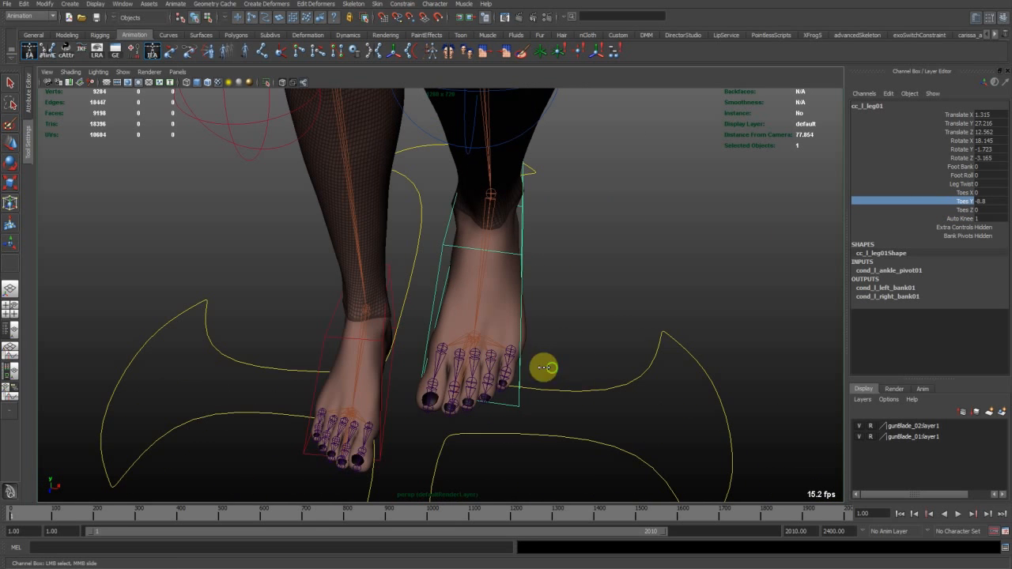
{"action": "left_click", "coordinate": [958, 218]}
{"action": "key", "text": "ctrl+z"}
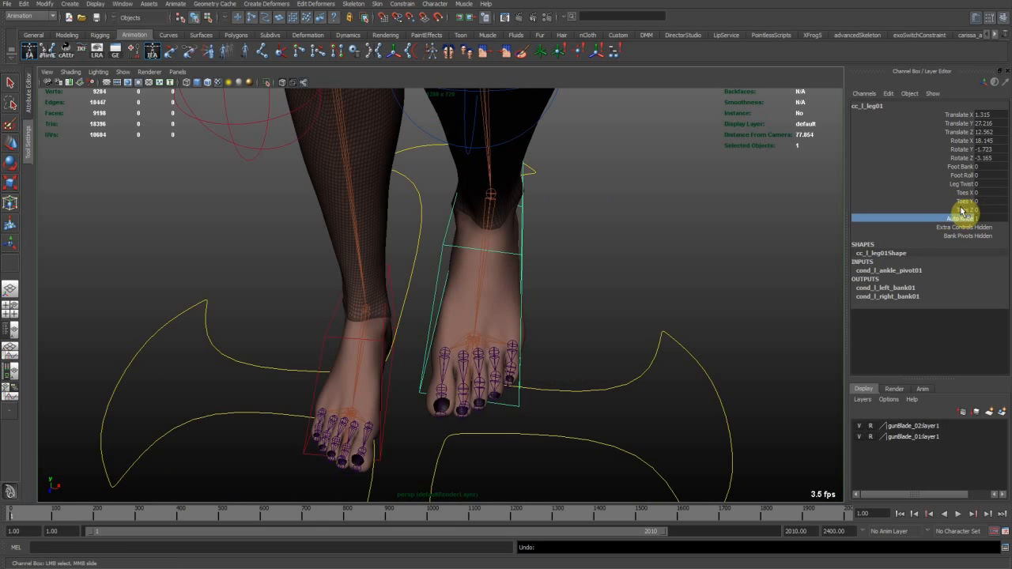
Try twisting the left toes with Toes Z at -7.6, and reset Toes Z to 0.
{"action": "left_click", "coordinate": [964, 210]}
{"action": "left_click_drag", "start_coordinate": [557, 360], "coordinate": [506, 355], "text": "alt"}
{"action": "middle_click_drag", "start_coordinate": [527, 358], "coordinate": [451, 377]}
{"action": "left_click_drag", "start_coordinate": [451, 377], "coordinate": [628, 327], "text": "alt"}
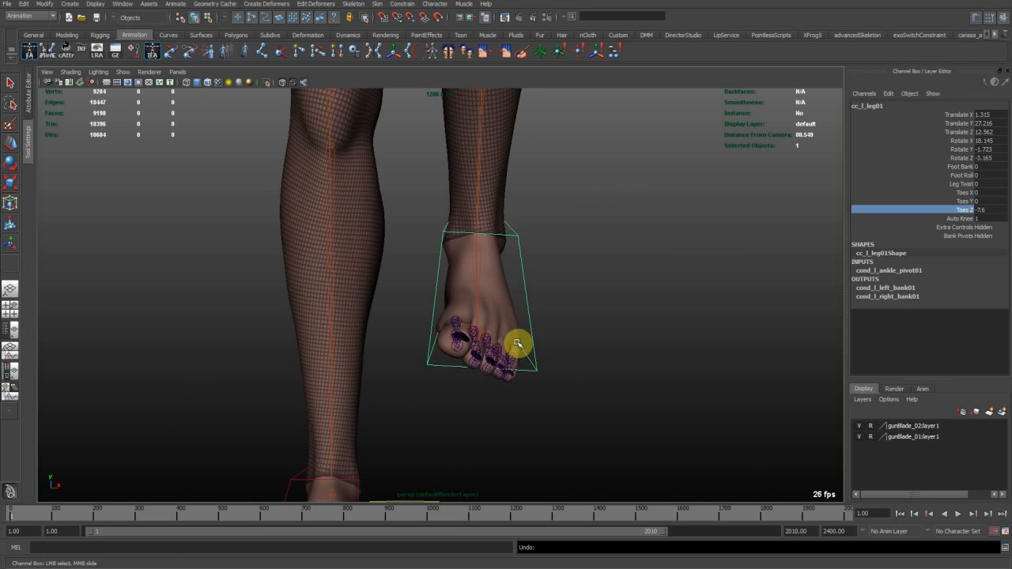
{"action": "key", "text": "ctrl+z"}
{"action": "double_click", "coordinate": [993, 211]}
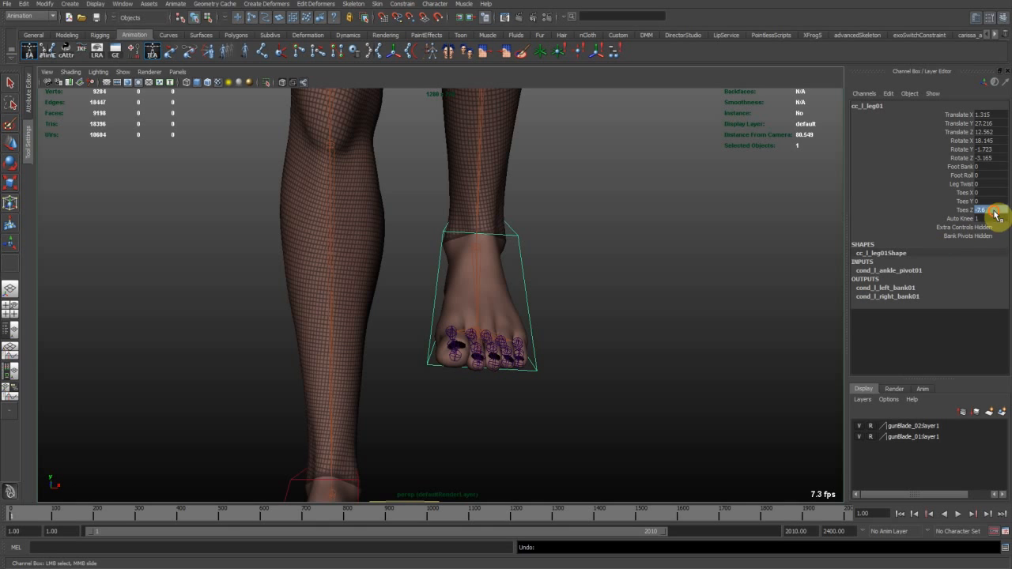
{"action": "type", "text": "0"}
{"action": "key", "text": "Return"}
Reset all Translate and Rotate channels of the left leg control to 0.
{"action": "left_click_drag", "start_coordinate": [641, 327], "coordinate": [693, 329], "text": "alt"}
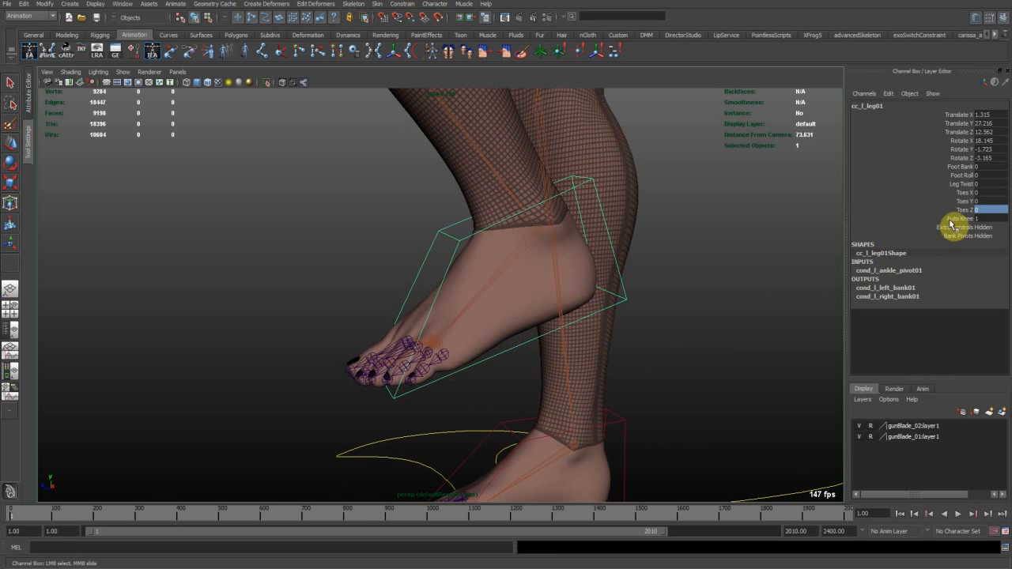
{"action": "scroll", "coordinate": [526, 309], "scroll_direction": "down", "scroll_amount": 5}
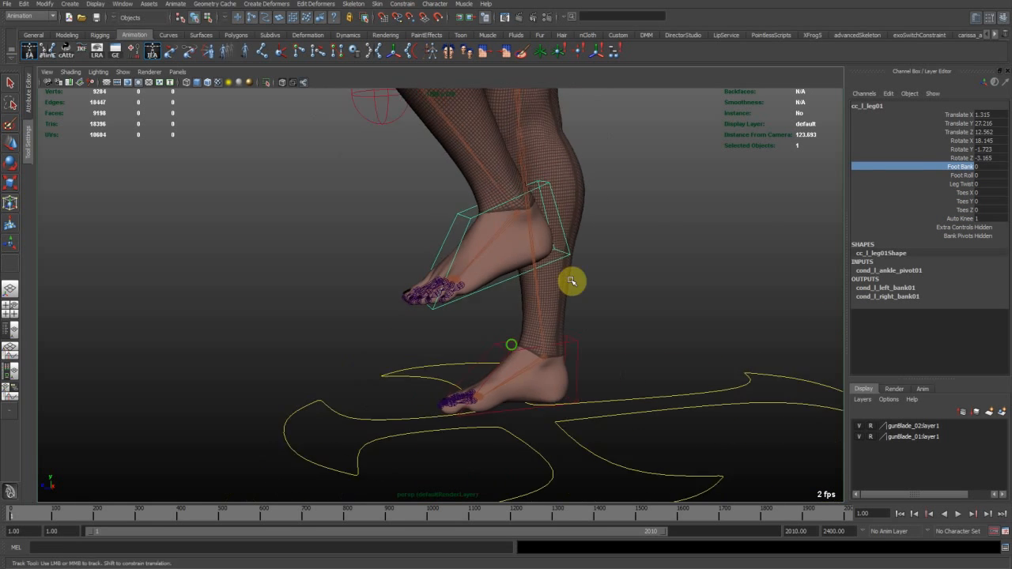
{"action": "left_click_drag", "start_coordinate": [989, 158], "coordinate": [996, 120]}
{"action": "type", "text": "0"}
{"action": "key", "text": "Return"}
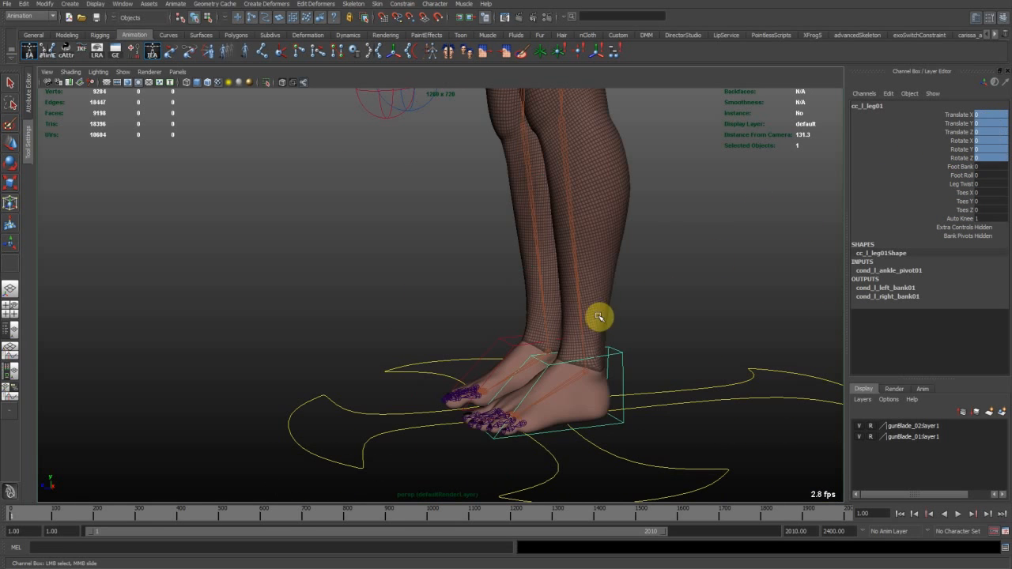
Try rolling the left foot back on its heel with Foot Roll at -8.5 and undo it.
{"action": "scroll", "coordinate": [607, 357], "scroll_direction": "up", "scroll_amount": 3}
{"action": "middle_click_drag", "start_coordinate": [692, 393], "coordinate": [607, 350], "text": "alt"}
{"action": "left_click_drag", "start_coordinate": [608, 350], "coordinate": [548, 337], "text": "alt"}
{"action": "scroll", "coordinate": [548, 337], "scroll_direction": "up", "scroll_amount": 1}
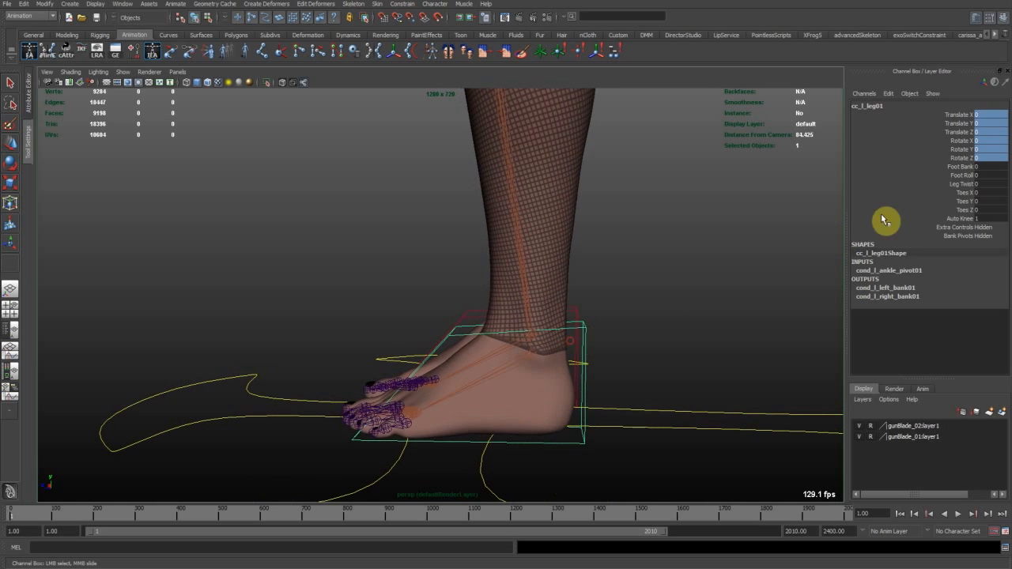
{"action": "left_click_drag", "start_coordinate": [957, 168], "coordinate": [952, 175]}
{"action": "left_click_drag", "start_coordinate": [655, 287], "coordinate": [692, 288], "text": "alt"}
{"action": "left_click", "coordinate": [941, 175]}
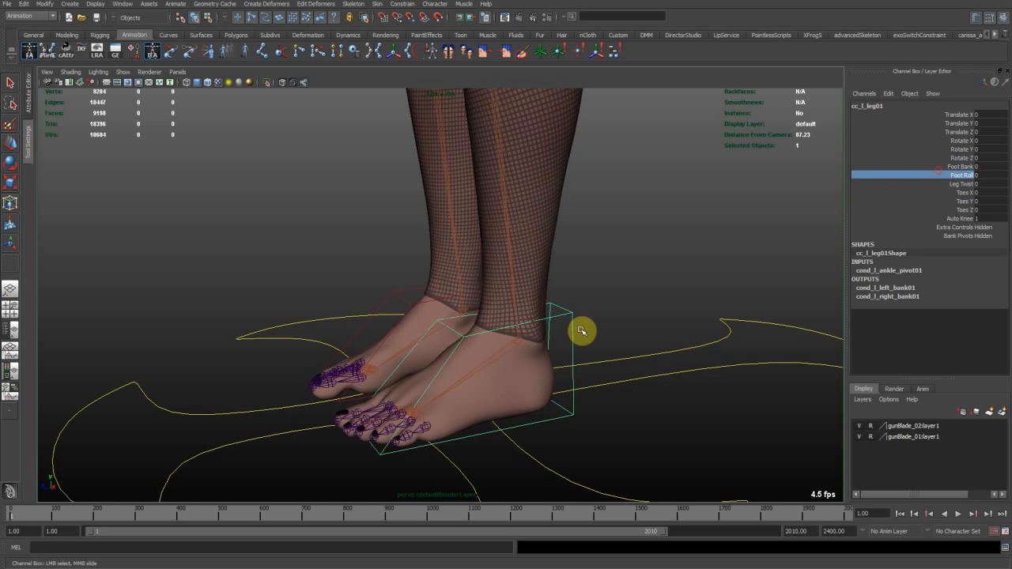
{"action": "left_click_drag", "start_coordinate": [580, 329], "coordinate": [688, 309], "text": "alt"}
{"action": "left_click_drag", "start_coordinate": [621, 323], "coordinate": [498, 345], "text": "alt"}
{"action": "middle_click_drag", "start_coordinate": [497, 348], "coordinate": [576, 323]}
{"action": "left_click", "coordinate": [956, 179]}
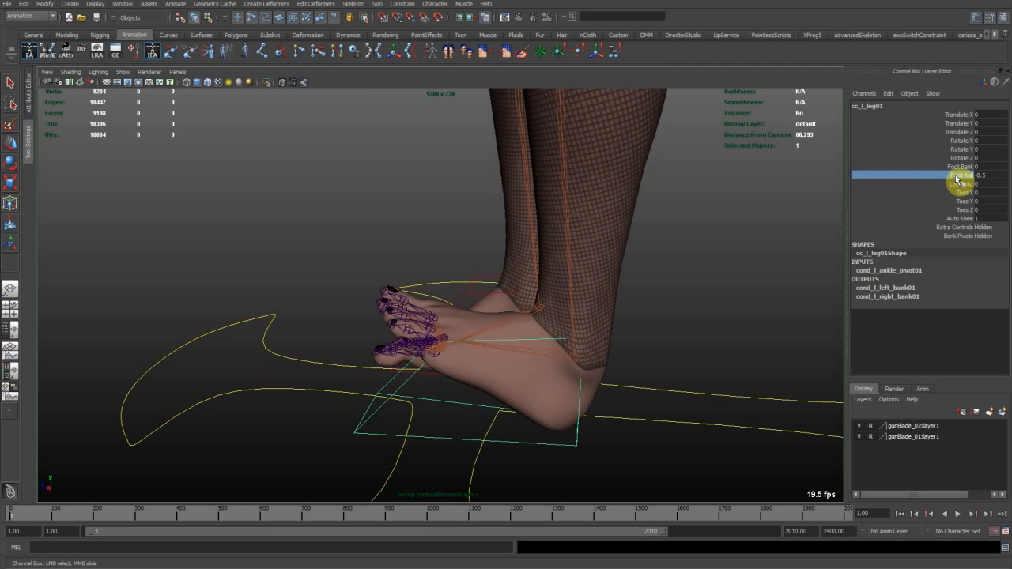
{"action": "key", "text": "ctrl+z"}
Try tilting the left foot from side to side with the Foot Bank attribute.
{"action": "left_click", "coordinate": [964, 167]}
{"action": "left_click_drag", "start_coordinate": [515, 357], "coordinate": [604, 350], "text": "alt"}
{"action": "middle_click_drag", "start_coordinate": [596, 352], "coordinate": [798, 261]}
Try twisting the left leg's knee direction with Leg Twist at -17.3.
{"action": "left_click", "coordinate": [958, 183]}
{"action": "right_click_drag", "start_coordinate": [740, 307], "coordinate": [406, 317], "text": "alt"}
{"action": "middle_click_drag", "start_coordinate": [381, 340], "coordinate": [416, 156]}
{"action": "left_click_drag", "start_coordinate": [475, 239], "coordinate": [444, 192], "text": "alt"}
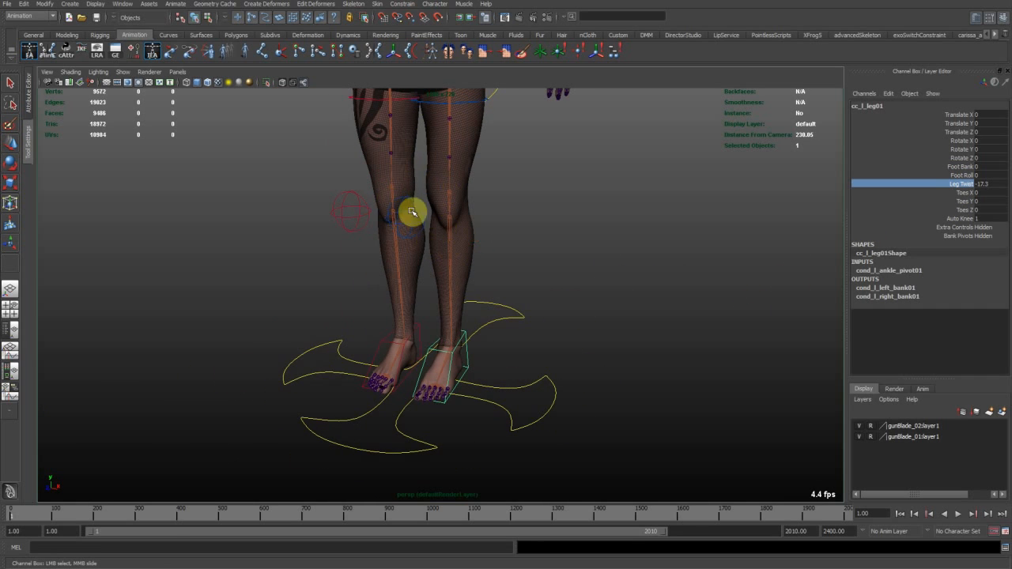
Set Extra Controls to Visible on the left leg control.
{"action": "right_click_drag", "start_coordinate": [402, 246], "coordinate": [576, 359], "text": "alt"}
{"action": "left_click_drag", "start_coordinate": [576, 359], "coordinate": [514, 350], "text": "alt"}
{"action": "middle_click_drag", "start_coordinate": [515, 350], "coordinate": [522, 295], "text": "alt"}
{"action": "right_click_drag", "start_coordinate": [523, 295], "coordinate": [1010, 210], "text": "alt"}
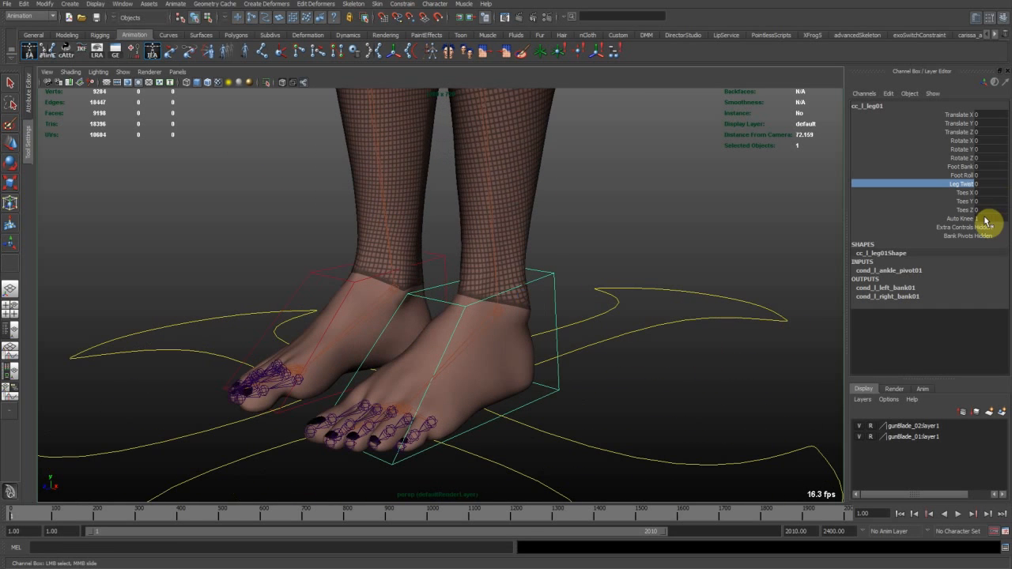
{"action": "left_click", "coordinate": [988, 227]}
{"action": "left_click", "coordinate": [661, 336]}
Try rotating the left ball control about 35° around X and undo the rotation.
{"action": "left_click_drag", "start_coordinate": [600, 329], "coordinate": [443, 312], "text": "alt"}
{"action": "left_click_drag", "start_coordinate": [393, 289], "coordinate": [345, 250]}
{"action": "key", "text": "e"}
{"action": "middle_click_drag", "start_coordinate": [589, 332], "coordinate": [574, 307]}
{"action": "key", "text": "ctrl+z"}
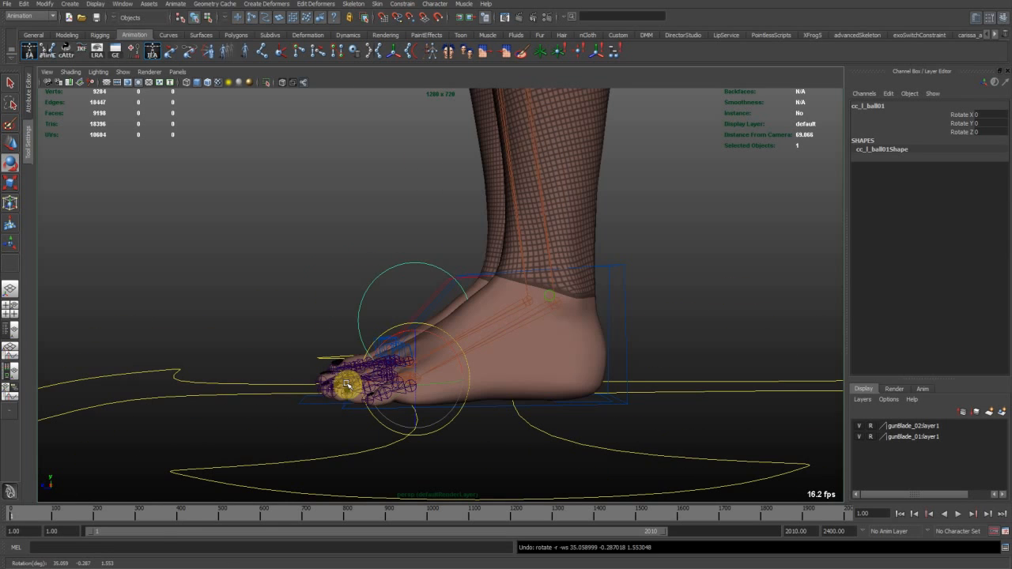
Try rotating the left toes control at the toe tip about 27° around X and undo it.
{"action": "left_click", "coordinate": [312, 403]}
{"action": "middle_click_drag", "start_coordinate": [529, 372], "coordinate": [525, 350]}
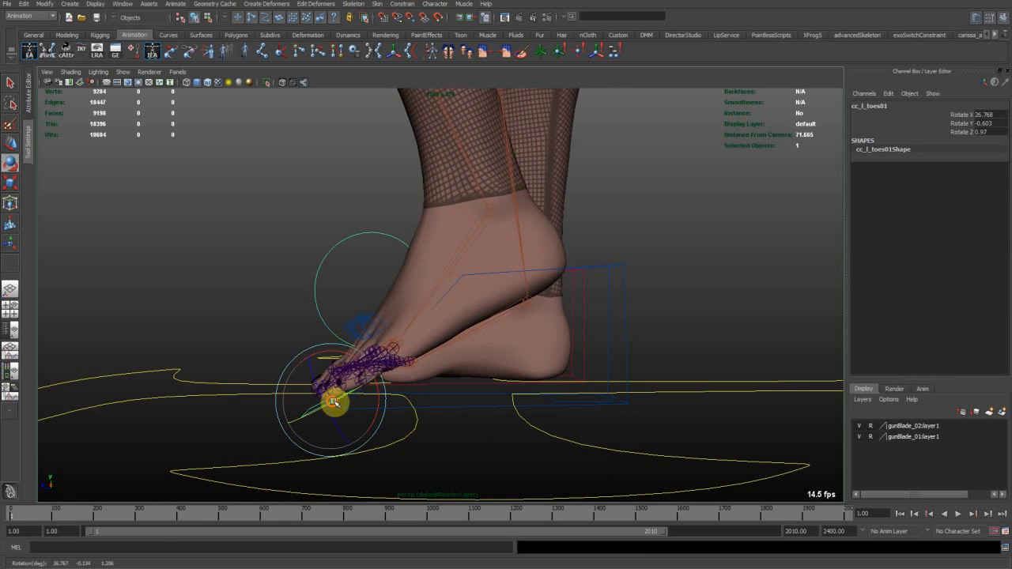
{"action": "key", "text": "ctrl+z"}
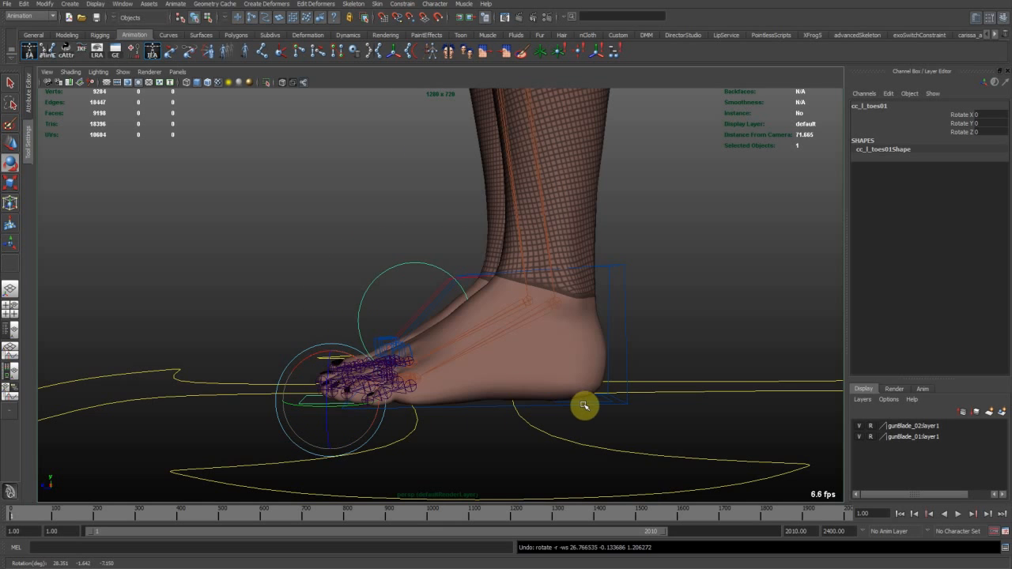
Try rotating the left heel control to about -31° X, 22° Y and -20° Z, and undo it.
{"action": "left_click", "coordinate": [603, 400]}
{"action": "left_click_drag", "start_coordinate": [635, 377], "coordinate": [598, 380], "text": "alt"}
{"action": "middle_click_drag", "start_coordinate": [598, 380], "coordinate": [613, 403]}
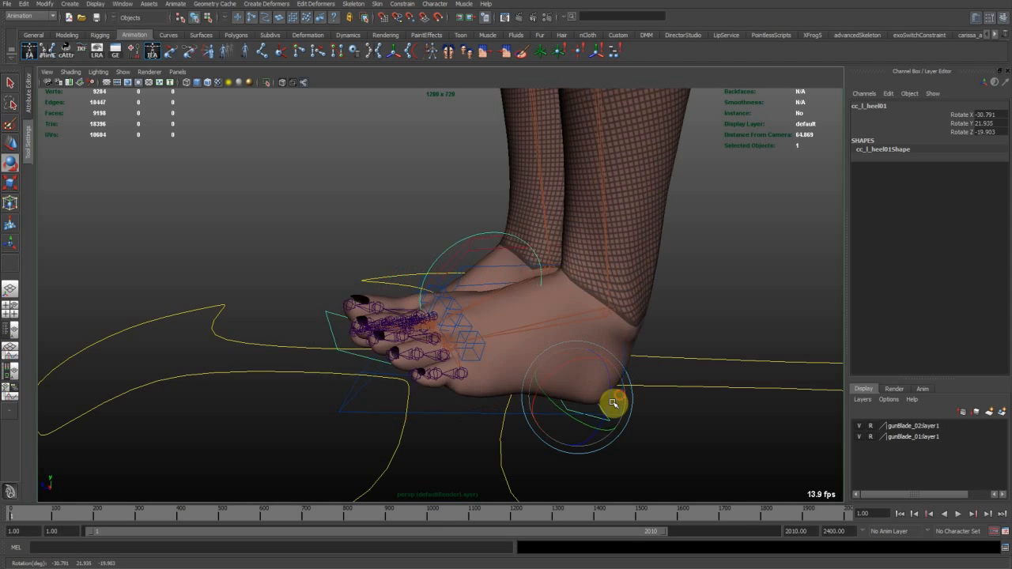
{"action": "key", "text": "ctrl+z"}
Reselect the left leg control and frame the small controls above the left toes.
{"action": "left_click", "coordinate": [499, 425]}
{"action": "left_click_drag", "start_coordinate": [462, 431], "coordinate": [513, 404]}
{"action": "middle_click_drag", "start_coordinate": [513, 404], "coordinate": [508, 434], "text": "alt"}
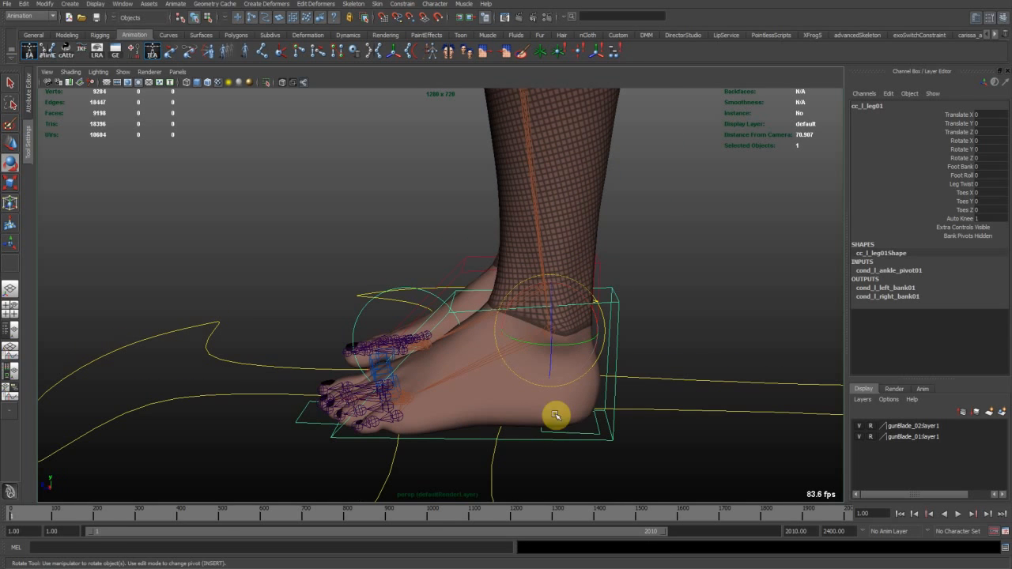
{"action": "left_click_drag", "start_coordinate": [643, 289], "coordinate": [473, 398], "text": "alt"}
{"action": "right_click_drag", "start_coordinate": [300, 401], "coordinate": [374, 406], "text": "alt"}
{"action": "middle_click_drag", "start_coordinate": [375, 406], "coordinate": [473, 349], "text": "alt"}
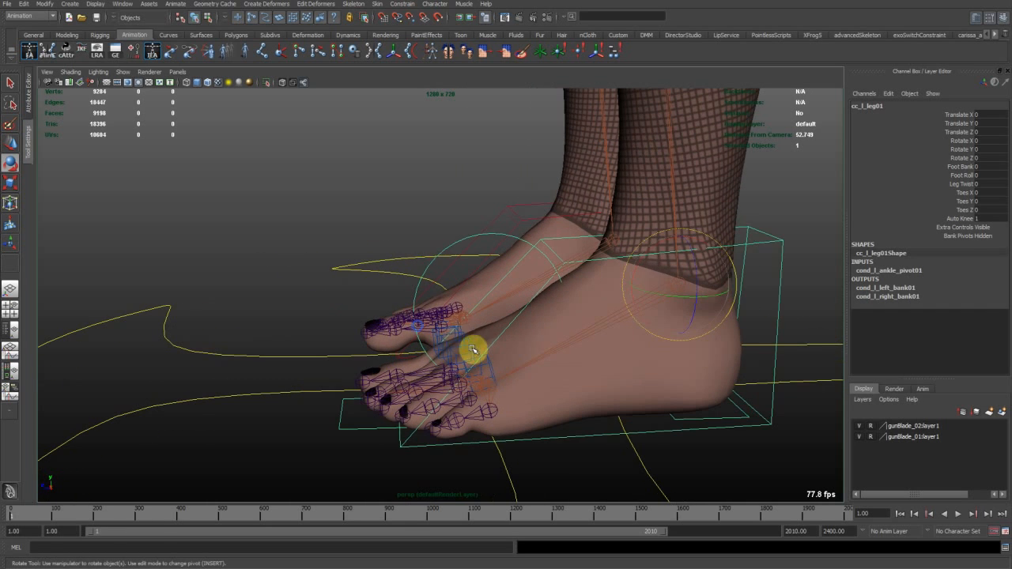
Try rotating the left big toe control at the base of the toe and undo the rotation.
{"action": "left_click", "coordinate": [445, 333]}
{"action": "key", "text": "w"}
{"action": "left_click_drag", "start_coordinate": [452, 327], "coordinate": [437, 345], "text": "alt"}
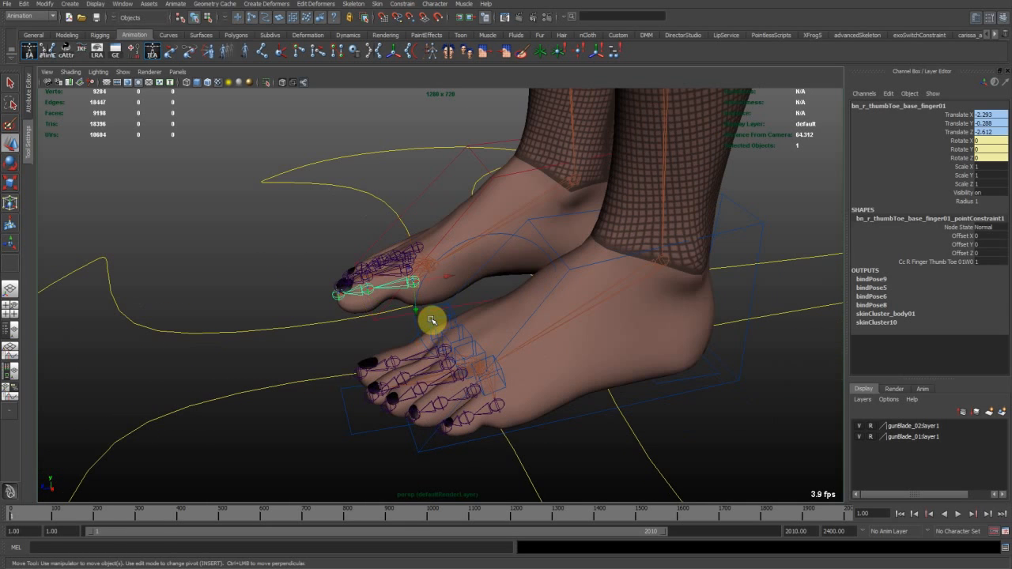
{"action": "left_click", "coordinate": [432, 321]}
{"action": "left_click_drag", "start_coordinate": [565, 327], "coordinate": [493, 323], "text": "alt"}
{"action": "key", "text": "e"}
{"action": "key", "text": "ctrl+z"}
{"action": "left_click_drag", "start_coordinate": [441, 339], "coordinate": [423, 377], "text": "alt"}
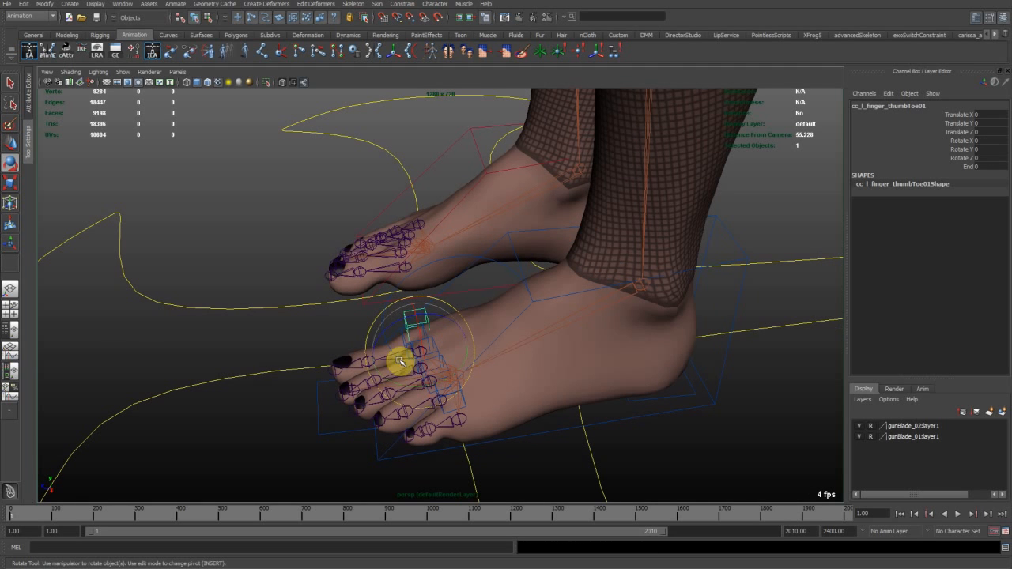
Try moving the left knee control in front of the legs, undo the moves and clear the selection.
{"action": "left_click", "coordinate": [551, 460]}
{"action": "left_click_drag", "start_coordinate": [551, 460], "coordinate": [583, 371], "text": "alt"}
{"action": "left_click", "coordinate": [594, 424]}
{"action": "right_click_drag", "start_coordinate": [662, 413], "coordinate": [598, 369], "text": "alt"}
{"action": "middle_click_drag", "start_coordinate": [598, 368], "coordinate": [546, 434], "text": "alt"}
{"action": "right_click_drag", "start_coordinate": [546, 434], "coordinate": [491, 333], "text": "alt"}
{"action": "left_click_drag", "start_coordinate": [490, 332], "coordinate": [510, 327], "text": "alt"}
{"action": "right_click_drag", "start_coordinate": [510, 327], "coordinate": [505, 203], "text": "alt"}
{"action": "middle_click_drag", "start_coordinate": [506, 203], "coordinate": [500, 342], "text": "alt"}
{"action": "left_click", "coordinate": [374, 276]}
{"action": "left_click_drag", "start_coordinate": [374, 280], "coordinate": [495, 345], "text": "alt"}
{"action": "key", "text": "w"}
{"action": "middle_click_drag", "start_coordinate": [528, 352], "coordinate": [473, 347]}
{"action": "middle_click_drag", "start_coordinate": [484, 348], "coordinate": [454, 342]}
{"action": "key", "text": "ctrl+z"}
{"action": "key", "text": "ctrl+z"}
{"action": "left_click", "coordinate": [522, 190]}
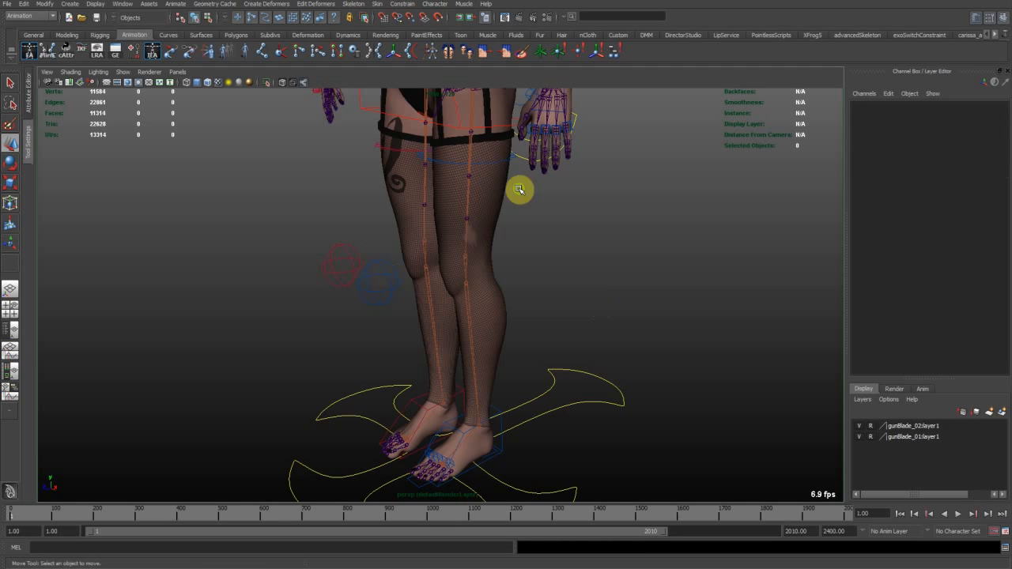
Select the left leg twist control ring around the upper thigh and frame it together with the whole leg.
{"action": "middle_click_drag", "start_coordinate": [522, 190], "coordinate": [536, 301], "text": "alt"}
{"action": "left_click_drag", "start_coordinate": [518, 301], "coordinate": [556, 331], "text": "alt"}
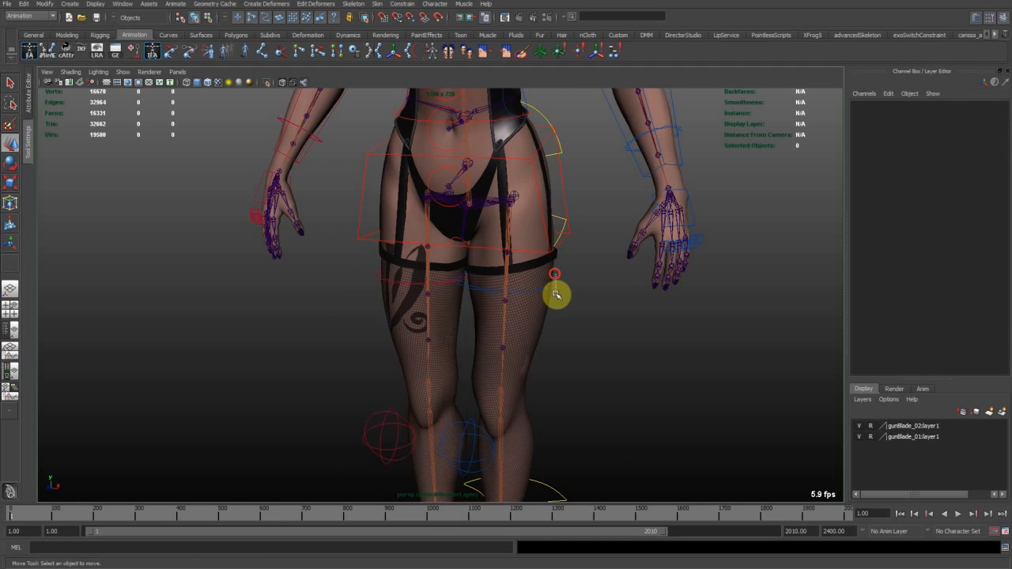
{"action": "left_click", "coordinate": [555, 276]}
{"action": "middle_click_drag", "start_coordinate": [565, 301], "coordinate": [488, 324], "text": "alt"}
{"action": "right_click_drag", "start_coordinate": [487, 323], "coordinate": [519, 348], "text": "alt"}
{"action": "left_click_drag", "start_coordinate": [551, 367], "coordinate": [459, 408], "text": "alt"}
{"action": "middle_click_drag", "start_coordinate": [458, 409], "coordinate": [490, 314], "text": "alt"}
{"action": "right_click_drag", "start_coordinate": [533, 264], "coordinate": [495, 464], "text": "alt"}
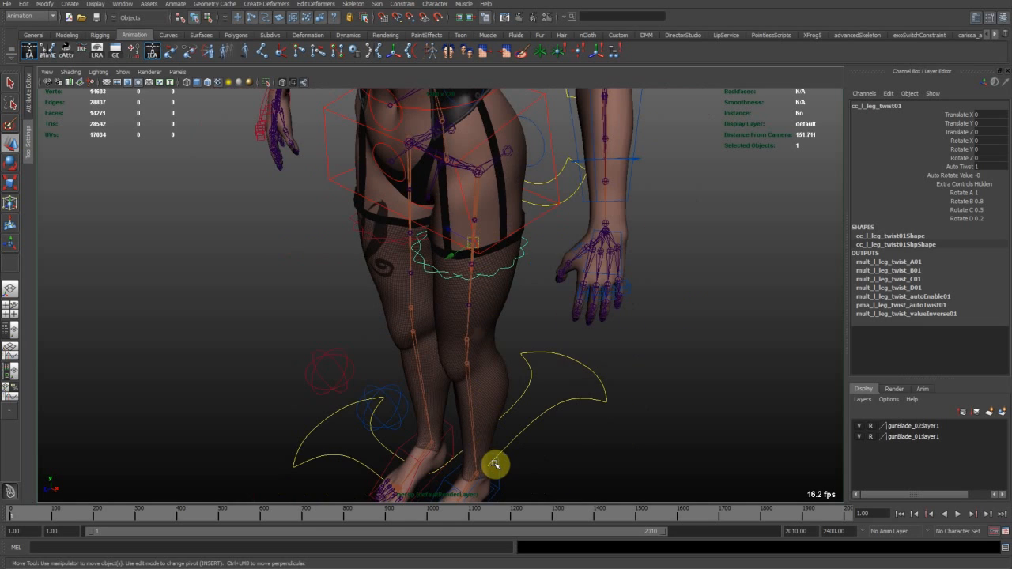
Try moving the left knee control sideways to swing the knee, and reset its Translate X to 0.
{"action": "left_click", "coordinate": [399, 400]}
{"action": "left_click_drag", "start_coordinate": [405, 423], "coordinate": [558, 450]}
{"action": "left_click_drag", "start_coordinate": [526, 398], "coordinate": [542, 397], "text": "alt"}
{"action": "middle_click_drag", "start_coordinate": [461, 397], "coordinate": [492, 400]}
{"action": "left_click_drag", "start_coordinate": [492, 399], "coordinate": [469, 192], "text": "alt"}
{"action": "middle_click_drag", "start_coordinate": [473, 310], "coordinate": [492, 134], "text": "alt"}
{"action": "middle_click_drag", "start_coordinate": [520, 341], "coordinate": [578, 349]}
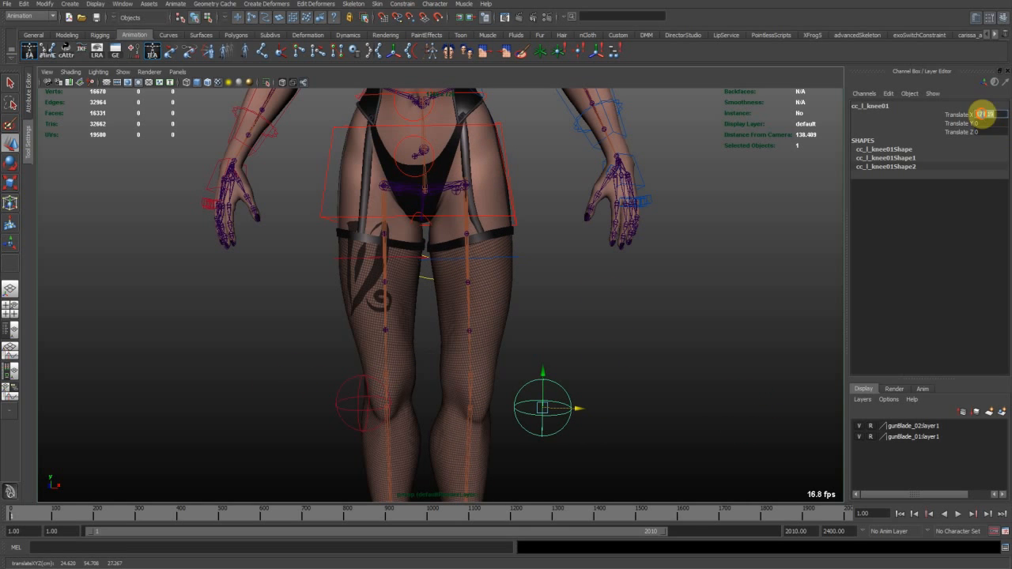
{"action": "type", "text": "0"}
{"action": "key", "text": "Return"}
Pick the twist joints along the left thigh one after another, ending with twist joint C, to examine them.
{"action": "left_click", "coordinate": [465, 235]}
{"action": "middle_click_drag", "start_coordinate": [467, 253], "coordinate": [467, 307], "text": "alt"}
{"action": "scroll", "coordinate": [474, 293], "scroll_direction": "up", "scroll_amount": 2}
{"action": "left_click", "coordinate": [473, 369]}
{"action": "left_click", "coordinate": [478, 312]}
{"action": "left_click_drag", "start_coordinate": [468, 307], "coordinate": [463, 267], "text": "alt"}
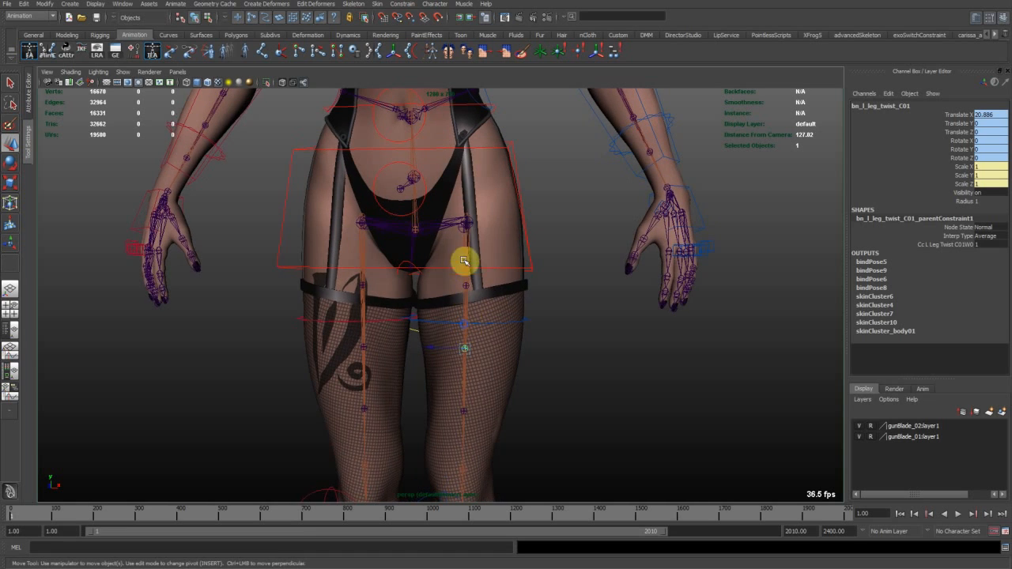
{"action": "left_click_drag", "start_coordinate": [466, 205], "coordinate": [422, 369], "text": "alt"}
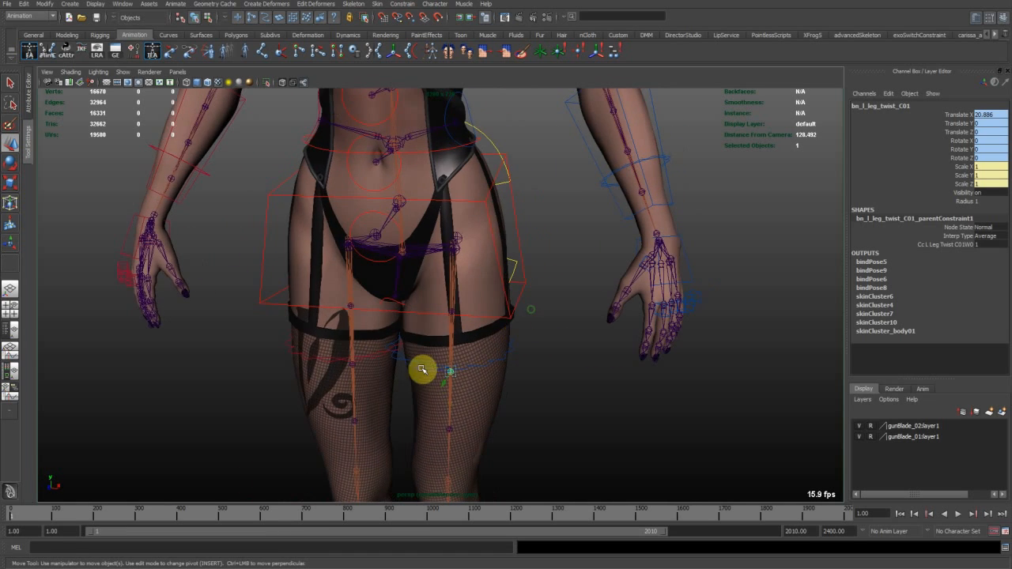
Try rotating the left leg twist control about -19° around X and undo the rotation.
{"action": "left_click", "coordinate": [401, 359]}
{"action": "left_click_drag", "start_coordinate": [420, 332], "coordinate": [470, 350], "text": "alt"}
{"action": "key", "text": "e"}
{"action": "key", "text": "ctrl+z"}
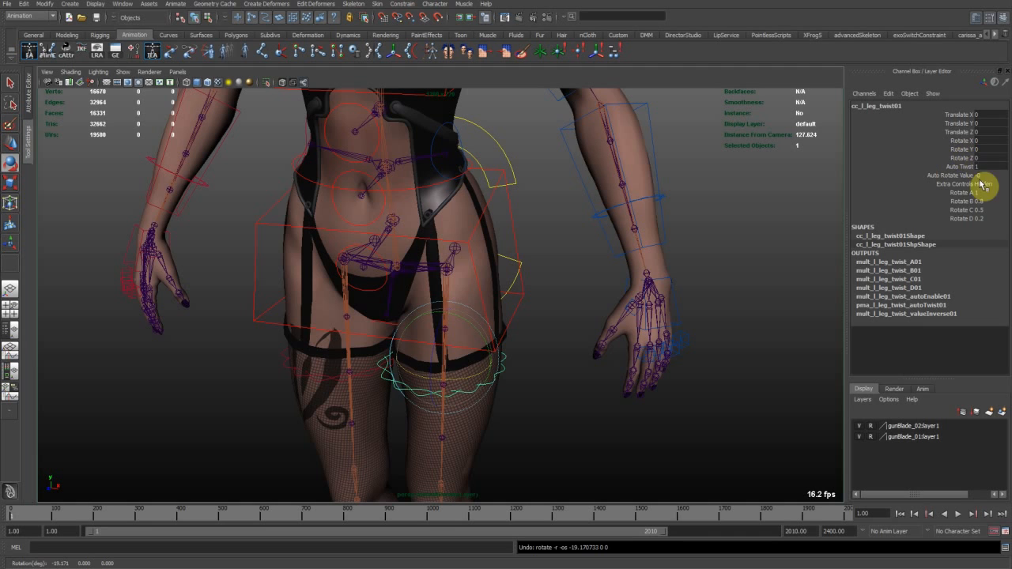
Highlight the leg twist control's Rotate A to Rotate D attributes, then Rotate A alone, and examine the left thigh's twist joints from hip to knee.
{"action": "left_click_drag", "start_coordinate": [700, 268], "coordinate": [612, 296], "text": "alt"}
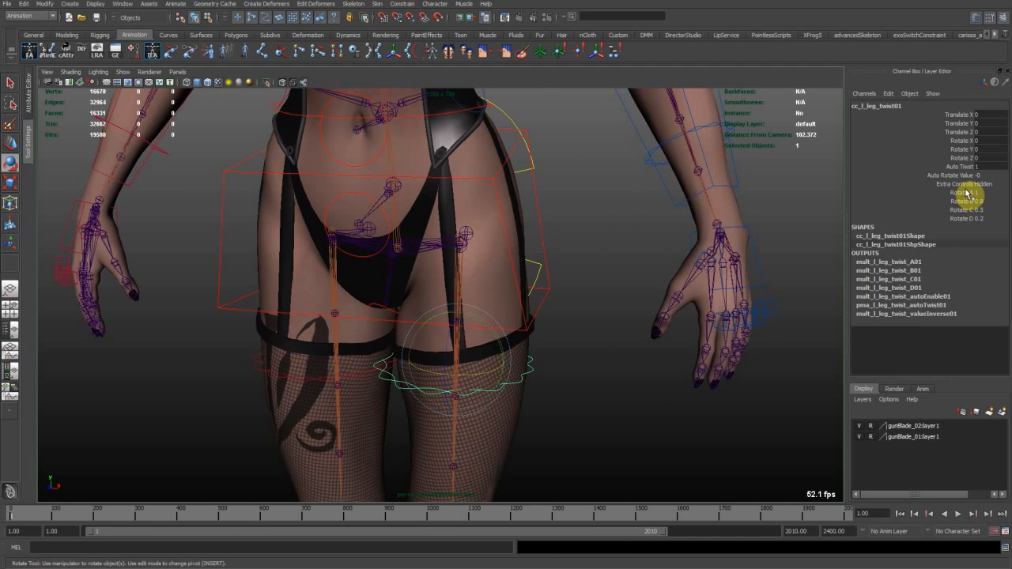
{"action": "left_click_drag", "start_coordinate": [966, 193], "coordinate": [961, 219]}
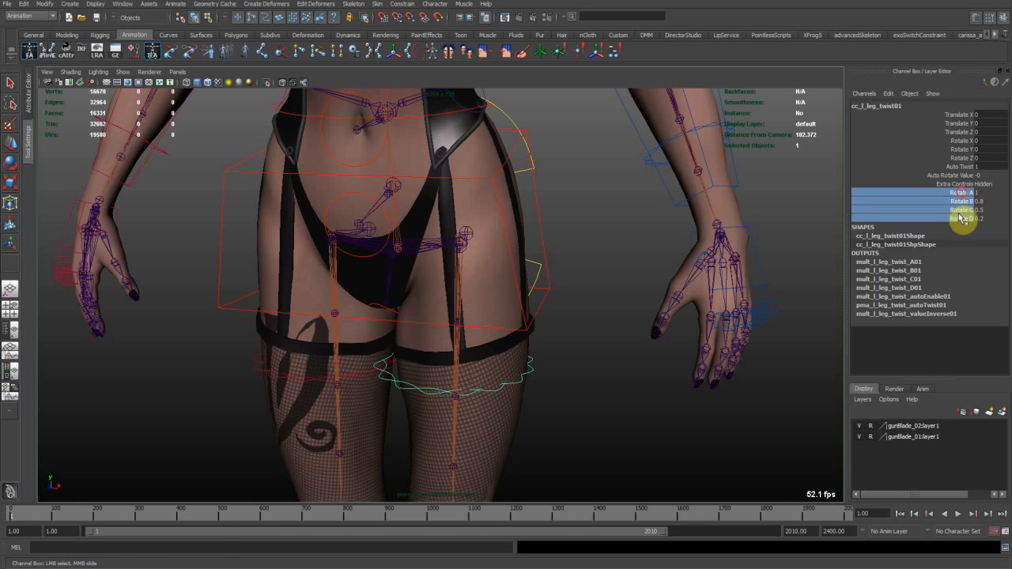
{"action": "middle_click_drag", "start_coordinate": [532, 415], "coordinate": [542, 374], "text": "alt"}
{"action": "right_click_drag", "start_coordinate": [600, 350], "coordinate": [562, 307], "text": "alt"}
{"action": "middle_click_drag", "start_coordinate": [561, 307], "coordinate": [559, 341], "text": "alt"}
{"action": "left_click", "coordinate": [937, 192]}
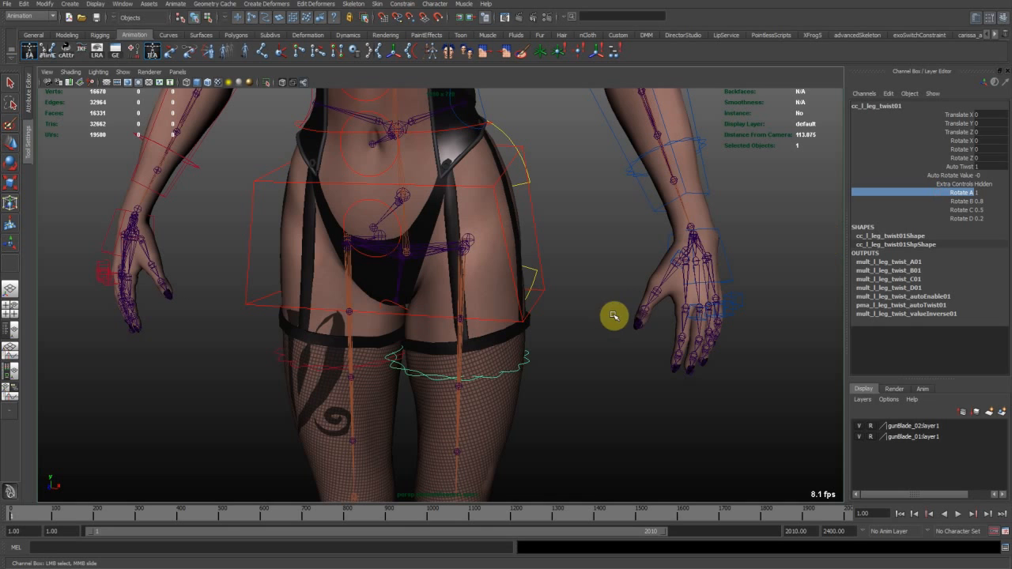
{"action": "left_click_drag", "start_coordinate": [721, 331], "coordinate": [529, 313], "text": "alt"}
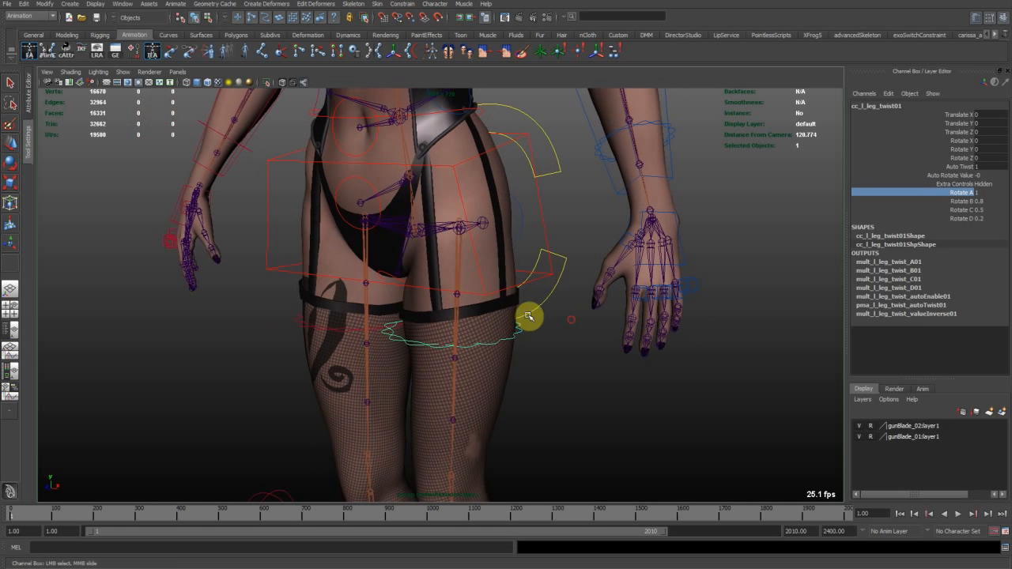
{"action": "left_click_drag", "start_coordinate": [485, 308], "coordinate": [739, 256], "text": "alt"}
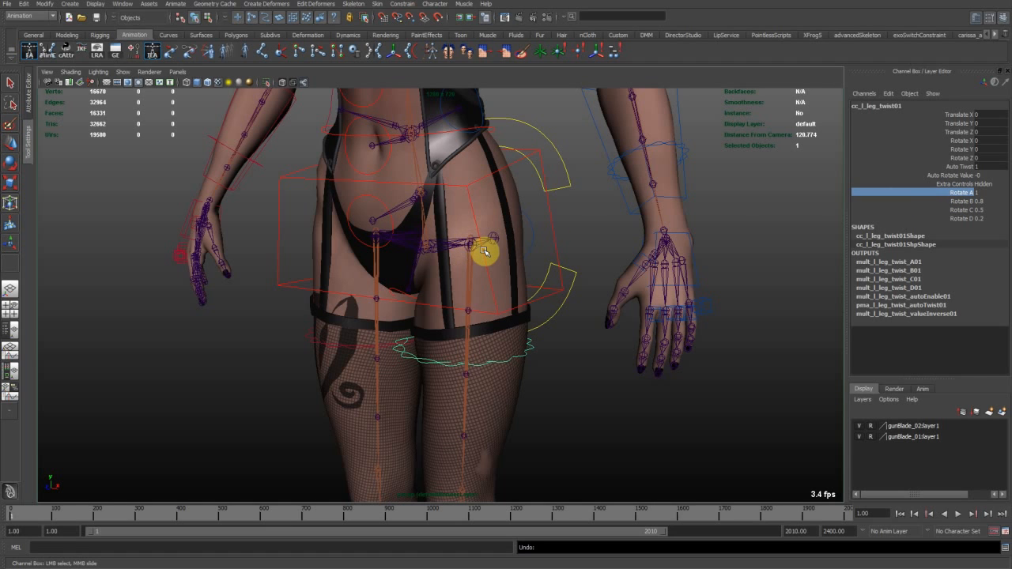
{"action": "left_click_drag", "start_coordinate": [448, 241], "coordinate": [469, 246], "text": "alt"}
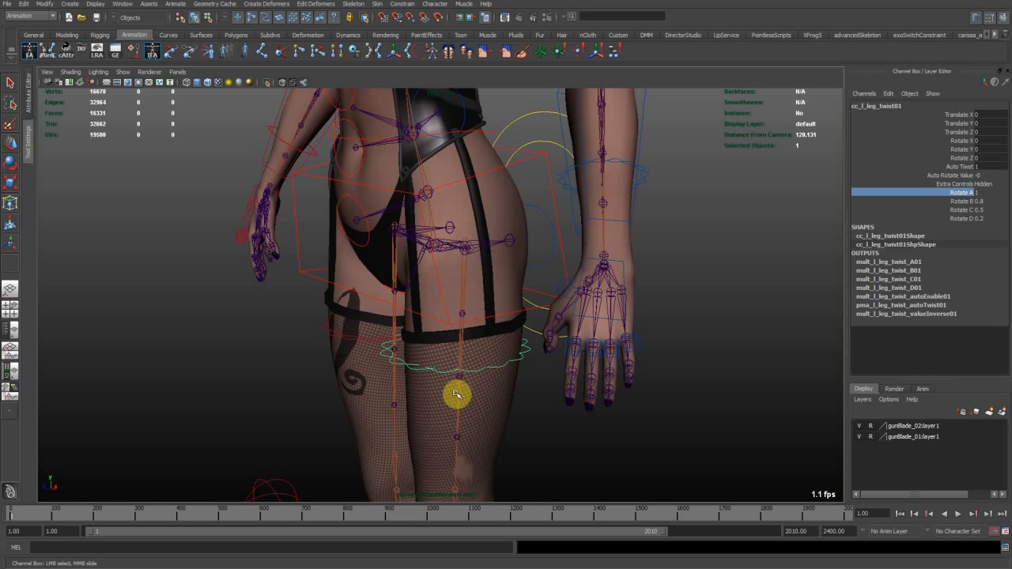
{"action": "middle_click_drag", "start_coordinate": [455, 374], "coordinate": [459, 235], "text": "alt"}
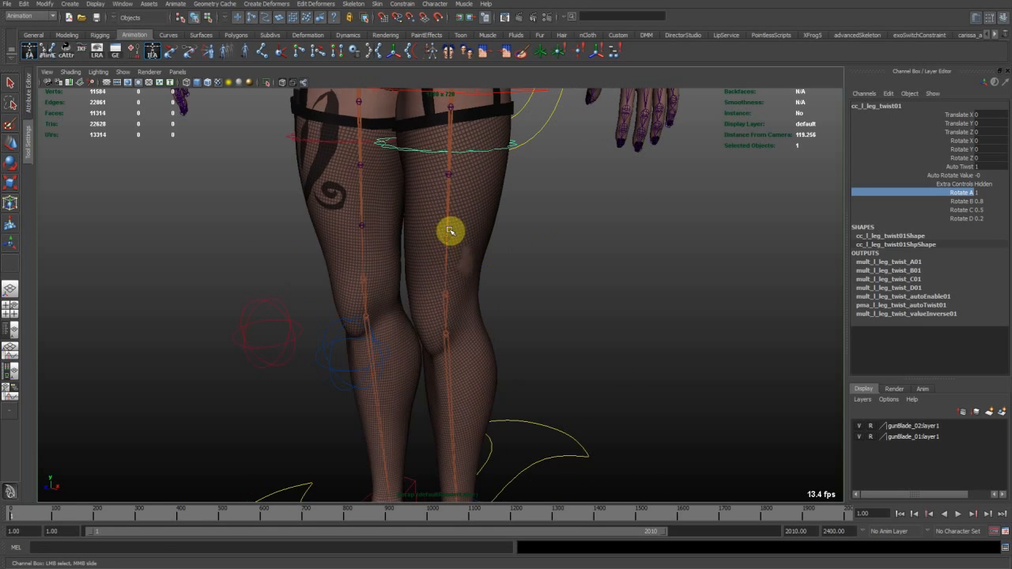
{"action": "left_click_drag", "start_coordinate": [447, 237], "coordinate": [589, 368], "text": "alt"}
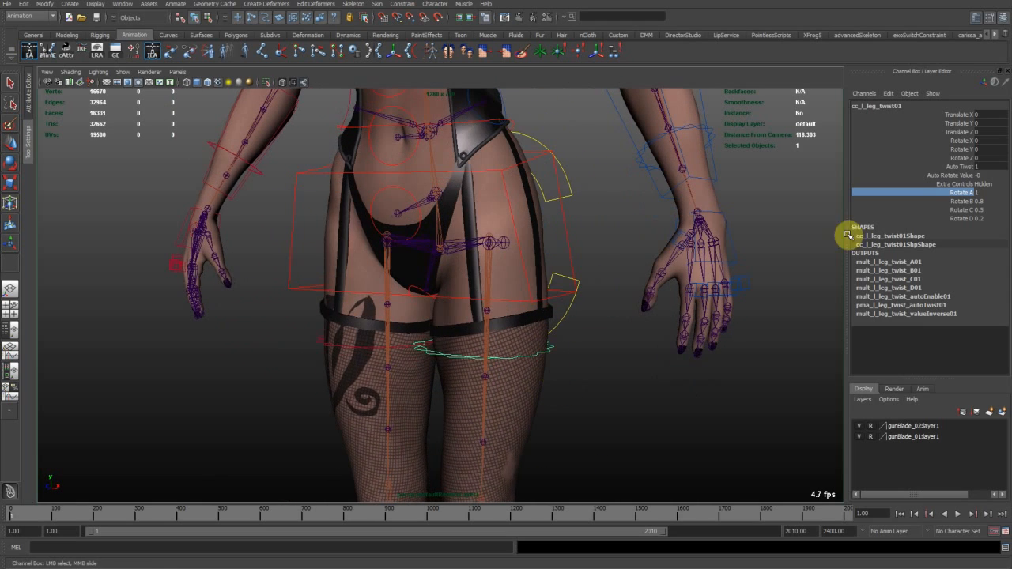
Try setting the left leg twist control's Auto Twist to 0 and restore it to 1.
{"action": "left_click", "coordinate": [969, 166]}
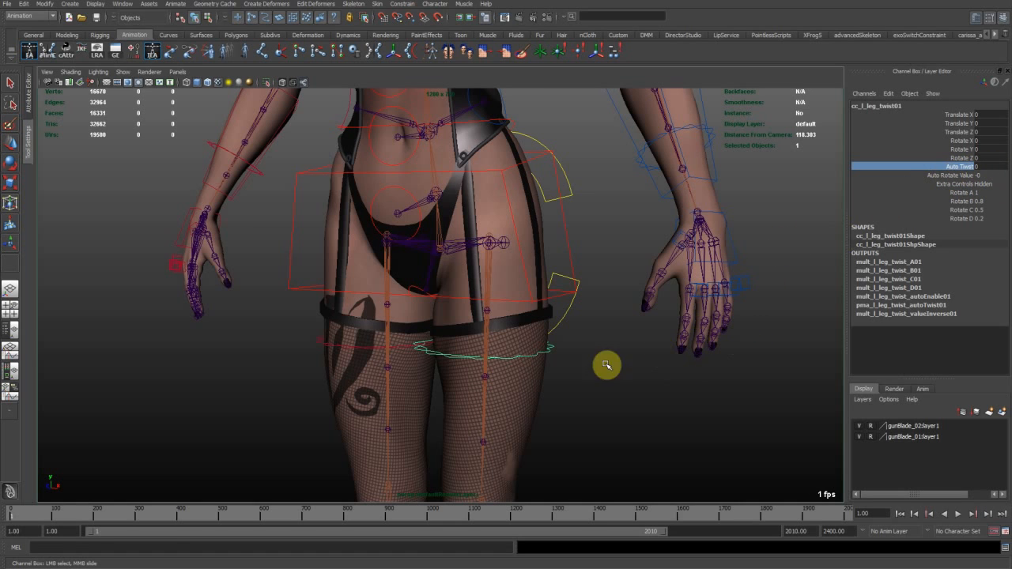
{"action": "left_click_drag", "start_coordinate": [606, 365], "coordinate": [533, 386], "text": "alt"}
{"action": "right_click_drag", "start_coordinate": [533, 387], "coordinate": [553, 386], "text": "alt"}
{"action": "middle_click_drag", "start_coordinate": [625, 319], "coordinate": [649, 310]}
{"action": "left_click_drag", "start_coordinate": [594, 324], "coordinate": [605, 321], "text": "alt"}
{"action": "middle_click_drag", "start_coordinate": [587, 372], "coordinate": [566, 324], "text": "alt"}
{"action": "right_click_drag", "start_coordinate": [539, 315], "coordinate": [633, 322], "text": "alt"}
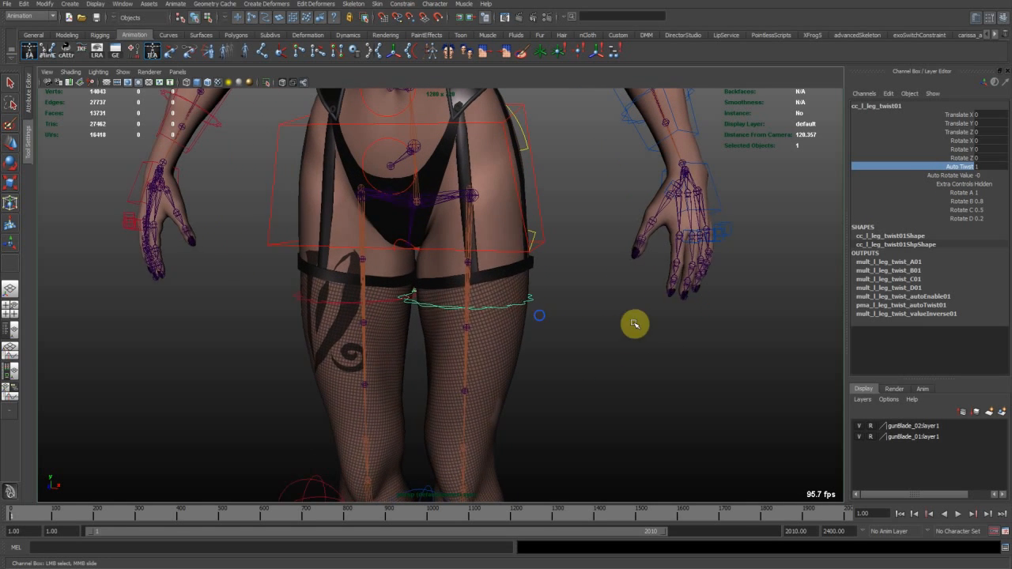
Try rotating and moving the left leg twist control, undo the changes and reset its Rotate Y and Rotate Z to 0.
{"action": "left_click_drag", "start_coordinate": [633, 323], "coordinate": [483, 338], "text": "alt"}
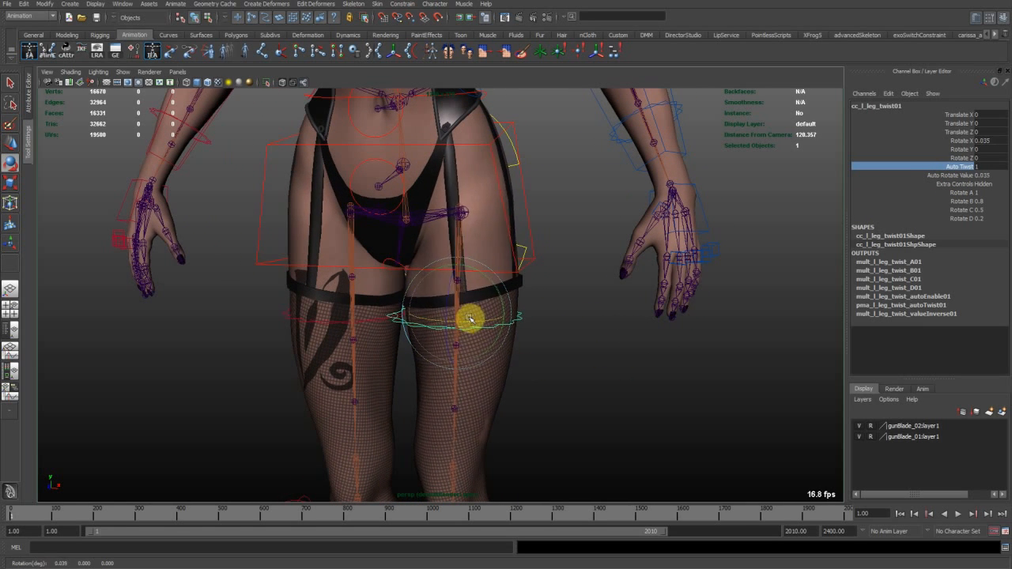
{"action": "left_click_drag", "start_coordinate": [496, 281], "coordinate": [499, 292]}
{"action": "key", "text": "w"}
{"action": "middle_click_drag", "start_coordinate": [547, 322], "coordinate": [586, 322]}
{"action": "left_click_drag", "start_coordinate": [585, 322], "coordinate": [506, 321], "text": "alt"}
{"action": "mouse_move", "coordinate": [555, 319]}
{"action": "middle_mouse_down"}
{"action": "mouse_move", "coordinate": [524, 321]}
{"action": "mouse_move", "coordinate": [564, 306]}
{"action": "middle_mouse_up"}
{"action": "key", "text": "ctrl+z"}
{"action": "key", "text": "ctrl+z"}
{"action": "key", "text": "ctrl+z"}
{"action": "left_click_drag", "start_coordinate": [974, 158], "coordinate": [995, 150]}
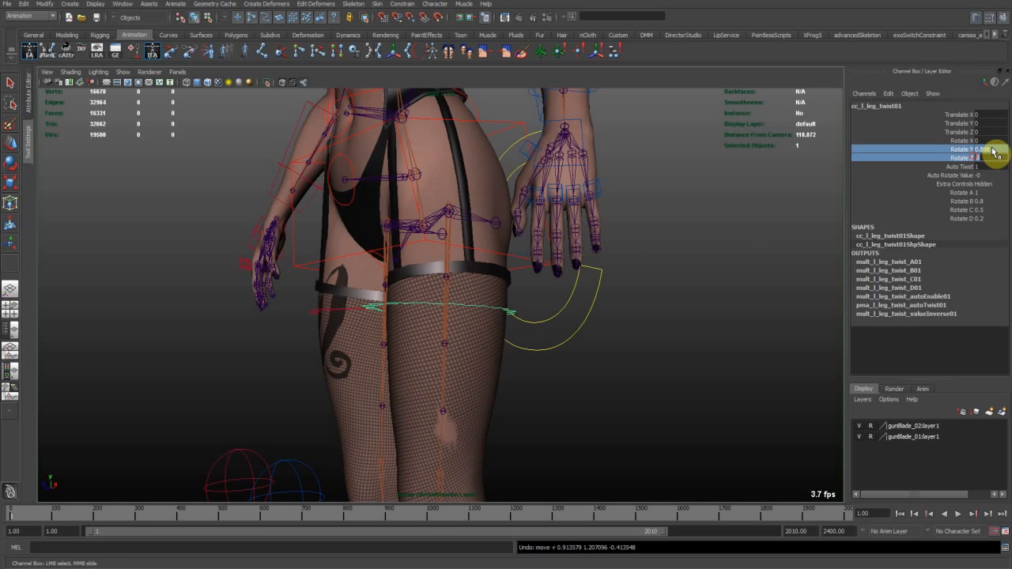
Try moving the left leg twist control as seen from the side of the thigh, and reset its translation to 0.
{"action": "left_click_drag", "start_coordinate": [583, 316], "coordinate": [519, 305], "text": "alt"}
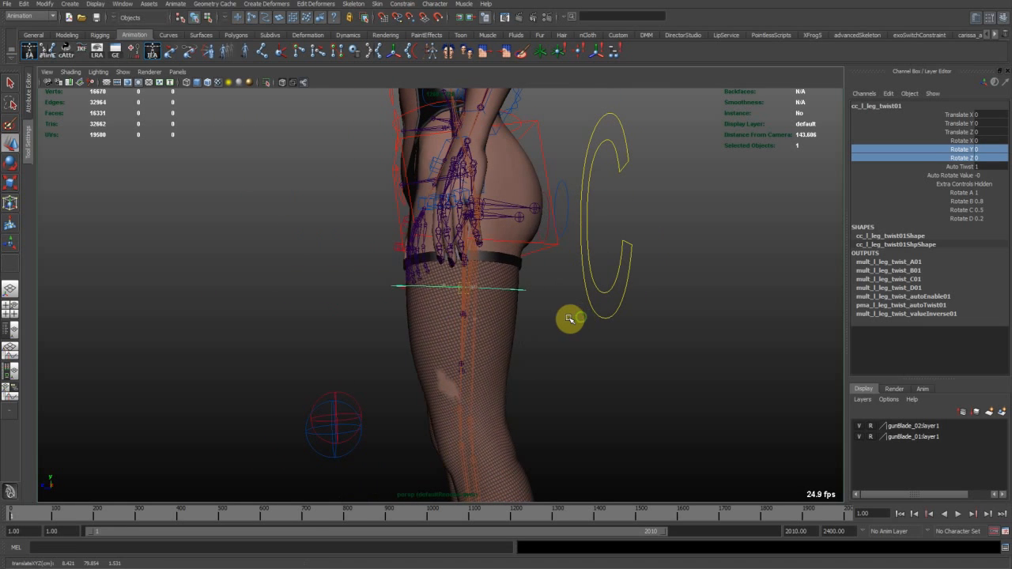
{"action": "mouse_move", "coordinate": [578, 322]}
{"action": "middle_mouse_down"}
{"action": "mouse_move", "coordinate": [592, 316]}
{"action": "mouse_move", "coordinate": [564, 318]}
{"action": "middle_mouse_up"}
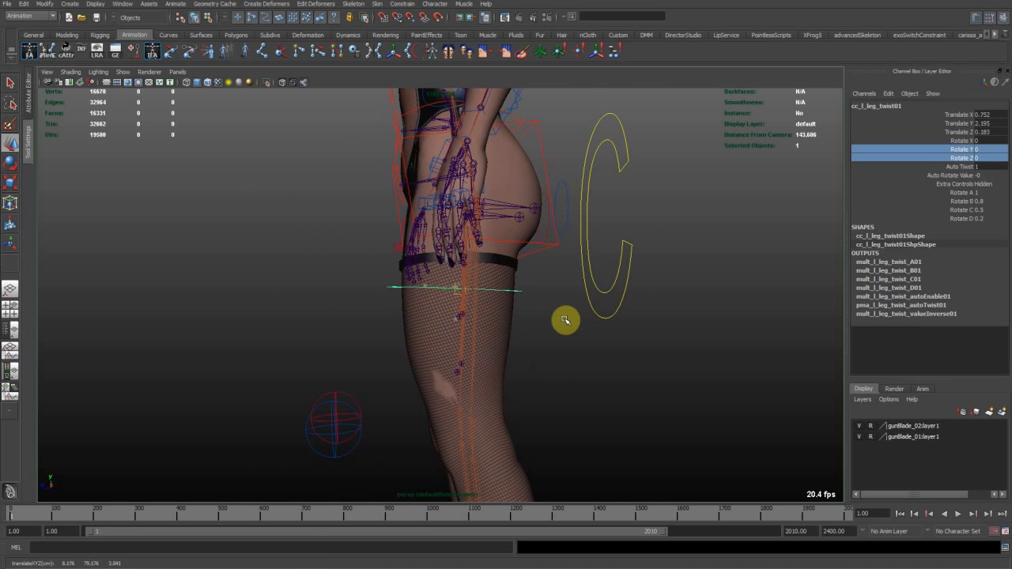
{"action": "left_click_drag", "start_coordinate": [571, 321], "coordinate": [431, 298], "text": "alt"}
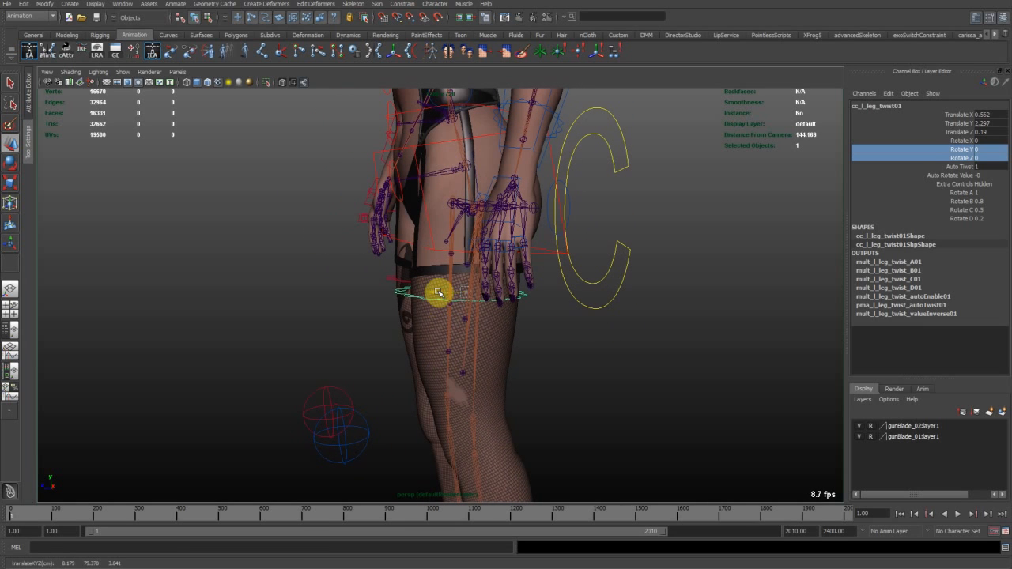
{"action": "left_click_drag", "start_coordinate": [988, 114], "coordinate": [994, 126]}
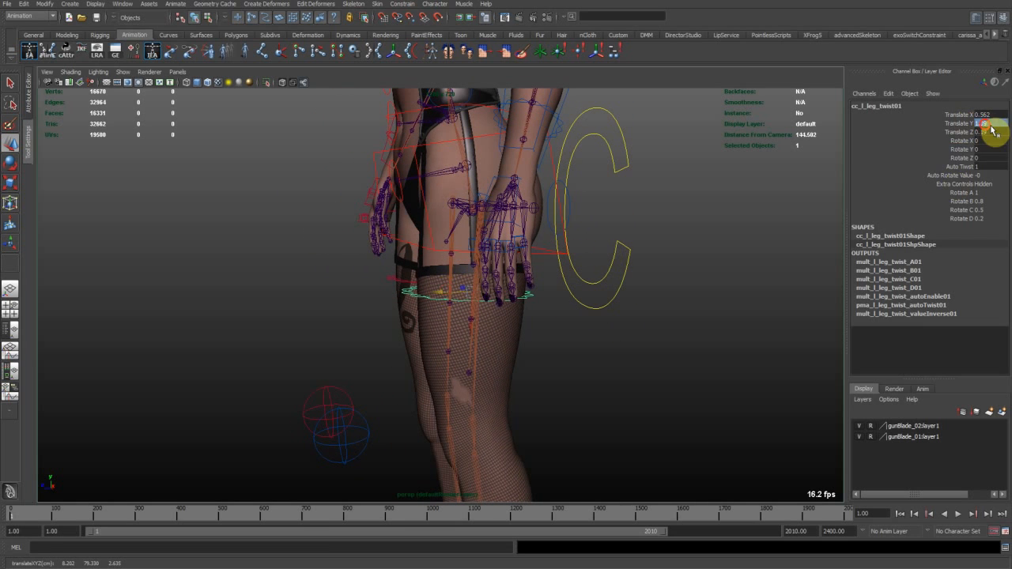
{"action": "type", "text": "0"}
{"action": "key", "text": "Return"}
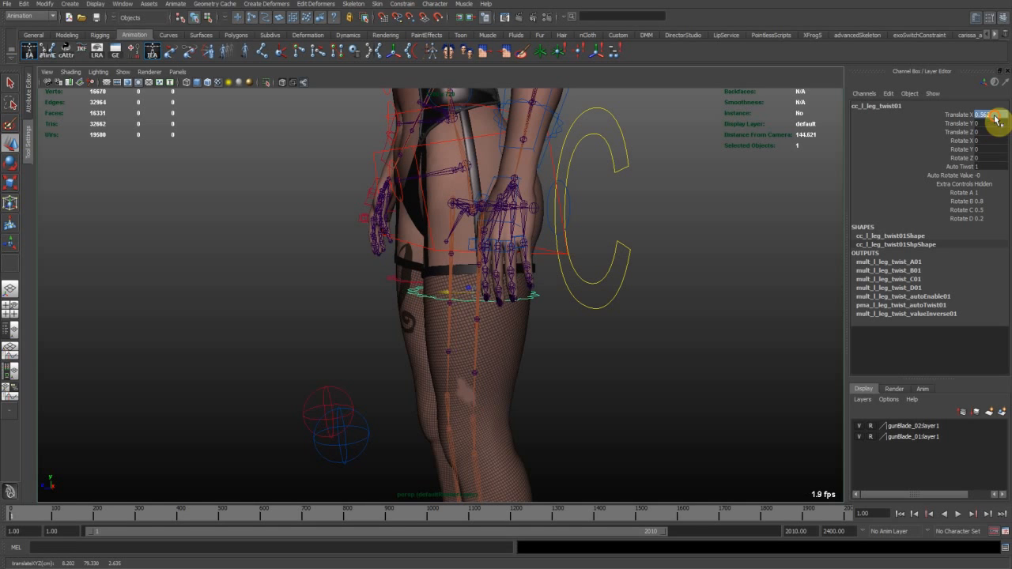
Set the left leg twist control's Extra Controls to Visible and frame the upper thighs.
{"action": "left_click_drag", "start_coordinate": [727, 233], "coordinate": [477, 258], "text": "alt"}
{"action": "left_click", "coordinate": [995, 204]}
{"action": "right_click_drag", "start_coordinate": [477, 258], "coordinate": [534, 323], "text": "alt"}
{"action": "left_click_drag", "start_coordinate": [534, 322], "coordinate": [555, 288], "text": "alt"}
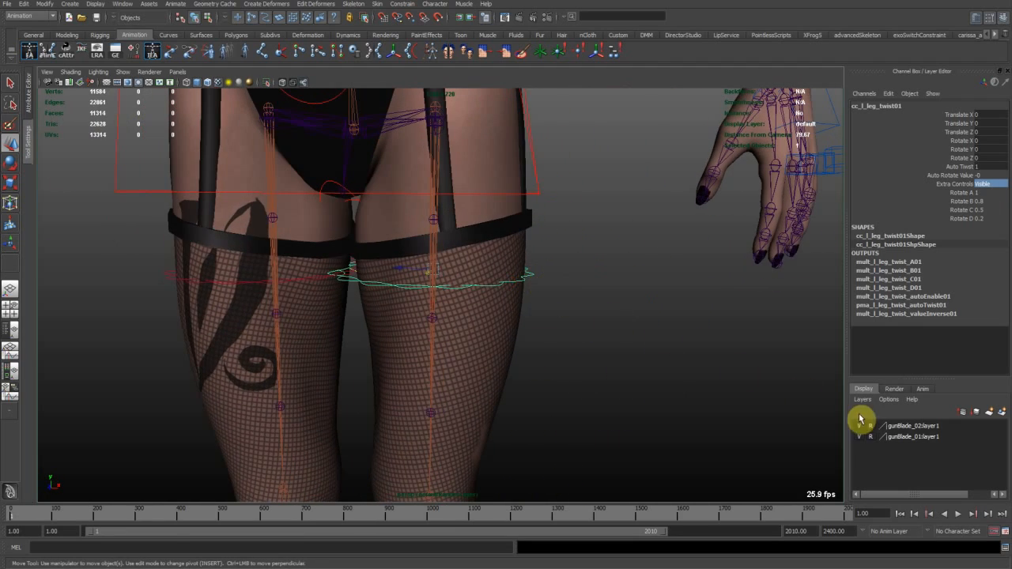
Hide the polygon objects in the viewport and select the twist A control ring at the left hip.
{"action": "left_click", "coordinate": [509, 227]}
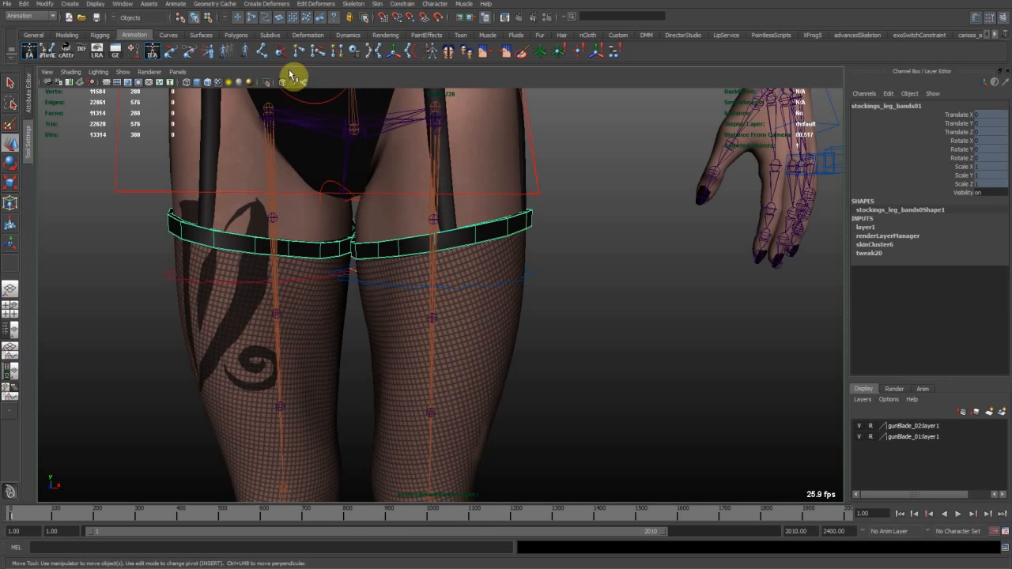
{"action": "left_click", "coordinate": [125, 71]}
{"action": "left_click", "coordinate": [141, 140]}
{"action": "left_click", "coordinate": [558, 316]}
{"action": "left_click_drag", "start_coordinate": [557, 317], "coordinate": [489, 173], "text": "alt"}
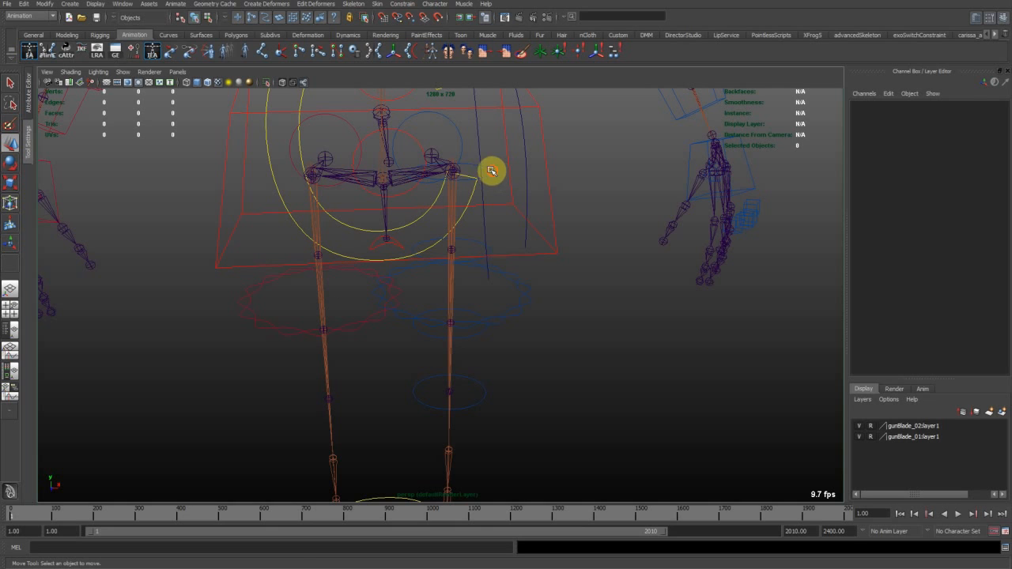
{"action": "left_click", "coordinate": [488, 169]}
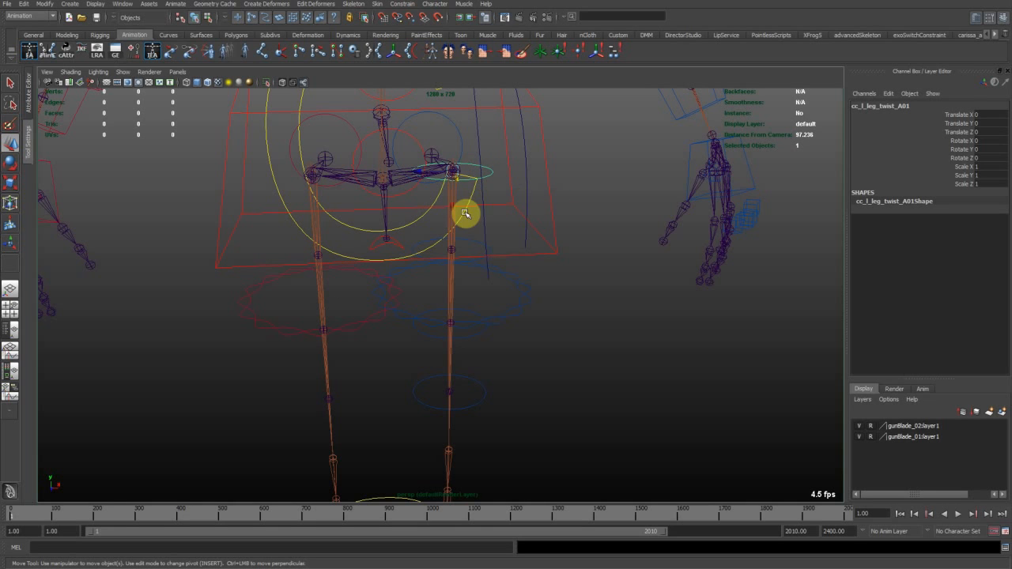
Show the polygon objects again, try moving the left hip's twist A control and undo the move.
{"action": "right_click_drag", "start_coordinate": [523, 253], "coordinate": [522, 239], "text": "alt"}
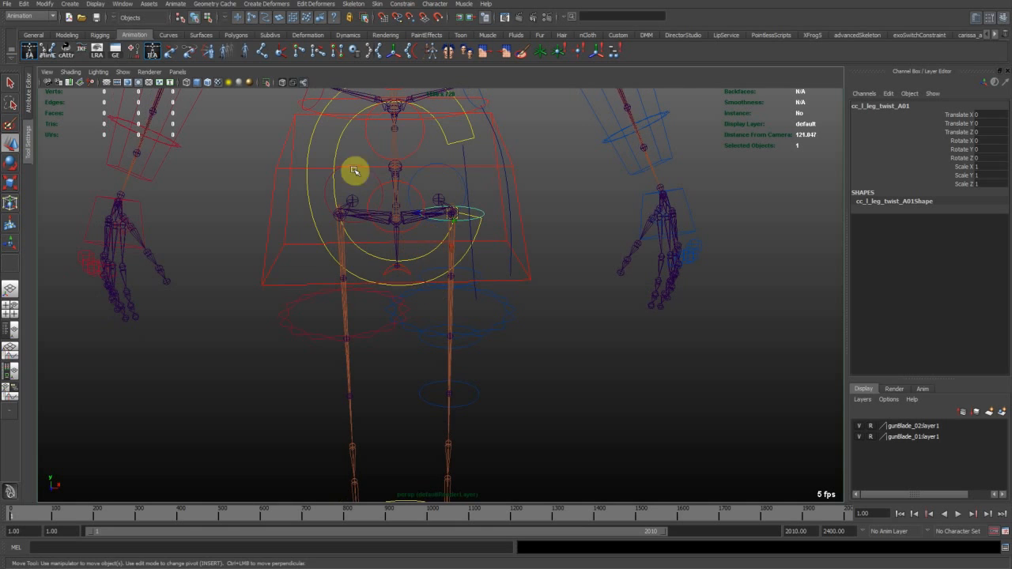
{"action": "left_click", "coordinate": [122, 72]}
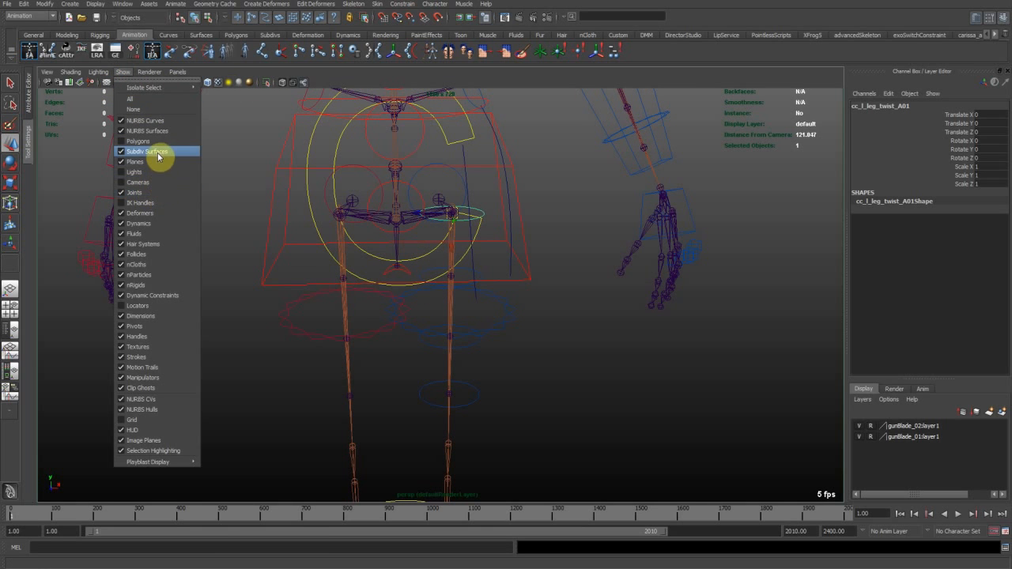
{"action": "left_click", "coordinate": [138, 140]}
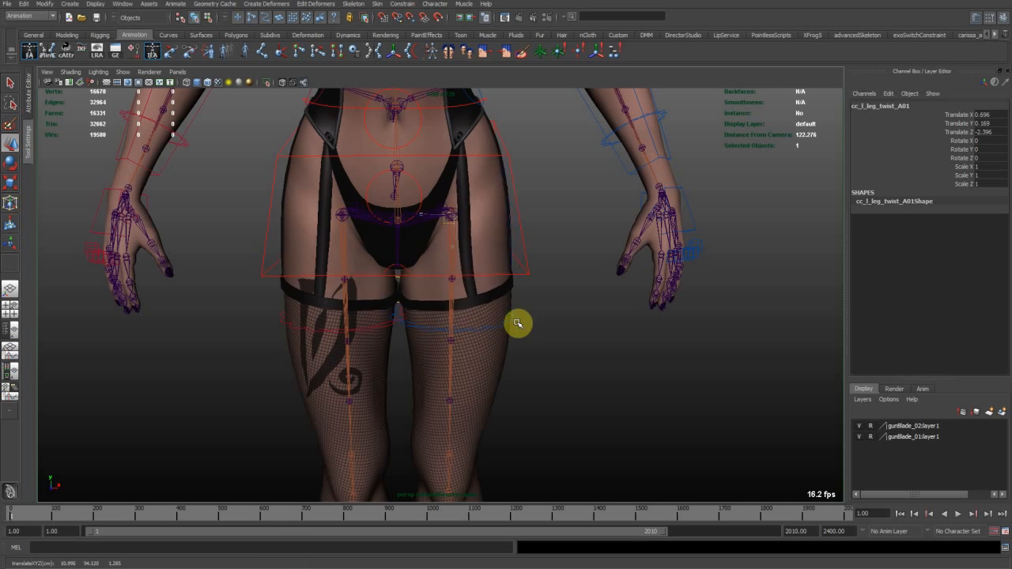
{"action": "key", "text": "ctrl+z"}
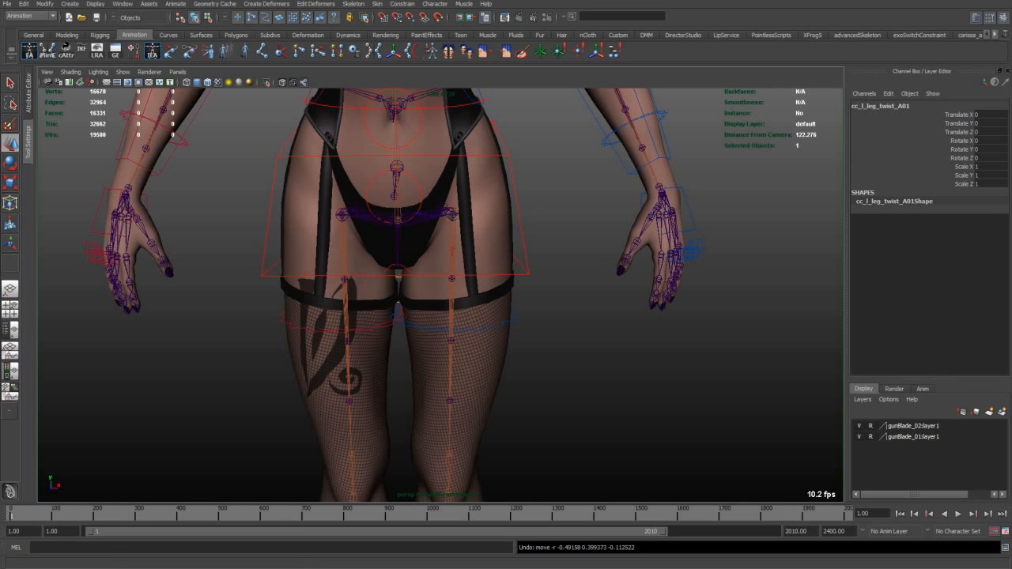
Place and enlarge the Outliner beside the character, expand the left leg's twist B group and select cc_l_leg_twist_B01.
{"action": "left_click_drag", "start_coordinate": [1, 134], "coordinate": [123, 114]}
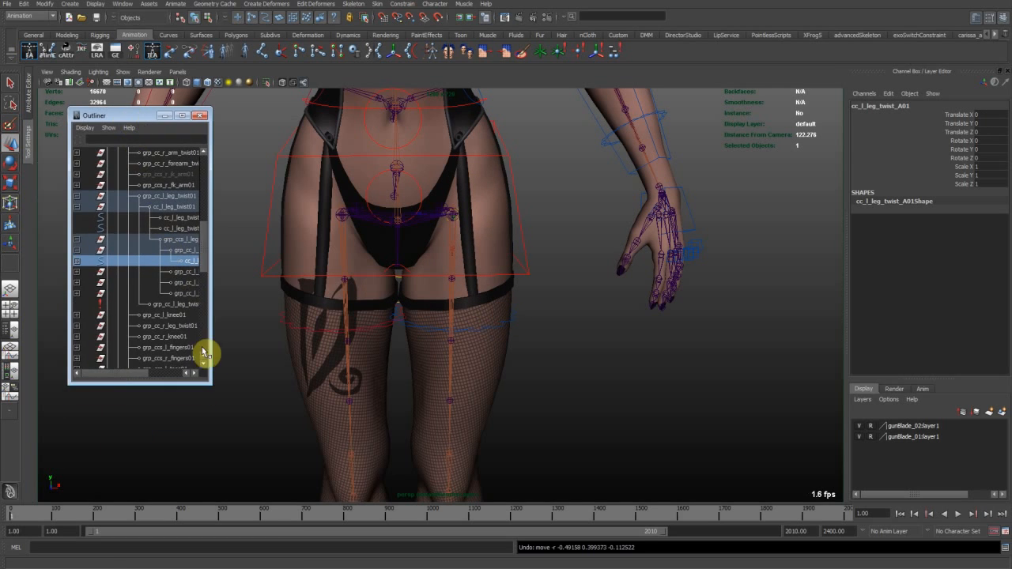
{"action": "left_click_drag", "start_coordinate": [207, 384], "coordinate": [262, 445]}
{"action": "left_click_drag", "start_coordinate": [169, 119], "coordinate": [116, 121]}
{"action": "left_click", "coordinate": [22, 273]}
{"action": "left_click", "coordinate": [155, 284]}
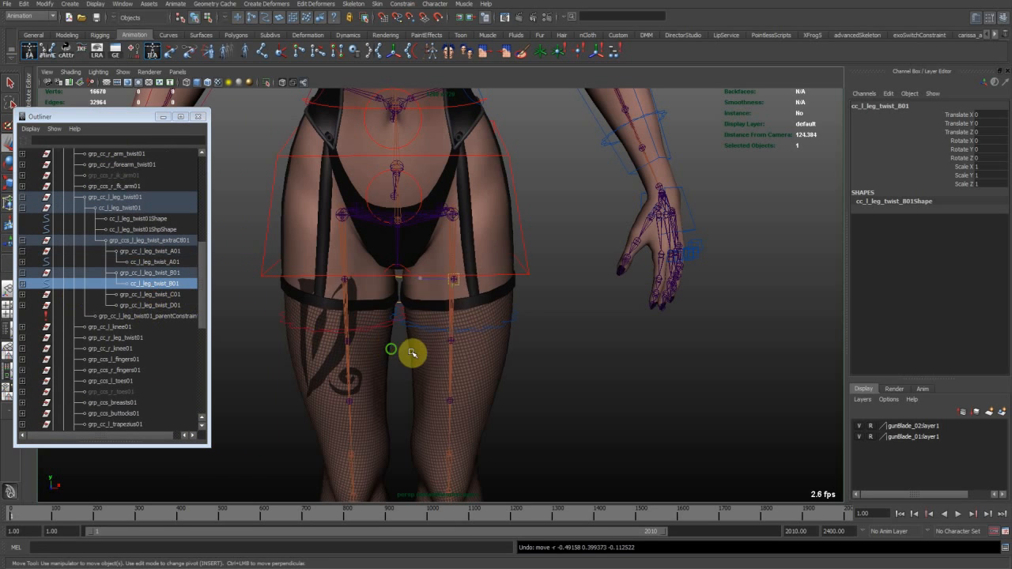
Try moving, rotating and scaling the left leg's twist B control, scaling it uniformly to about 0.7.
{"action": "middle_click_drag", "start_coordinate": [402, 352], "coordinate": [399, 352]}
{"action": "key", "text": "e"}
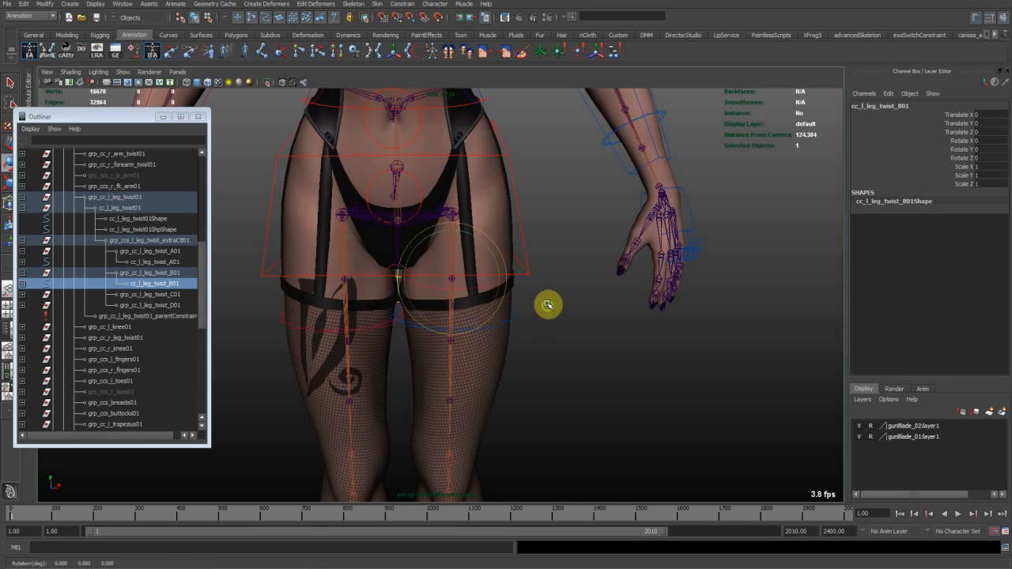
{"action": "key", "text": "shift+z"}
{"action": "key", "text": "t"}
{"action": "key", "text": "r"}
{"action": "mouse_move", "coordinate": [511, 323]}
{"action": "middle_mouse_down"}
{"action": "mouse_move", "coordinate": [524, 336]}
{"action": "mouse_move", "coordinate": [492, 323]}
{"action": "middle_mouse_up"}
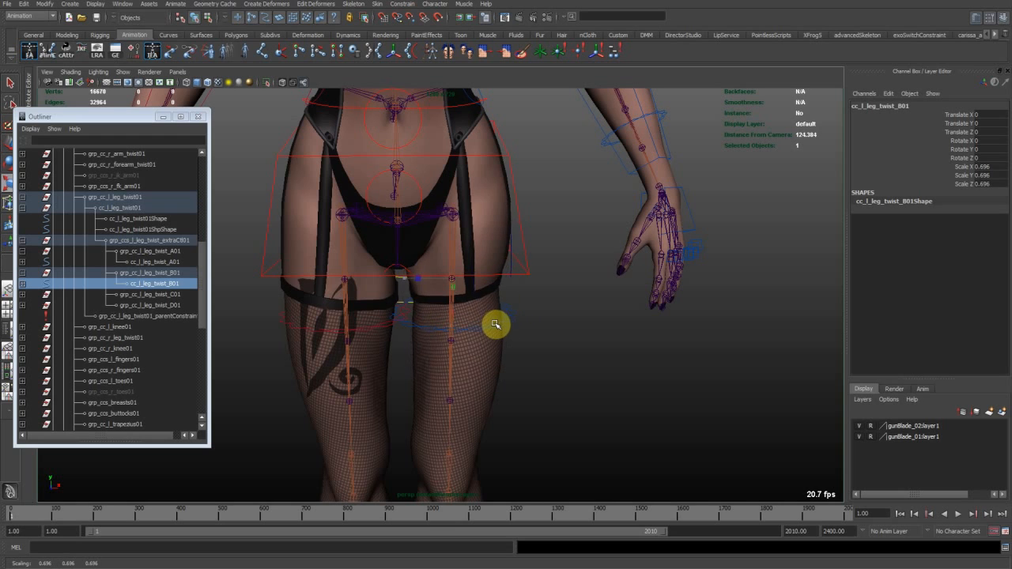
Try scaling the left leg's twist A control to about 1.1, select the twist C control in the Outliner and undo the changes.
{"action": "left_click", "coordinate": [177, 261]}
{"action": "left_click_drag", "start_coordinate": [393, 348], "coordinate": [488, 297], "text": "alt"}
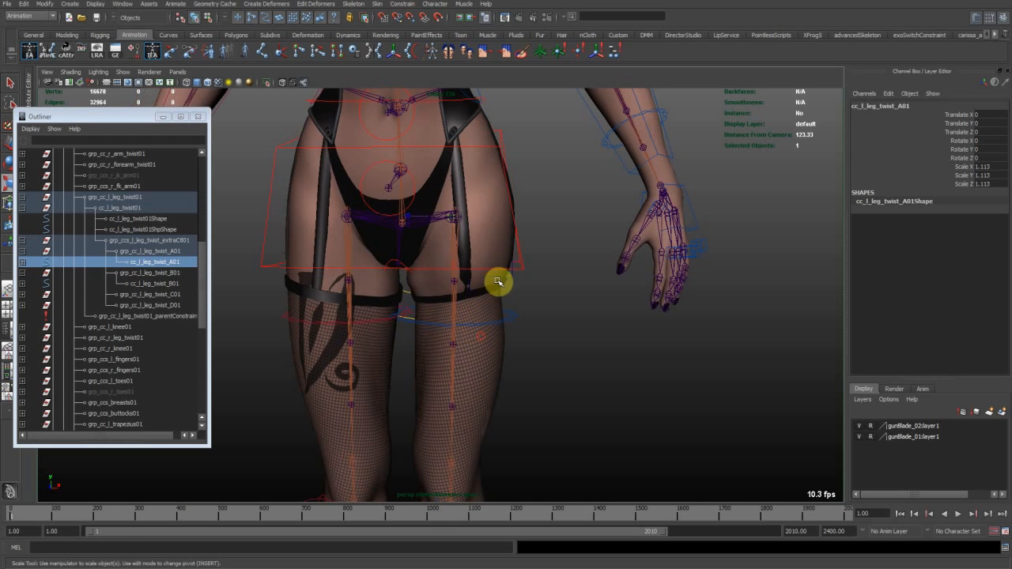
{"action": "left_click", "coordinate": [24, 294]}
{"action": "left_click", "coordinate": [162, 304]}
{"action": "left_click_drag", "start_coordinate": [351, 322], "coordinate": [384, 251]}
{"action": "key", "text": "ctrl+z"}
{"action": "key", "text": "ctrl+z"}
{"action": "key", "text": "ctrl+z"}
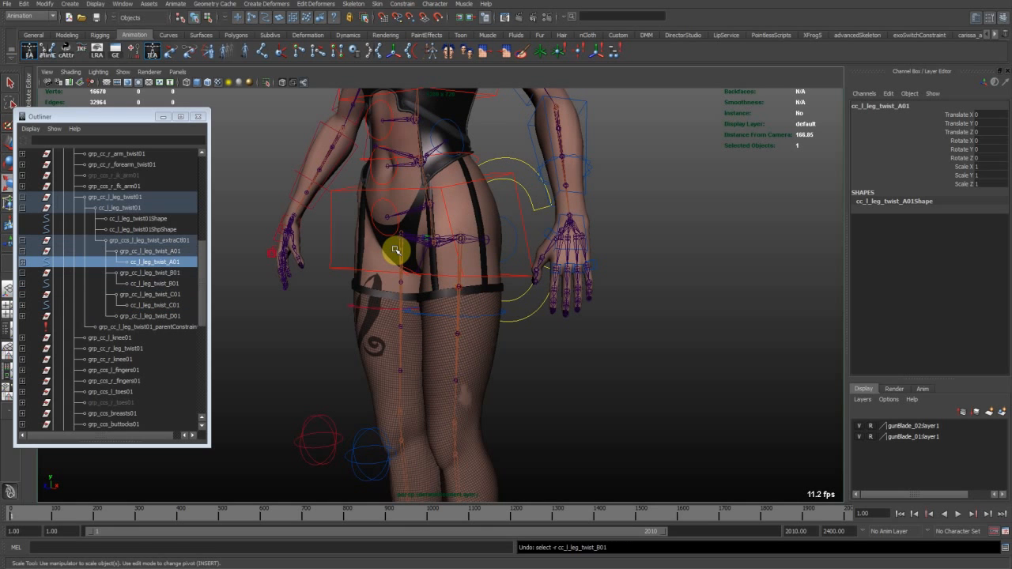
Select the COG control around the character's hips.
{"action": "left_click", "coordinate": [396, 250]}
{"action": "left_click_drag", "start_coordinate": [395, 249], "coordinate": [479, 286], "text": "alt"}
{"action": "left_click_drag", "start_coordinate": [544, 269], "coordinate": [527, 229], "text": "alt"}
{"action": "left_click", "coordinate": [532, 188]}
{"action": "left_click_drag", "start_coordinate": [533, 188], "coordinate": [648, 249], "text": "alt"}
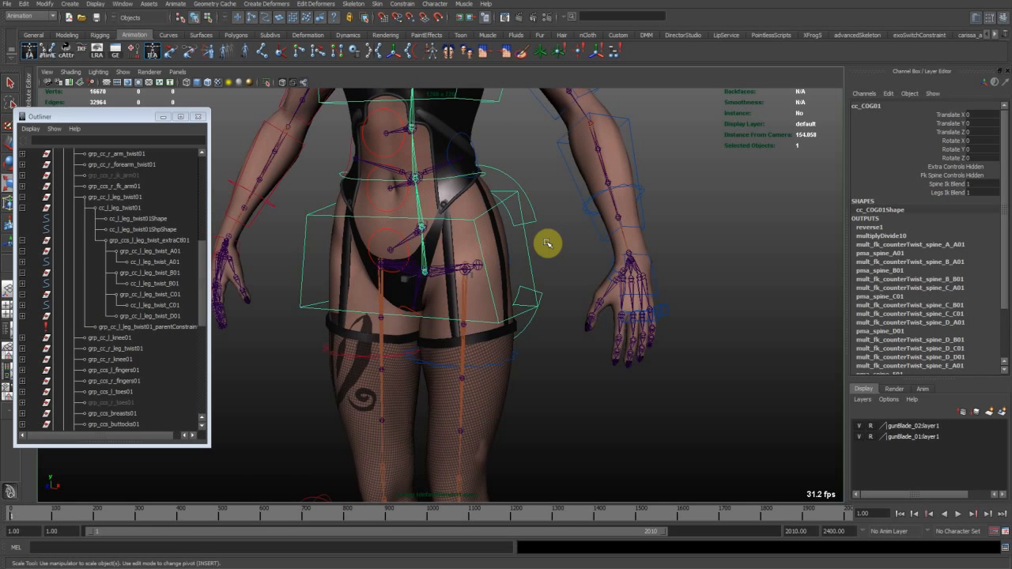
Set the COG control's Legs Ik Blend to 0 to switch the legs to FK.
{"action": "right_click_drag", "start_coordinate": [569, 327], "coordinate": [488, 366], "text": "alt"}
{"action": "middle_click_drag", "start_coordinate": [439, 449], "coordinate": [517, 312], "text": "alt"}
{"action": "left_click_drag", "start_coordinate": [517, 312], "coordinate": [508, 338], "text": "alt"}
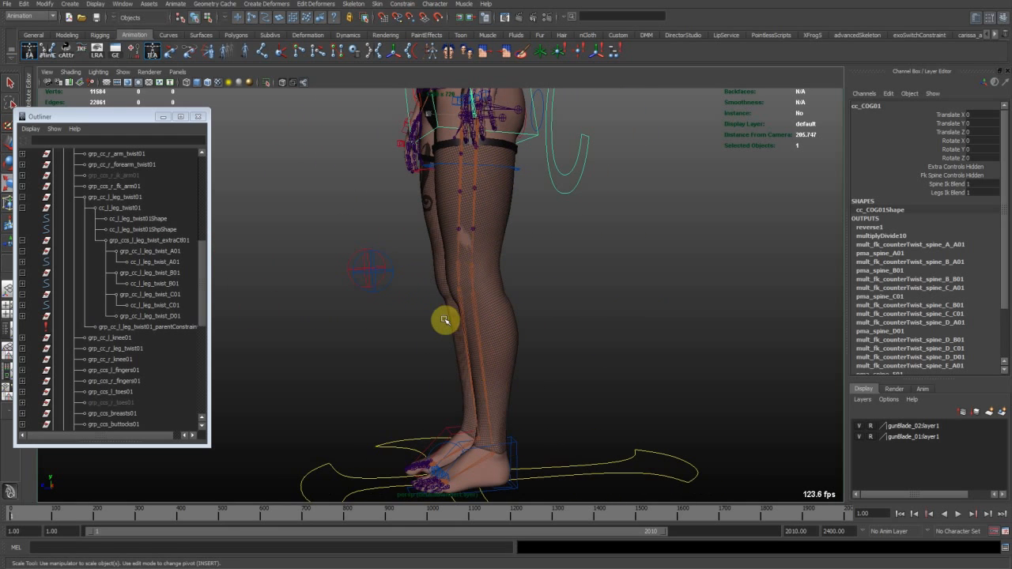
{"action": "left_click_drag", "start_coordinate": [485, 246], "coordinate": [527, 219], "text": "alt"}
{"action": "left_click_drag", "start_coordinate": [614, 170], "coordinate": [668, 216], "text": "alt"}
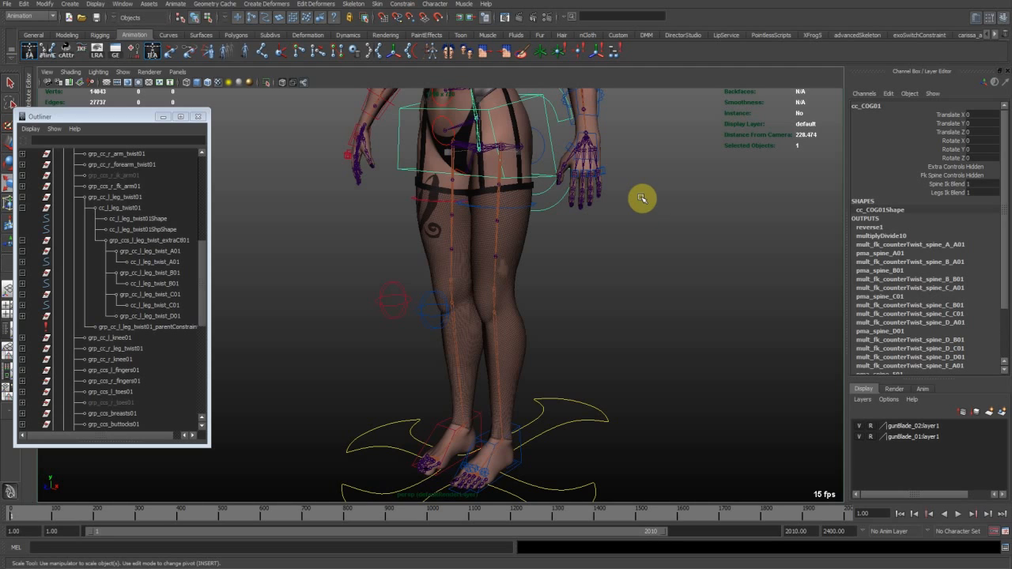
{"action": "left_click", "coordinate": [949, 193]}
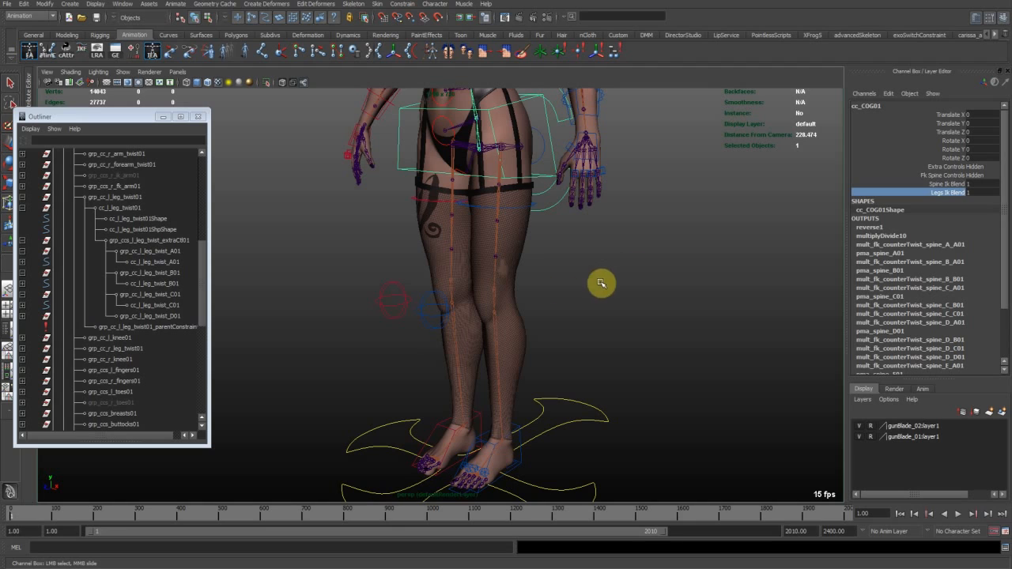
{"action": "double_click", "coordinate": [972, 192]}
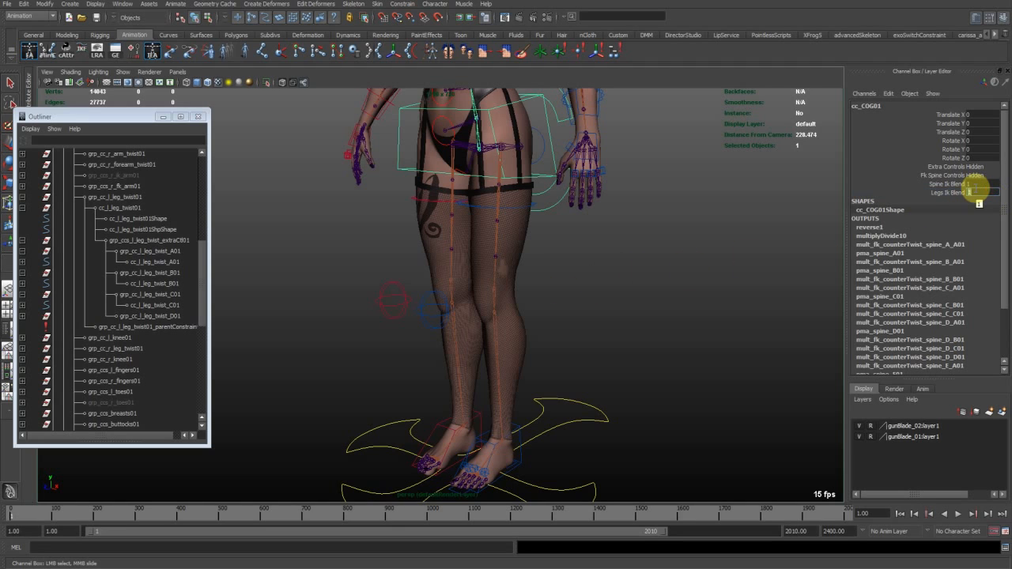
{"action": "left_click", "coordinate": [934, 193]}
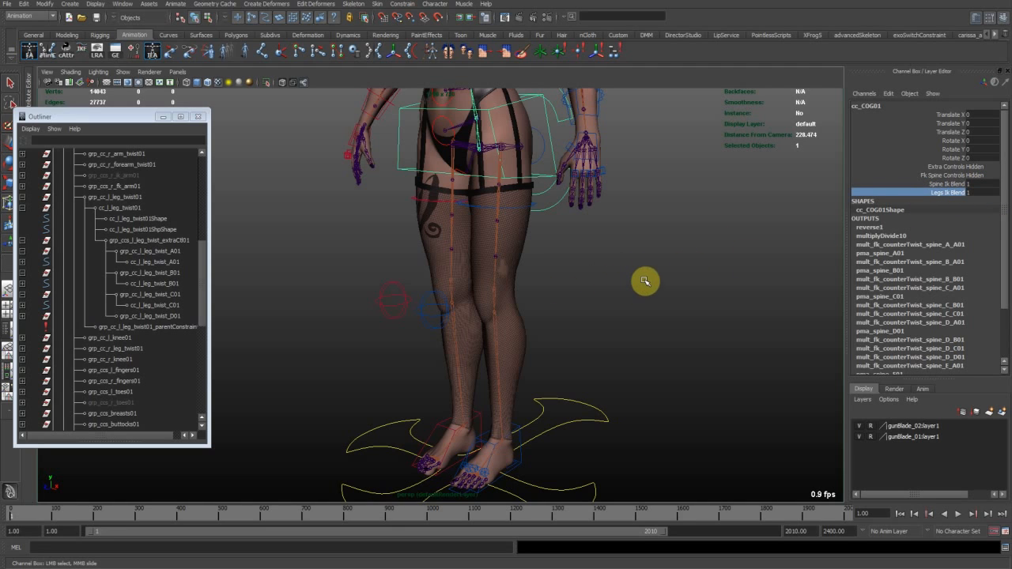
{"action": "double_click", "coordinate": [976, 192]}
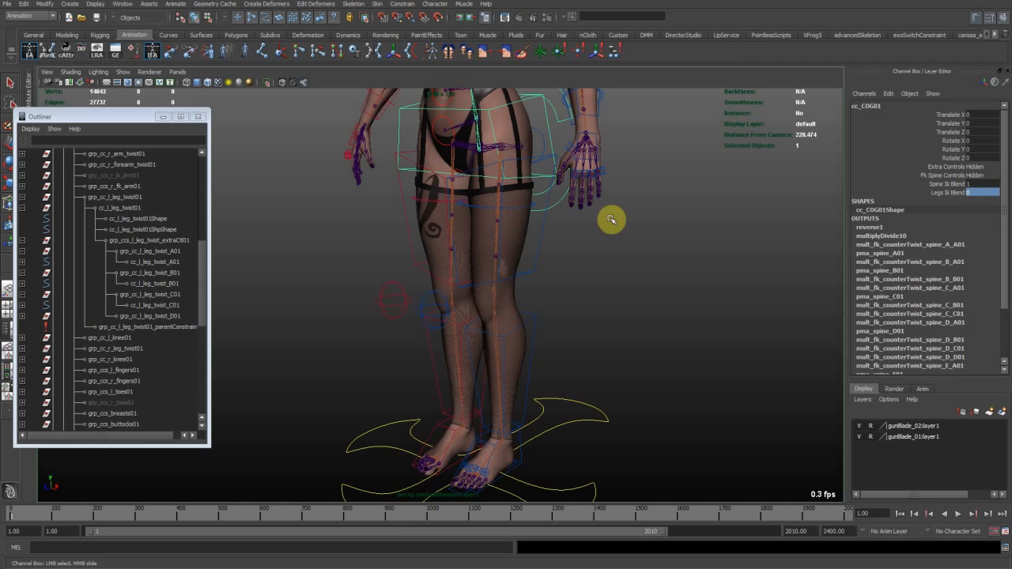
Select the left thigh's FK control, try moving the left foot control cc_l_leg01 and undo the move.
{"action": "left_click", "coordinate": [548, 239]}
{"action": "left_click_drag", "start_coordinate": [465, 190], "coordinate": [514, 385], "text": "alt"}
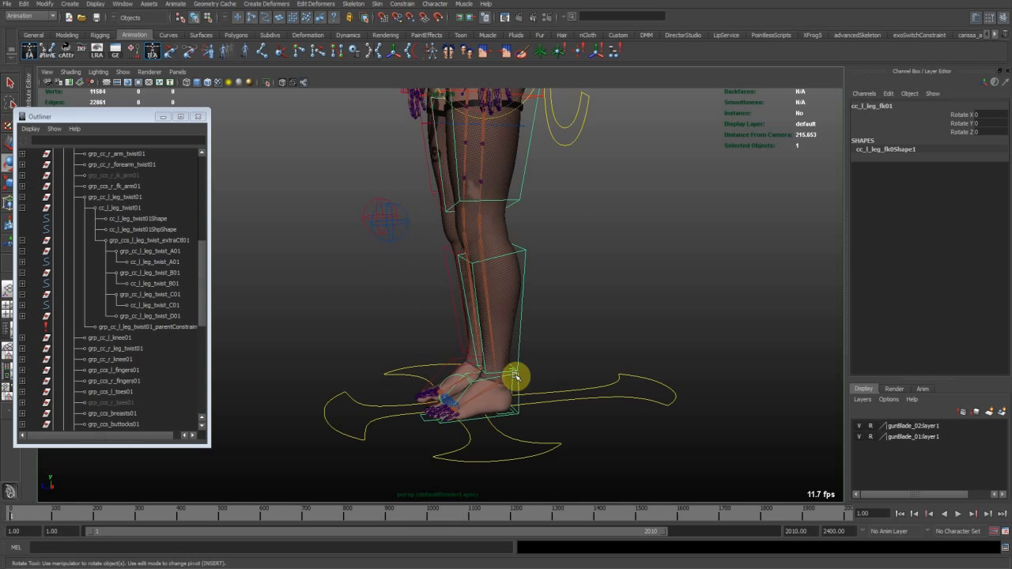
{"action": "left_click", "coordinate": [516, 384]}
{"action": "key", "text": "w"}
{"action": "middle_click_drag", "start_coordinate": [569, 401], "coordinate": [612, 316]}
{"action": "key", "text": "z"}
{"action": "left_click_drag", "start_coordinate": [601, 317], "coordinate": [597, 320], "text": "alt"}
{"action": "middle_click_drag", "start_coordinate": [531, 304], "coordinate": [535, 332], "text": "alt"}
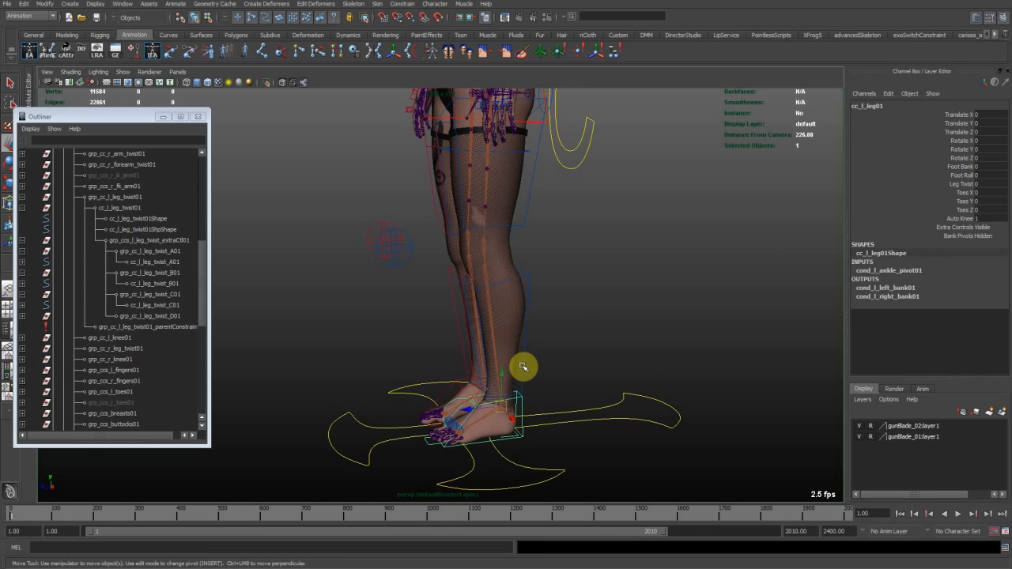
Rotate the left knee's FK control to about 50° and the left thigh's FK control to about -54° in X.
{"action": "left_click", "coordinate": [531, 366]}
{"action": "key", "text": "e"}
{"action": "left_click_drag", "start_coordinate": [455, 234], "coordinate": [537, 189]}
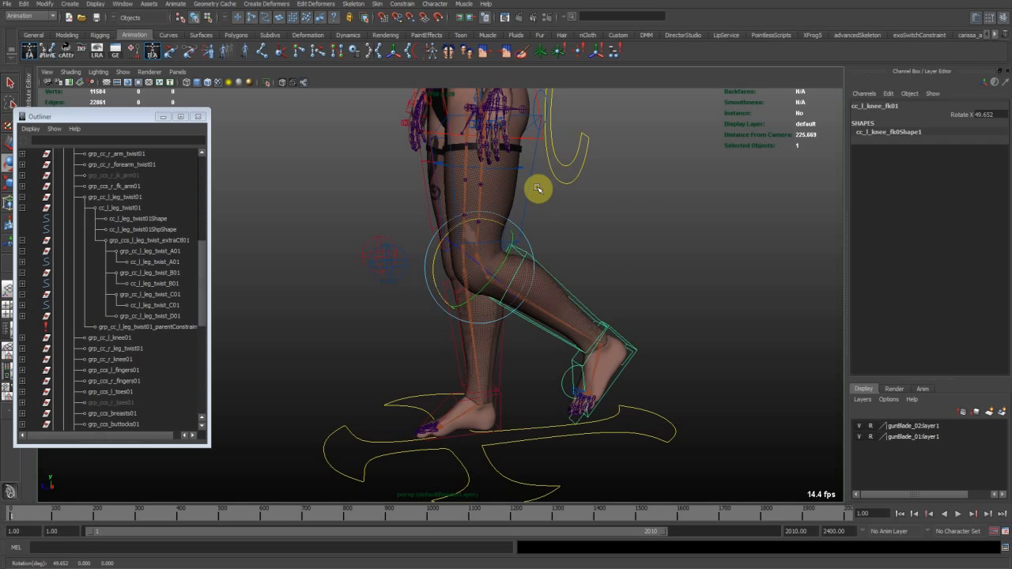
{"action": "left_click", "coordinate": [540, 196]}
{"action": "left_click_drag", "start_coordinate": [608, 172], "coordinate": [617, 243]}
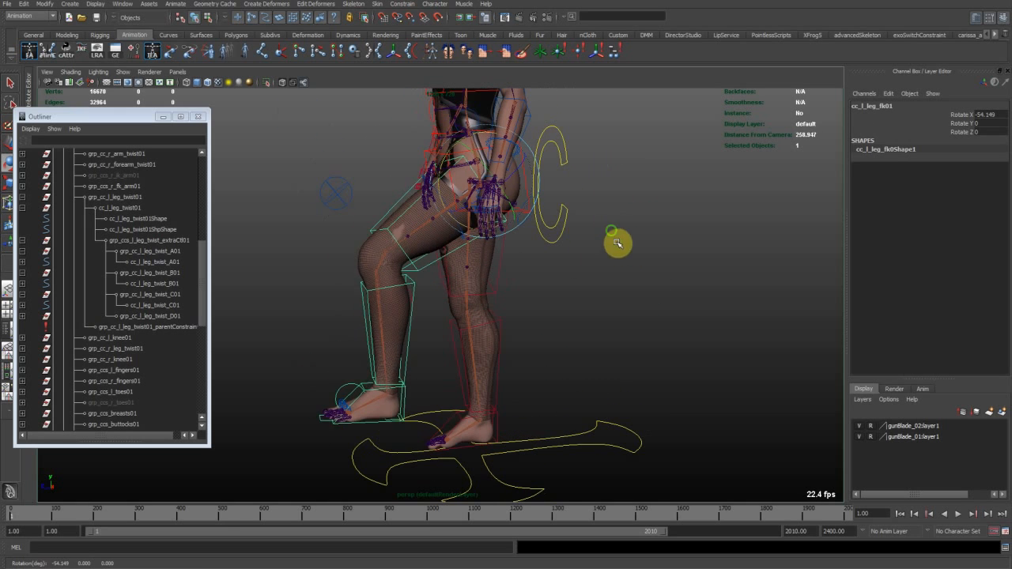
Bend the left knee's FK control to about 124° and turn the left thigh's FK control to about 30° in Y.
{"action": "key", "text": "ctrl+z"}
{"action": "key", "text": "ctrl+z"}
{"action": "key", "text": "ctrl+z"}
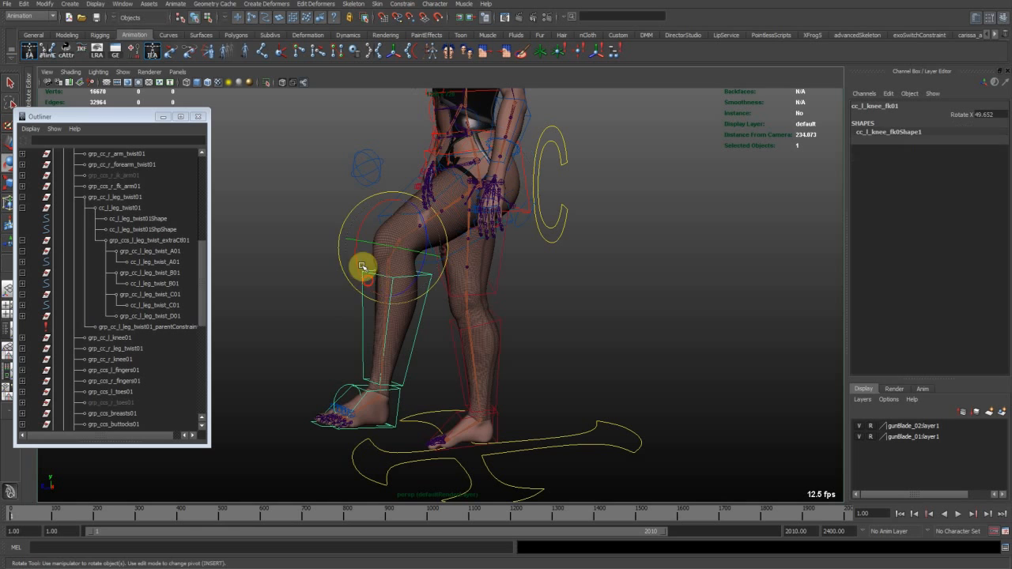
{"action": "left_click_drag", "start_coordinate": [359, 267], "coordinate": [462, 281]}
{"action": "left_click_drag", "start_coordinate": [463, 280], "coordinate": [395, 277], "text": "alt"}
{"action": "left_click_drag", "start_coordinate": [395, 277], "coordinate": [581, 181]}
{"action": "left_click", "coordinate": [425, 176]}
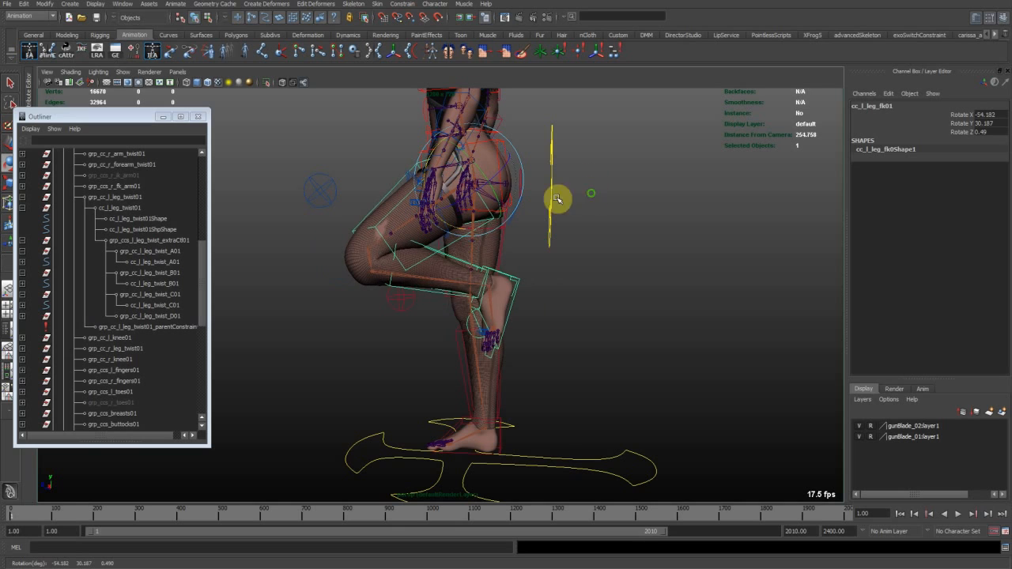
Reset the rotations of the left thigh and knee FK controls to 0.
{"action": "left_click", "coordinate": [426, 294], "text": "shift"}
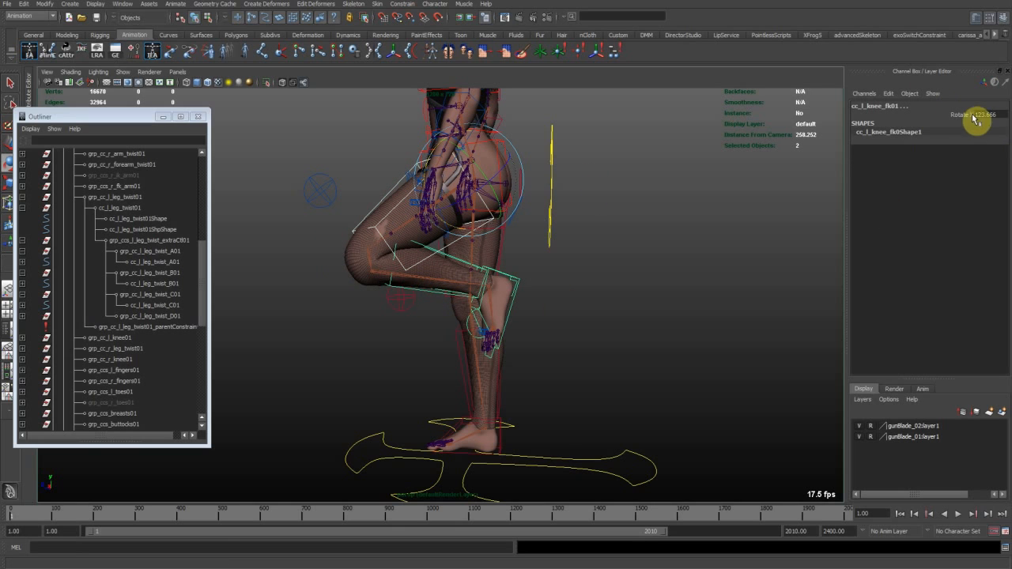
{"action": "type", "text": "0"}
{"action": "key", "text": "Return"}
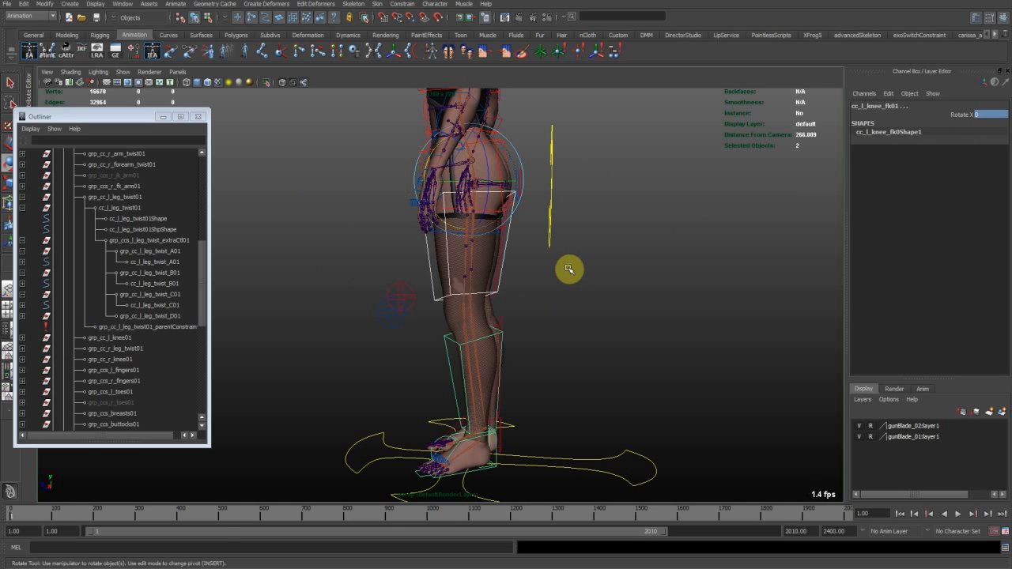
{"action": "left_click", "coordinate": [502, 261]}
{"action": "type", "text": "0"}
{"action": "key", "text": "Return"}
Select the COG control and set its Legs Ik Blend to 1 to return the legs to IK.
{"action": "left_click", "coordinate": [669, 269]}
{"action": "left_click_drag", "start_coordinate": [379, 286], "coordinate": [562, 234], "text": "alt"}
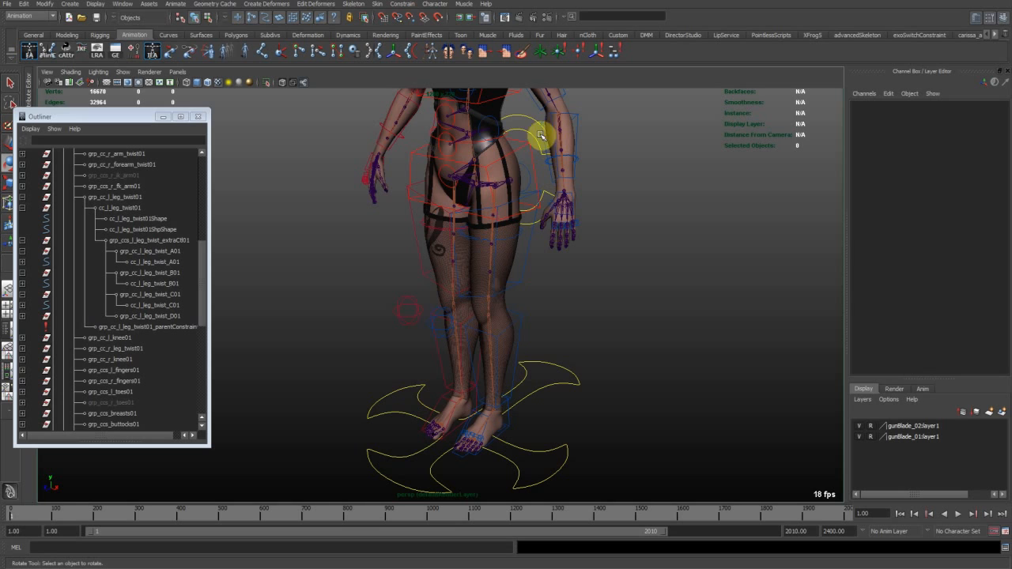
{"action": "left_click", "coordinate": [528, 105]}
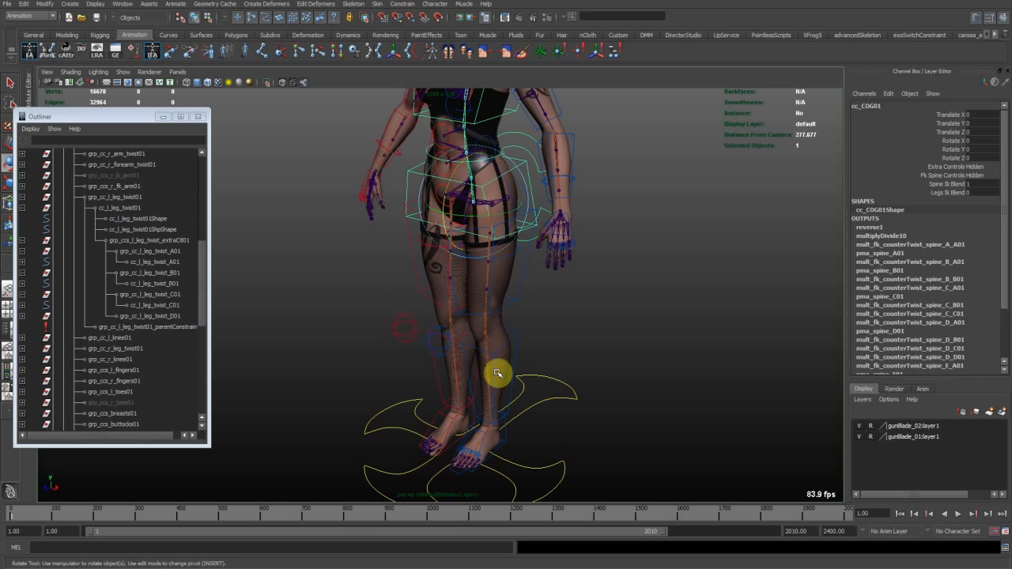
{"action": "middle_click_drag", "start_coordinate": [504, 288], "coordinate": [505, 304], "text": "alt"}
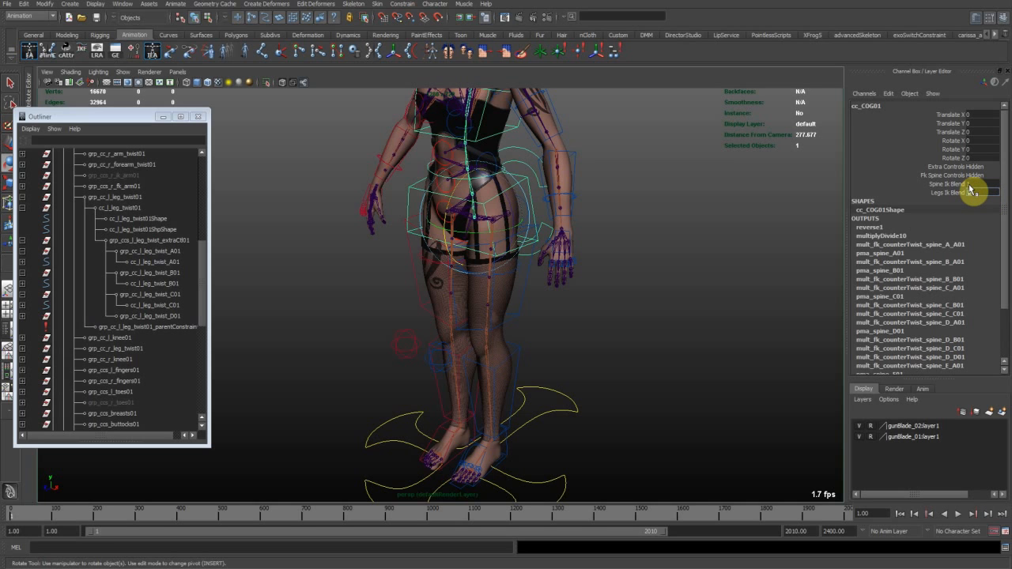
{"action": "right_click_drag", "start_coordinate": [547, 322], "coordinate": [574, 395], "text": "alt"}
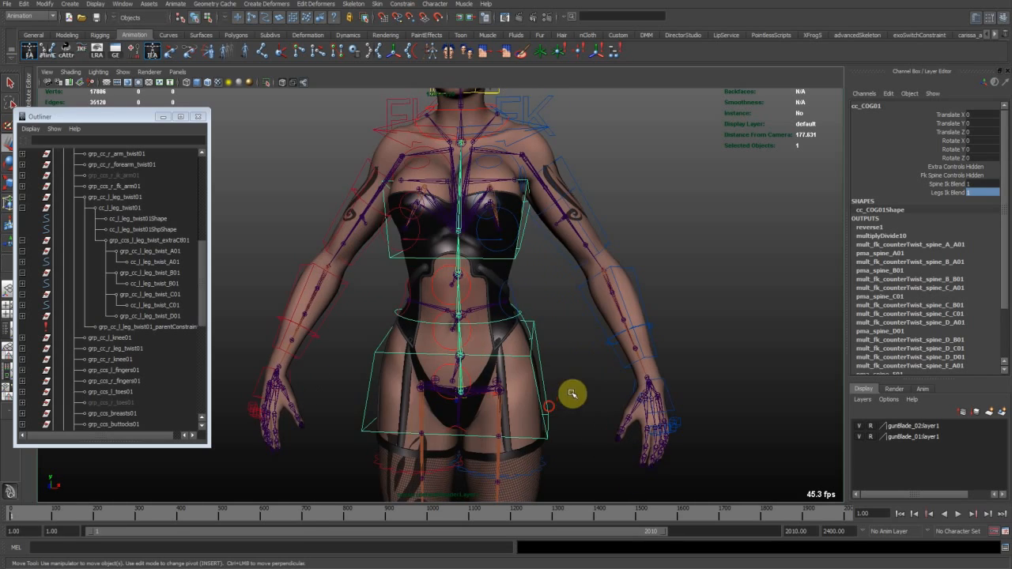
Examine the spine joint chain in the torso and the channels of the spine joint jDrv_spA01.
{"action": "left_click_drag", "start_coordinate": [558, 316], "coordinate": [492, 334], "text": "alt"}
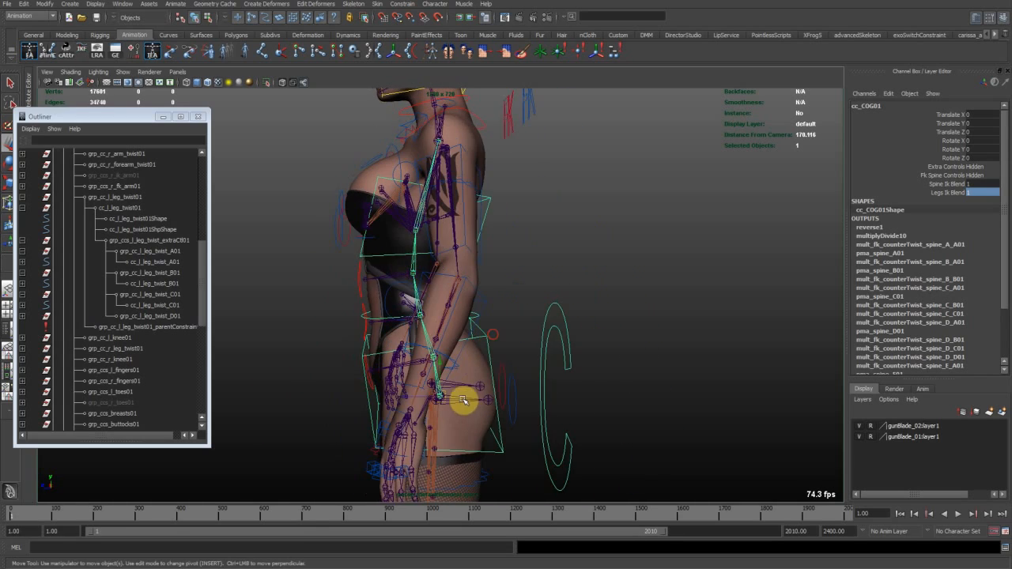
{"action": "left_click_drag", "start_coordinate": [455, 395], "coordinate": [448, 393], "text": "alt"}
{"action": "left_click_drag", "start_coordinate": [419, 207], "coordinate": [578, 323], "text": "alt"}
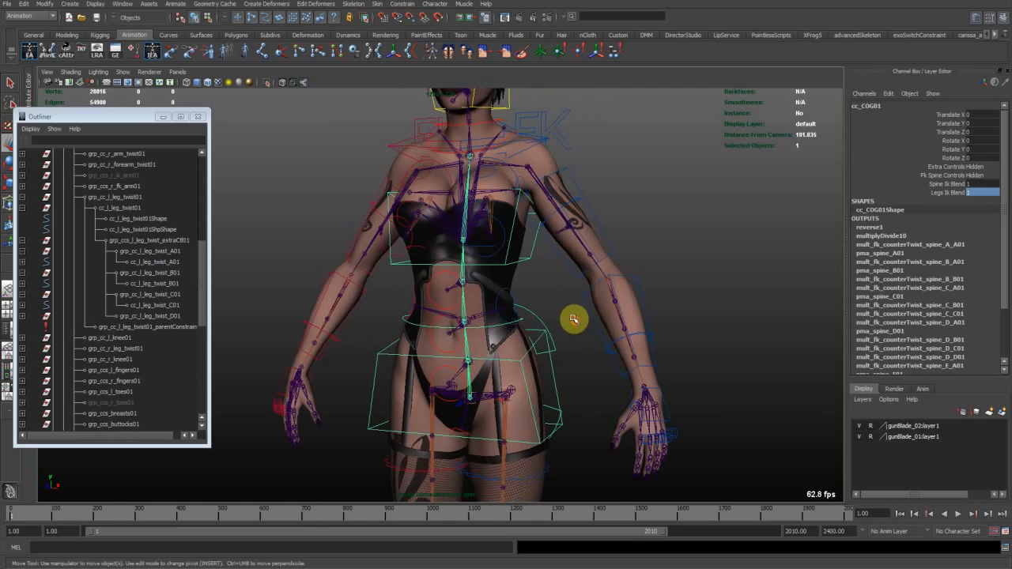
{"action": "left_click", "coordinate": [522, 350]}
{"action": "left_click_drag", "start_coordinate": [522, 351], "coordinate": [467, 388], "text": "alt"}
{"action": "left_click", "coordinate": [463, 378]}
{"action": "left_click", "coordinate": [474, 381]}
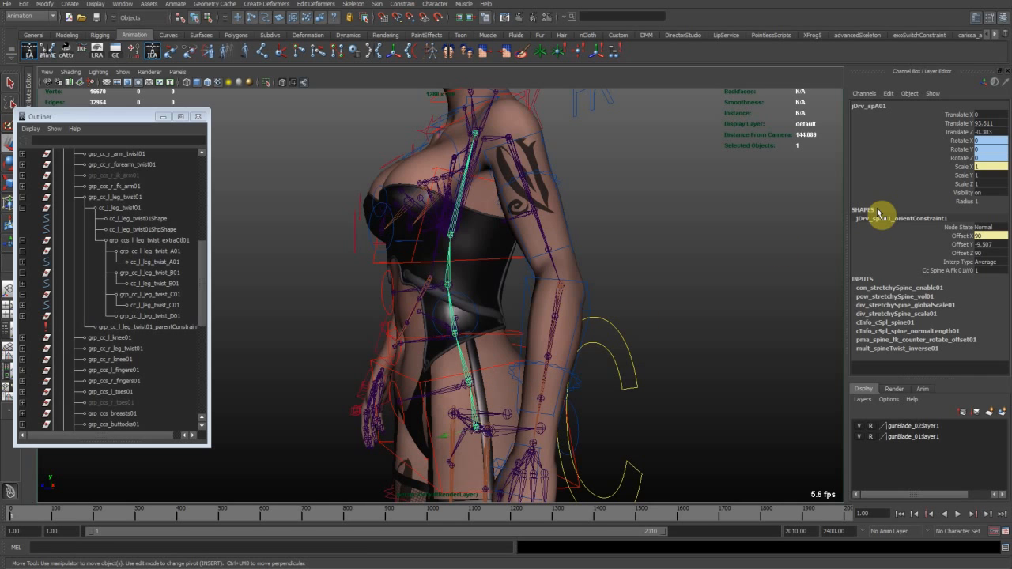
{"action": "left_click_drag", "start_coordinate": [481, 323], "coordinate": [530, 321], "text": "alt"}
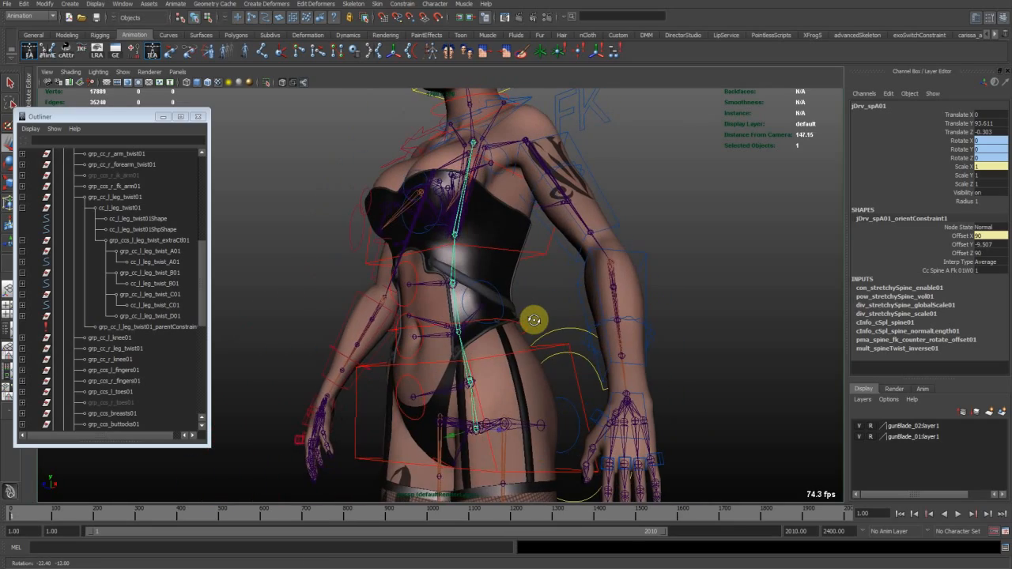
{"action": "mouse_move", "coordinate": [530, 321]}
{"action": "right_mouse_down", "text": "alt"}
{"action": "mouse_move", "coordinate": [534, 330]}
{"action": "mouse_move", "coordinate": [516, 327]}
{"action": "right_mouse_up", "text": "alt"}
Select the COG control and make its Extra Controls visible.
{"action": "left_click", "coordinate": [553, 334]}
{"action": "left_click_drag", "start_coordinate": [557, 333], "coordinate": [534, 346], "text": "alt"}
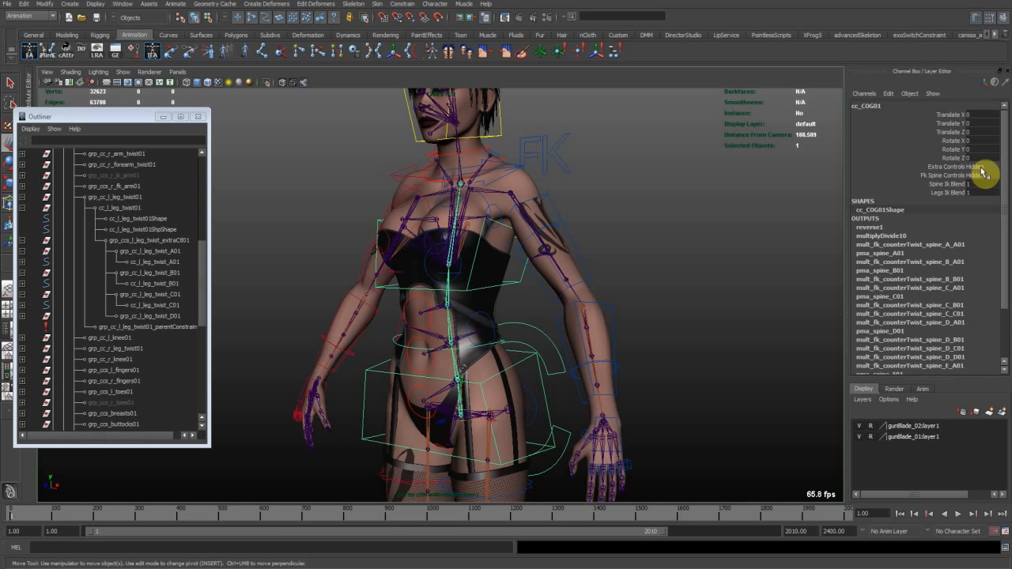
{"action": "left_click_drag", "start_coordinate": [652, 332], "coordinate": [578, 230], "text": "alt"}
Try moving the two uppermost extra spine controls behind the back, undoing each move.
{"action": "left_click", "coordinate": [582, 230]}
{"action": "middle_click_drag", "start_coordinate": [587, 230], "coordinate": [606, 223], "text": "alt"}
{"action": "left_click_drag", "start_coordinate": [587, 201], "coordinate": [586, 198]}
{"action": "key", "text": "ctrl+z"}
{"action": "left_click", "coordinate": [586, 263]}
{"action": "left_click_drag", "start_coordinate": [586, 262], "coordinate": [590, 296]}
{"action": "key", "text": "ctrl+z"}
Try moving the extra spine control cc_spine_D01 as seen from the front and undo the move.
{"action": "left_click", "coordinate": [591, 296]}
{"action": "left_click_drag", "start_coordinate": [488, 316], "coordinate": [583, 322], "text": "alt"}
{"action": "middle_click_drag", "start_coordinate": [577, 323], "coordinate": [568, 319]}
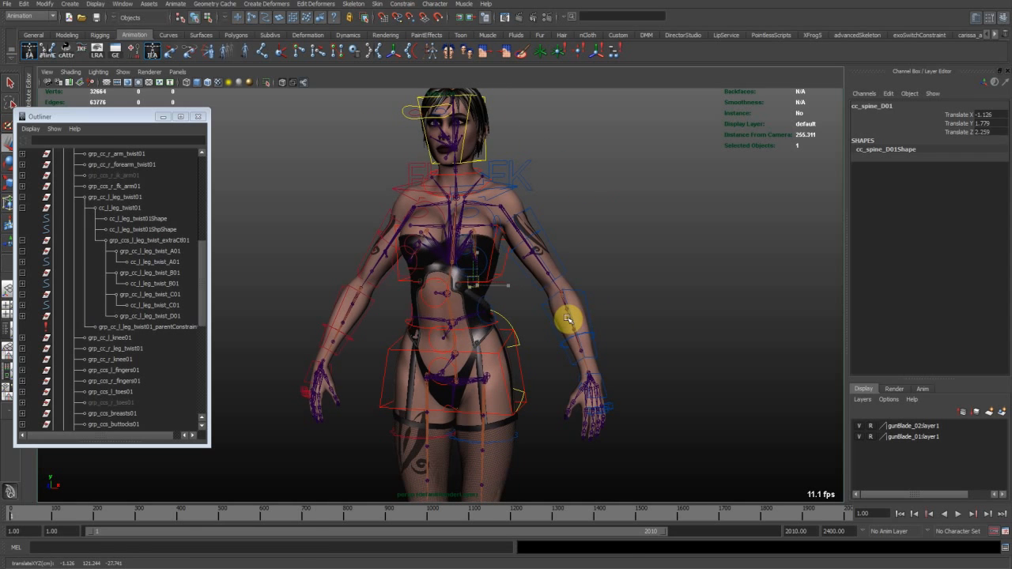
{"action": "key", "text": "ctrl+z"}
{"action": "key", "text": "ctrl+z"}
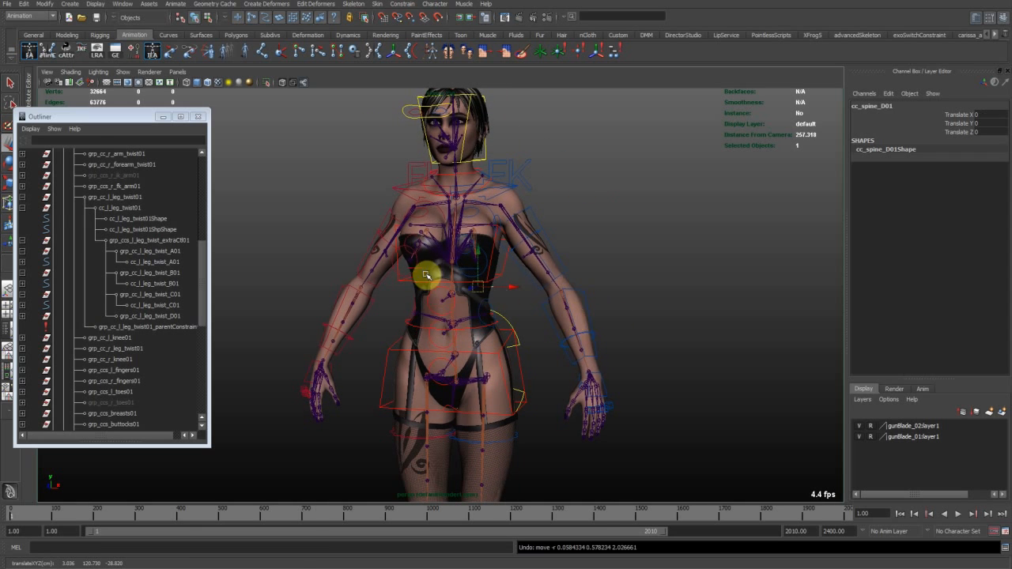
Try moving the extra spine controls at the lower back, undoing each move.
{"action": "right_click_drag", "start_coordinate": [498, 303], "coordinate": [519, 295], "text": "alt"}
{"action": "left_click", "coordinate": [423, 294]}
{"action": "left_click_drag", "start_coordinate": [422, 293], "coordinate": [455, 276], "text": "alt"}
{"action": "left_click", "coordinate": [524, 302]}
{"action": "left_click", "coordinate": [629, 300]}
{"action": "middle_click_drag", "start_coordinate": [640, 325], "coordinate": [627, 292], "text": "alt"}
{"action": "key", "text": "ctrl+z"}
{"action": "left_click", "coordinate": [616, 307]}
{"action": "middle_click_drag", "start_coordinate": [621, 328], "coordinate": [616, 362]}
{"action": "key", "text": "ctrl+z"}
{"action": "left_click", "coordinate": [614, 345]}
{"action": "key", "text": "ctrl+z"}
Try moving the lowest extra spine control, cc_spine_A01, and reset its translation to 0.
{"action": "left_click", "coordinate": [612, 383]}
{"action": "mouse_move", "coordinate": [630, 408]}
{"action": "middle_mouse_down"}
{"action": "mouse_move", "coordinate": [643, 399]}
{"action": "mouse_move", "coordinate": [629, 402]}
{"action": "middle_mouse_up"}
{"action": "left_click_drag", "start_coordinate": [427, 435], "coordinate": [526, 416], "text": "alt"}
{"action": "key", "text": "ctrl+z"}
{"action": "middle_click_drag", "start_coordinate": [564, 417], "coordinate": [537, 418]}
{"action": "left_click_drag", "start_coordinate": [538, 418], "coordinate": [528, 395], "text": "alt"}
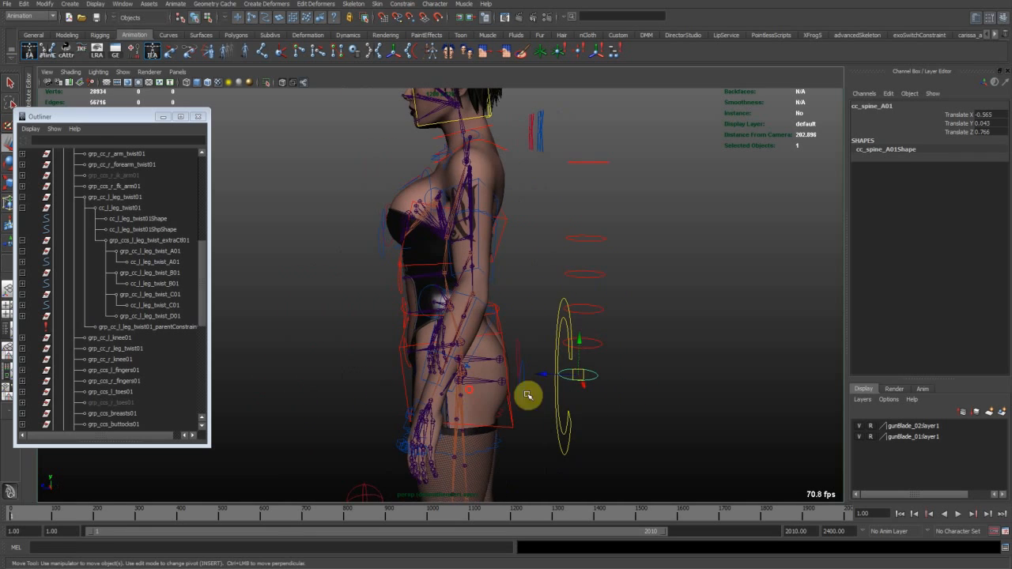
{"action": "key", "text": "Return"}
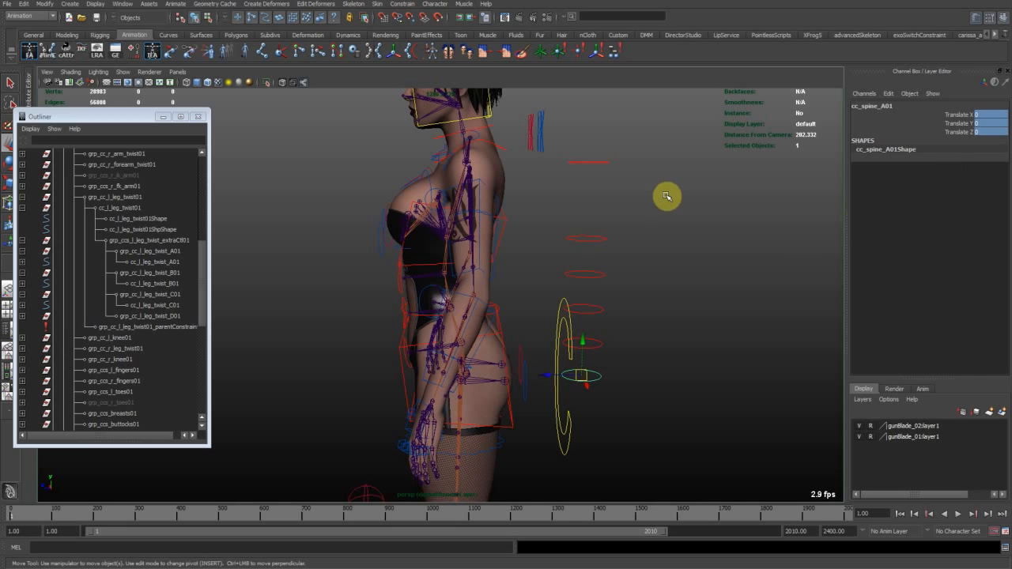
Select the COG control and set its Extra Controls to Hidden.
{"action": "left_click", "coordinate": [566, 318]}
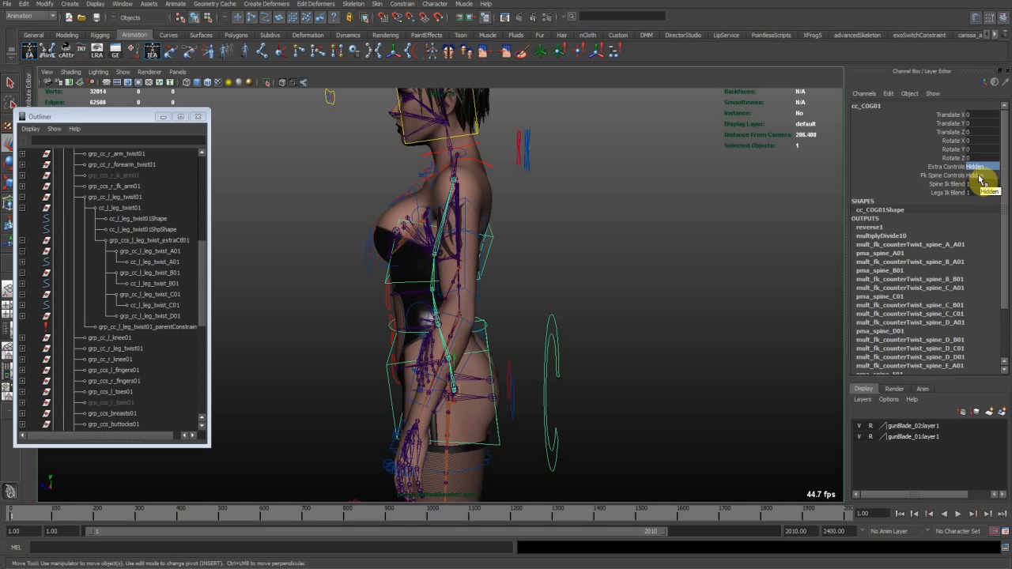
Set the COG control's Fk Spine Controls to Visible and clear the selection.
{"action": "mouse_move", "coordinate": [707, 297]}
{"action": "left_mouse_down", "text": "alt"}
{"action": "mouse_move", "coordinate": [678, 305]}
{"action": "mouse_move", "coordinate": [692, 306]}
{"action": "left_mouse_up", "text": "alt"}
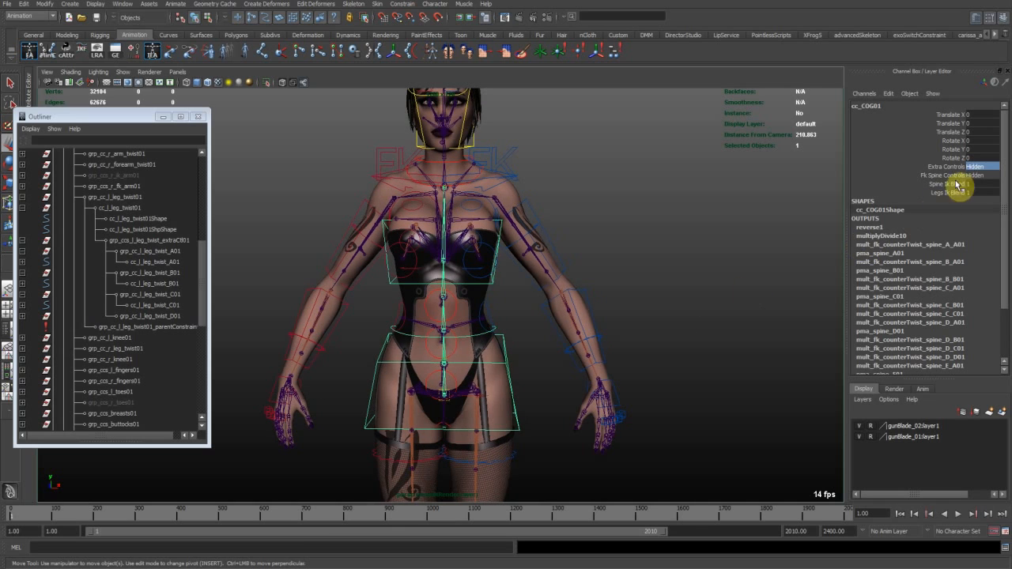
{"action": "left_click", "coordinate": [941, 176]}
{"action": "left_click", "coordinate": [973, 176]}
{"action": "left_click", "coordinate": [979, 195]}
{"action": "left_click", "coordinate": [662, 305]}
Try moving and rotating the chest control cc_chest01 as seen from the back, and reset its translation and rotation to 0.
{"action": "left_click_drag", "start_coordinate": [513, 345], "coordinate": [402, 242], "text": "alt"}
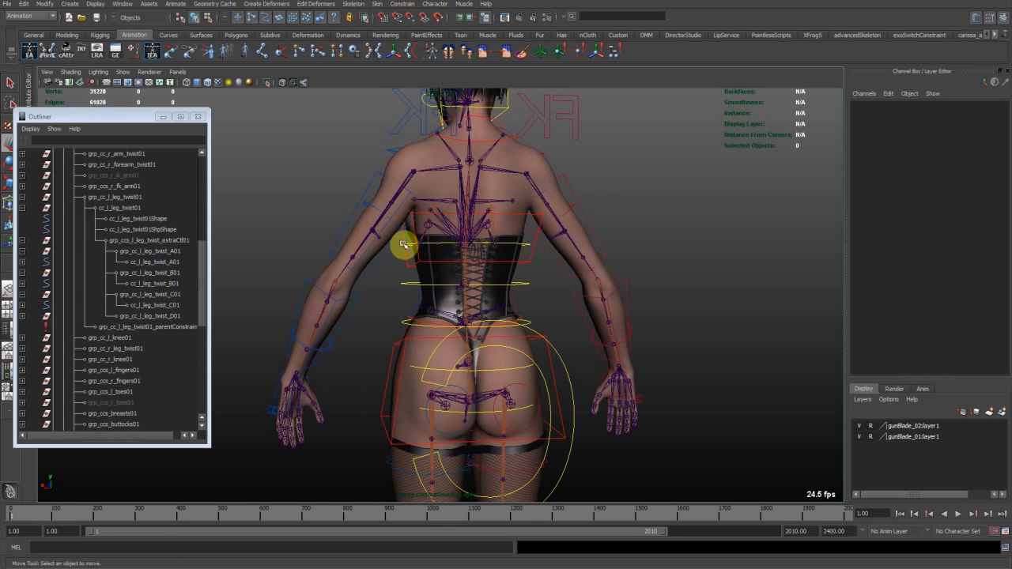
{"action": "left_click", "coordinate": [549, 280]}
{"action": "middle_click_drag", "start_coordinate": [550, 281], "coordinate": [678, 285]}
{"action": "left_click_drag", "start_coordinate": [975, 161], "coordinate": [988, 136]}
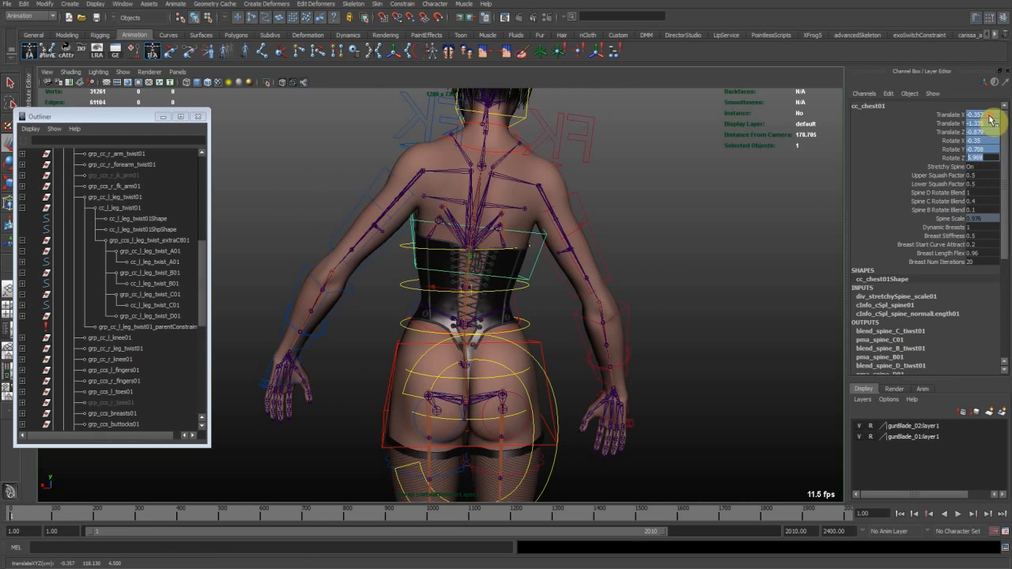
{"action": "type", "text": "0"}
{"action": "key", "text": "Return"}
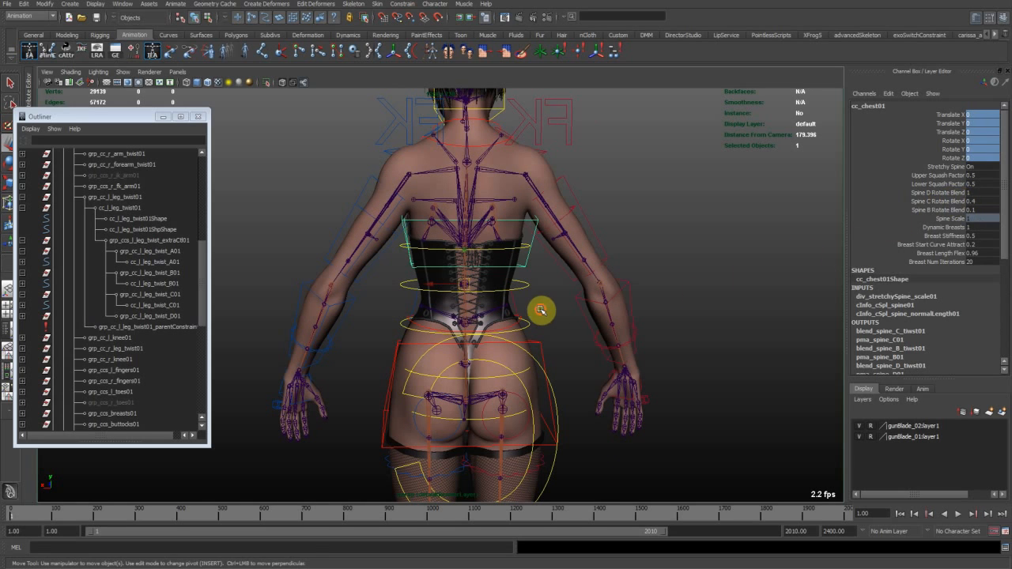
Try rotating the middle FK spine controls and the upper one, cc_spine_E_fk01, undoing the rotation of the upper one.
{"action": "left_click", "coordinate": [505, 266]}
{"action": "left_click", "coordinate": [524, 284]}
{"action": "key", "text": "e"}
{"action": "left_click_drag", "start_coordinate": [526, 323], "coordinate": [529, 287]}
{"action": "left_click", "coordinate": [528, 287]}
{"action": "middle_click_drag", "start_coordinate": [582, 269], "coordinate": [592, 246]}
{"action": "left_click", "coordinate": [540, 263]}
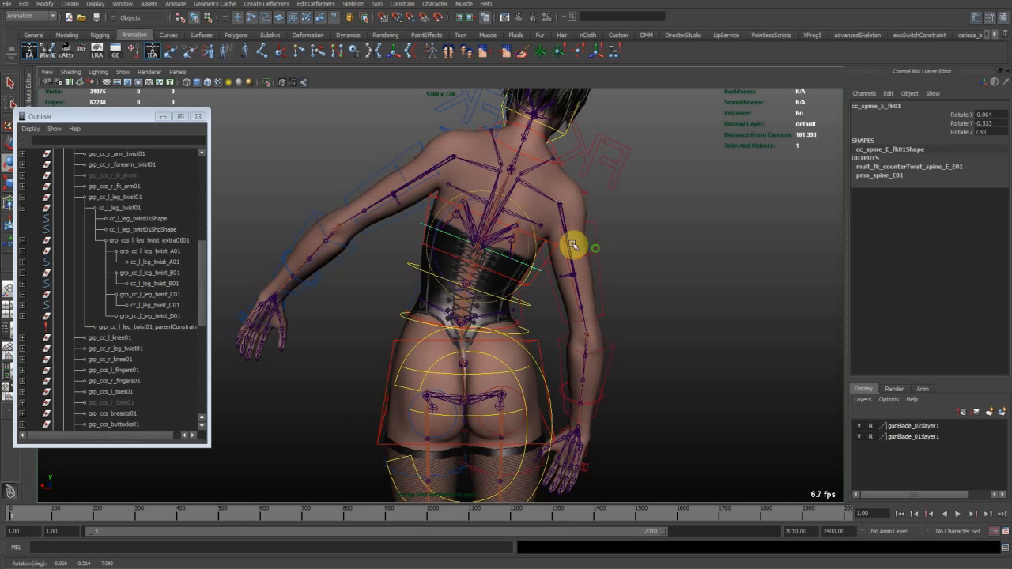
{"action": "key", "text": "z"}
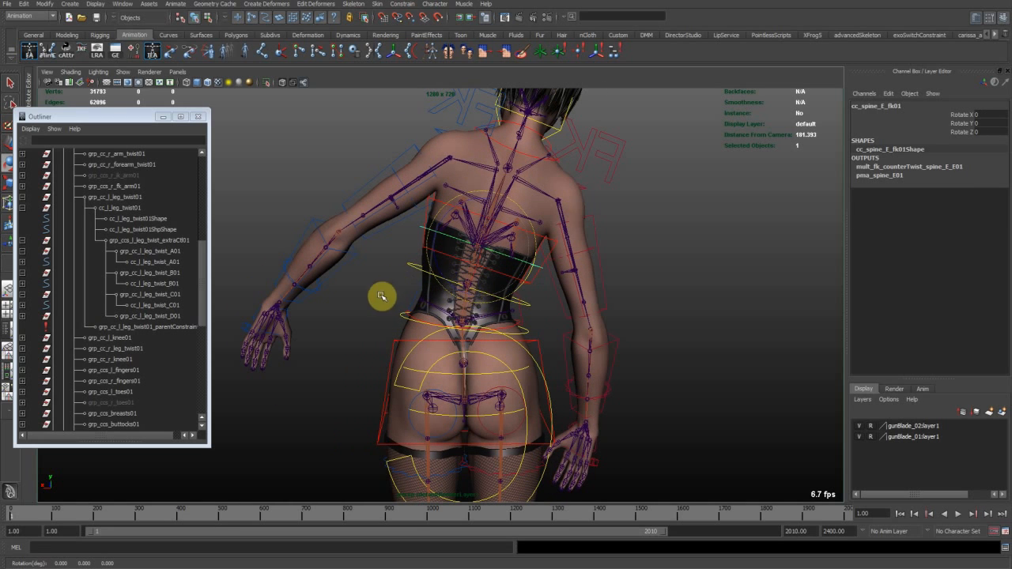
Rotate the lower-back FK control cc_spine_C_fk01, and rotate cc_spine_B_fk01 below it to about 8.3 in Z.
{"action": "left_click_drag", "start_coordinate": [529, 306], "coordinate": [520, 308], "text": "alt"}
{"action": "left_click", "coordinate": [526, 331]}
{"action": "middle_click_drag", "start_coordinate": [551, 302], "coordinate": [541, 276], "text": "alt"}
{"action": "right_click_drag", "start_coordinate": [526, 264], "coordinate": [567, 281], "text": "alt"}
{"action": "middle_click_drag", "start_coordinate": [568, 281], "coordinate": [576, 263]}
{"action": "left_click", "coordinate": [392, 347]}
{"action": "middle_click_drag", "start_coordinate": [452, 329], "coordinate": [474, 282]}
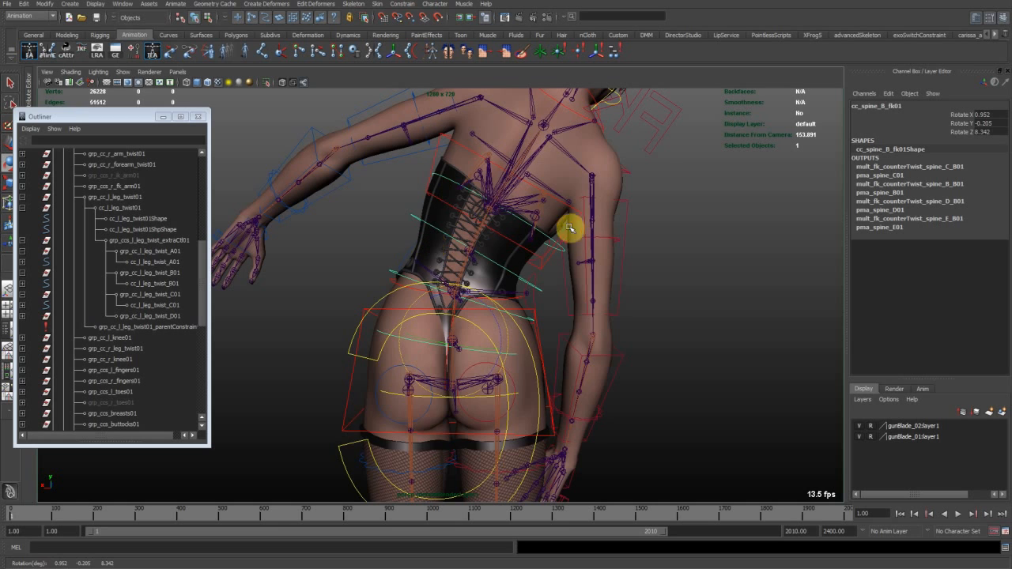
Try rotating the mid-spine FK control cc_spine_D_fk01 to about 5.7 in Z while viewing the corset up close.
{"action": "left_click_drag", "start_coordinate": [533, 220], "coordinate": [591, 264], "text": "alt"}
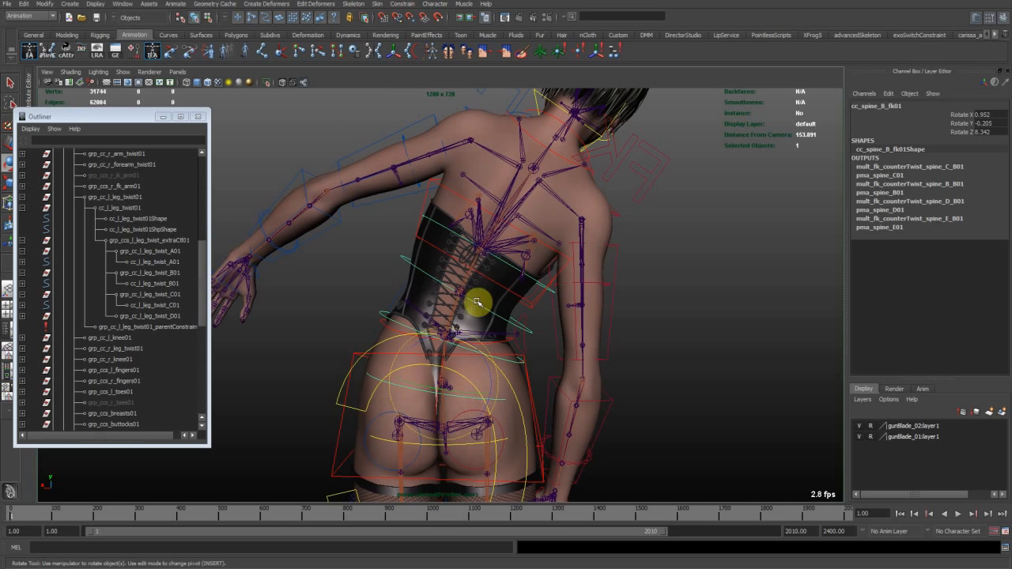
{"action": "right_click_drag", "start_coordinate": [424, 253], "coordinate": [402, 259], "text": "alt"}
{"action": "left_click", "coordinate": [383, 237]}
{"action": "middle_click_drag", "start_coordinate": [601, 197], "coordinate": [533, 295]}
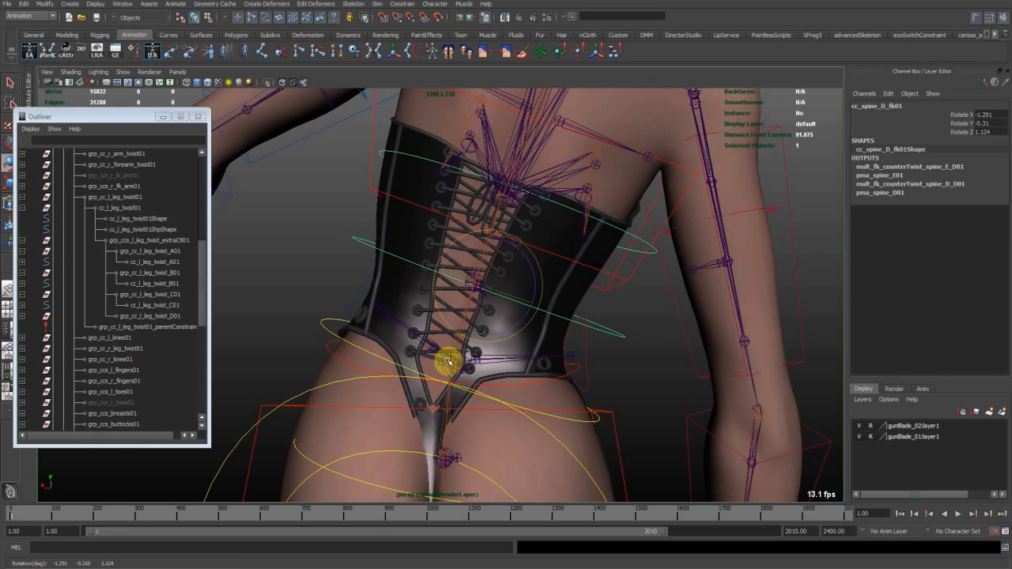
{"action": "middle_click_drag", "start_coordinate": [685, 207], "coordinate": [609, 203]}
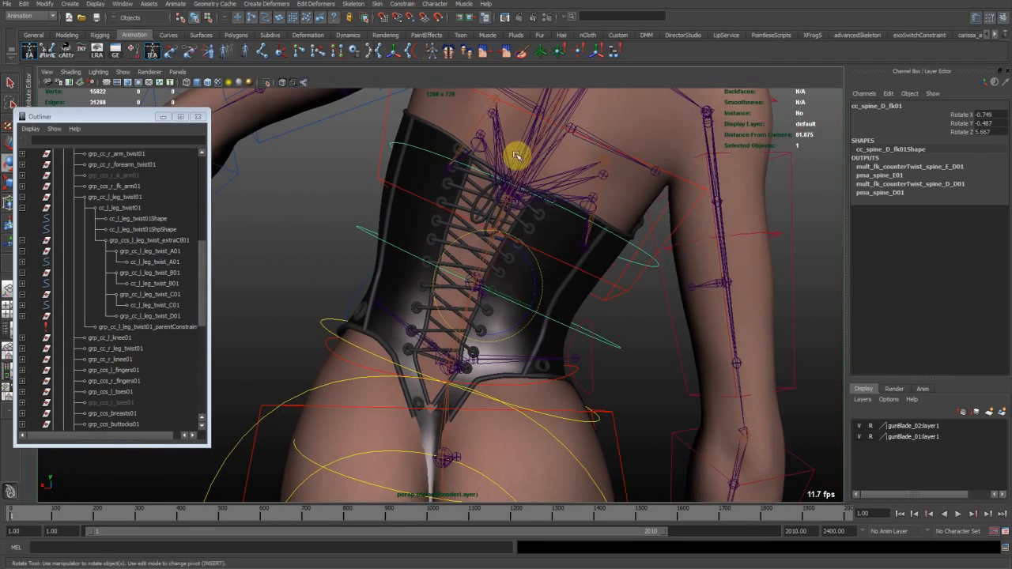
Reset the rotation values of the FK spine controls cc_spine_D_fk01 and cc_spine_C_fk01 to 0.
{"action": "right_click_drag", "start_coordinate": [654, 206], "coordinate": [486, 167], "text": "alt"}
{"action": "left_click_drag", "start_coordinate": [472, 209], "coordinate": [510, 184], "text": "alt"}
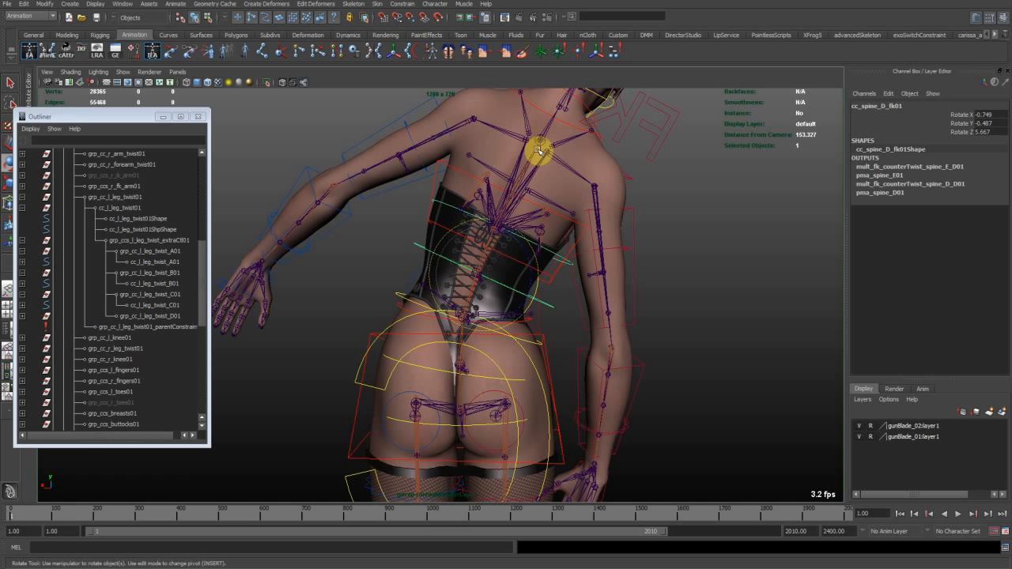
{"action": "middle_click_drag", "start_coordinate": [488, 230], "coordinate": [480, 271], "text": "alt"}
{"action": "right_click_drag", "start_coordinate": [479, 272], "coordinate": [530, 272], "text": "alt"}
{"action": "left_click_drag", "start_coordinate": [988, 133], "coordinate": [999, 117]}
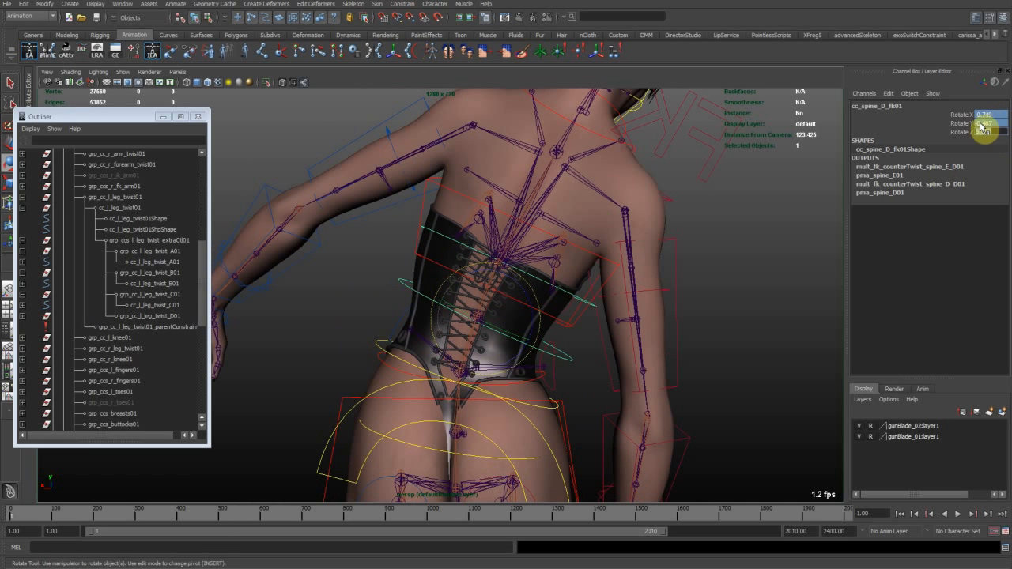
{"action": "type", "text": "0"}
{"action": "key", "text": "Return"}
{"action": "left_click", "coordinate": [494, 303]}
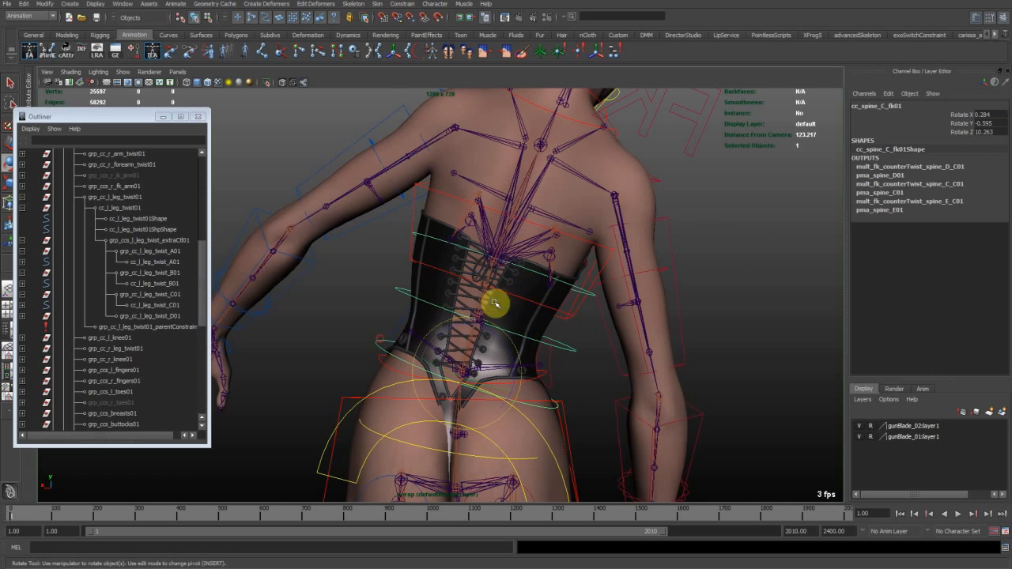
{"action": "left_click_drag", "start_coordinate": [979, 133], "coordinate": [988, 116]}
{"action": "type", "text": "0"}
{"action": "key", "text": "Return"}
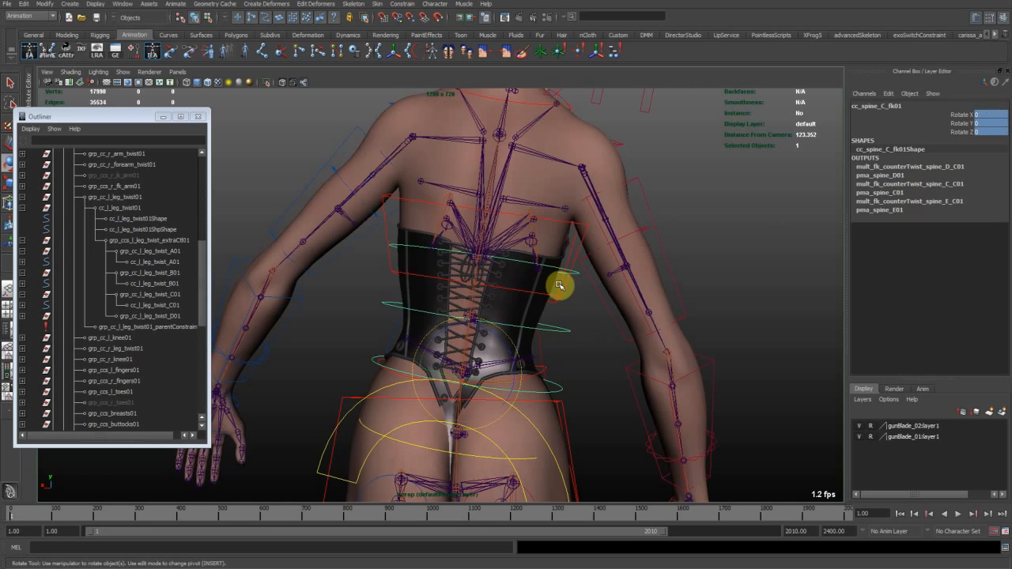
Tilt the upper torso by rotating the mid-spine FK control slightly, and clear the selection.
{"action": "left_click", "coordinate": [560, 327]}
{"action": "middle_click_drag", "start_coordinate": [578, 307], "coordinate": [597, 301]}
{"action": "left_click", "coordinate": [575, 356]}
{"action": "middle_click_drag", "start_coordinate": [473, 409], "coordinate": [486, 368], "text": "alt"}
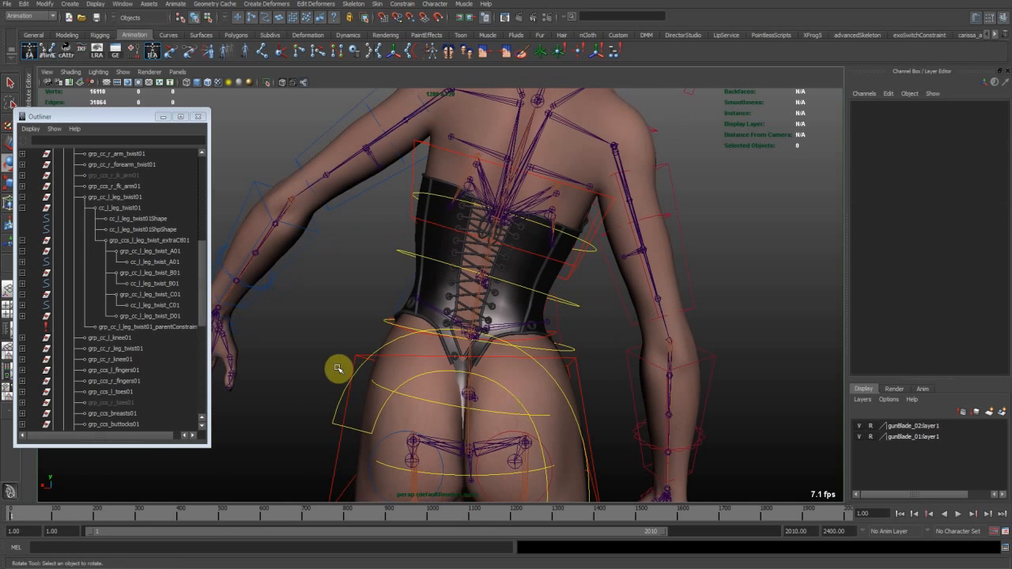
Select the COG control and set its Spine Ik Blend to 0.
{"action": "left_click", "coordinate": [471, 328]}
{"action": "middle_click_drag", "start_coordinate": [471, 327], "coordinate": [471, 346], "text": "alt"}
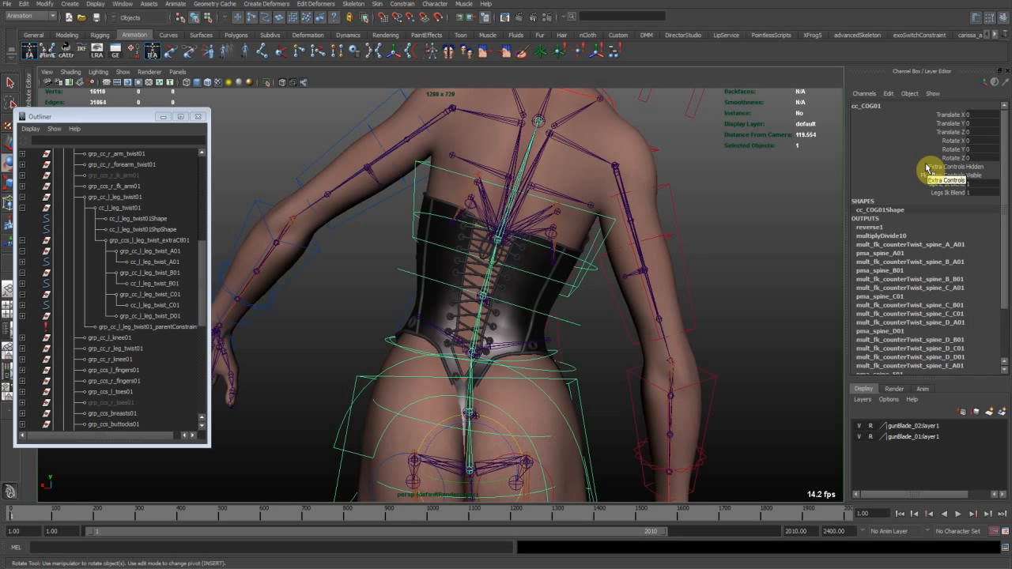
{"action": "left_click", "coordinate": [946, 184]}
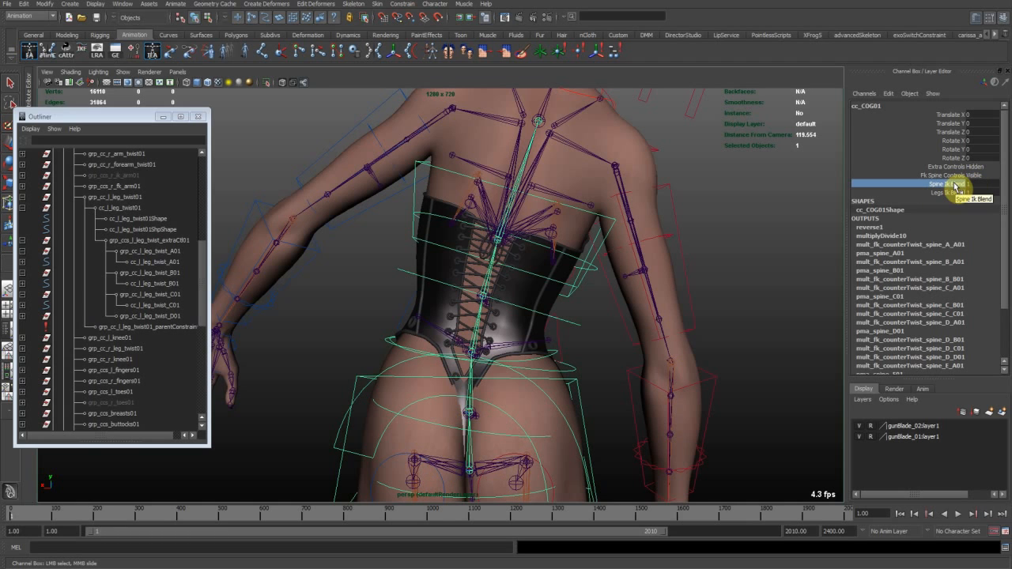
{"action": "middle_click_drag", "start_coordinate": [752, 281], "coordinate": [743, 277]}
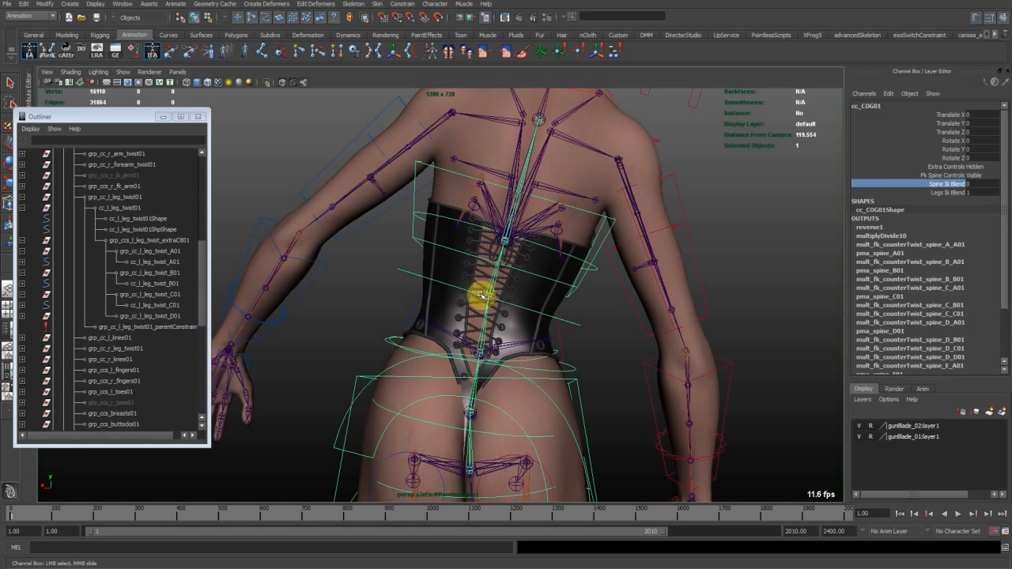
{"action": "middle_click_drag", "start_coordinate": [483, 285], "coordinate": [536, 366]}
Rotate the mid-spine FK control cc_spine_D_fk01 to about -21.5 in Z.
{"action": "right_click_drag", "start_coordinate": [536, 366], "coordinate": [578, 366], "text": "alt"}
{"action": "left_click", "coordinate": [604, 355]}
{"action": "middle_click_drag", "start_coordinate": [605, 357], "coordinate": [480, 283]}
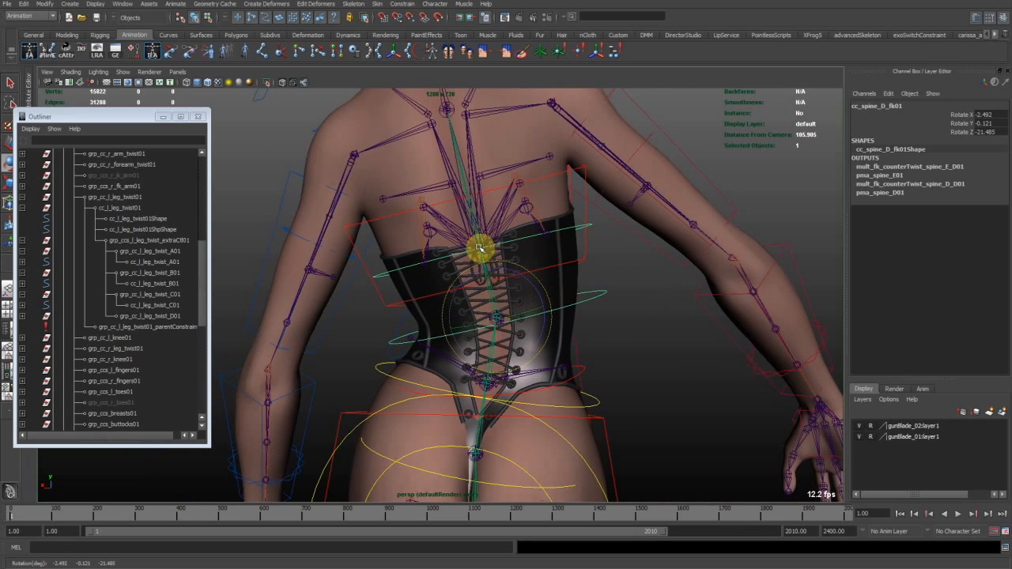
Rotate the lower-back FK control cc_spine_C_fk01 to about 9.7 in Z, then try rotating it to about 12.7 and undo.
{"action": "left_click", "coordinate": [594, 404]}
{"action": "middle_click_drag", "start_coordinate": [593, 403], "coordinate": [633, 375]}
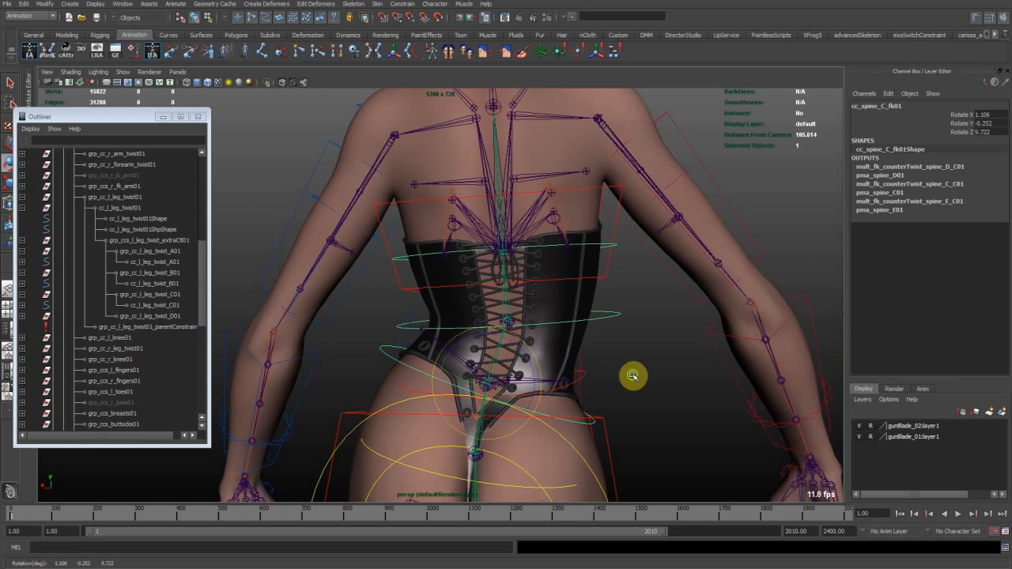
{"action": "left_click", "coordinate": [609, 307]}
{"action": "left_click", "coordinate": [377, 353]}
{"action": "middle_click_drag", "start_coordinate": [633, 344], "coordinate": [640, 348]}
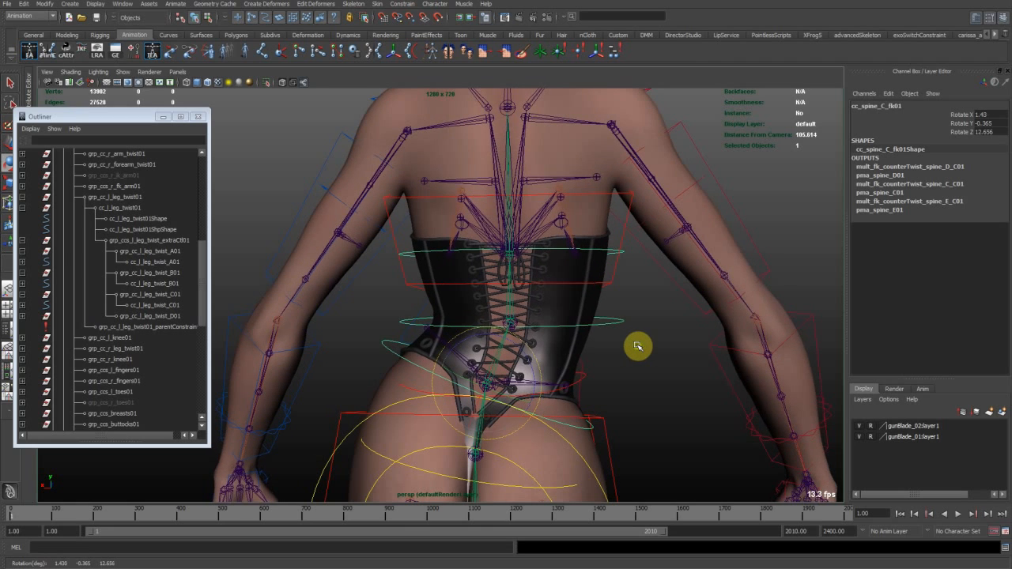
{"action": "key", "text": "ctrl+z"}
Rotate the upper FK spine control cc_spine_E_fk01 to about -8.9 in Z and clear the selection.
{"action": "left_click", "coordinate": [621, 286]}
{"action": "mouse_move", "coordinate": [620, 286]}
{"action": "middle_mouse_down"}
{"action": "mouse_move", "coordinate": [632, 293]}
{"action": "mouse_move", "coordinate": [619, 282]}
{"action": "middle_mouse_up"}
{"action": "left_click_drag", "start_coordinate": [659, 334], "coordinate": [603, 350], "text": "alt"}
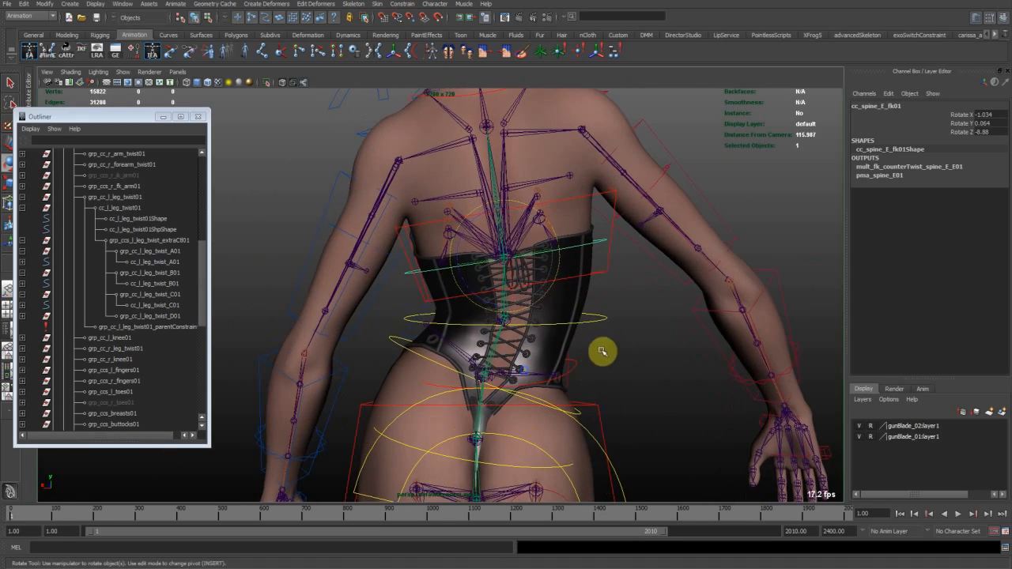
{"action": "left_click", "coordinate": [389, 339], "text": "shift"}
{"action": "left_click", "coordinate": [597, 313], "text": "shift"}
{"action": "left_click", "coordinate": [641, 361]}
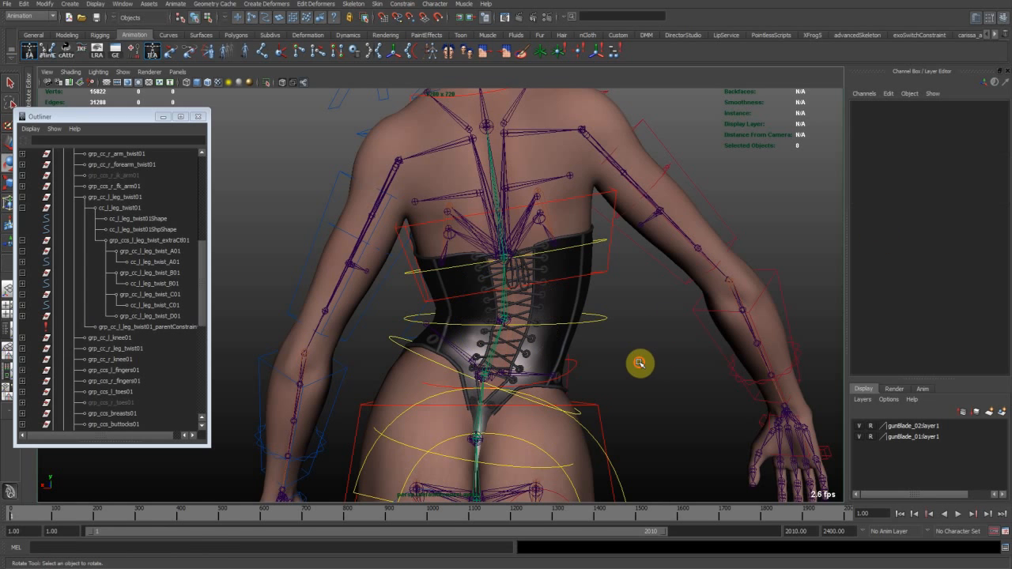
Slide the COG control's Spine Ik Blend between 0 and 1 to compare the spine poses, ending at 0.
{"action": "left_click", "coordinate": [594, 448]}
{"action": "left_click_drag", "start_coordinate": [594, 449], "coordinate": [506, 327], "text": "alt"}
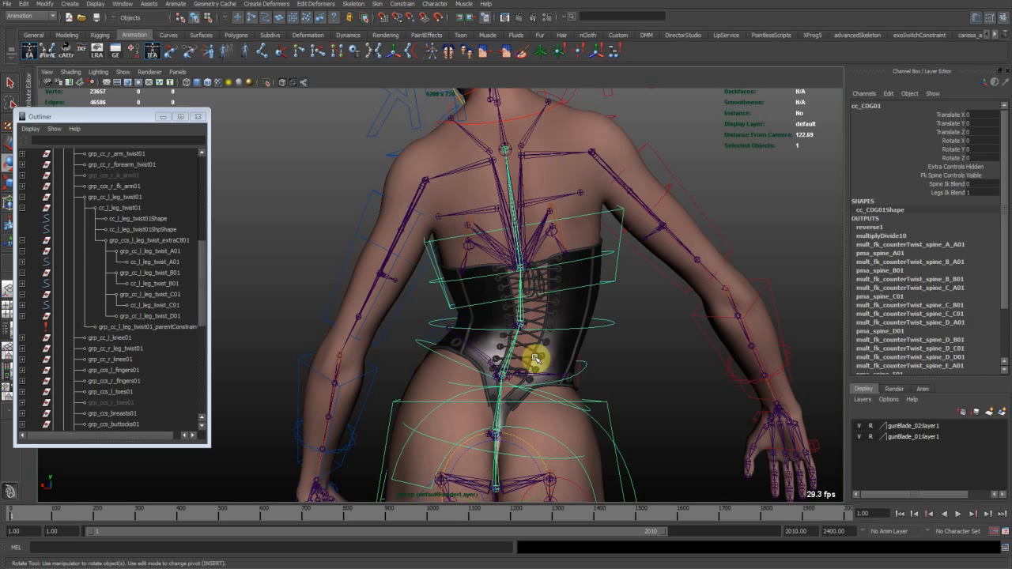
{"action": "middle_click_drag", "start_coordinate": [521, 335], "coordinate": [535, 282], "text": "alt"}
{"action": "left_click", "coordinate": [953, 184]}
{"action": "middle_click_drag", "start_coordinate": [554, 343], "coordinate": [558, 346], "text": "alt"}
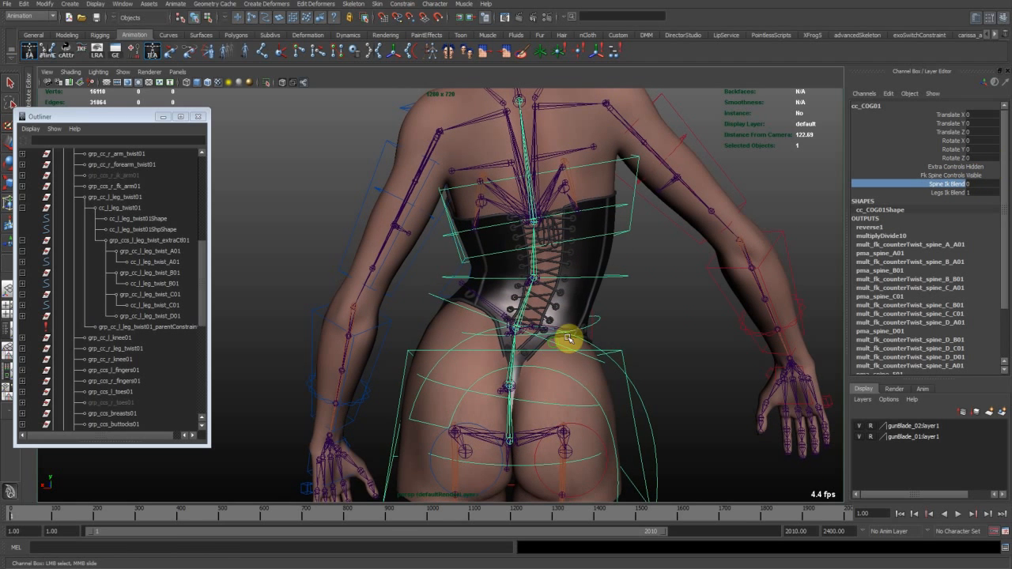
{"action": "middle_click_drag", "start_coordinate": [557, 298], "coordinate": [521, 340], "text": "alt"}
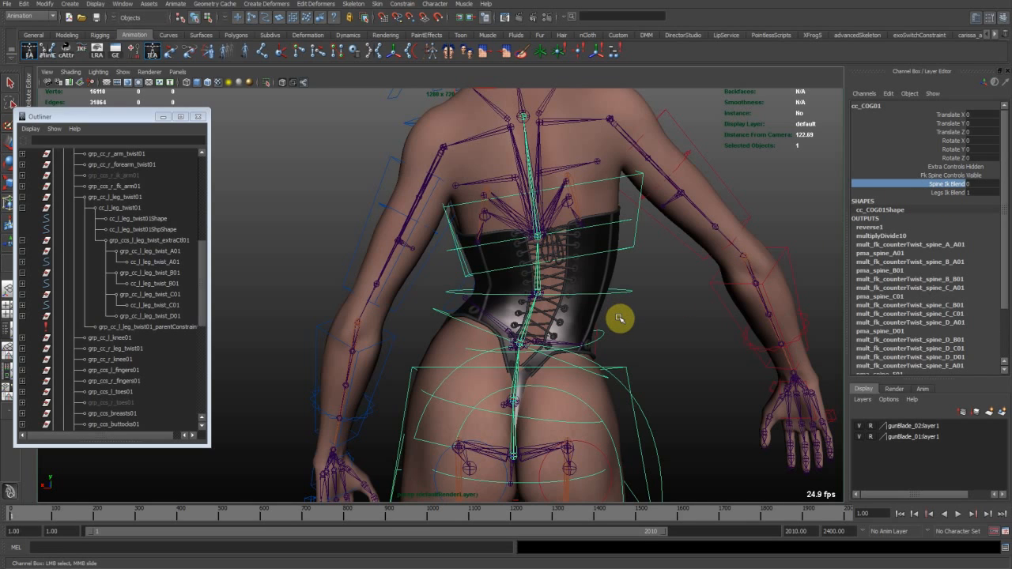
{"action": "middle_click_drag", "start_coordinate": [589, 323], "coordinate": [615, 319]}
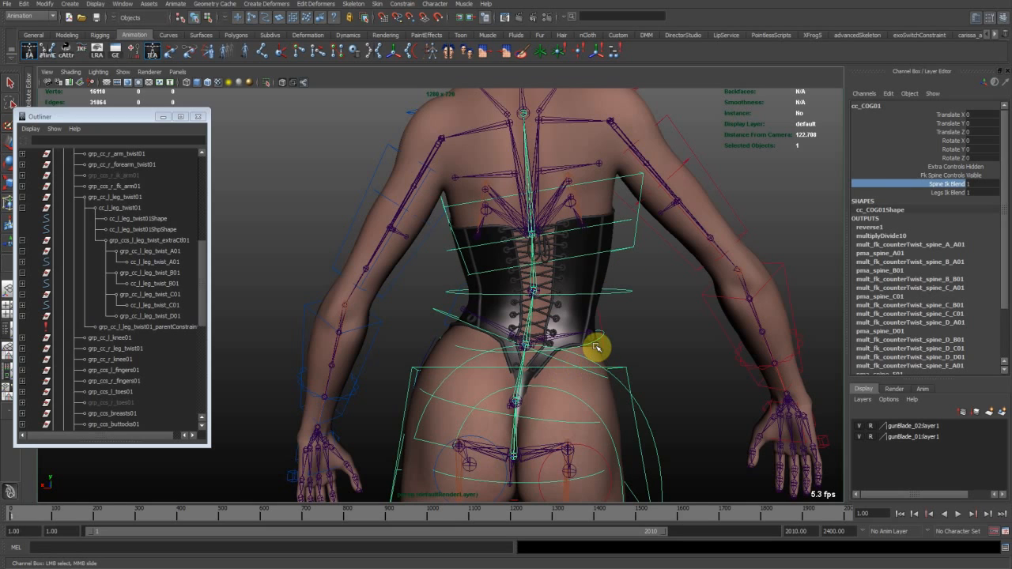
{"action": "mouse_move", "coordinate": [650, 339]}
{"action": "middle_mouse_down"}
{"action": "mouse_move", "coordinate": [633, 340]}
{"action": "mouse_move", "coordinate": [648, 343]}
{"action": "middle_mouse_up"}
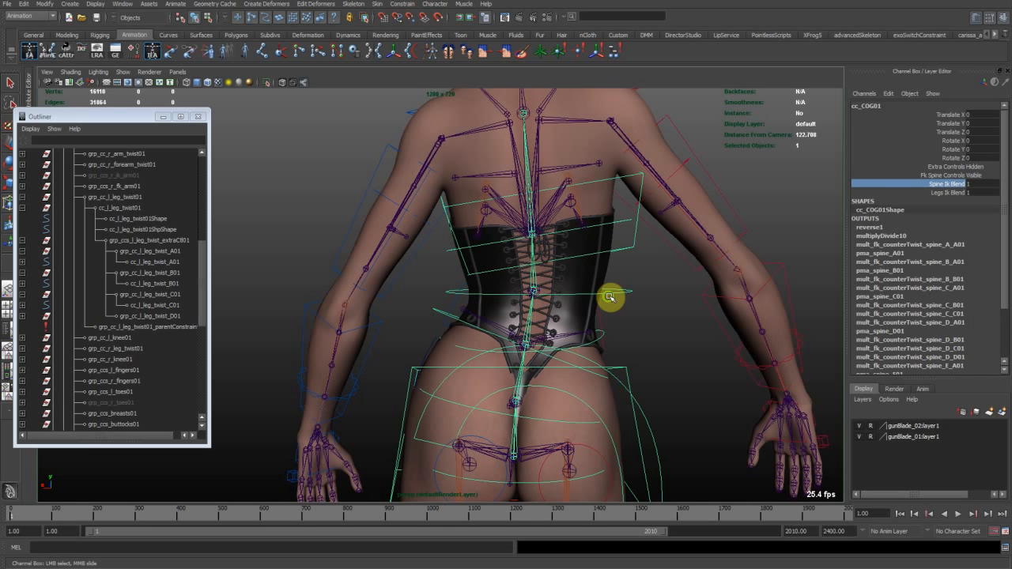
{"action": "middle_click_drag", "start_coordinate": [591, 296], "coordinate": [606, 308]}
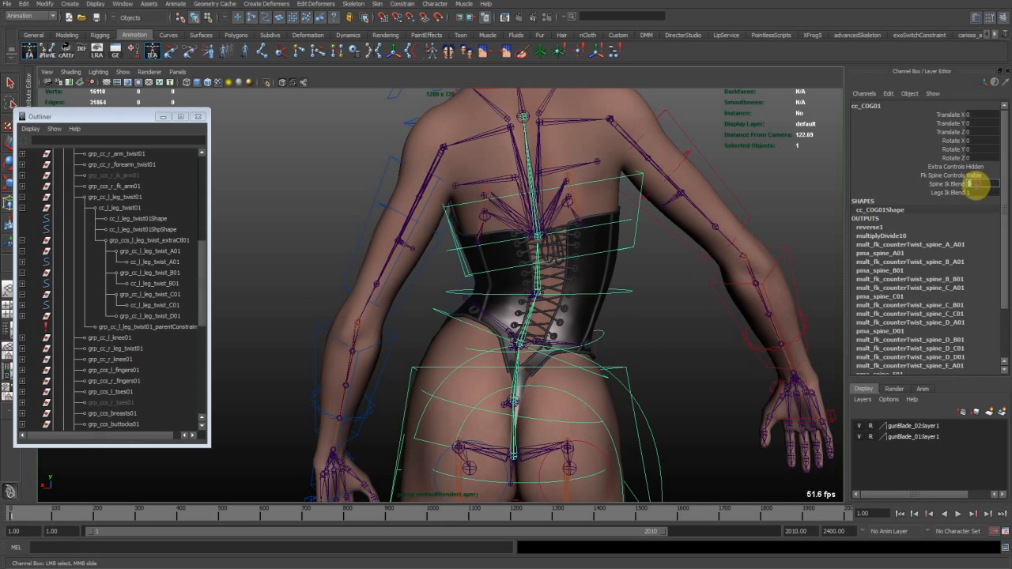
Rotate the mid-spine FK control cc_spine_D_fk01 to about -3.4 in Z as seen from the front.
{"action": "left_click_drag", "start_coordinate": [709, 318], "coordinate": [340, 283], "text": "alt"}
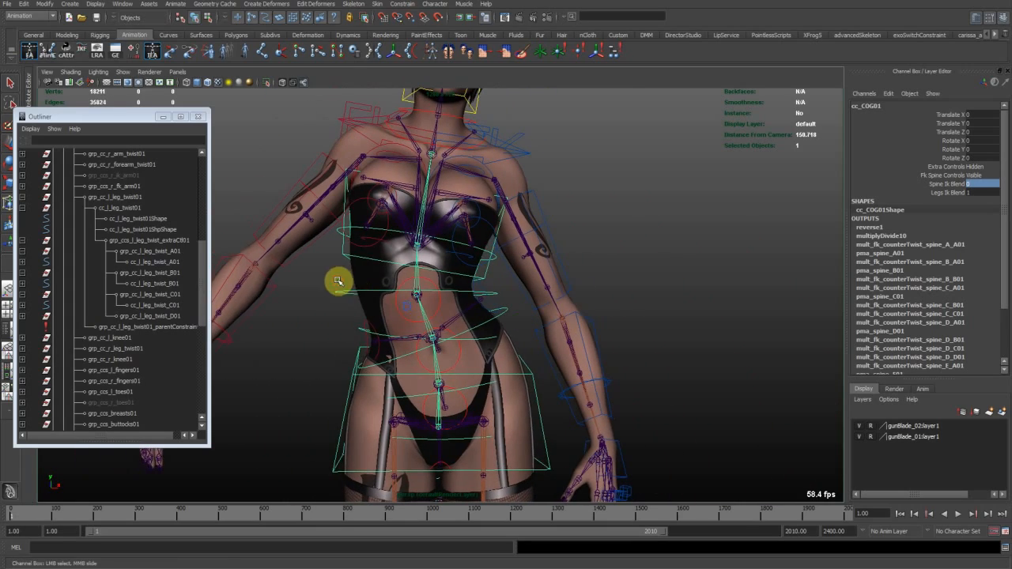
{"action": "left_click", "coordinate": [341, 293]}
{"action": "key", "text": "e"}
{"action": "left_click_drag", "start_coordinate": [467, 321], "coordinate": [506, 272]}
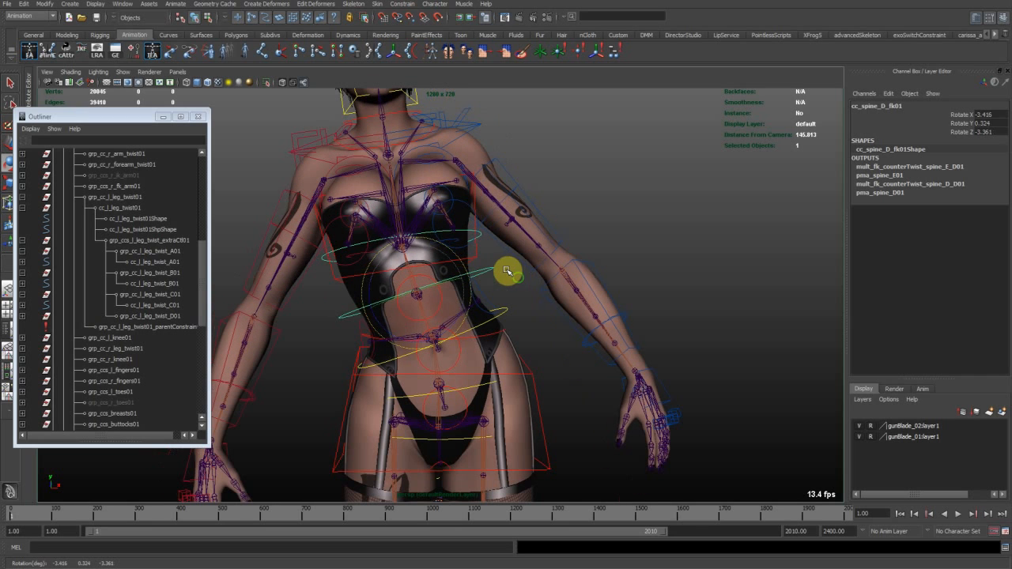
Rotate the upper FK spine control cc_spine_E_fk01 to about 3.9 in Z, undoing one of the rotations along the way.
{"action": "left_click", "coordinate": [469, 231]}
{"action": "mouse_move", "coordinate": [546, 255]}
{"action": "left_mouse_down"}
{"action": "mouse_move", "coordinate": [542, 233]}
{"action": "mouse_move", "coordinate": [548, 266]}
{"action": "mouse_move", "coordinate": [544, 251]}
{"action": "left_mouse_up"}
{"action": "key", "text": "ctrl+z"}
{"action": "left_click_drag", "start_coordinate": [641, 315], "coordinate": [381, 316], "text": "alt"}
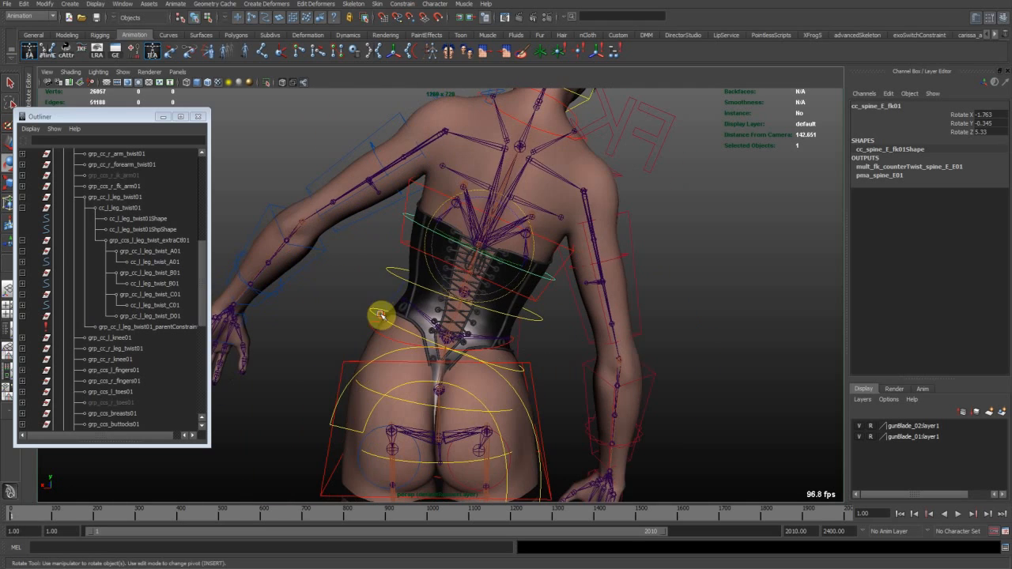
{"action": "mouse_move", "coordinate": [519, 234]}
{"action": "left_mouse_down"}
{"action": "mouse_move", "coordinate": [617, 234]}
{"action": "mouse_move", "coordinate": [513, 253]}
{"action": "left_mouse_up"}
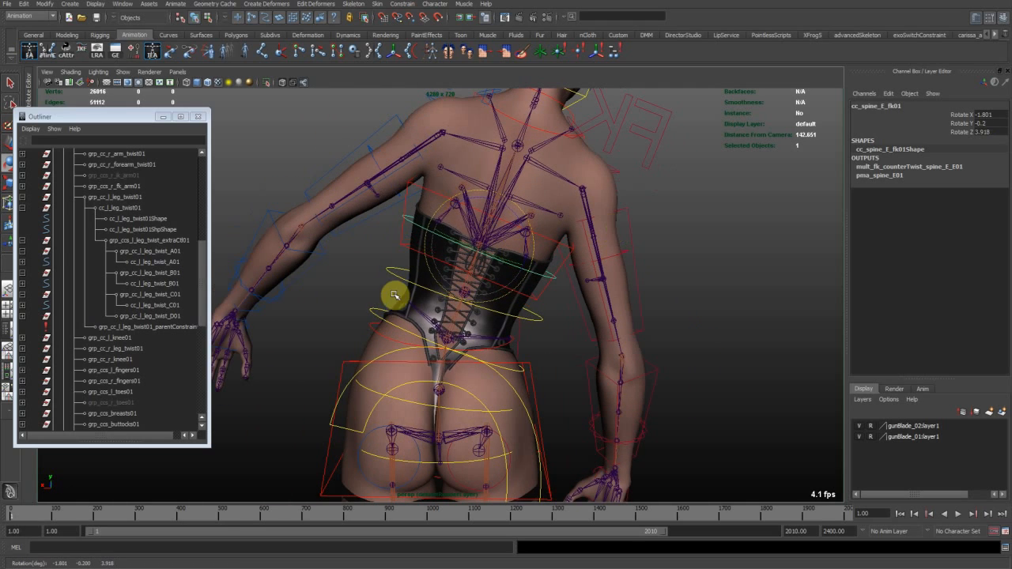
Twist the FK spine controls, rotating cc_spine_C_fk01 to about -19.9 in Y and cc_spine_D_fk01 to about -17.8 in Y.
{"action": "left_click", "coordinate": [347, 381]}
{"action": "left_click_drag", "start_coordinate": [403, 337], "coordinate": [373, 305], "text": "alt"}
{"action": "left_click", "coordinate": [374, 305]}
{"action": "left_click_drag", "start_coordinate": [490, 288], "coordinate": [452, 331]}
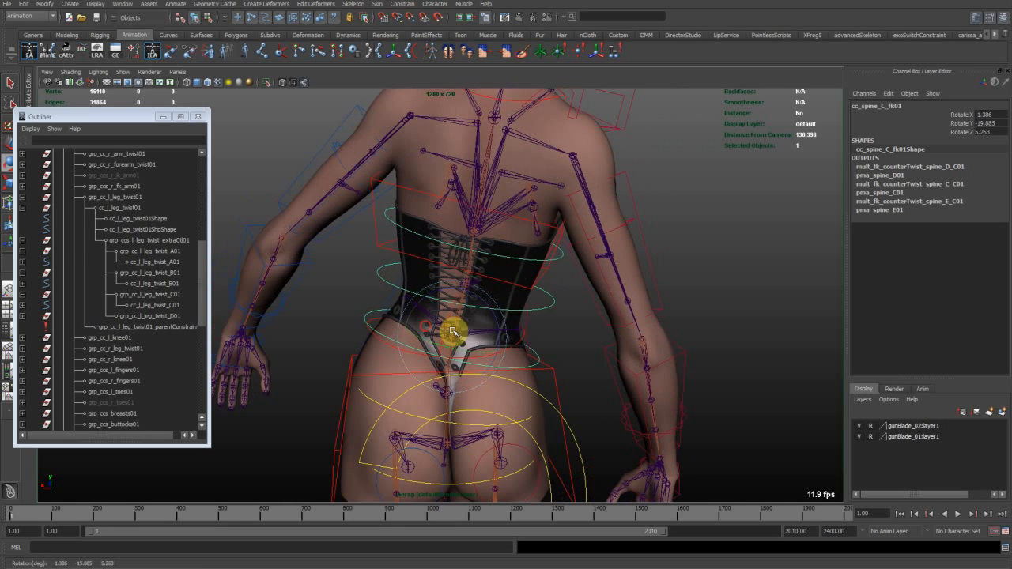
{"action": "left_click", "coordinate": [543, 297]}
{"action": "left_click_drag", "start_coordinate": [505, 301], "coordinate": [379, 228]}
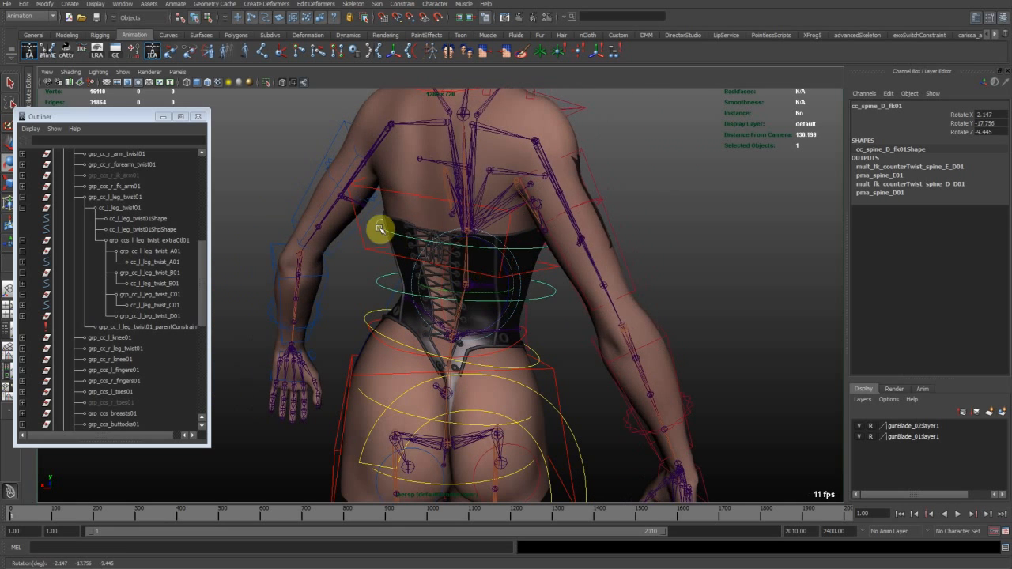
Rotate the upper FK spine control cc_spine_E_fk01 to about -17.7 in Y, continuing the torso twist.
{"action": "left_click", "coordinate": [379, 228]}
{"action": "left_click_drag", "start_coordinate": [481, 230], "coordinate": [370, 248]}
{"action": "left_click_drag", "start_coordinate": [546, 281], "coordinate": [428, 177], "text": "alt"}
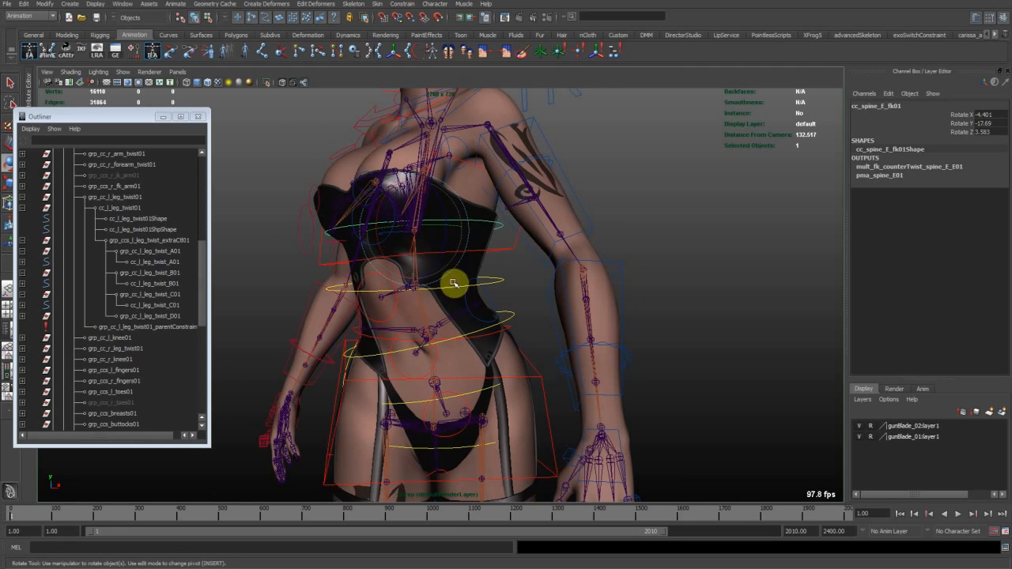
Set Spine Ik Blend to 1 on the COG control cc_COG01 and check the spine from behind.
{"action": "left_click_drag", "start_coordinate": [517, 309], "coordinate": [566, 322], "text": "alt"}
{"action": "left_click", "coordinate": [624, 283]}
{"action": "left_click", "coordinate": [593, 315]}
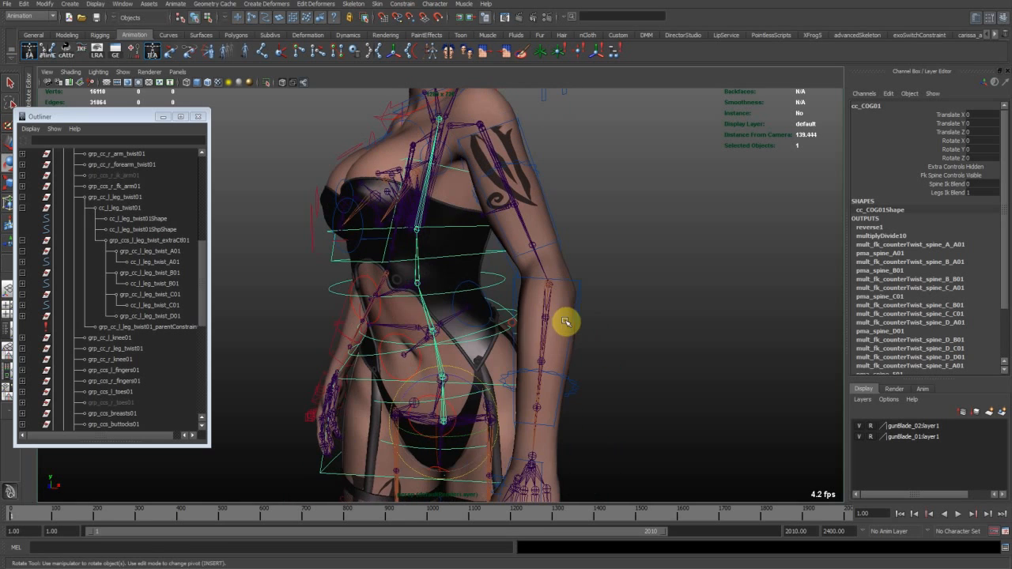
{"action": "left_click", "coordinate": [953, 184]}
{"action": "mouse_move", "coordinate": [590, 309]}
{"action": "middle_mouse_down"}
{"action": "mouse_move", "coordinate": [486, 320]}
{"action": "mouse_move", "coordinate": [576, 301]}
{"action": "middle_mouse_up"}
{"action": "left_click_drag", "start_coordinate": [576, 300], "coordinate": [517, 271], "text": "alt"}
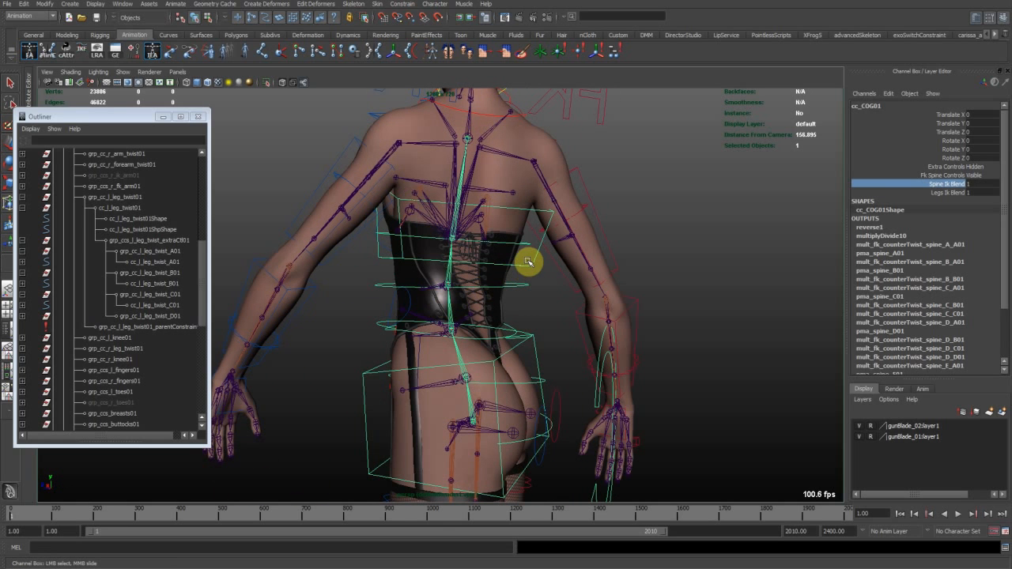
Try moving the chest control cc_chest01, undo the move, and select the hips control cc_hips01.
{"action": "left_click_drag", "start_coordinate": [538, 269], "coordinate": [540, 268]}
{"action": "left_click", "coordinate": [529, 266]}
{"action": "middle_click_drag", "start_coordinate": [543, 259], "coordinate": [521, 307]}
{"action": "key", "text": "ctrl+z"}
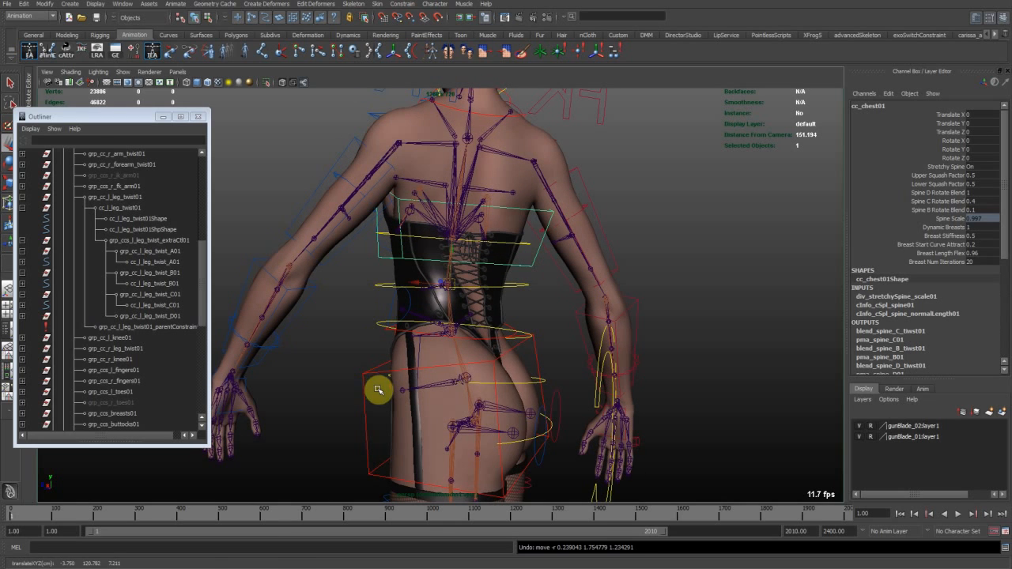
{"action": "left_click", "coordinate": [373, 388]}
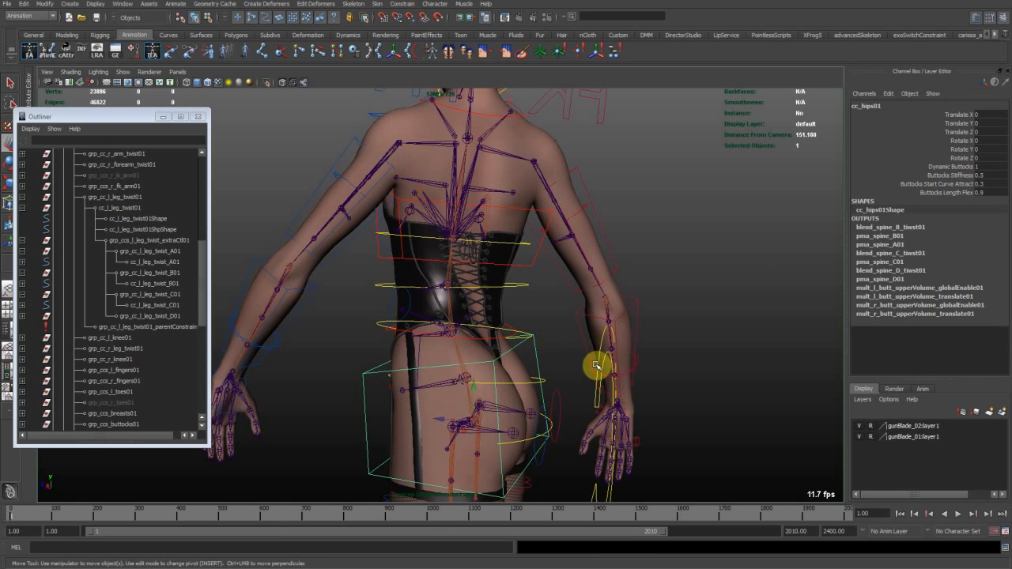
Select the COG control and slide its Spine Ik Blend to compare the poses, ending at 1.
{"action": "left_click", "coordinate": [594, 388]}
{"action": "left_click", "coordinate": [595, 393]}
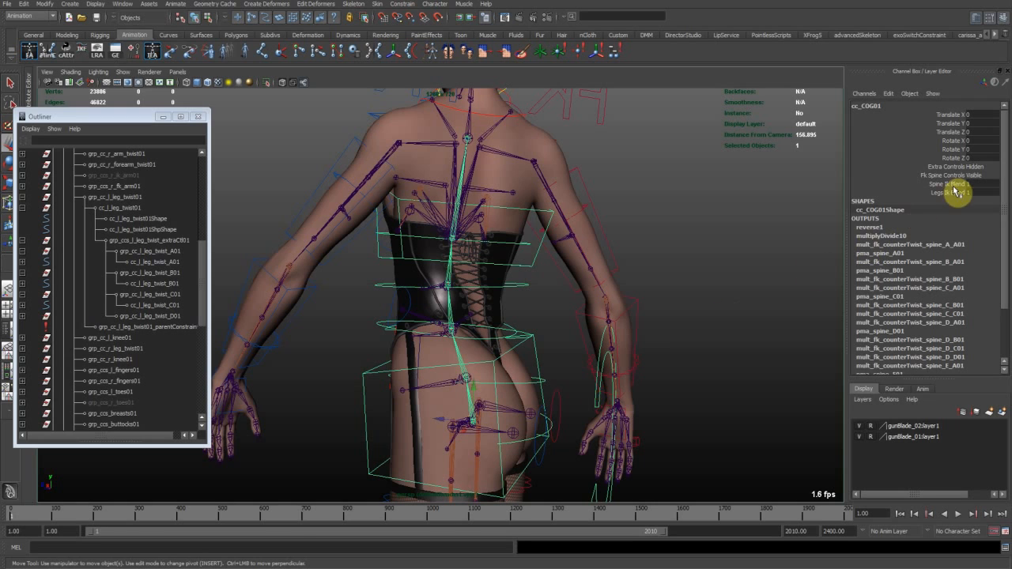
{"action": "left_click", "coordinate": [946, 184]}
{"action": "middle_click_drag", "start_coordinate": [689, 280], "coordinate": [649, 284]}
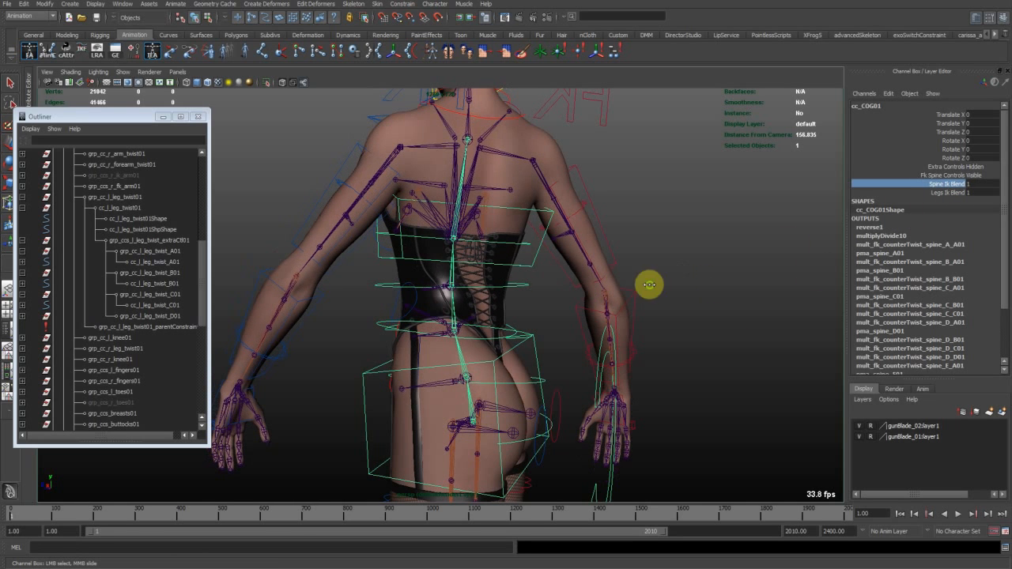
Try moving and rotating the chest control cc_chest01 in IK mode, undoing each change.
{"action": "left_click", "coordinate": [529, 258]}
{"action": "middle_click_drag", "start_coordinate": [556, 285], "coordinate": [559, 272]}
{"action": "key", "text": "ctrl+z"}
{"action": "middle_click_drag", "start_coordinate": [555, 279], "coordinate": [529, 280]}
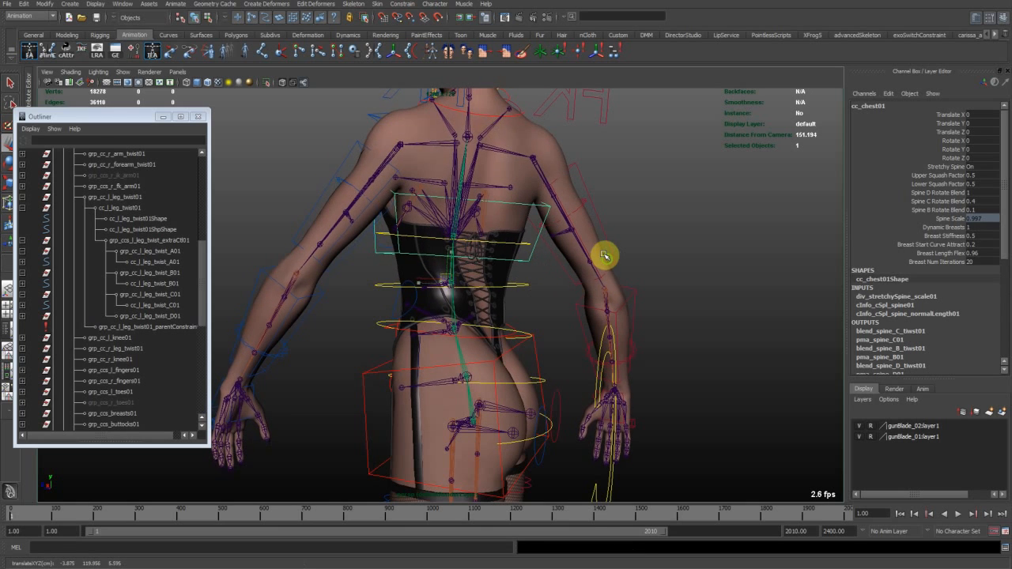
{"action": "key", "text": "ctrl+z"}
{"action": "key", "text": "e"}
{"action": "key", "text": "ctrl+z"}
{"action": "key", "text": "ctrl+z"}
{"action": "key", "text": "ctrl+z"}
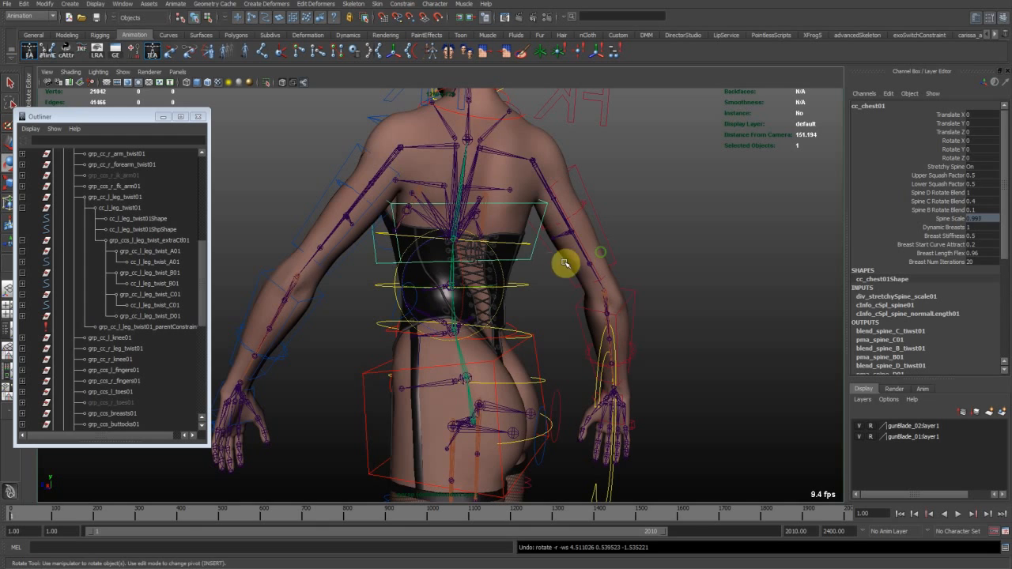
{"action": "middle_click_drag", "start_coordinate": [593, 261], "coordinate": [599, 260]}
{"action": "key", "text": "ctrl+z"}
{"action": "key", "text": "ctrl+z"}
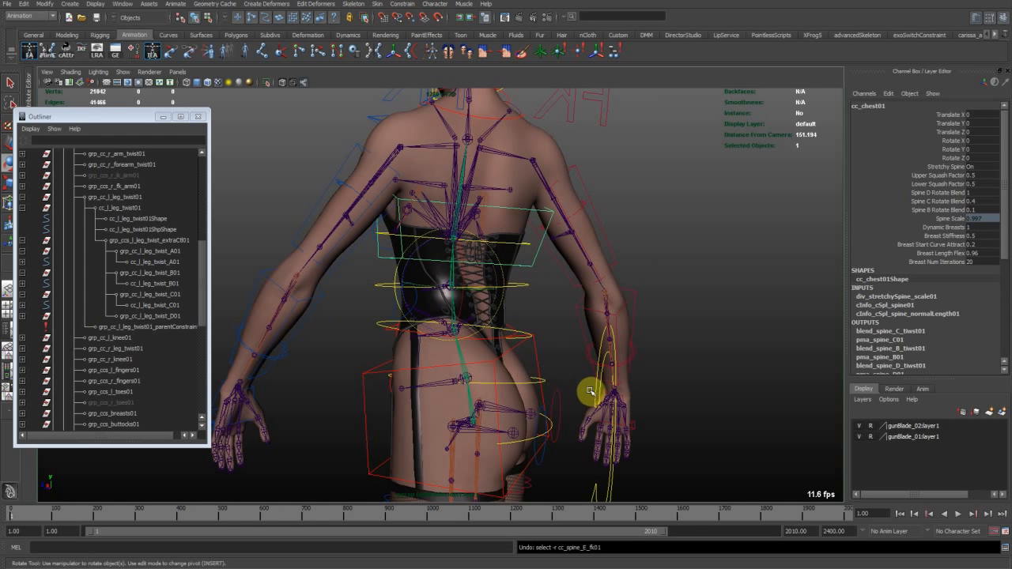
Slide the COG control's Spine Ik Blend once more while viewing the back, leaving it at 1.
{"action": "left_click", "coordinate": [594, 388]}
{"action": "left_click", "coordinate": [948, 184]}
{"action": "middle_click_drag", "start_coordinate": [661, 293], "coordinate": [583, 316]}
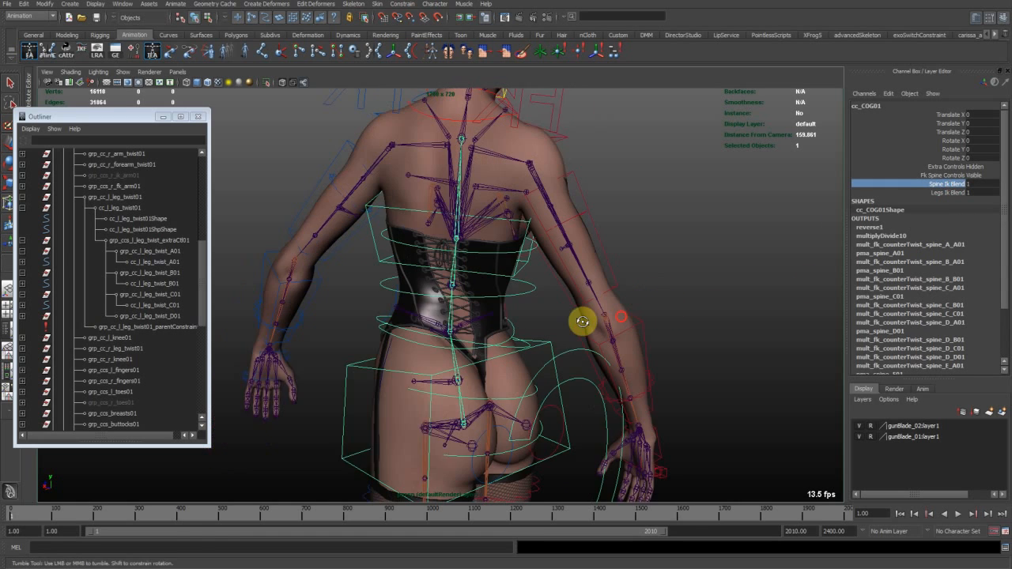
Select the twisted FK spine controls together and set their X, Y and Z rotations to 0.
{"action": "left_click", "coordinate": [374, 325]}
{"action": "key", "text": "e"}
{"action": "left_click", "coordinate": [379, 262], "text": "shift"}
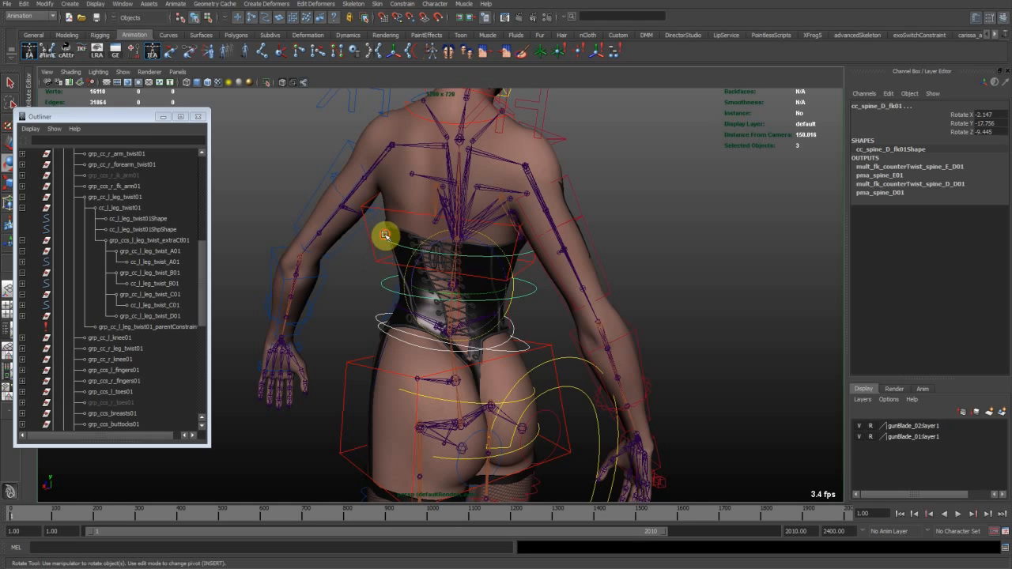
{"action": "left_click", "coordinate": [374, 262], "text": "shift"}
{"action": "left_click", "coordinate": [994, 122]}
{"action": "left_click_drag", "start_coordinate": [994, 115], "coordinate": [993, 135]}
{"action": "type", "text": "0"}
{"action": "key", "text": "Return"}
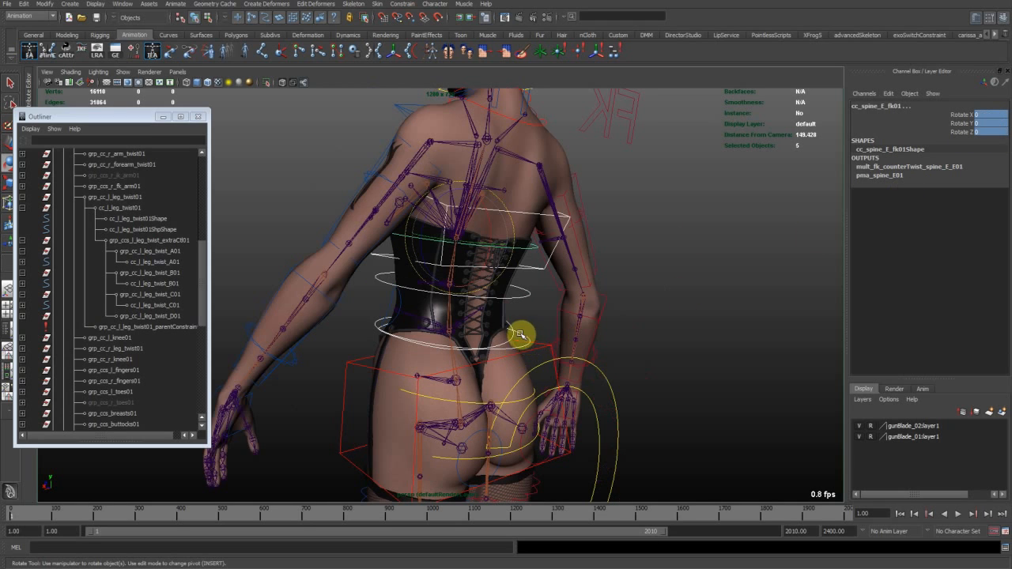
Check the spine, COG and chest controls for leftover values and set all rotations of cc_spine_B_fk01 to 0.
{"action": "left_click", "coordinate": [526, 332]}
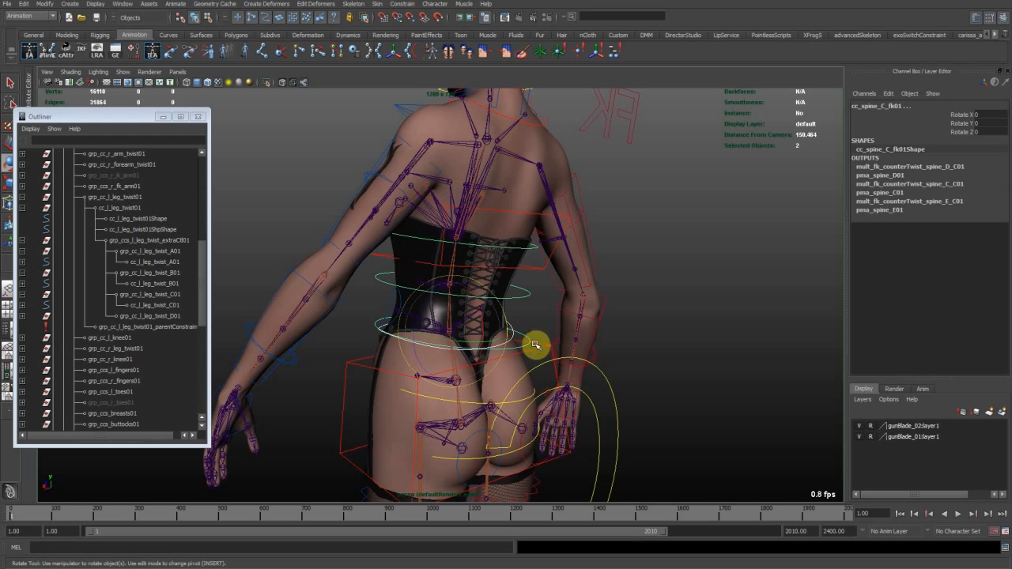
{"action": "left_click", "coordinate": [992, 116]}
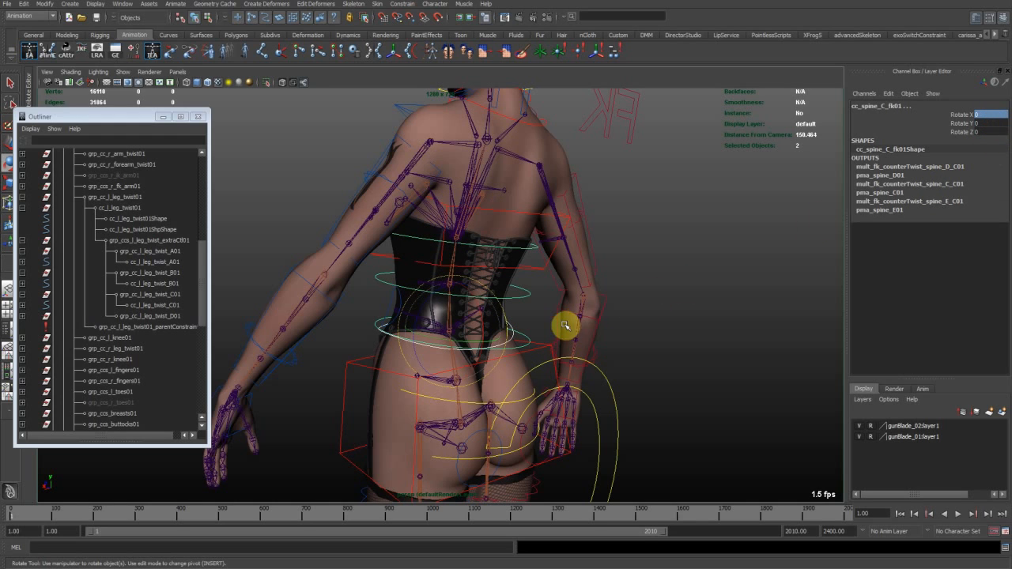
{"action": "left_click", "coordinate": [607, 399]}
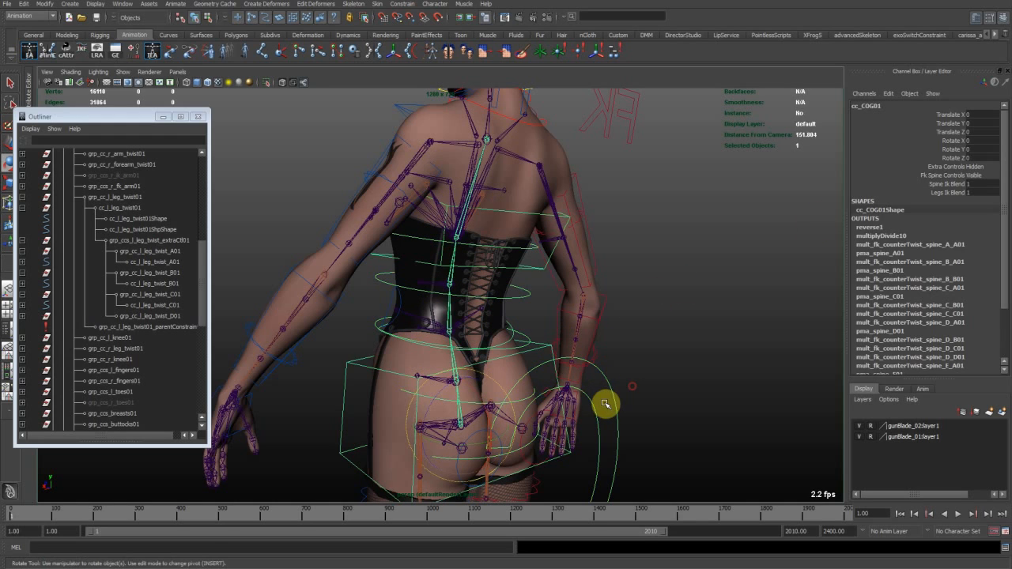
{"action": "left_click", "coordinate": [419, 239]}
{"action": "left_click", "coordinate": [529, 273]}
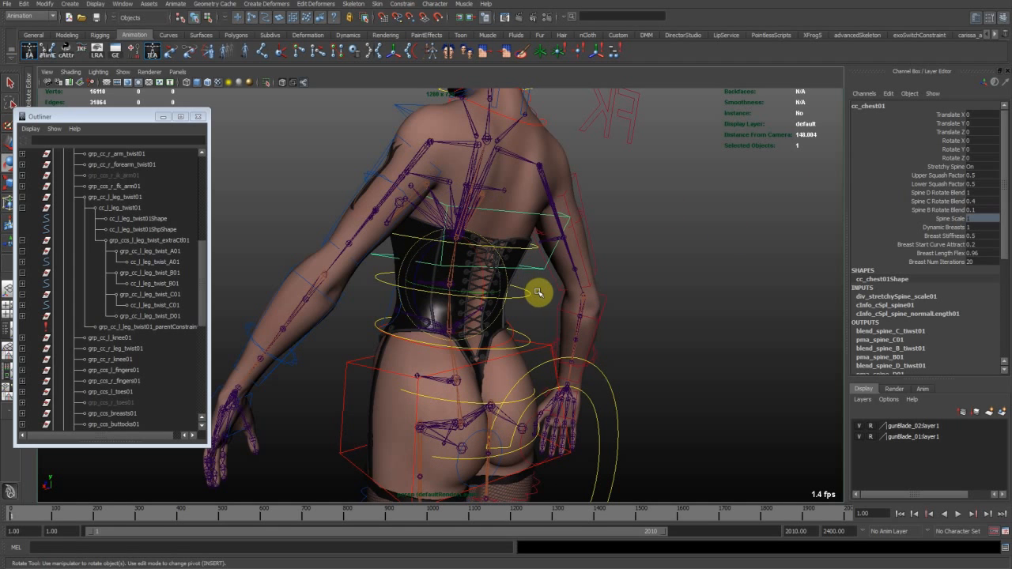
{"action": "left_click", "coordinate": [522, 299]}
{"action": "left_click_drag", "start_coordinate": [522, 299], "coordinate": [382, 393], "text": "alt"}
{"action": "left_click", "coordinate": [394, 382]}
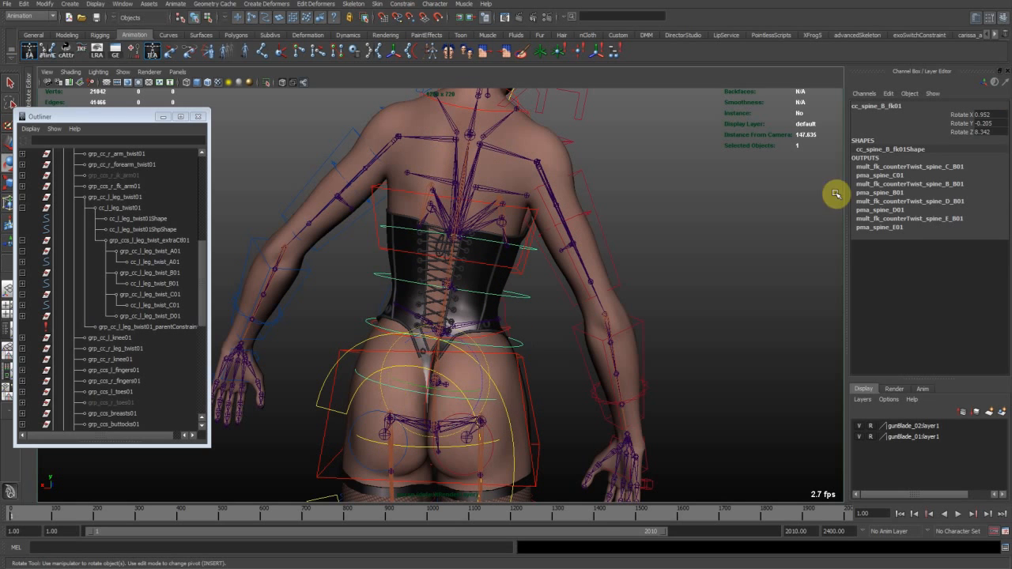
{"action": "type", "text": "0"}
{"action": "key", "text": "Return"}
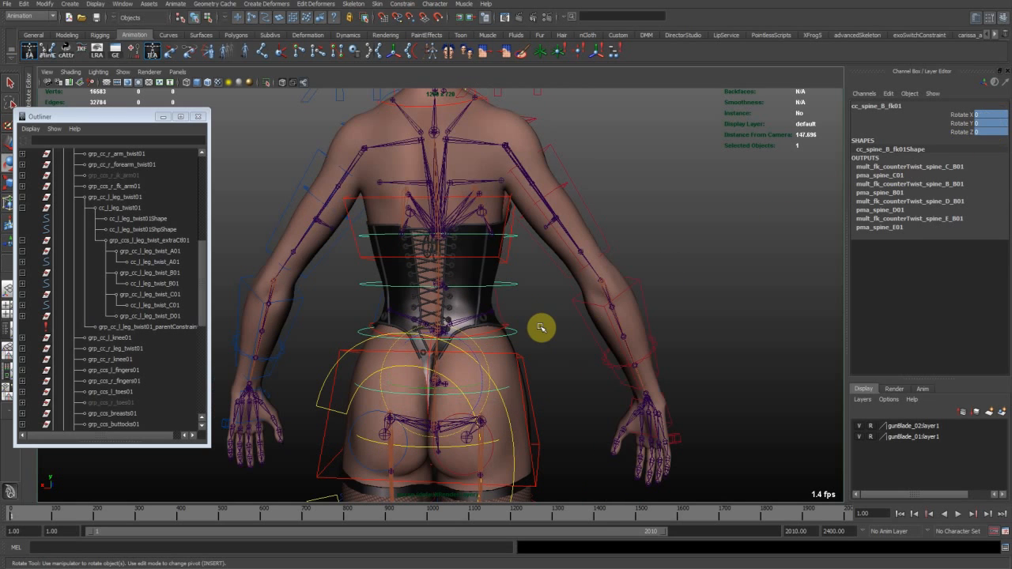
Select the COG control and examine the straightened torso from the side.
{"action": "left_click", "coordinate": [544, 326]}
{"action": "right_click_drag", "start_coordinate": [536, 324], "coordinate": [359, 415], "text": "alt"}
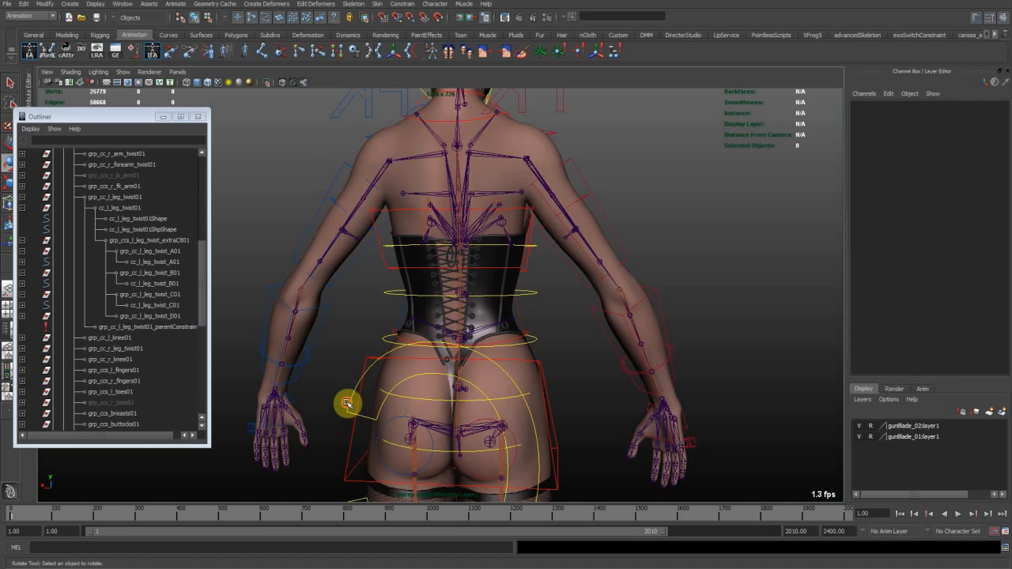
{"action": "left_click", "coordinate": [348, 384]}
{"action": "left_click_drag", "start_coordinate": [517, 422], "coordinate": [817, 287], "text": "alt"}
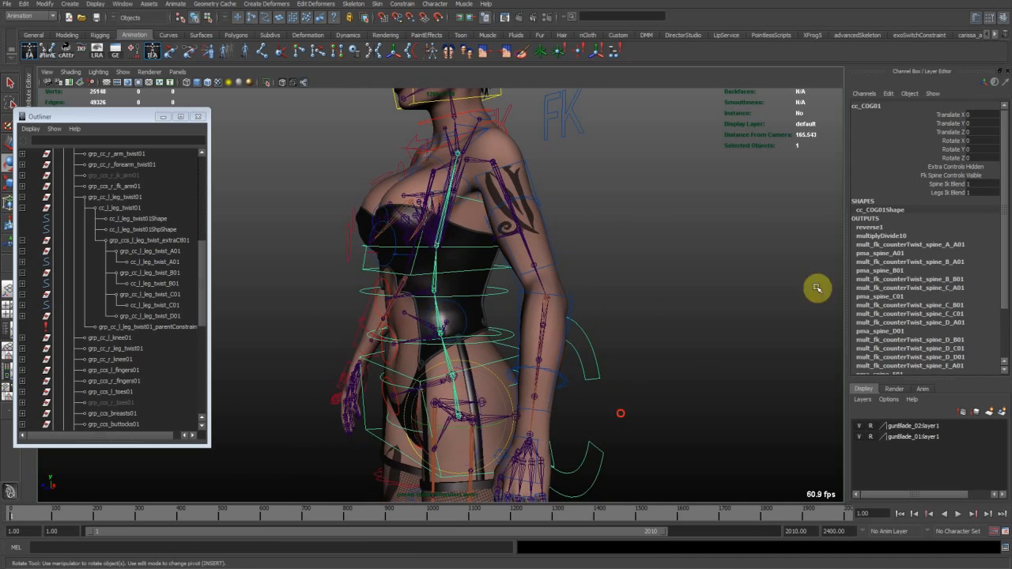
{"action": "left_click_drag", "start_coordinate": [531, 353], "coordinate": [669, 332], "text": "alt"}
{"action": "left_click_drag", "start_coordinate": [592, 323], "coordinate": [633, 328], "text": "alt"}
Move and rotate the chest control cc_chest01 to test the stomach deformation, resetting its translation and rotation to 0.
{"action": "left_click", "coordinate": [524, 286]}
{"action": "right_click_drag", "start_coordinate": [488, 298], "coordinate": [569, 320], "text": "alt"}
{"action": "middle_click_drag", "start_coordinate": [522, 354], "coordinate": [513, 303], "text": "alt"}
{"action": "left_click_drag", "start_coordinate": [554, 305], "coordinate": [452, 309], "text": "alt"}
{"action": "right_click_drag", "start_coordinate": [520, 291], "coordinate": [601, 300], "text": "alt"}
{"action": "middle_click_drag", "start_coordinate": [601, 359], "coordinate": [590, 316], "text": "alt"}
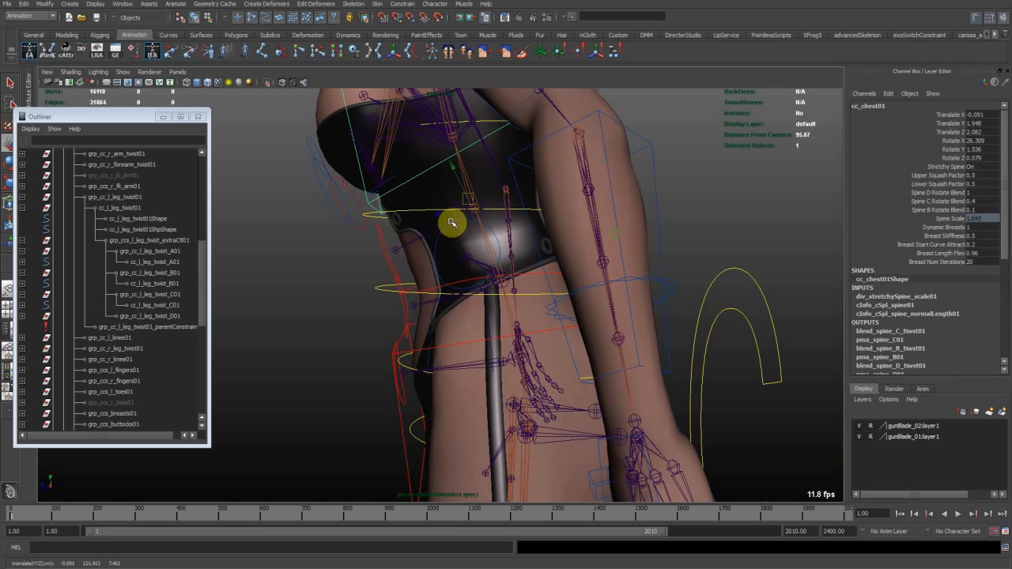
{"action": "left_click_drag", "start_coordinate": [399, 247], "coordinate": [460, 294]}
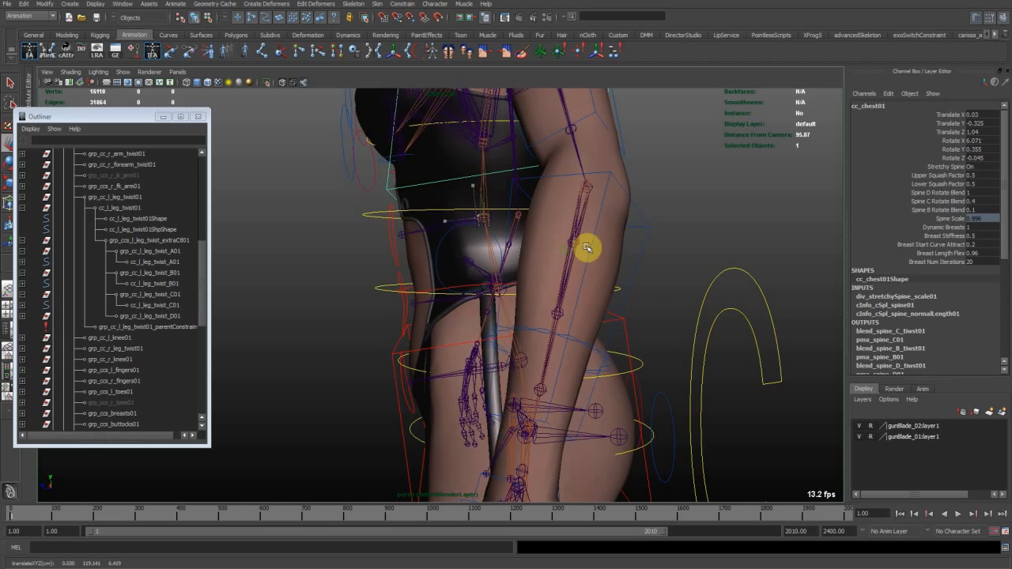
{"action": "key", "text": "e"}
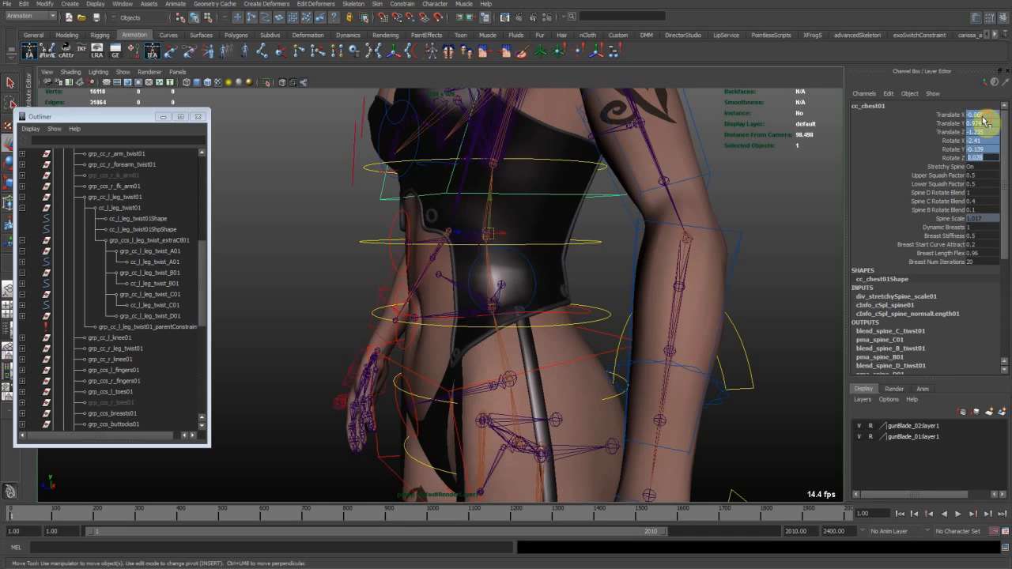
{"action": "type", "text": "0"}
{"action": "key", "text": "Return"}
Select the stomach volume joint jDrv_stomachVolume_spC01 and examine its driven channels and placement from several angles.
{"action": "left_click_drag", "start_coordinate": [606, 281], "coordinate": [530, 294], "text": "alt"}
{"action": "mouse_move", "coordinate": [423, 252]}
{"action": "left_mouse_down", "text": "alt"}
{"action": "mouse_move", "coordinate": [463, 255]}
{"action": "mouse_move", "coordinate": [428, 260]}
{"action": "left_mouse_up", "text": "alt"}
{"action": "left_click_drag", "start_coordinate": [431, 317], "coordinate": [479, 278], "text": "alt"}
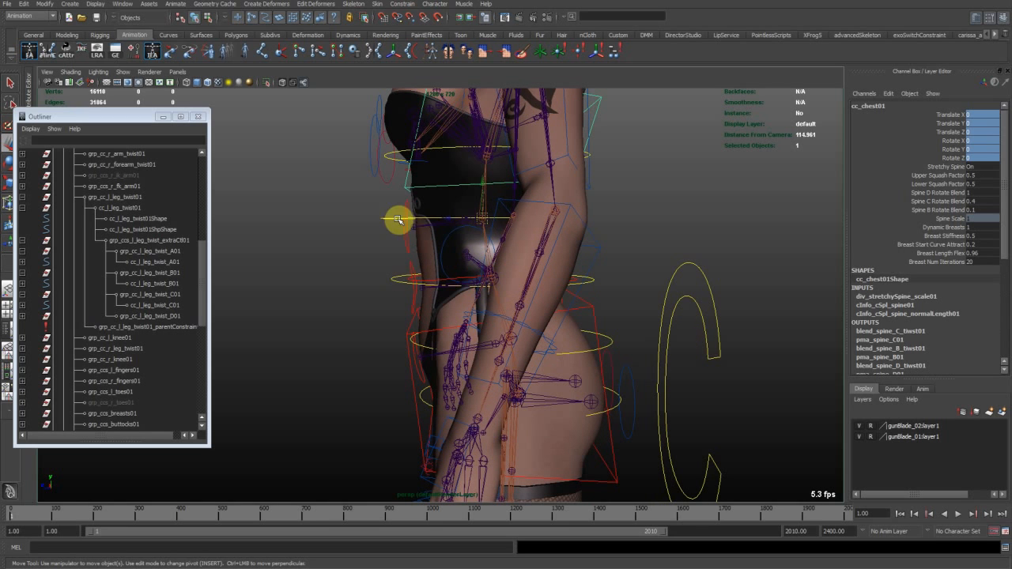
{"action": "left_click", "coordinate": [373, 277]}
{"action": "left_click_drag", "start_coordinate": [379, 279], "coordinate": [481, 332], "text": "alt"}
{"action": "left_click", "coordinate": [452, 277]}
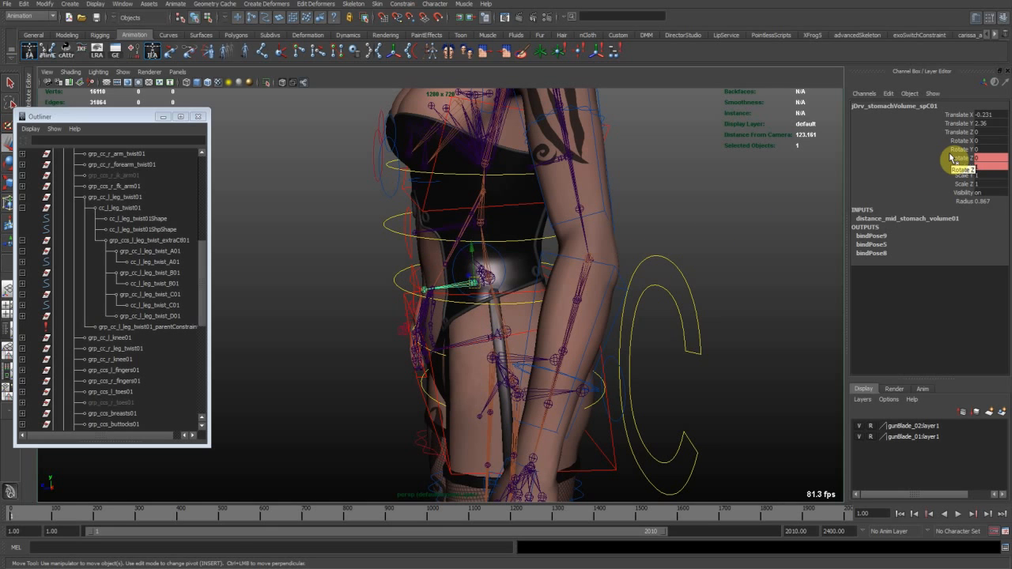
{"action": "right_click_drag", "start_coordinate": [464, 270], "coordinate": [506, 299], "text": "alt"}
{"action": "left_click_drag", "start_coordinate": [501, 303], "coordinate": [479, 303], "text": "alt"}
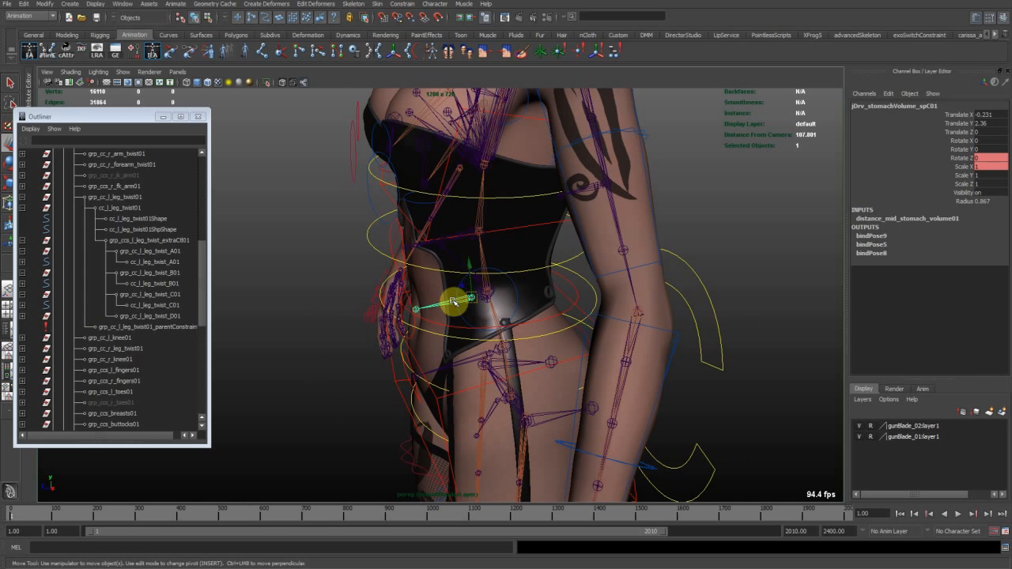
{"action": "left_click_drag", "start_coordinate": [441, 308], "coordinate": [453, 289], "text": "alt"}
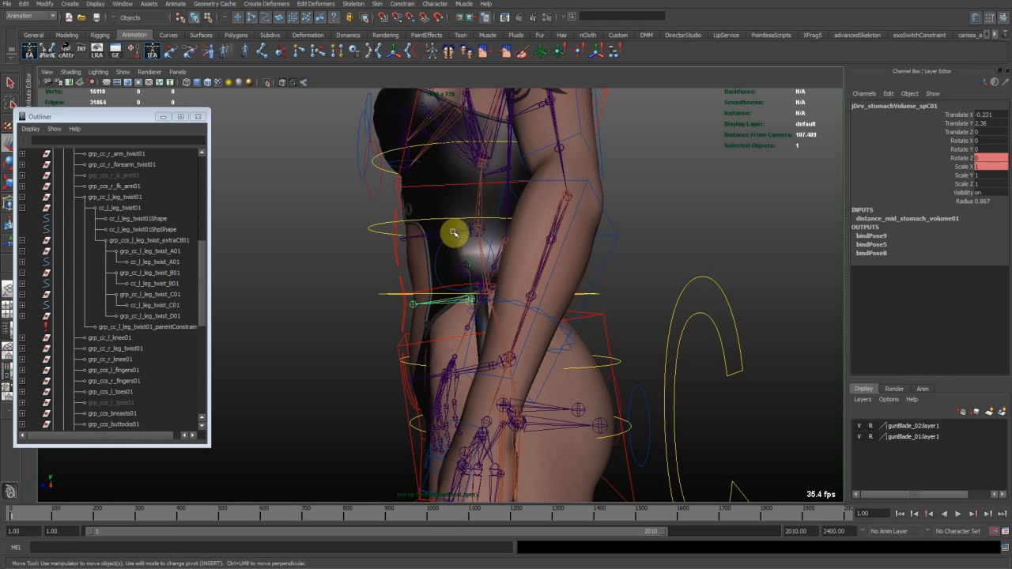
{"action": "left_click_drag", "start_coordinate": [686, 295], "coordinate": [460, 233], "text": "alt"}
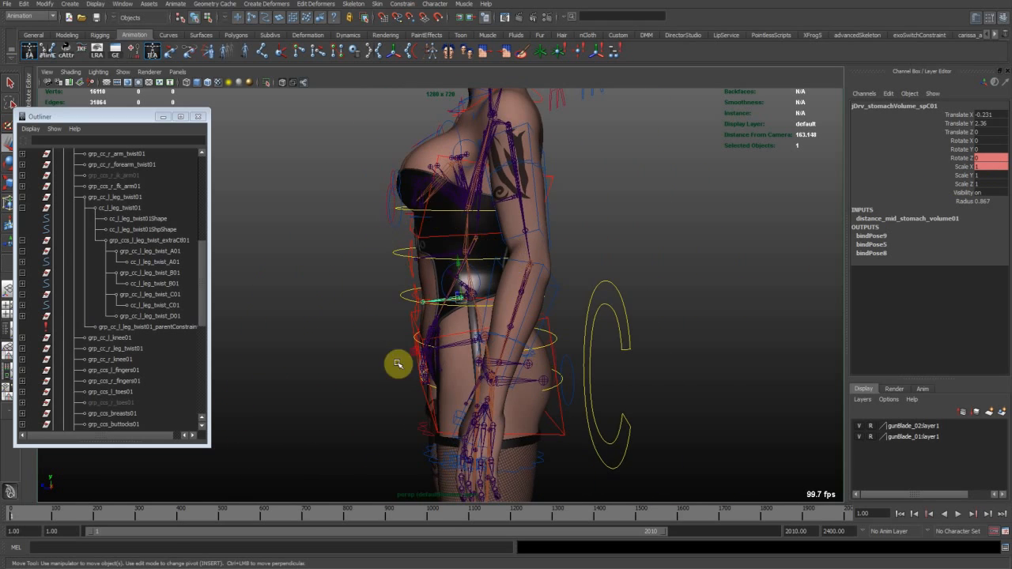
Inspect the lower stomach volume joint jDrv_stomachVolume_spB01 and the side joint jDrv_l_stomachVolume_spC01.
{"action": "left_click_drag", "start_coordinate": [400, 229], "coordinate": [401, 292], "text": "alt"}
{"action": "right_click_drag", "start_coordinate": [402, 293], "coordinate": [553, 339], "text": "alt"}
{"action": "mouse_move", "coordinate": [442, 316]}
{"action": "left_mouse_down", "text": "alt"}
{"action": "mouse_move", "coordinate": [529, 305]}
{"action": "mouse_move", "coordinate": [468, 354]}
{"action": "mouse_move", "coordinate": [443, 315]}
{"action": "left_mouse_up", "text": "alt"}
{"action": "left_click", "coordinate": [470, 355]}
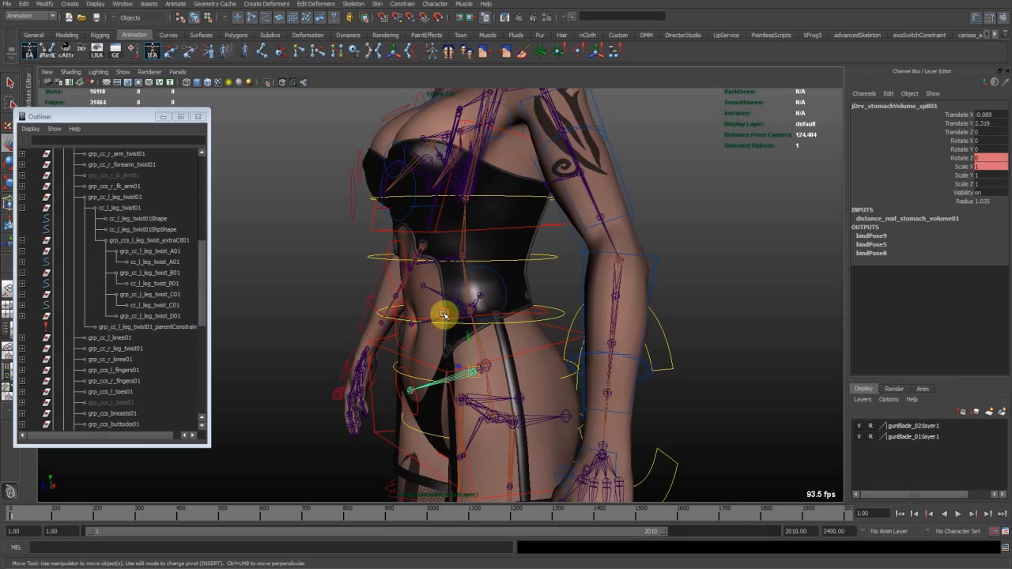
{"action": "left_click", "coordinate": [441, 265]}
Examine the whole character rig from the front, back and sides, clearing the selection.
{"action": "left_click_drag", "start_coordinate": [440, 265], "coordinate": [492, 350], "text": "alt"}
{"action": "right_click_drag", "start_coordinate": [493, 350], "coordinate": [433, 268], "text": "alt"}
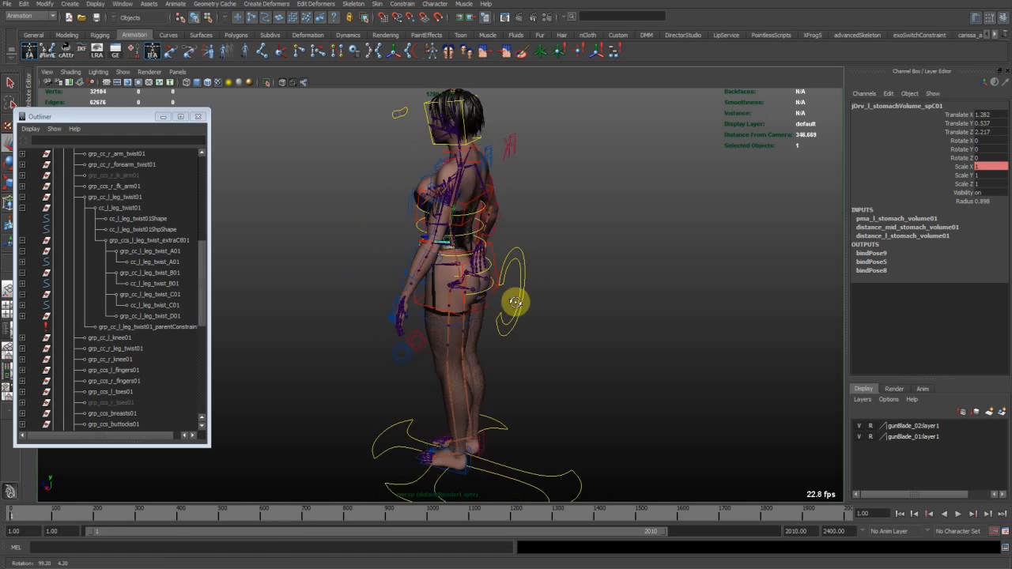
{"action": "left_click_drag", "start_coordinate": [577, 300], "coordinate": [641, 293], "text": "alt"}
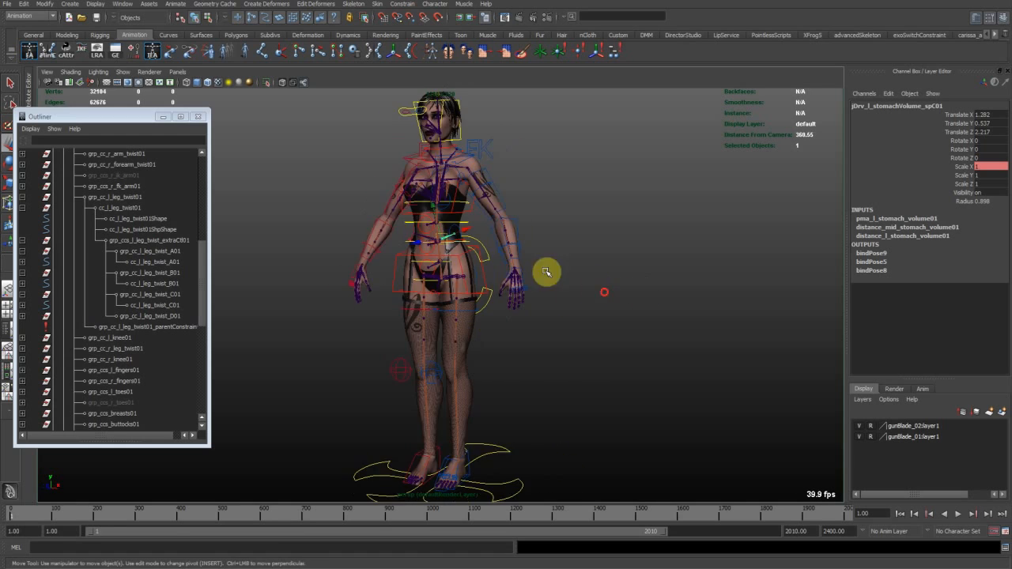
{"action": "right_click_drag", "start_coordinate": [560, 322], "coordinate": [601, 292], "text": "alt"}
{"action": "middle_click_drag", "start_coordinate": [555, 286], "coordinate": [537, 369], "text": "alt"}
{"action": "right_click_drag", "start_coordinate": [537, 368], "coordinate": [633, 328], "text": "alt"}
{"action": "left_click_drag", "start_coordinate": [490, 360], "coordinate": [447, 377], "text": "alt"}
{"action": "left_click_drag", "start_coordinate": [490, 301], "coordinate": [542, 402], "text": "alt"}
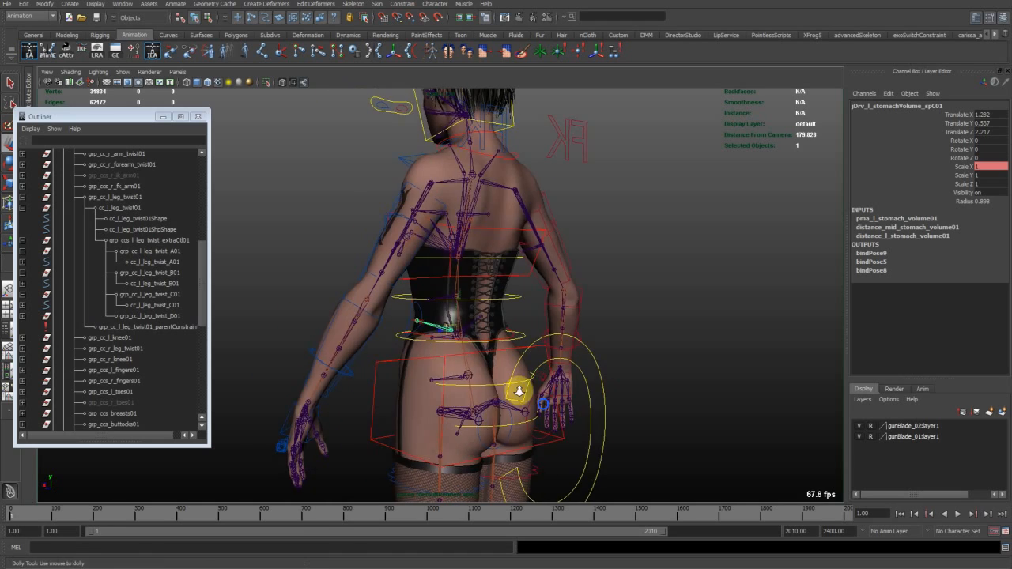
{"action": "middle_click_drag", "start_coordinate": [542, 403], "coordinate": [460, 304], "text": "alt"}
{"action": "right_click_drag", "start_coordinate": [350, 287], "coordinate": [527, 263], "text": "alt"}
{"action": "mouse_move", "coordinate": [528, 263]}
{"action": "left_mouse_down", "text": "alt"}
{"action": "mouse_move", "coordinate": [560, 289]}
{"action": "mouse_move", "coordinate": [458, 309]}
{"action": "mouse_move", "coordinate": [535, 276]}
{"action": "left_mouse_up", "text": "alt"}
{"action": "left_click", "coordinate": [634, 323]}
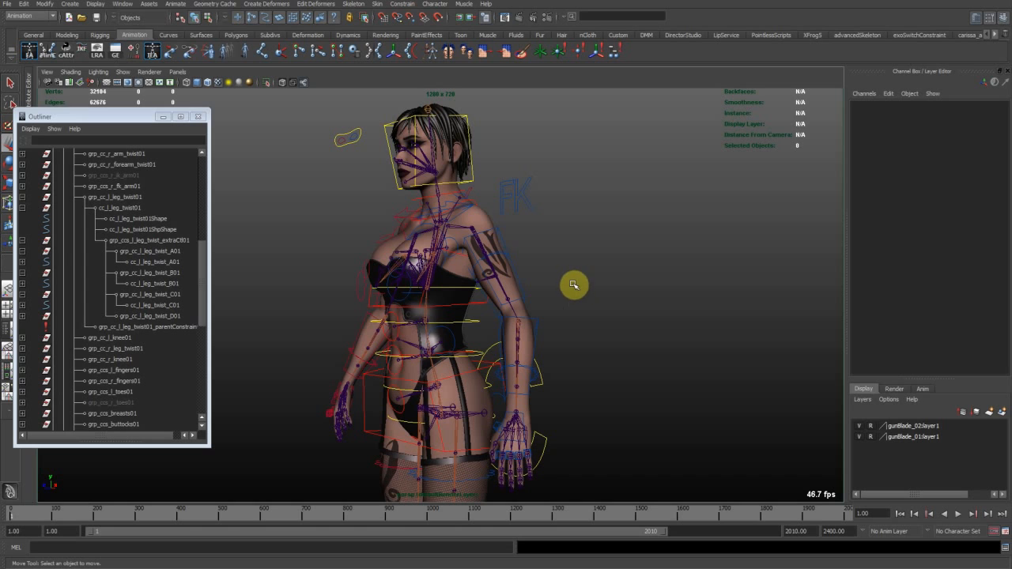
{"action": "left_click_drag", "start_coordinate": [571, 310], "coordinate": [593, 267], "text": "alt"}
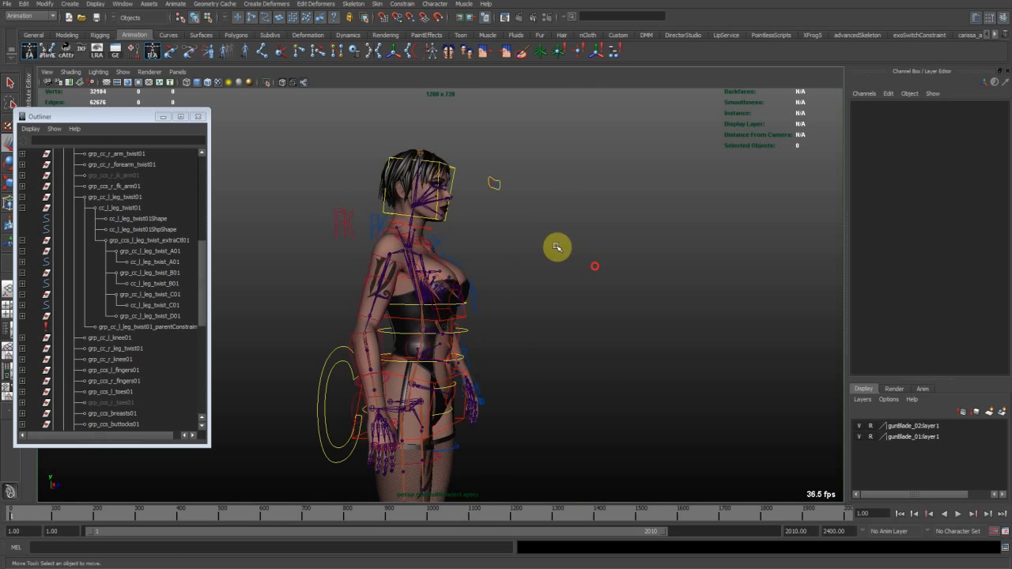
Examine the breast joints and the surrounding chest controls from the character's left side.
{"action": "right_click_drag", "start_coordinate": [558, 247], "coordinate": [514, 321], "text": "alt"}
{"action": "left_click_drag", "start_coordinate": [514, 321], "coordinate": [545, 333], "text": "alt"}
{"action": "right_click_drag", "start_coordinate": [436, 296], "coordinate": [540, 324], "text": "alt"}
{"action": "left_click_drag", "start_coordinate": [539, 313], "coordinate": [337, 323], "text": "alt"}
{"action": "left_click_drag", "start_coordinate": [454, 321], "coordinate": [401, 305], "text": "alt"}
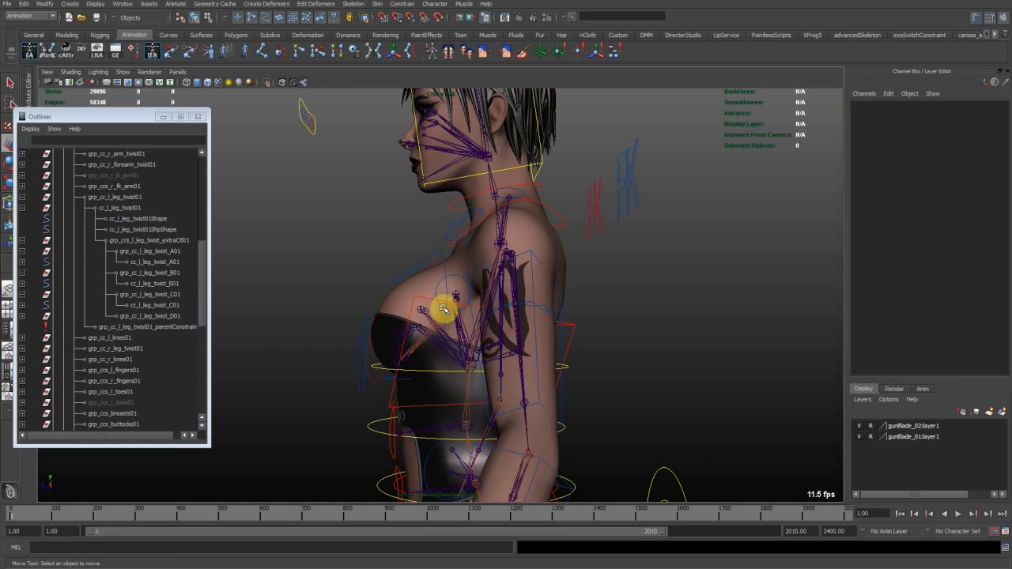
{"action": "middle_click_drag", "start_coordinate": [398, 264], "coordinate": [436, 326], "text": "alt"}
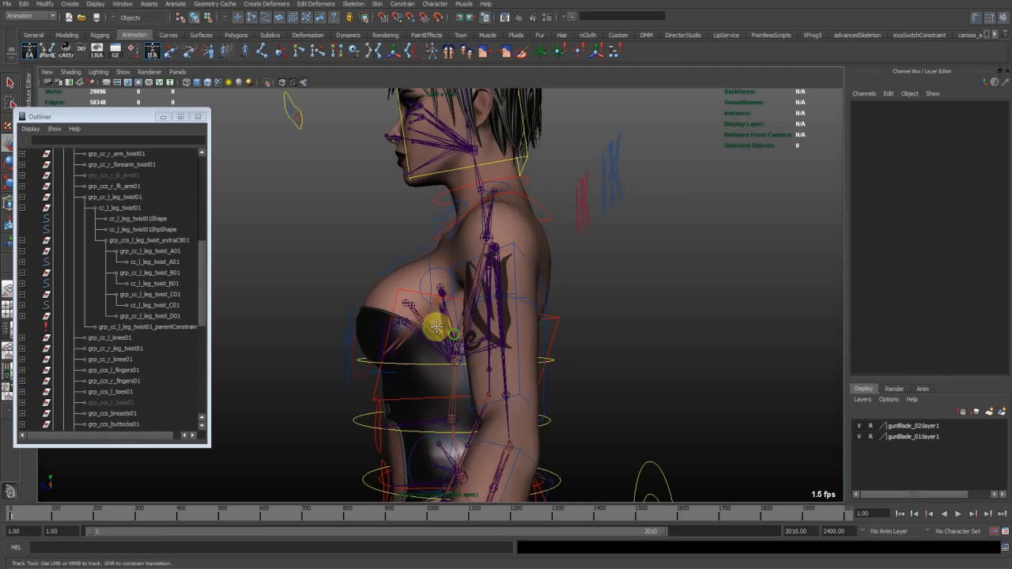
{"action": "mouse_move", "coordinate": [437, 326]}
{"action": "left_mouse_down", "text": "alt"}
{"action": "mouse_move", "coordinate": [463, 350]}
{"action": "mouse_move", "coordinate": [546, 357]}
{"action": "mouse_move", "coordinate": [463, 354]}
{"action": "mouse_move", "coordinate": [429, 334]}
{"action": "mouse_move", "coordinate": [443, 343]}
{"action": "left_mouse_up", "text": "alt"}
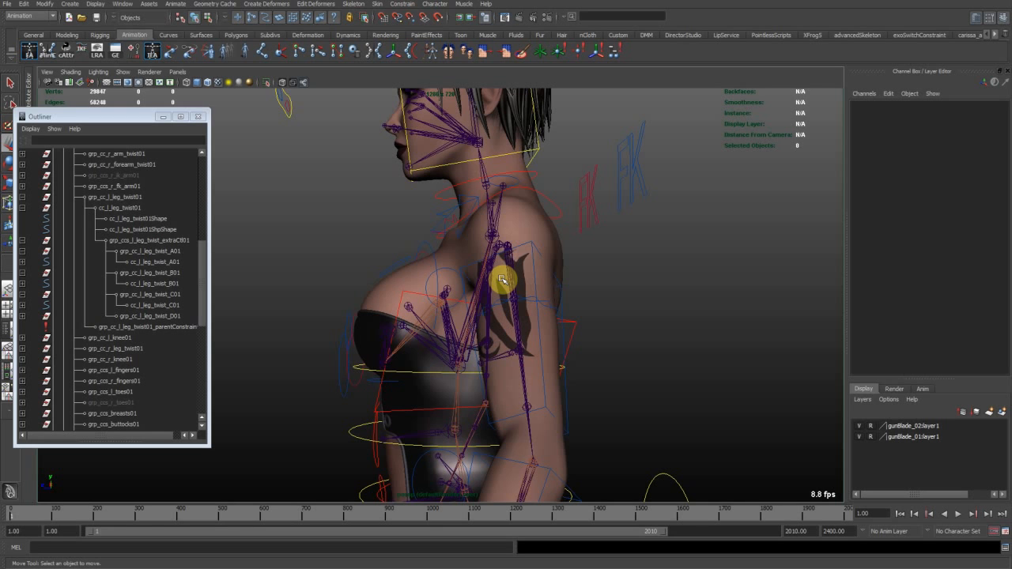
Examine how the breast joints branch from the chest in side views of the upper body, including the character's right side.
{"action": "scroll", "coordinate": [501, 279], "scroll_direction": "down", "scroll_amount": 8}
{"action": "middle_click_drag", "start_coordinate": [426, 363], "coordinate": [444, 316], "text": "alt"}
{"action": "scroll", "coordinate": [416, 288], "scroll_direction": "down", "scroll_amount": 3}
{"action": "mouse_move", "coordinate": [399, 262]}
{"action": "left_mouse_down", "text": "alt"}
{"action": "mouse_move", "coordinate": [632, 287]}
{"action": "mouse_move", "coordinate": [391, 274]}
{"action": "left_mouse_up", "text": "alt"}
{"action": "right_click_drag", "start_coordinate": [408, 227], "coordinate": [513, 257], "text": "alt"}
{"action": "middle_click_drag", "start_coordinate": [497, 242], "coordinate": [518, 312], "text": "alt"}
{"action": "right_click_drag", "start_coordinate": [518, 312], "coordinate": [543, 325], "text": "alt"}
{"action": "left_click_drag", "start_coordinate": [472, 333], "coordinate": [445, 307], "text": "alt"}
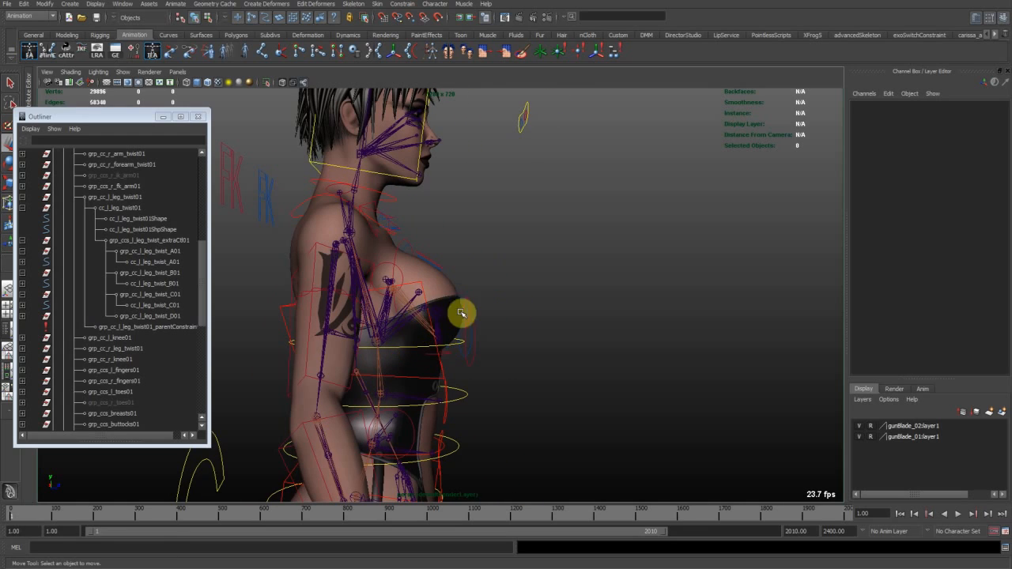
{"action": "left_click_drag", "start_coordinate": [455, 306], "coordinate": [442, 342], "text": "alt"}
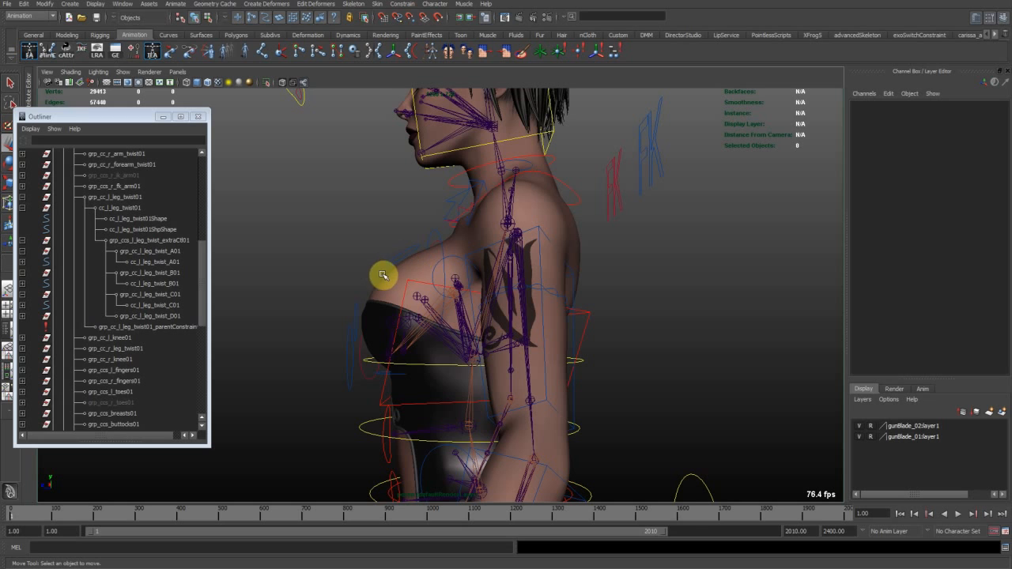
Select the left breast control cc_l_breast01 and examine its stretch and dynamic channels alongside the breast joints.
{"action": "right_click_drag", "start_coordinate": [374, 269], "coordinate": [423, 284], "text": "alt"}
{"action": "middle_click_drag", "start_coordinate": [418, 306], "coordinate": [432, 320], "text": "alt"}
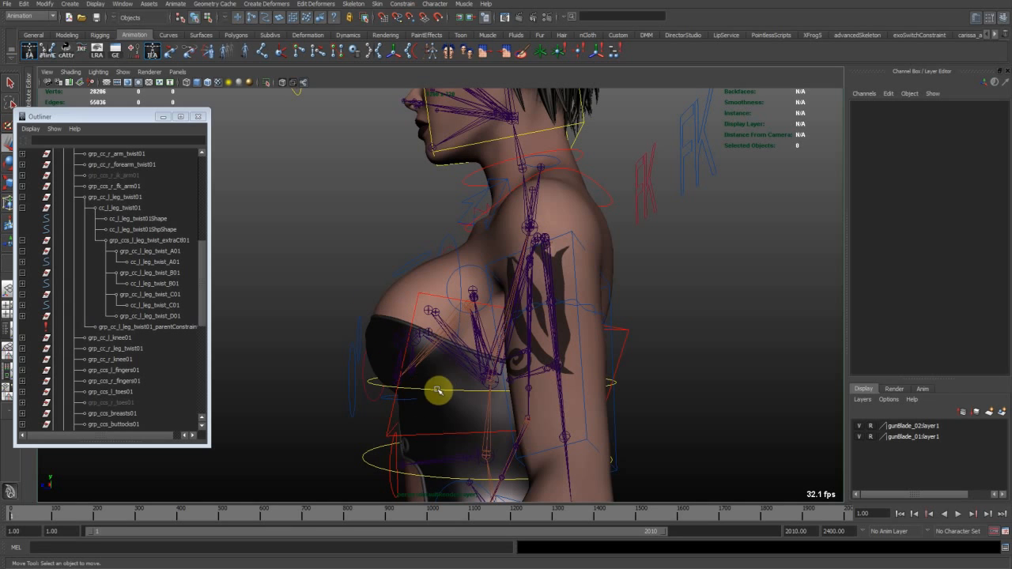
{"action": "middle_click_drag", "start_coordinate": [407, 358], "coordinate": [388, 373], "text": "alt"}
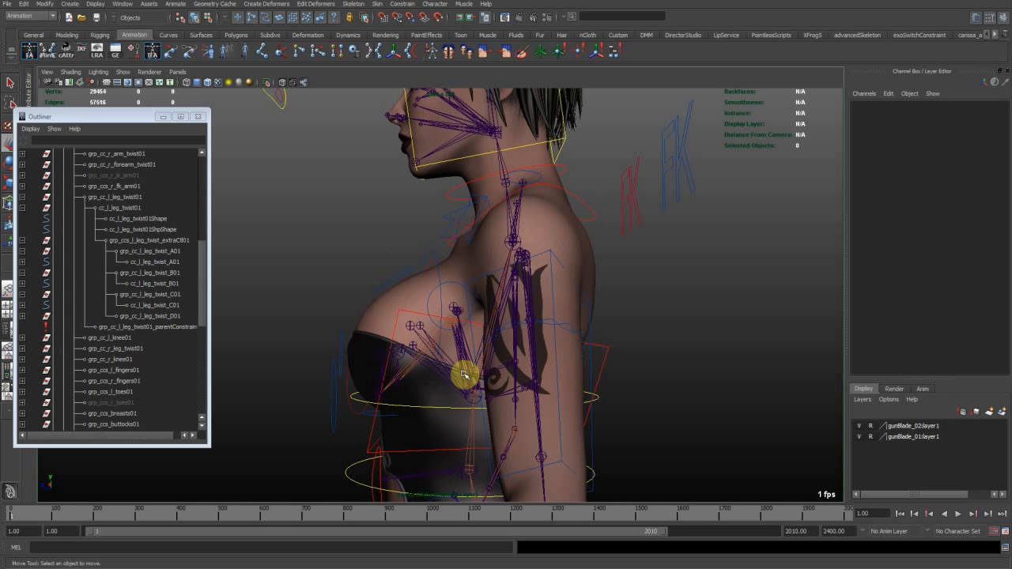
{"action": "left_click", "coordinate": [360, 351]}
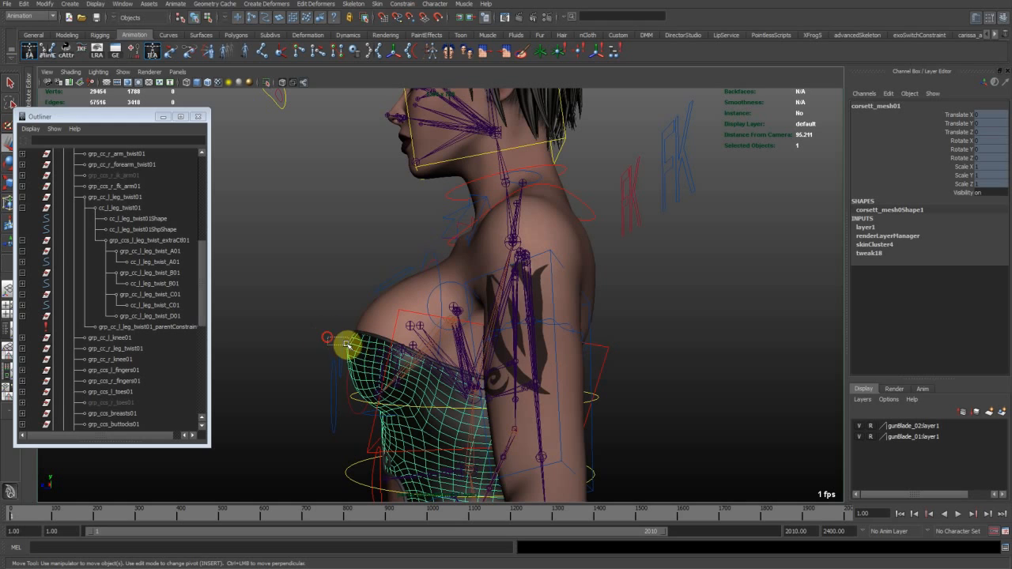
{"action": "left_click", "coordinate": [346, 343], "text": "shift"}
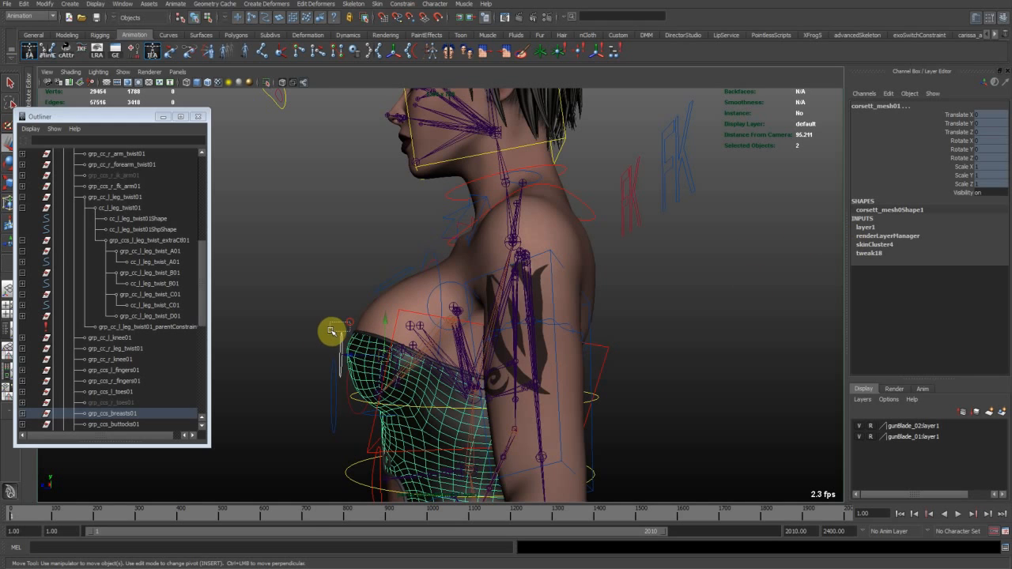
{"action": "left_click", "coordinate": [339, 326]}
{"action": "left_click", "coordinate": [337, 337]}
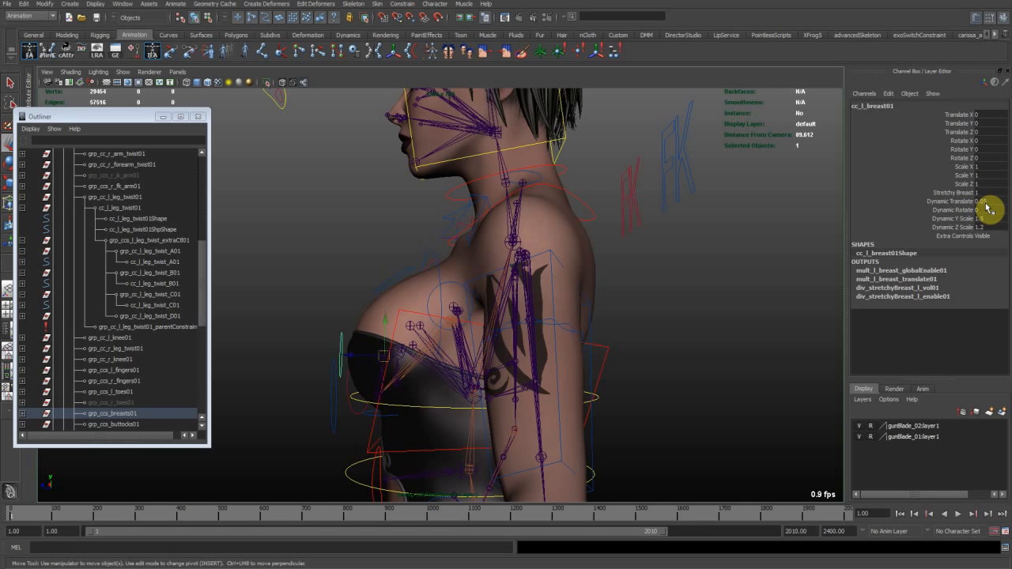
{"action": "middle_click_drag", "start_coordinate": [471, 371], "coordinate": [499, 368], "text": "alt"}
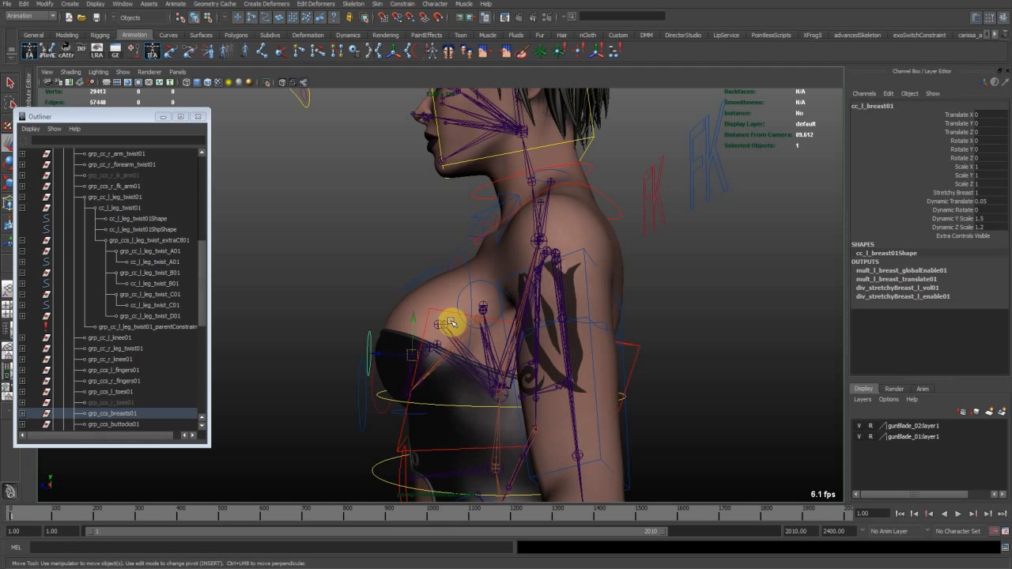
{"action": "left_click_drag", "start_coordinate": [416, 317], "coordinate": [379, 343]}
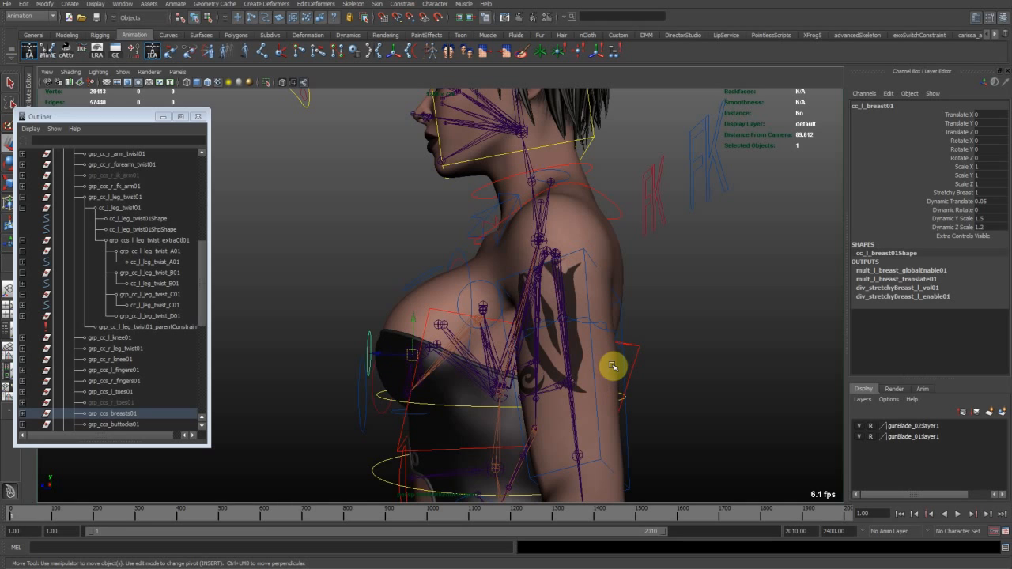
Select the chest control cc_chest01 and review its breast dynamics channels, from Dynamic Breasts to Breast Num Iterations.
{"action": "left_click", "coordinate": [637, 343]}
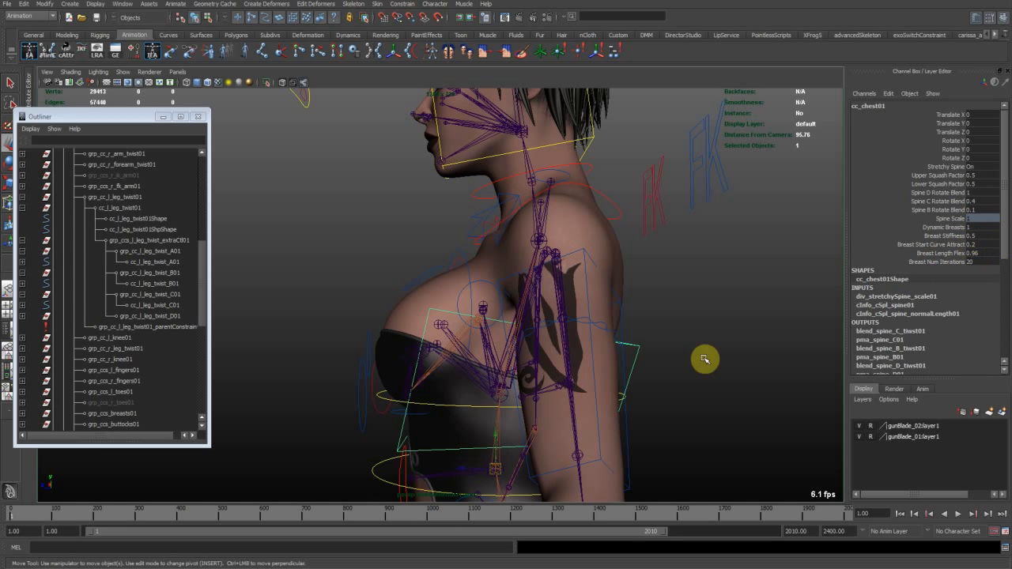
{"action": "scroll", "coordinate": [710, 354], "scroll_direction": "down", "scroll_amount": 4}
{"action": "mouse_move", "coordinate": [711, 353]}
{"action": "left_mouse_down", "text": "alt"}
{"action": "mouse_move", "coordinate": [640, 361]}
{"action": "mouse_move", "coordinate": [716, 353]}
{"action": "left_mouse_up", "text": "alt"}
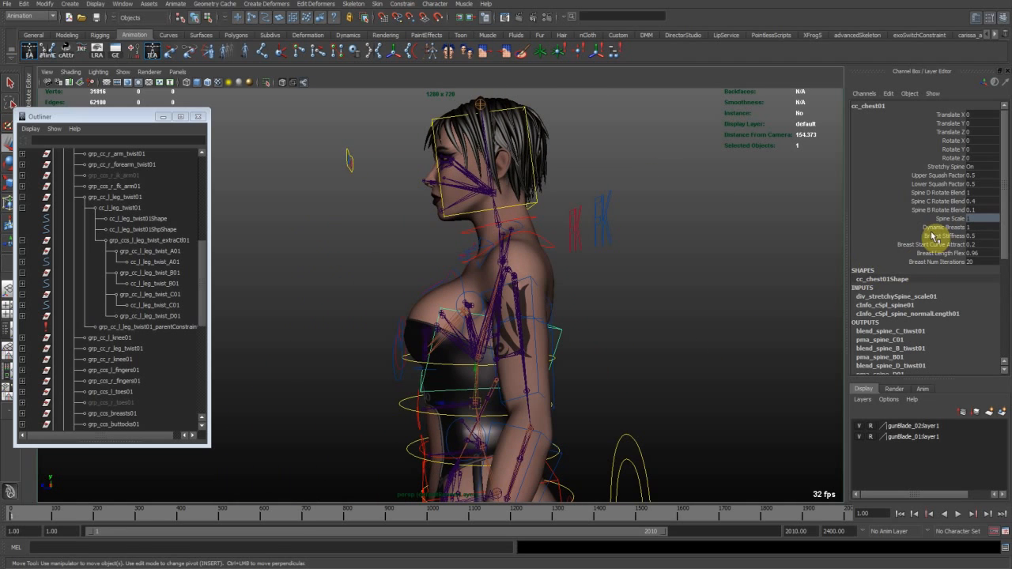
{"action": "middle_click_drag", "start_coordinate": [544, 363], "coordinate": [544, 377], "text": "alt"}
{"action": "right_click_drag", "start_coordinate": [543, 377], "coordinate": [577, 387], "text": "alt"}
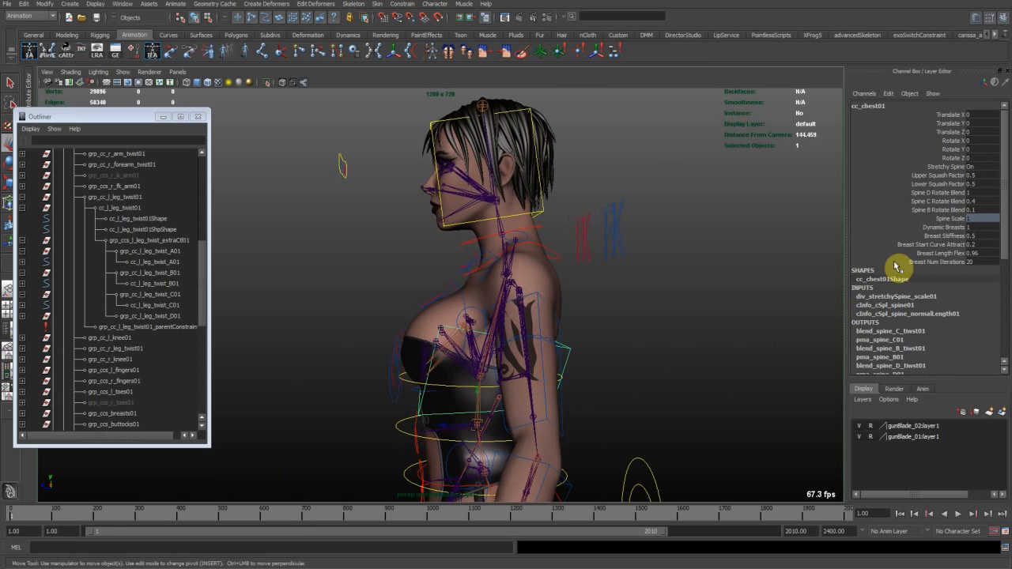
Inspect the chest joints and controls from the front and both sides with cc_chest01 selected.
{"action": "left_click_drag", "start_coordinate": [656, 316], "coordinate": [592, 402], "text": "alt"}
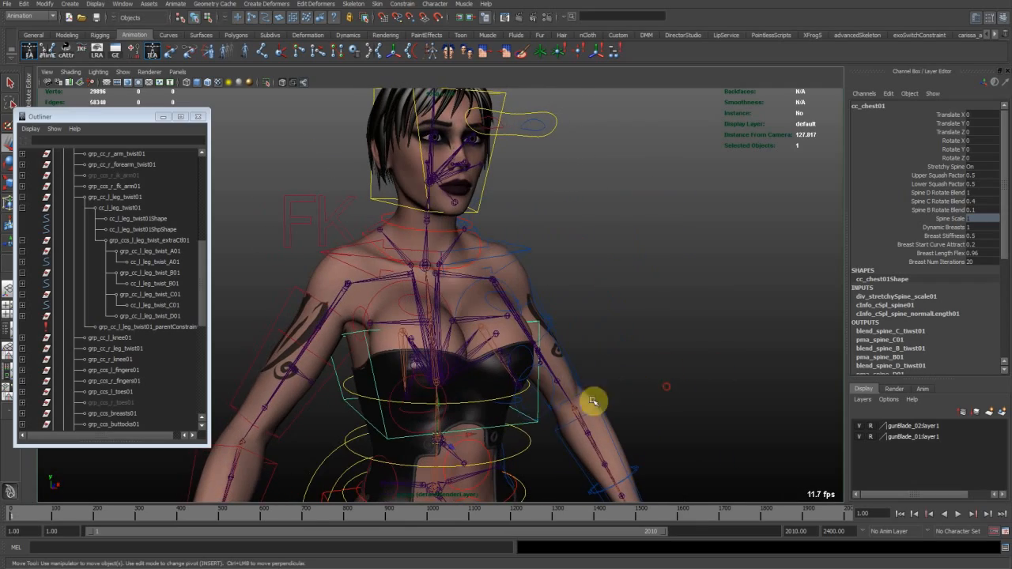
{"action": "left_click", "coordinate": [333, 267]}
{"action": "left_click_drag", "start_coordinate": [661, 298], "coordinate": [602, 304], "text": "alt"}
{"action": "left_click_drag", "start_coordinate": [492, 405], "coordinate": [512, 391], "text": "alt"}
{"action": "left_click", "coordinate": [478, 424]}
{"action": "left_click_drag", "start_coordinate": [579, 381], "coordinate": [533, 384], "text": "alt"}
{"action": "left_click_drag", "start_coordinate": [474, 286], "coordinate": [467, 324], "text": "alt"}
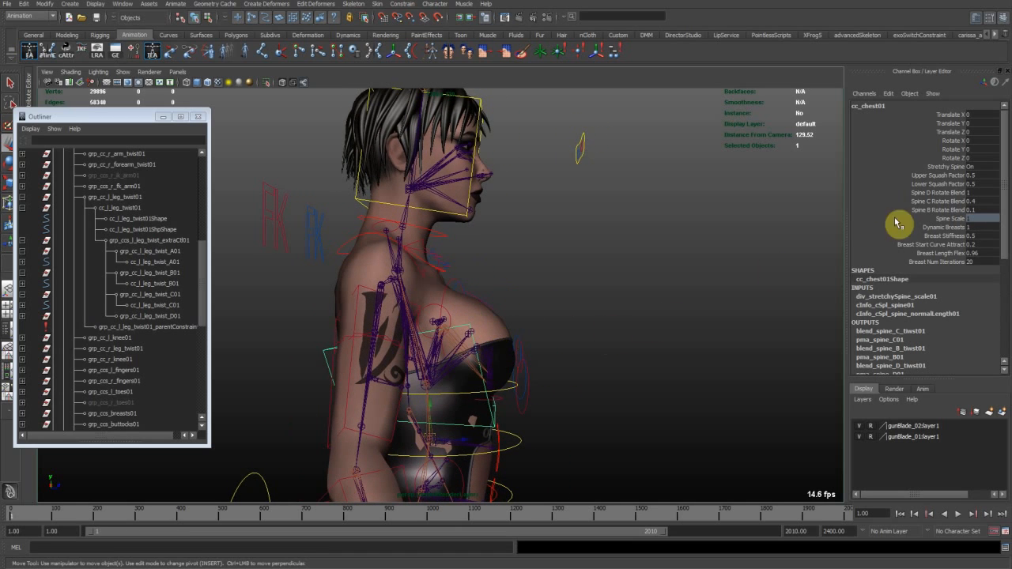
{"action": "left_click_drag", "start_coordinate": [757, 287], "coordinate": [511, 370], "text": "alt"}
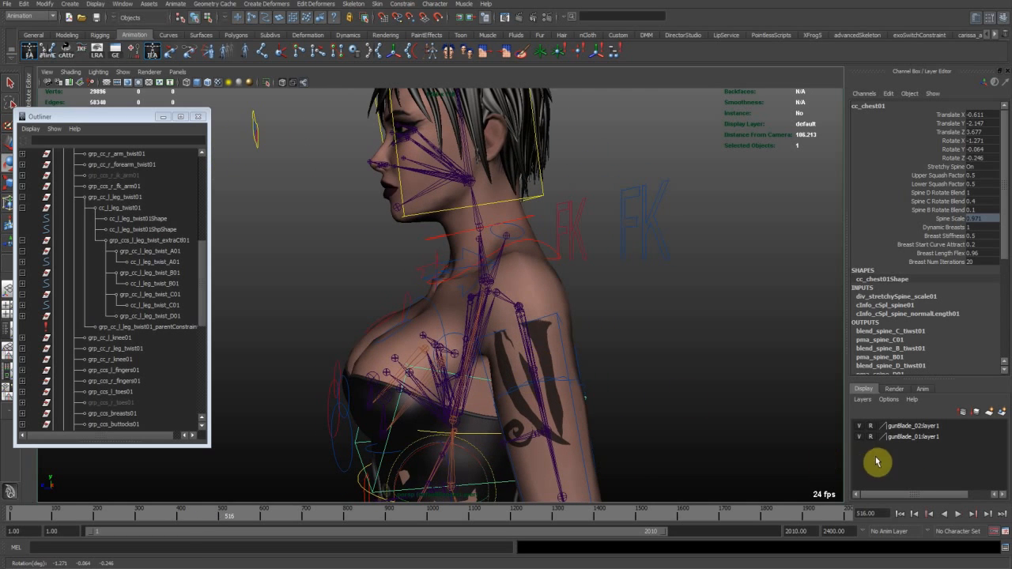
Rewind the timeline to frame 1, reset the translation and rotation of cc_chest01 to 0, and clear the selection.
{"action": "left_click", "coordinate": [901, 514]}
{"action": "left_click_drag", "start_coordinate": [987, 150], "coordinate": [992, 119]}
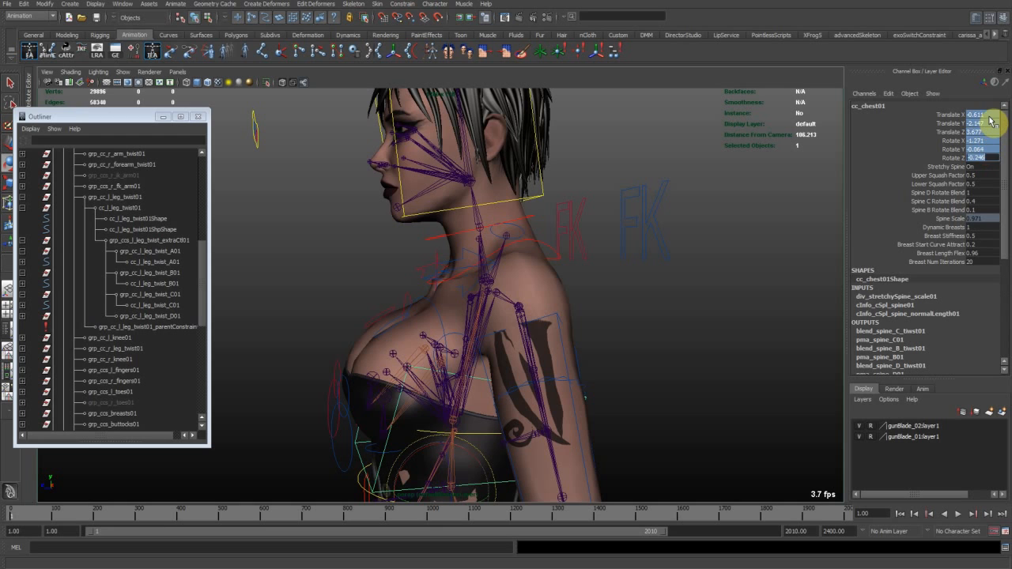
{"action": "type", "text": "0"}
{"action": "key", "text": "Return"}
{"action": "left_click", "coordinate": [703, 330]}
{"action": "left_click", "coordinate": [900, 515]}
Examine the breast joints up close from the character's right side.
{"action": "right_click_drag", "start_coordinate": [686, 338], "coordinate": [434, 280], "text": "alt"}
{"action": "left_click_drag", "start_coordinate": [434, 279], "coordinate": [457, 311], "text": "alt"}
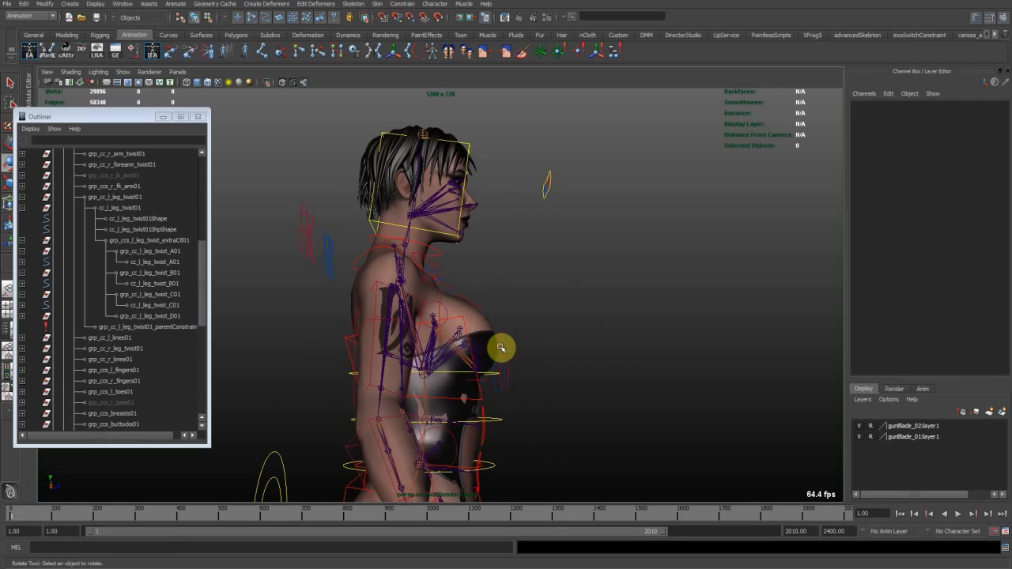
{"action": "right_click_drag", "start_coordinate": [438, 304], "coordinate": [558, 377], "text": "alt"}
{"action": "middle_click_drag", "start_coordinate": [497, 361], "coordinate": [477, 350], "text": "alt"}
{"action": "right_click_drag", "start_coordinate": [477, 350], "coordinate": [502, 353], "text": "alt"}
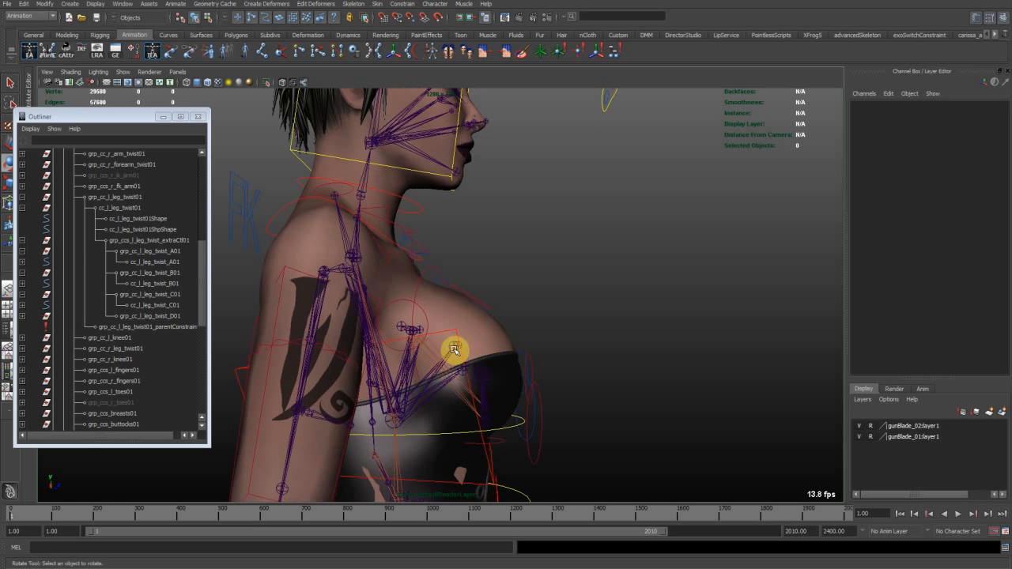
{"action": "left_click_drag", "start_coordinate": [455, 346], "coordinate": [474, 361], "text": "alt"}
{"action": "right_click_drag", "start_coordinate": [474, 361], "coordinate": [490, 368], "text": "alt"}
{"action": "left_click_drag", "start_coordinate": [490, 368], "coordinate": [444, 342], "text": "alt"}
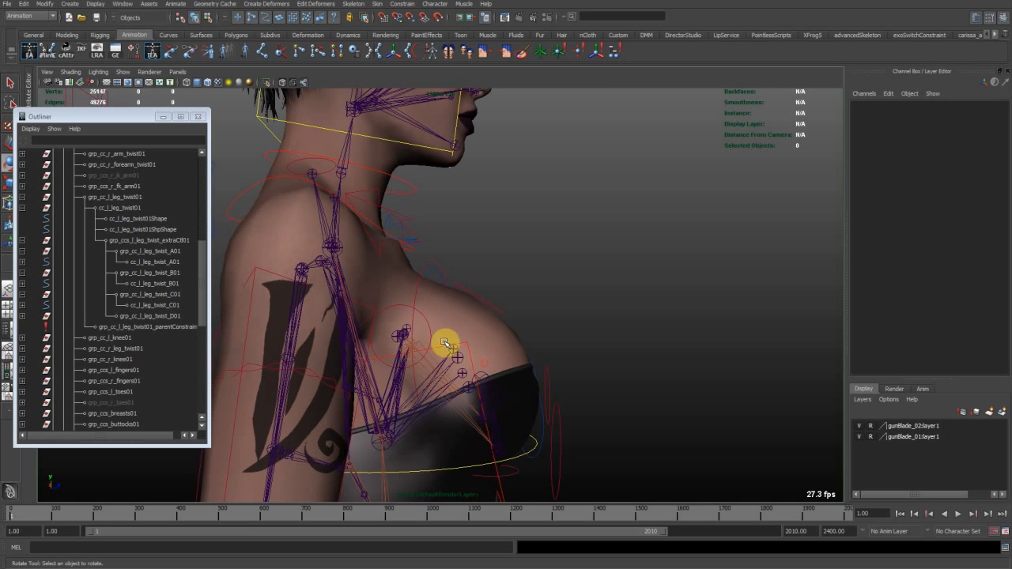
Try moving the right breast control cc_r_breast01 to test the deformation, and undo the moves.
{"action": "left_click", "coordinate": [480, 303]}
{"action": "left_click_drag", "start_coordinate": [492, 301], "coordinate": [545, 356], "text": "alt"}
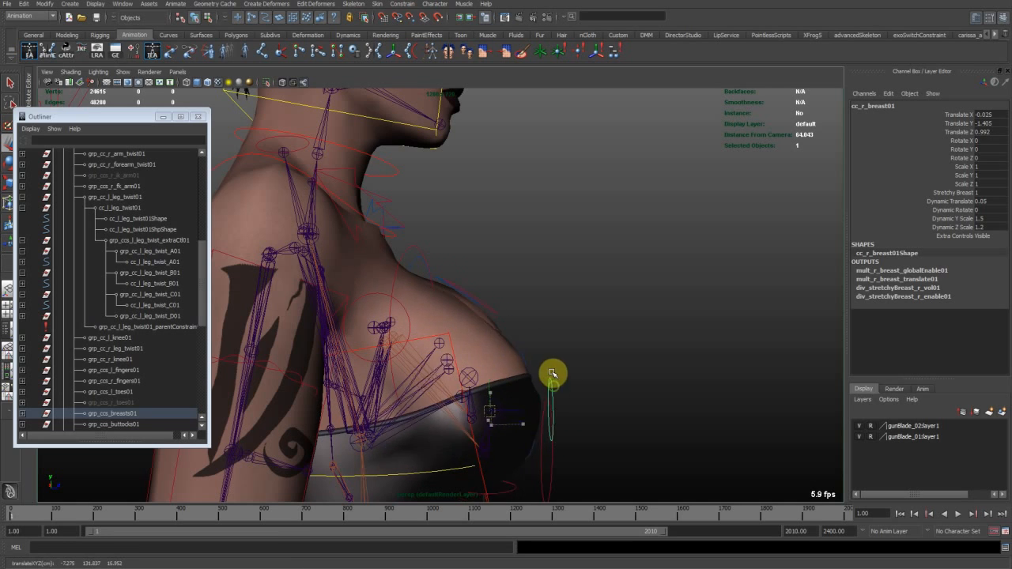
{"action": "key", "text": "z"}
{"action": "key", "text": "z"}
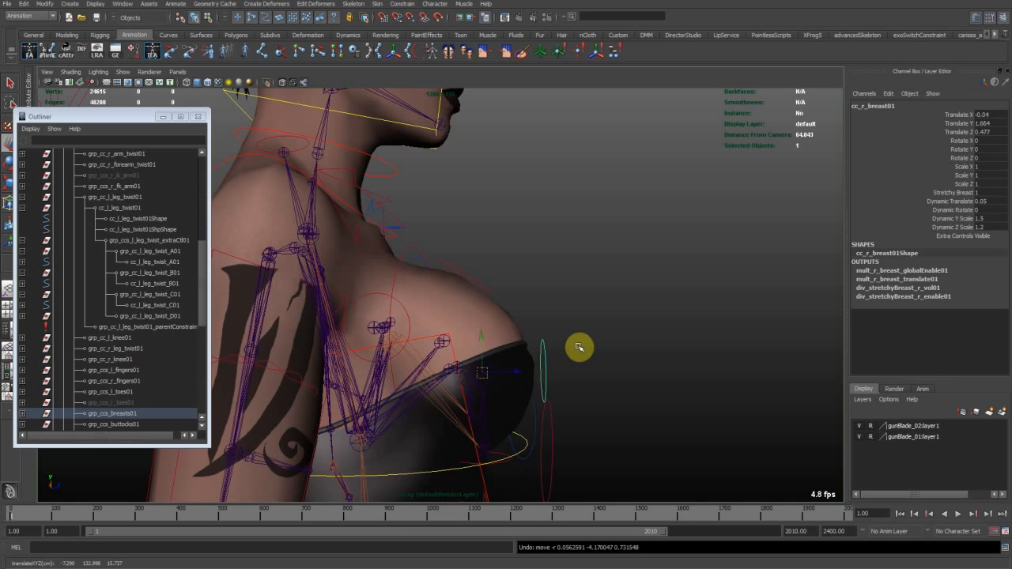
Review both breast controls, clear the selection, and inspect the upper body with the joints and controls hidden and shown again.
{"action": "left_click_drag", "start_coordinate": [759, 305], "coordinate": [547, 366], "text": "alt"}
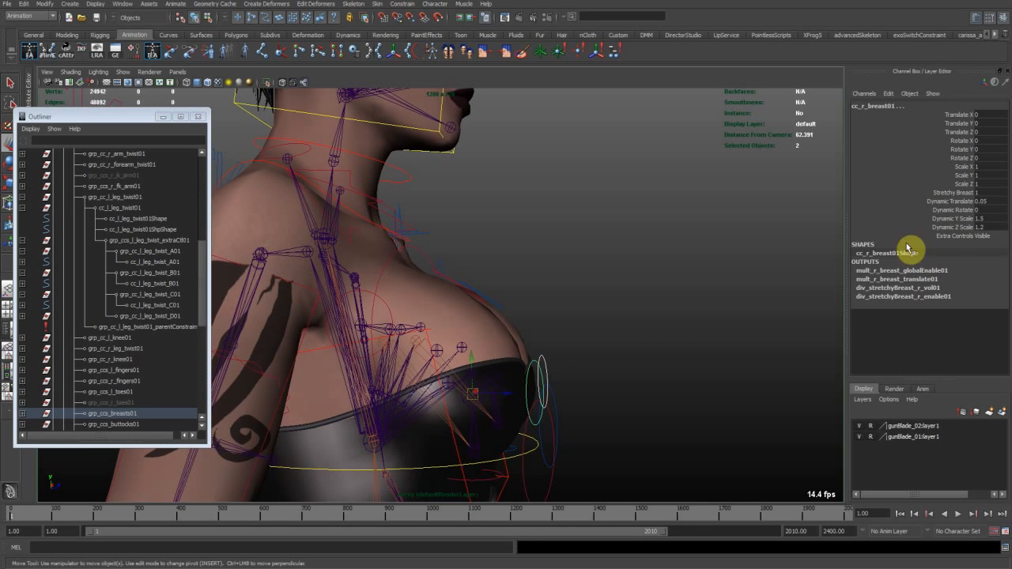
{"action": "left_click", "coordinate": [723, 350]}
{"action": "left_click_drag", "start_coordinate": [723, 350], "coordinate": [510, 339], "text": "alt"}
{"action": "left_click_drag", "start_coordinate": [305, 88], "coordinate": [530, 278], "text": "alt"}
{"action": "left_click", "coordinate": [126, 73]}
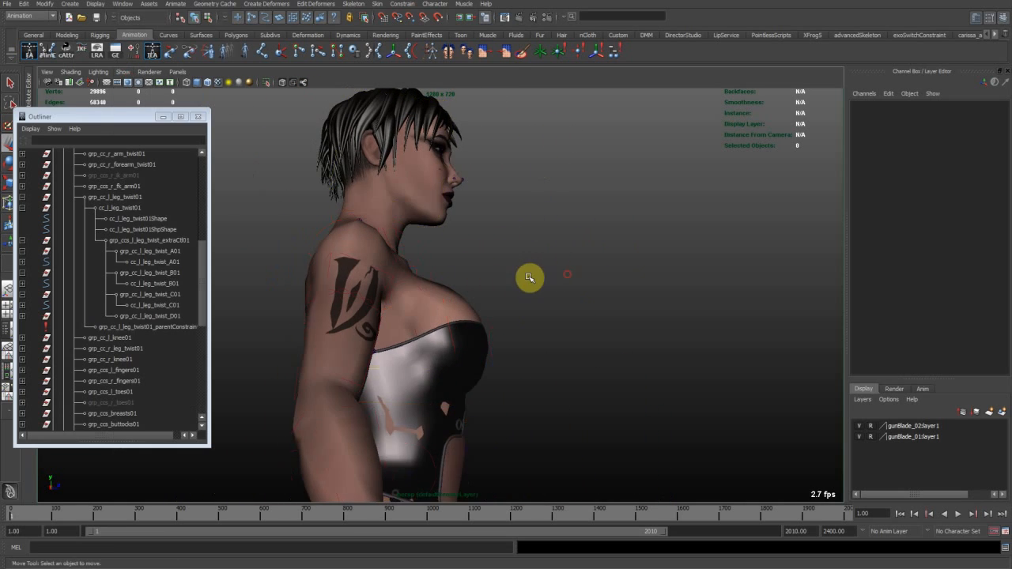
{"action": "left_click", "coordinate": [303, 83]}
{"action": "right_click_drag", "start_coordinate": [461, 242], "coordinate": [508, 366], "text": "alt"}
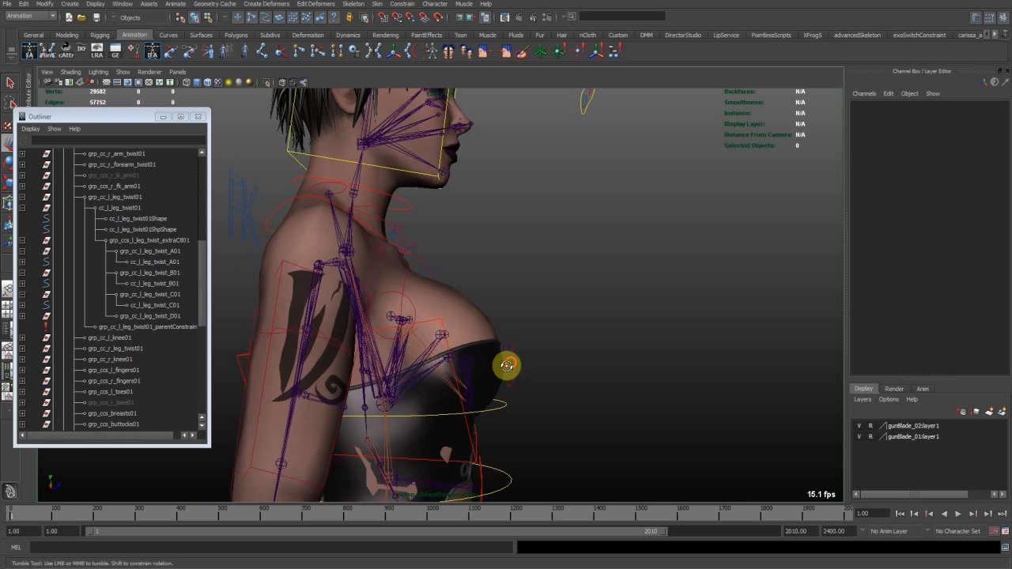
Select both breast controls, set Extra Controls to Hidden, and view the chest from the character's left side.
{"action": "left_click", "coordinate": [508, 359]}
{"action": "left_click_drag", "start_coordinate": [568, 336], "coordinate": [494, 391]}
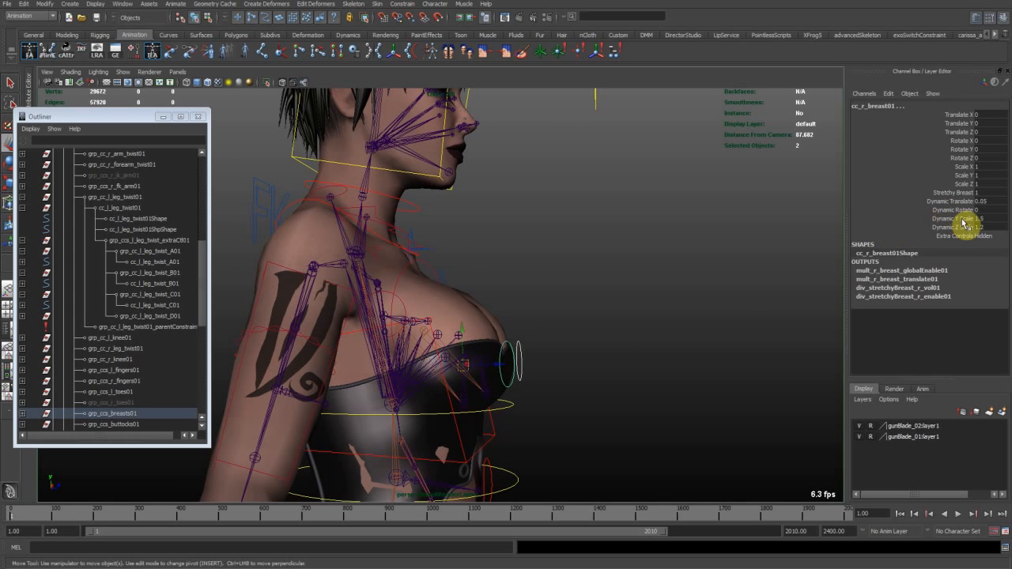
{"action": "left_click_drag", "start_coordinate": [605, 365], "coordinate": [406, 377], "text": "alt"}
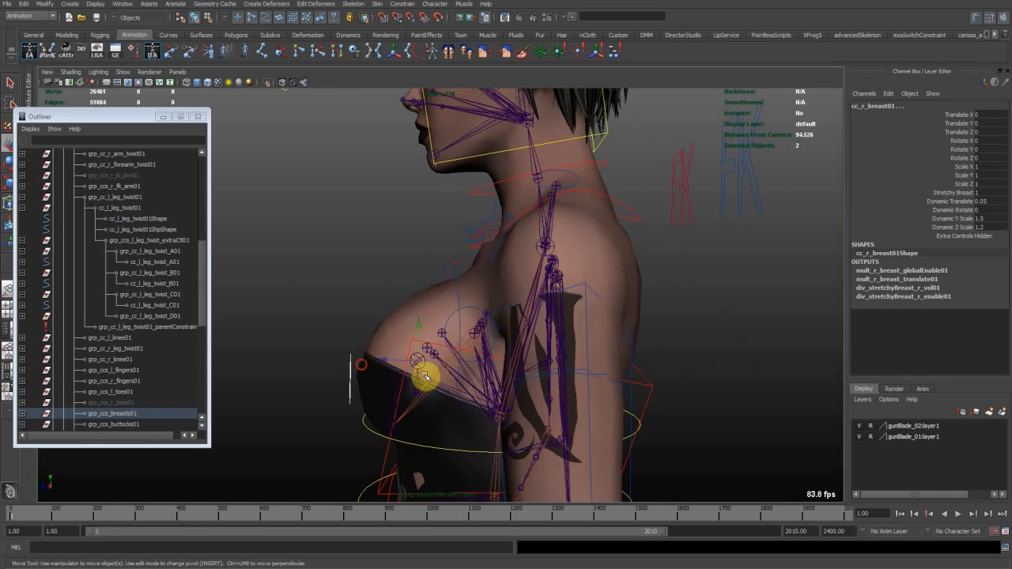
{"action": "right_click_drag", "start_coordinate": [517, 327], "coordinate": [443, 317], "text": "alt"}
{"action": "middle_click_drag", "start_coordinate": [496, 327], "coordinate": [527, 248], "text": "alt"}
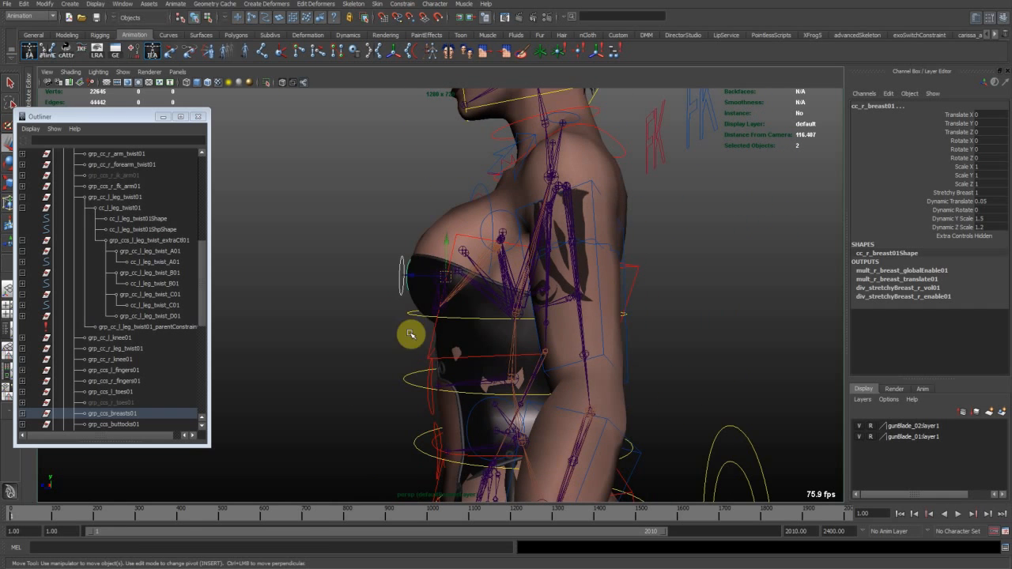
Inspect the driven channels of the joint bn_l_breast01 and the dynamic scale channels of its control cc_l_breast01.
{"action": "right_click_drag", "start_coordinate": [410, 334], "coordinate": [481, 324], "text": "alt"}
{"action": "left_click", "coordinate": [481, 298]}
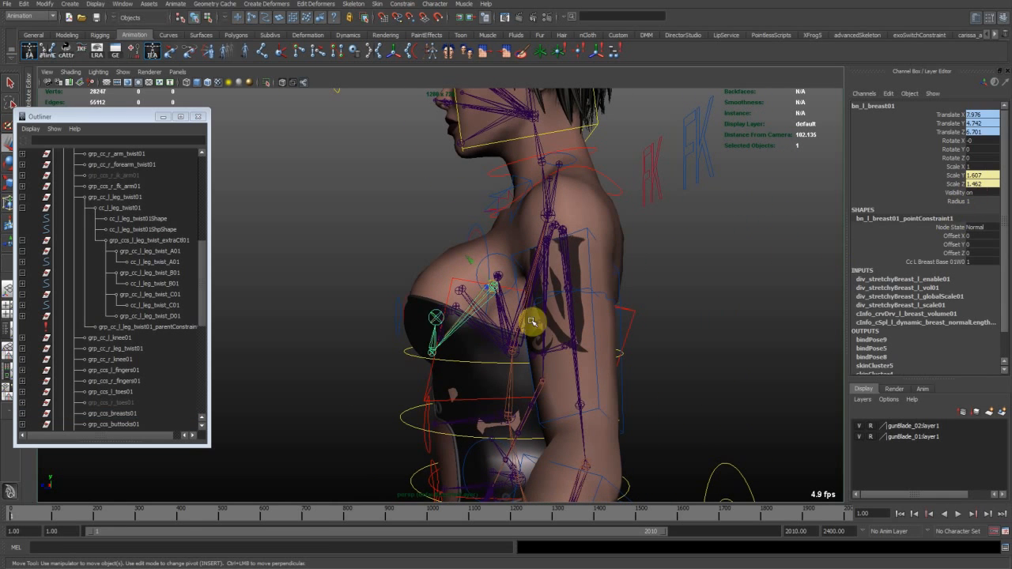
{"action": "left_click", "coordinate": [398, 306]}
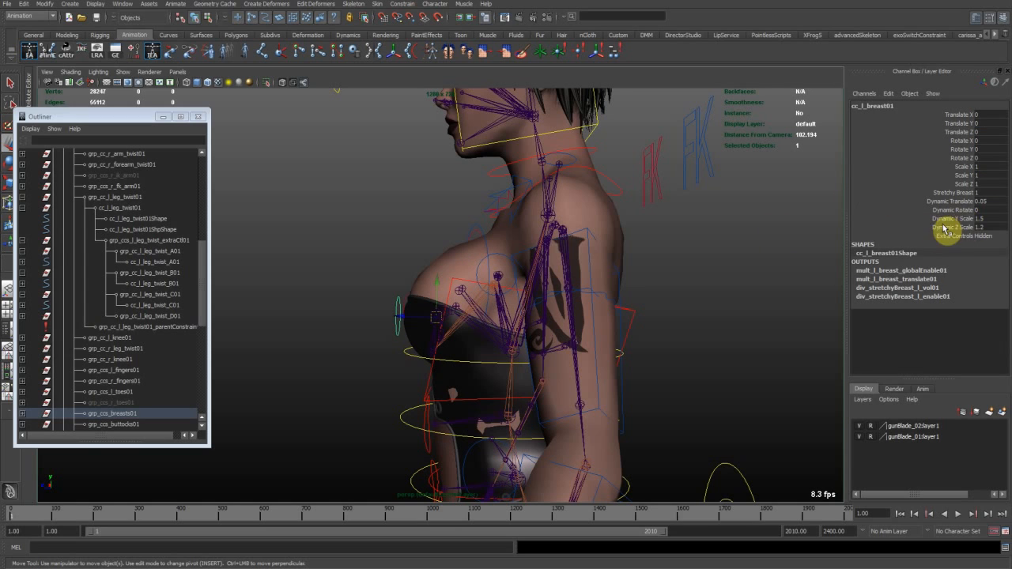
{"action": "middle_click_drag", "start_coordinate": [591, 303], "coordinate": [584, 343], "text": "alt"}
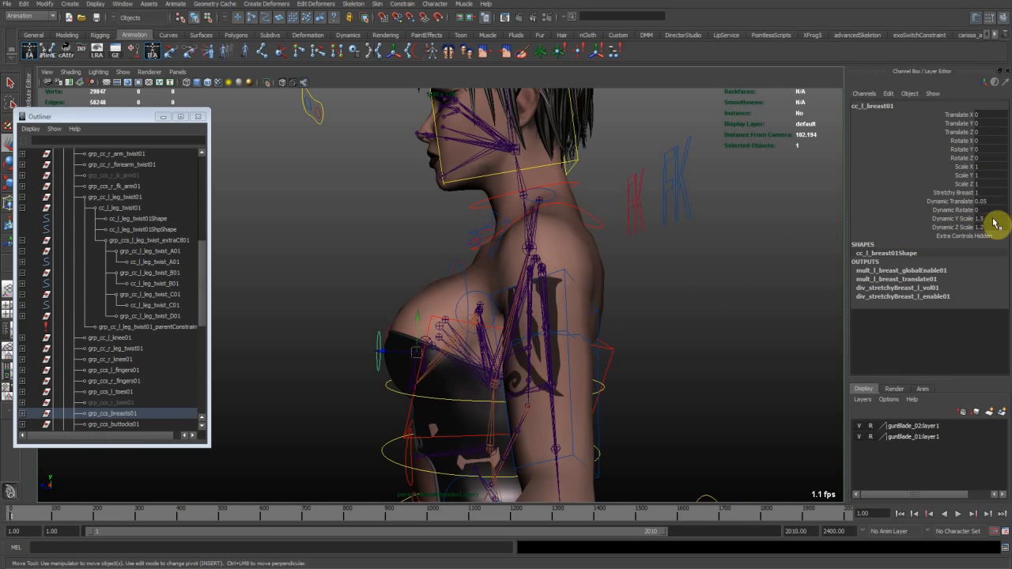
Clear the selection and select the left FK arm control cc_l_arm_fk01 in a view from behind the character.
{"action": "left_click", "coordinate": [696, 318]}
{"action": "left_click_drag", "start_coordinate": [695, 318], "coordinate": [417, 324], "text": "alt"}
{"action": "middle_click_drag", "start_coordinate": [379, 335], "coordinate": [576, 233], "text": "alt"}
{"action": "right_click_drag", "start_coordinate": [470, 271], "coordinate": [537, 383], "text": "alt"}
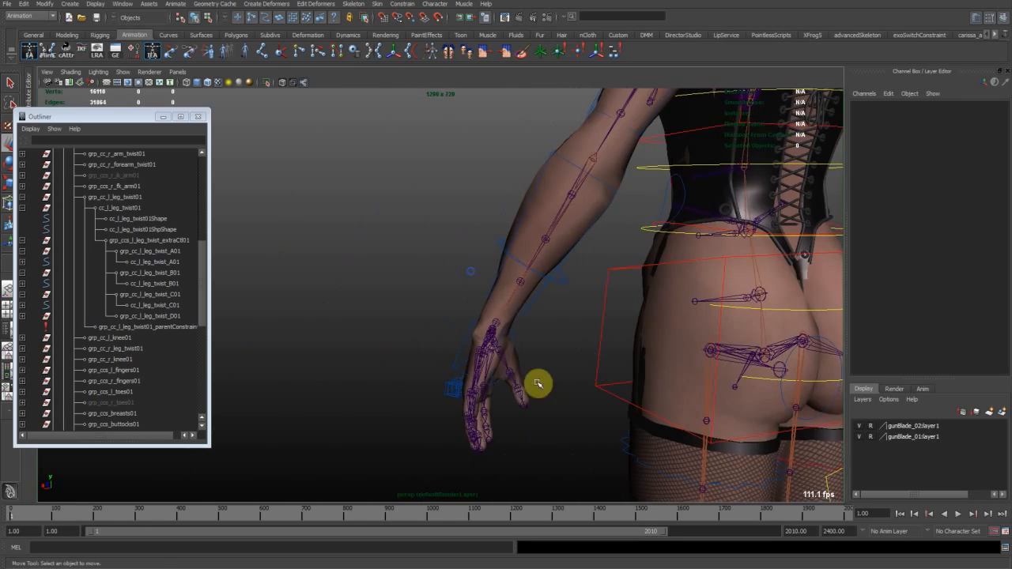
{"action": "middle_click_drag", "start_coordinate": [488, 332], "coordinate": [488, 417], "text": "alt"}
{"action": "left_click", "coordinate": [528, 239]}
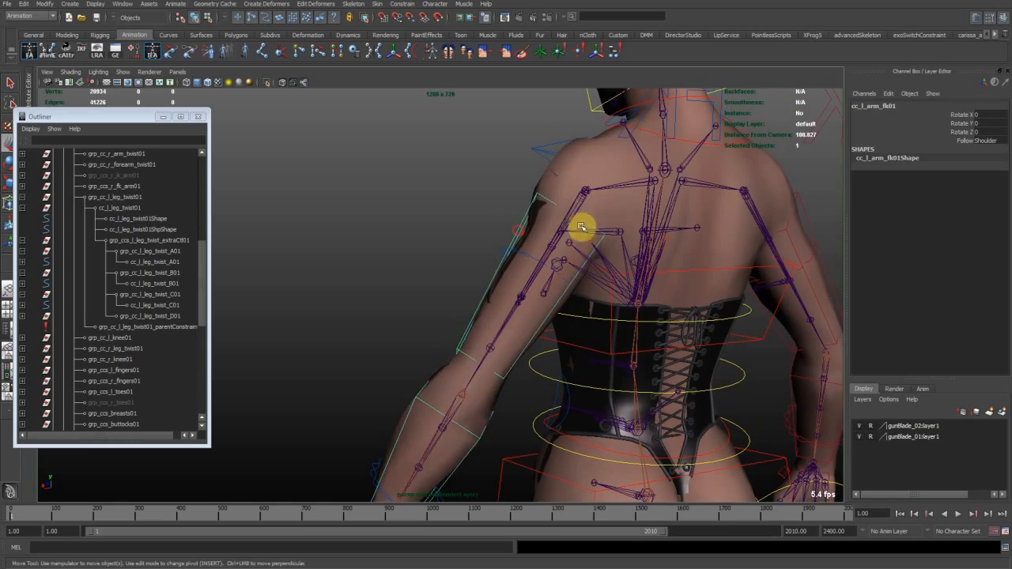
Inspect the left upper arm joints and the FK arm control from the front, the side and behind.
{"action": "left_click_drag", "start_coordinate": [585, 226], "coordinate": [515, 345], "text": "alt"}
{"action": "key", "text": "e"}
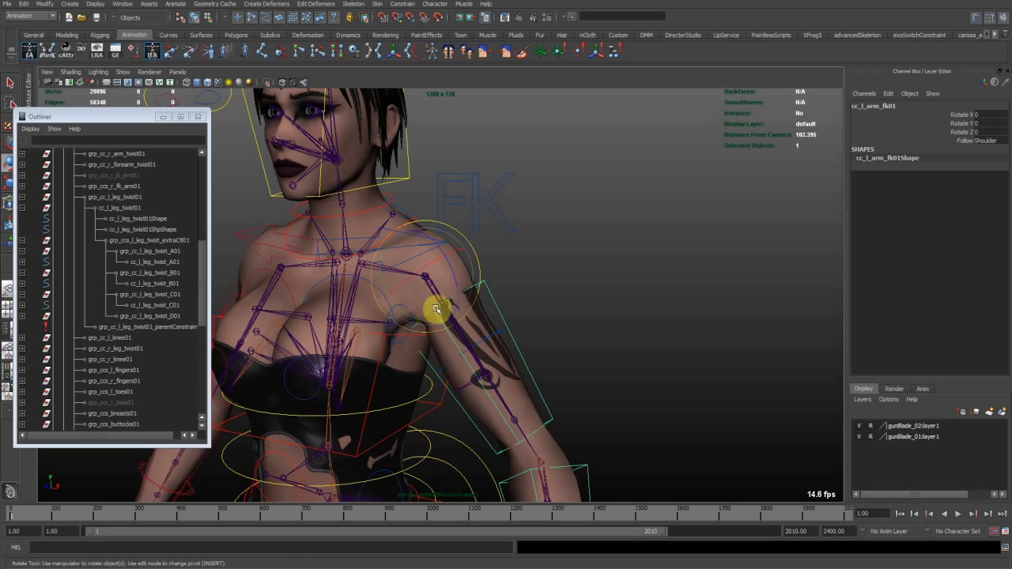
{"action": "left_click_drag", "start_coordinate": [424, 283], "coordinate": [436, 253], "text": "alt"}
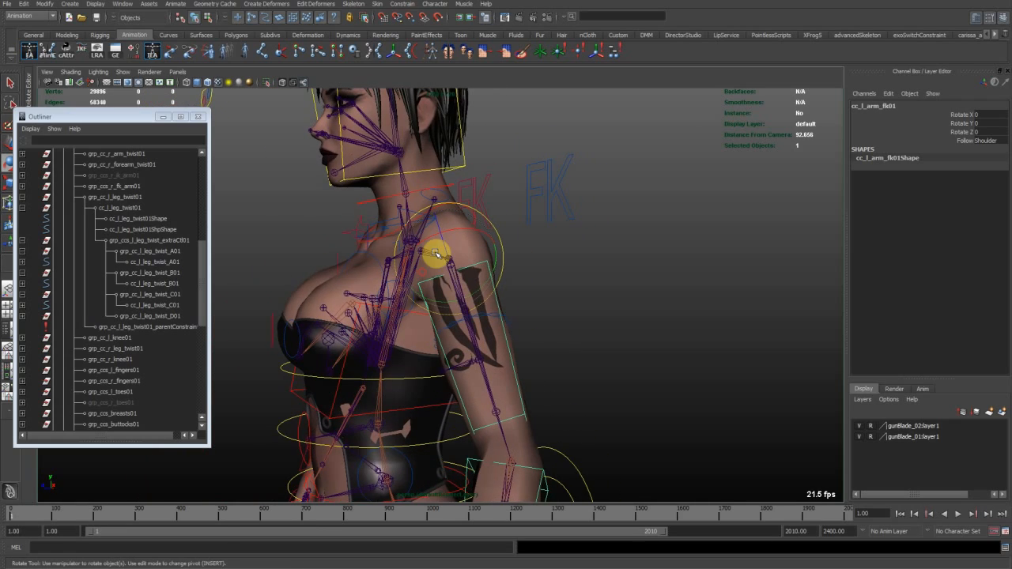
{"action": "left_click_drag", "start_coordinate": [527, 324], "coordinate": [422, 322], "text": "alt"}
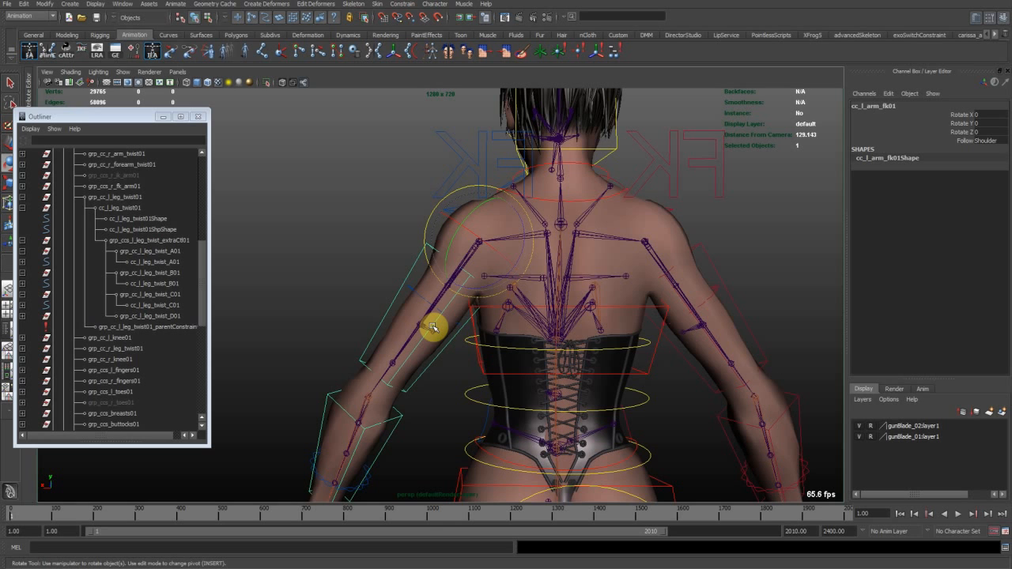
{"action": "right_click_drag", "start_coordinate": [465, 313], "coordinate": [503, 294], "text": "alt"}
{"action": "left_click_drag", "start_coordinate": [421, 301], "coordinate": [479, 303], "text": "alt"}
{"action": "middle_click_drag", "start_coordinate": [479, 303], "coordinate": [494, 264], "text": "alt"}
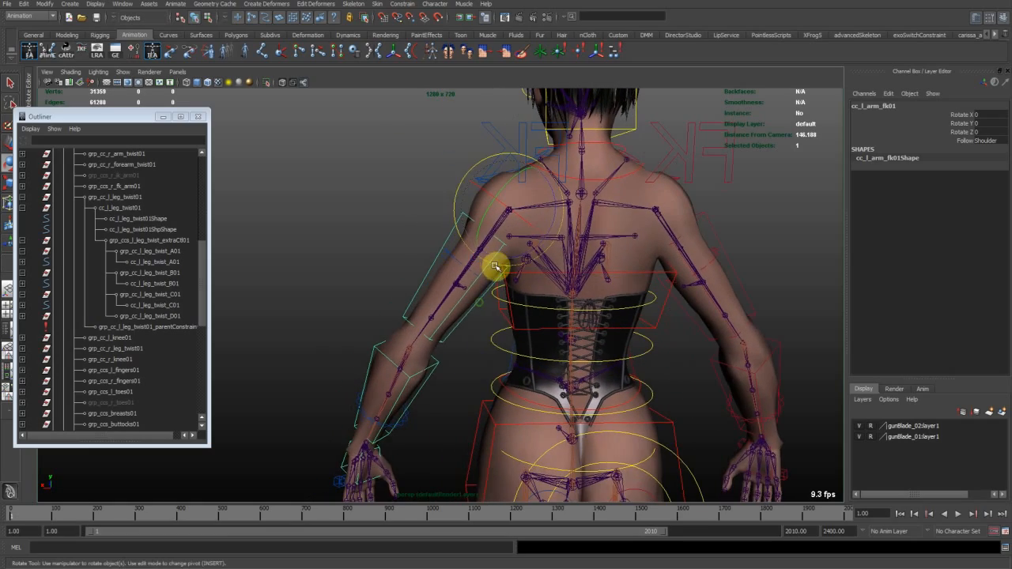
Examine the left forearm, wrist and finger joints and their controls up close.
{"action": "left_click_drag", "start_coordinate": [405, 302], "coordinate": [549, 366], "text": "alt"}
{"action": "middle_click_drag", "start_coordinate": [510, 482], "coordinate": [454, 273], "text": "alt"}
{"action": "right_click_drag", "start_coordinate": [474, 332], "coordinate": [567, 403], "text": "alt"}
{"action": "right_click_drag", "start_coordinate": [479, 406], "coordinate": [431, 289], "text": "alt"}
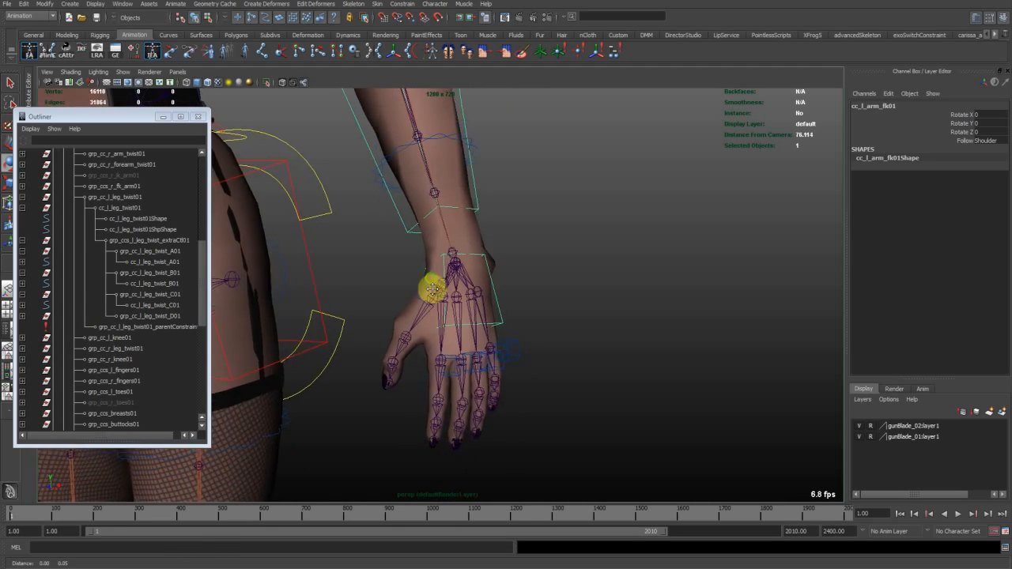
{"action": "middle_click_drag", "start_coordinate": [432, 289], "coordinate": [473, 417], "text": "alt"}
{"action": "right_click_drag", "start_coordinate": [564, 383], "coordinate": [419, 317], "text": "alt"}
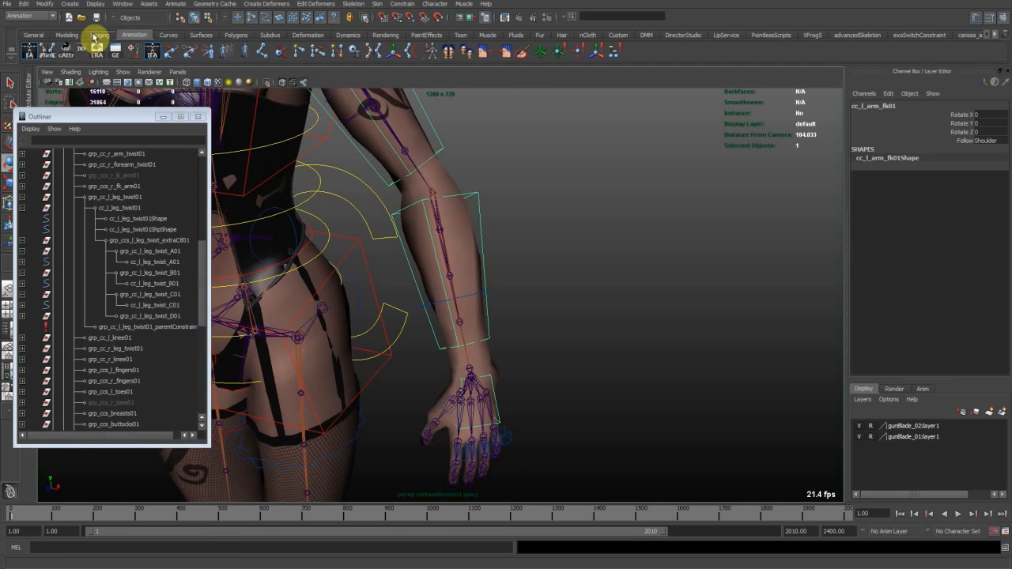
Draw a four-joint test chain with a short middle segment beside the left hand using the Joint tool.
{"action": "left_click", "coordinate": [93, 34]}
{"action": "left_click", "coordinate": [211, 53]}
{"action": "left_click_drag", "start_coordinate": [523, 345], "coordinate": [484, 386], "text": "alt"}
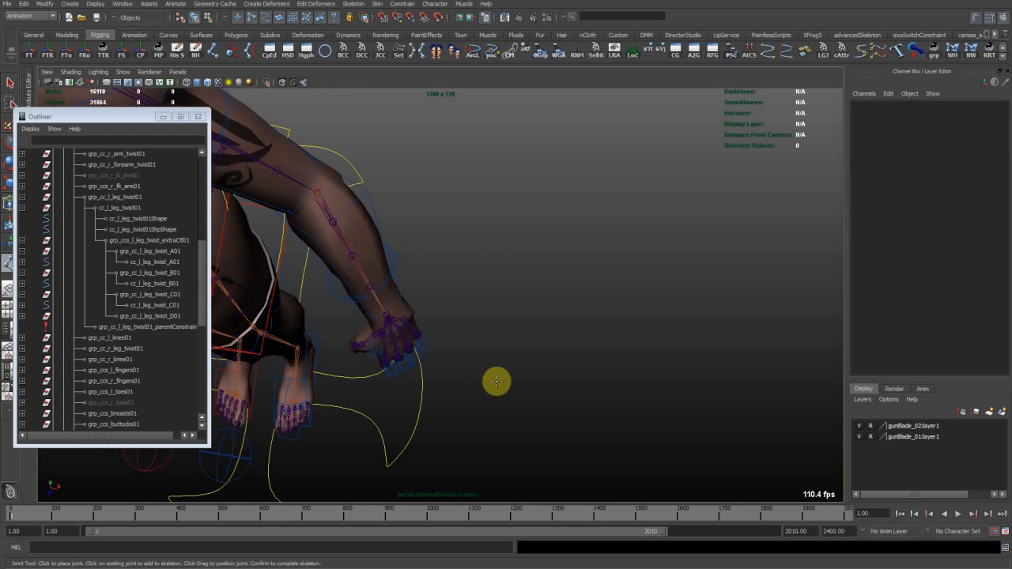
{"action": "left_click", "coordinate": [468, 392]}
{"action": "left_click", "coordinate": [601, 377]}
{"action": "left_click", "coordinate": [641, 381]}
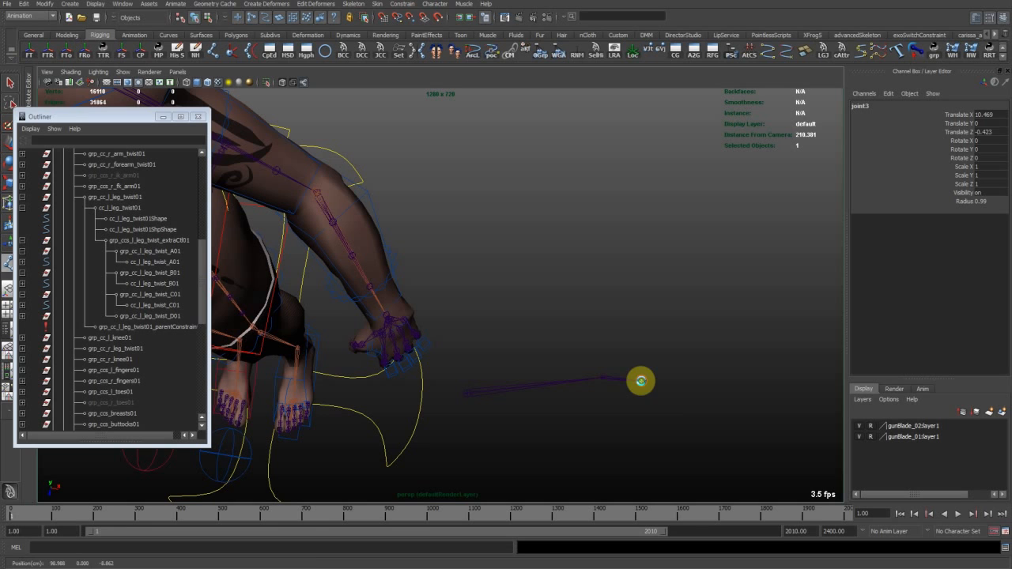
{"action": "left_click", "coordinate": [796, 442]}
{"action": "key", "text": "Return"}
Move the test chain's root to the left shoulder and rotate the chain toward the direction of the arm.
{"action": "left_click_drag", "start_coordinate": [536, 404], "coordinate": [445, 273], "text": "alt"}
{"action": "middle_click_drag", "start_coordinate": [445, 273], "coordinate": [597, 411], "text": "alt"}
{"action": "middle_click_drag", "start_coordinate": [411, 255], "coordinate": [330, 131]}
{"action": "key", "text": "e"}
{"action": "middle_click_drag", "start_coordinate": [584, 177], "coordinate": [611, 260]}
{"action": "left_click_drag", "start_coordinate": [474, 214], "coordinate": [340, 198], "text": "alt"}
{"action": "middle_click_drag", "start_coordinate": [463, 190], "coordinate": [526, 269], "text": "alt"}
{"action": "right_click_drag", "start_coordinate": [527, 269], "coordinate": [460, 246], "text": "alt"}
{"action": "left_click_drag", "start_coordinate": [460, 246], "coordinate": [348, 229], "text": "alt"}
Refine the test chain's position and rotation along the left arm and scale joint1 to 0.685 in X.
{"action": "middle_click_drag", "start_coordinate": [578, 249], "coordinate": [556, 202]}
{"action": "key", "text": "w"}
{"action": "middle_click_drag", "start_coordinate": [558, 202], "coordinate": [575, 218]}
{"action": "key", "text": "r"}
{"action": "left_click_drag", "start_coordinate": [456, 258], "coordinate": [562, 244], "text": "alt"}
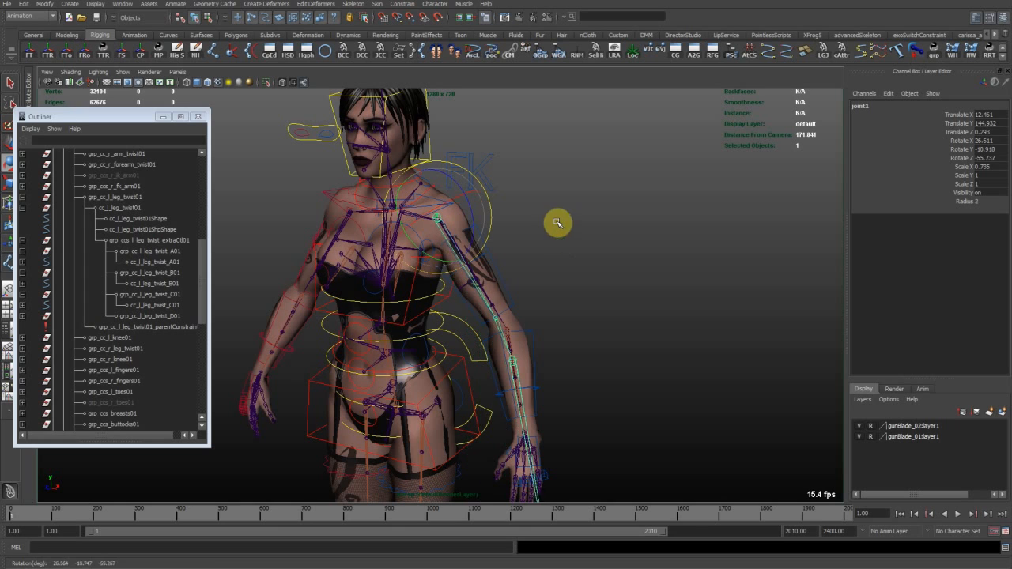
{"action": "left_click_drag", "start_coordinate": [461, 251], "coordinate": [541, 343], "text": "alt"}
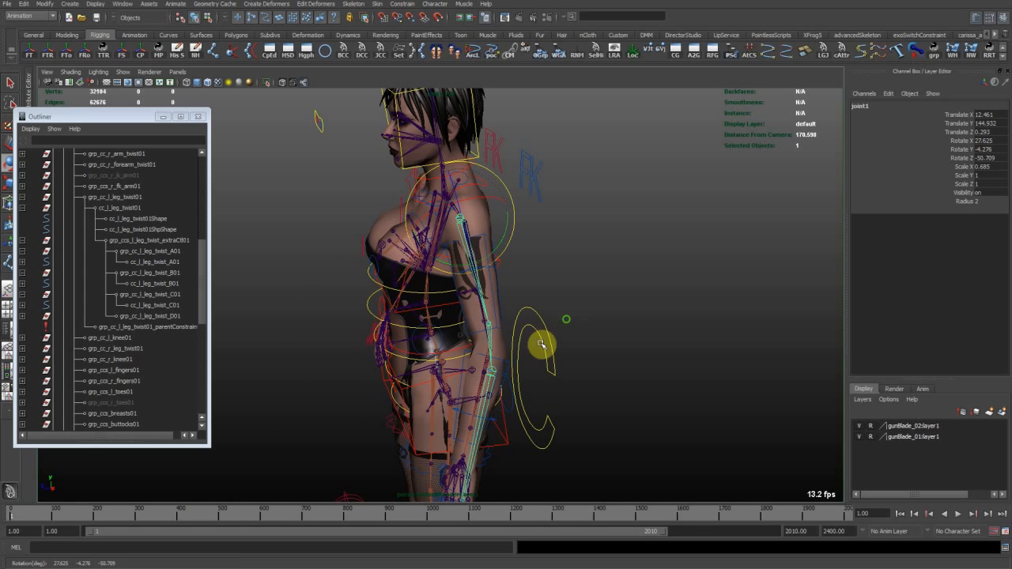
Scale the test chain's elbow segment to 0.446 in X so its joints fit around the left elbow.
{"action": "left_click", "coordinate": [490, 388]}
{"action": "middle_click_drag", "start_coordinate": [491, 400], "coordinate": [476, 355], "text": "alt"}
{"action": "key", "text": "r"}
{"action": "left_click", "coordinate": [479, 315]}
{"action": "key", "text": "ctrl+z"}
{"action": "left_click_drag", "start_coordinate": [474, 314], "coordinate": [627, 285]}
{"action": "left_click", "coordinate": [627, 284]}
Select both elbow joints of the test chain and rotate them together about Y to bend the forearm upward.
{"action": "middle_click_drag", "start_coordinate": [519, 187], "coordinate": [488, 271], "text": "alt"}
{"action": "right_click_drag", "start_coordinate": [487, 271], "coordinate": [643, 330], "text": "alt"}
{"action": "left_click_drag", "start_coordinate": [643, 331], "coordinate": [437, 303], "text": "alt"}
{"action": "left_click", "coordinate": [407, 334]}
{"action": "key", "text": "e"}
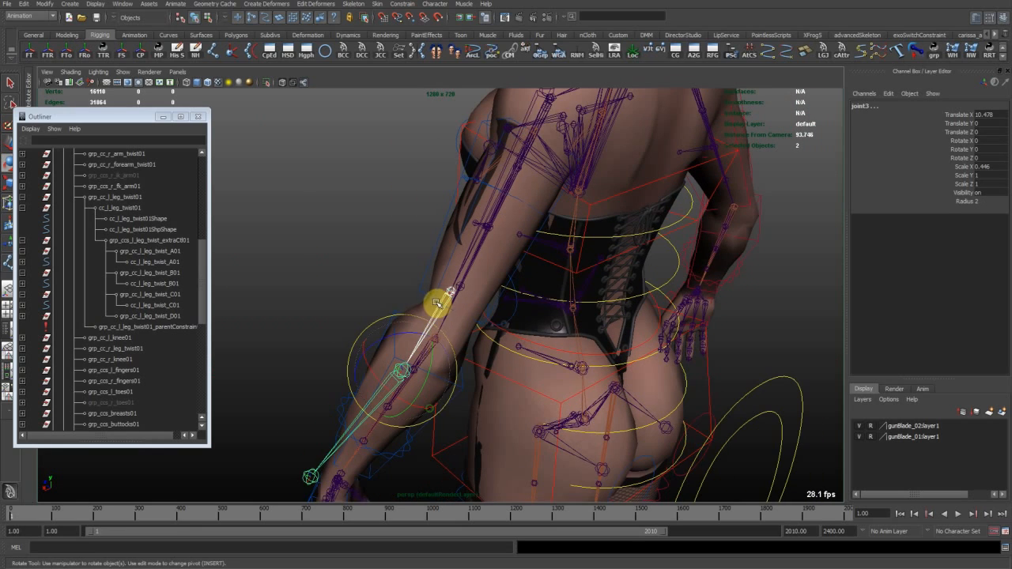
{"action": "left_click_drag", "start_coordinate": [479, 351], "coordinate": [589, 226], "text": "alt"}
{"action": "left_click", "coordinate": [501, 357]}
{"action": "middle_click_drag", "start_coordinate": [589, 226], "coordinate": [610, 333]}
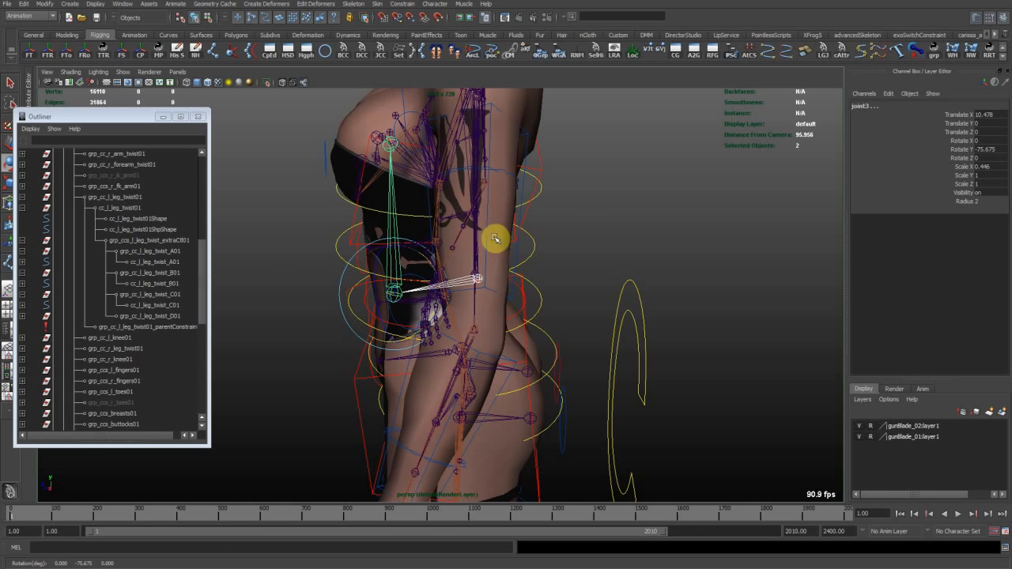
Bend the two elbow joints by different amounts in other views and return their Rotate Y to 0.
{"action": "left_click_drag", "start_coordinate": [518, 257], "coordinate": [587, 287], "text": "alt"}
{"action": "middle_click_drag", "start_coordinate": [587, 287], "coordinate": [504, 298]}
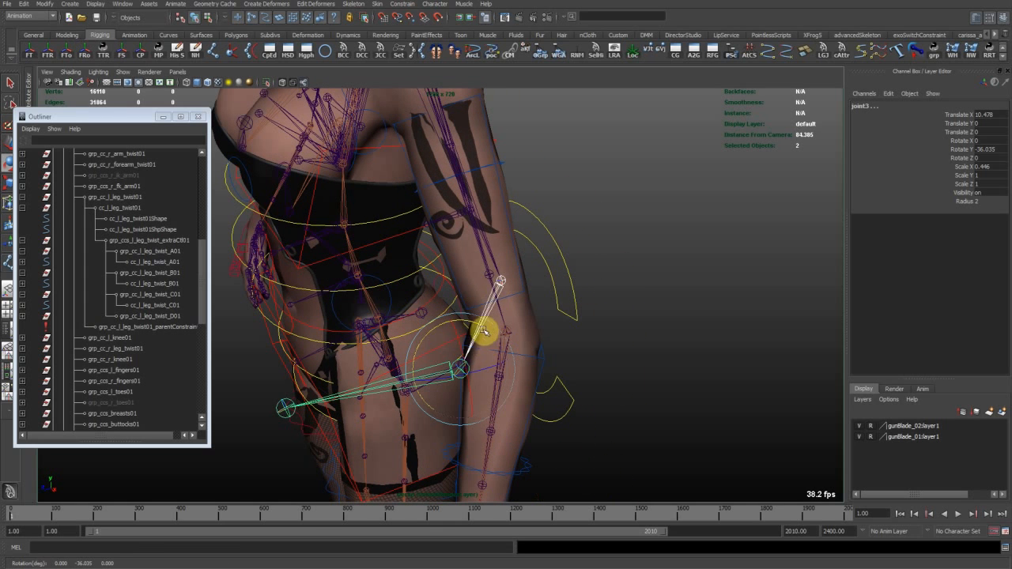
{"action": "middle_click_drag", "start_coordinate": [491, 363], "coordinate": [548, 316]}
{"action": "left_click_drag", "start_coordinate": [549, 319], "coordinate": [535, 243], "text": "alt"}
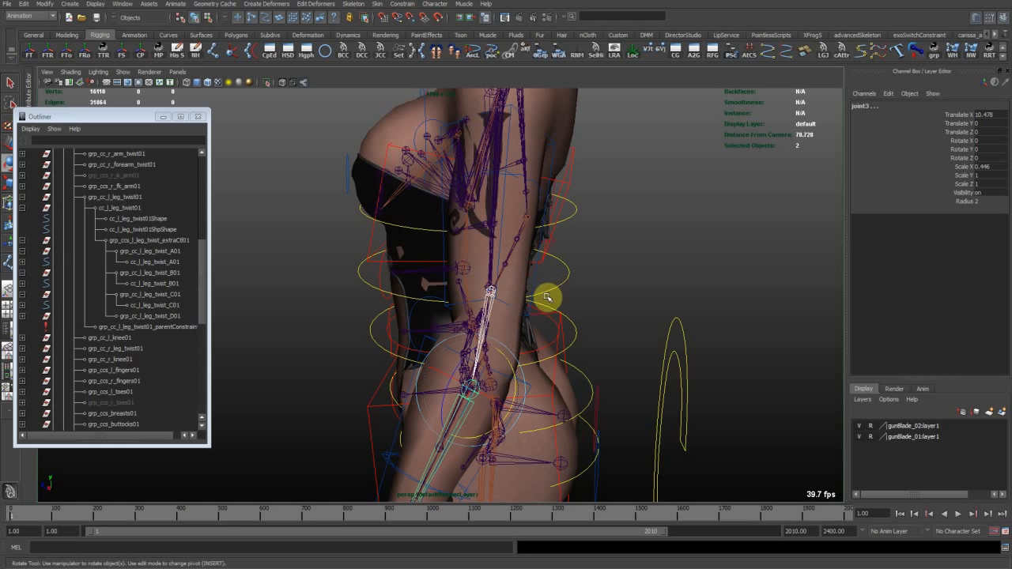
Select the test joint chain on the left arm and delete it.
{"action": "left_click_drag", "start_coordinate": [547, 297], "coordinate": [575, 251]}
{"action": "left_click_drag", "start_coordinate": [508, 293], "coordinate": [591, 305], "text": "alt"}
{"action": "left_click", "coordinate": [473, 231]}
{"action": "left_click", "coordinate": [471, 231]}
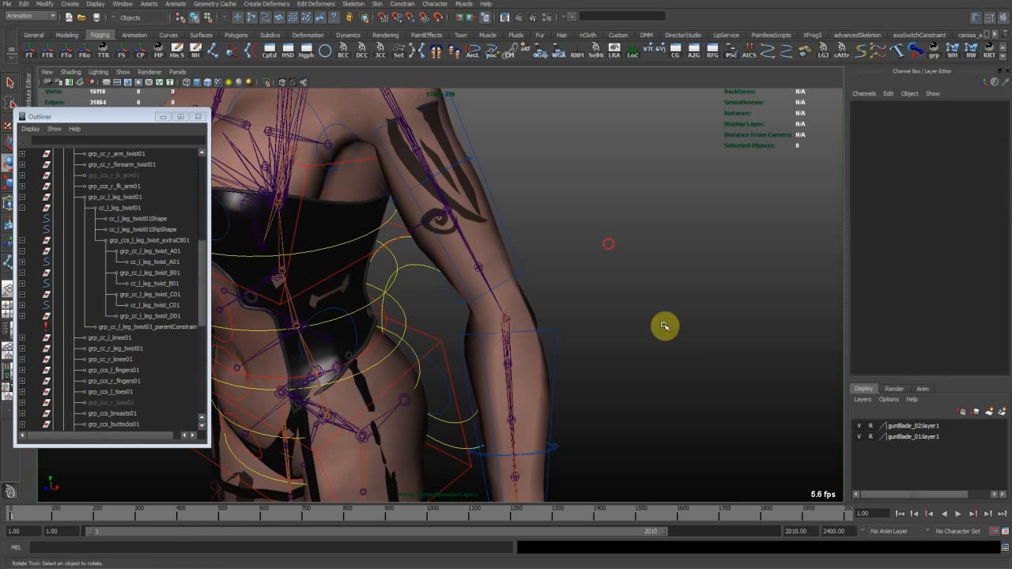
Select the left knee joint bn_l_knee_A01 and inspect its placement in a close view of the leg.
{"action": "right_click_drag", "start_coordinate": [665, 326], "coordinate": [506, 335], "text": "alt"}
{"action": "left_click_drag", "start_coordinate": [493, 343], "coordinate": [448, 321], "text": "alt"}
{"action": "middle_click_drag", "start_coordinate": [436, 356], "coordinate": [434, 230], "text": "alt"}
{"action": "left_click_drag", "start_coordinate": [486, 407], "coordinate": [397, 400], "text": "alt"}
{"action": "middle_click_drag", "start_coordinate": [397, 400], "coordinate": [396, 289], "text": "alt"}
{"action": "right_click_drag", "start_coordinate": [396, 289], "coordinate": [473, 335], "text": "alt"}
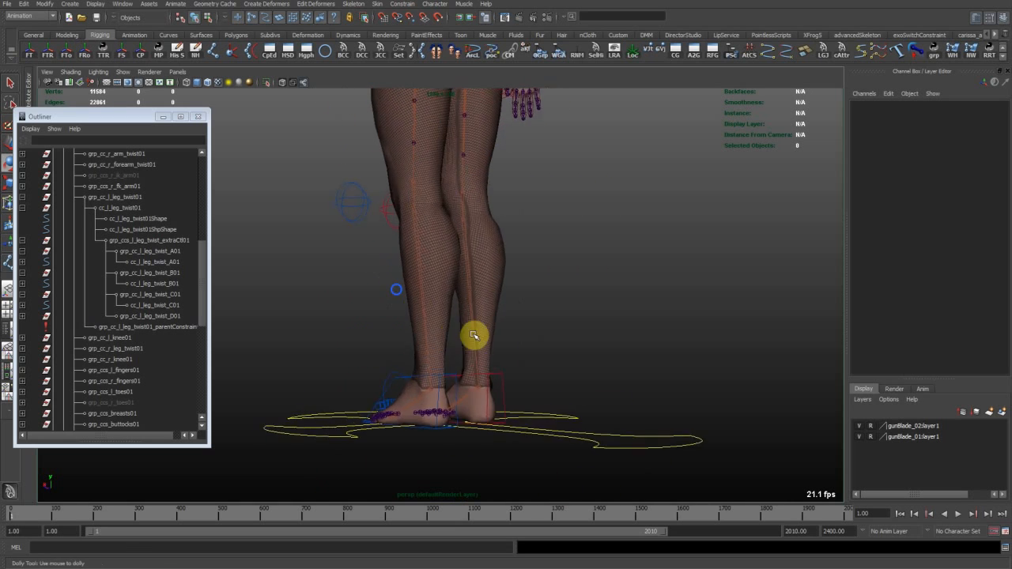
{"action": "left_click_drag", "start_coordinate": [474, 335], "coordinate": [468, 384], "text": "alt"}
{"action": "left_click", "coordinate": [450, 385]}
{"action": "middle_click_drag", "start_coordinate": [367, 179], "coordinate": [418, 337], "text": "alt"}
{"action": "right_click_drag", "start_coordinate": [418, 337], "coordinate": [490, 376], "text": "alt"}
{"action": "left_click", "coordinate": [451, 356]}
{"action": "middle_click_drag", "start_coordinate": [452, 356], "coordinate": [430, 302], "text": "alt"}
{"action": "mouse_move", "coordinate": [431, 302]}
{"action": "right_mouse_down", "text": "alt"}
{"action": "mouse_move", "coordinate": [448, 316]}
{"action": "mouse_move", "coordinate": [445, 297]}
{"action": "right_mouse_up", "text": "alt"}
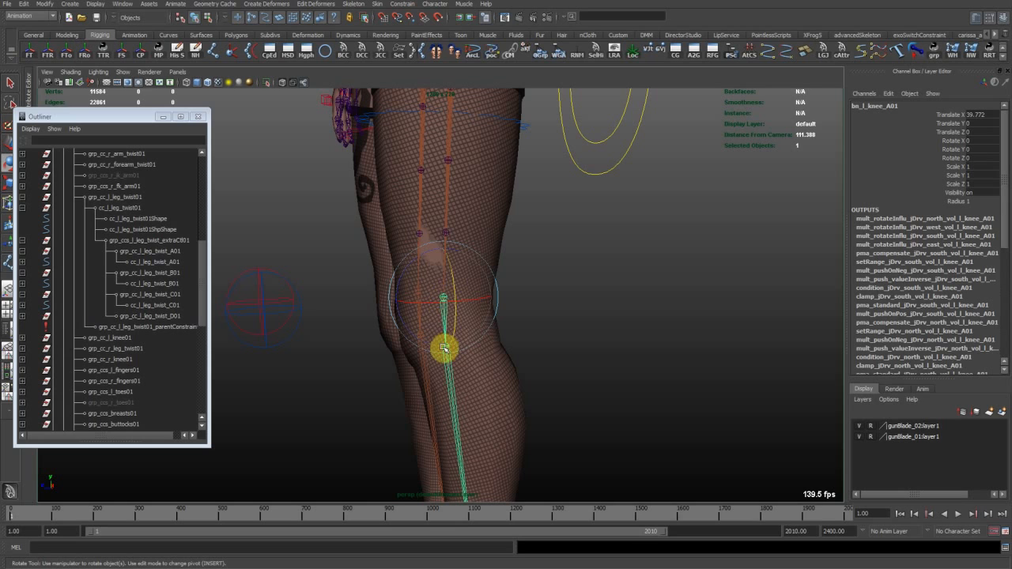
Review the left leg control cc_l_leg01, view the leg from the side, and clear the selection.
{"action": "left_click", "coordinate": [570, 343]}
{"action": "right_click_drag", "start_coordinate": [569, 343], "coordinate": [494, 241], "text": "alt"}
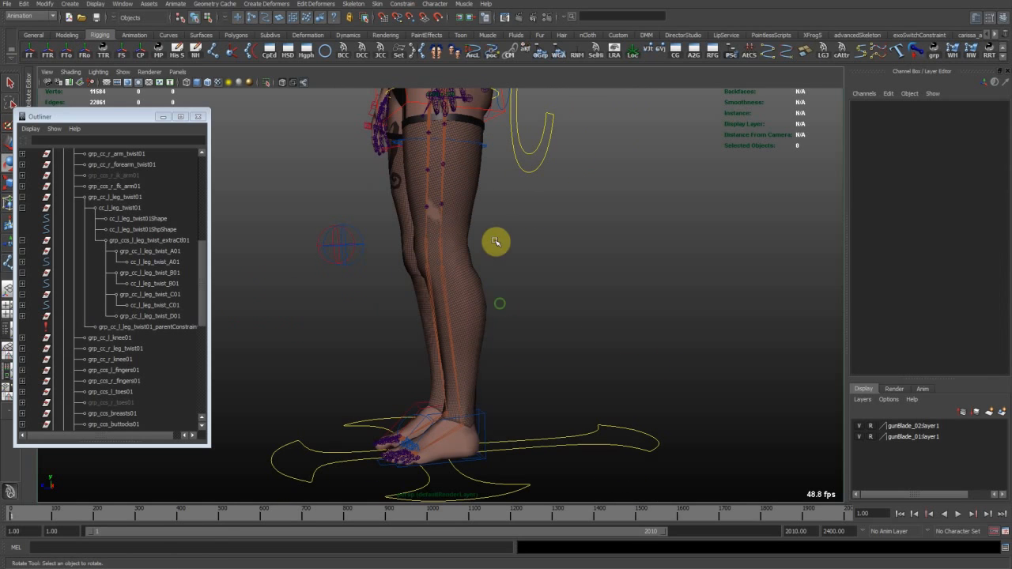
{"action": "left_click", "coordinate": [477, 414]}
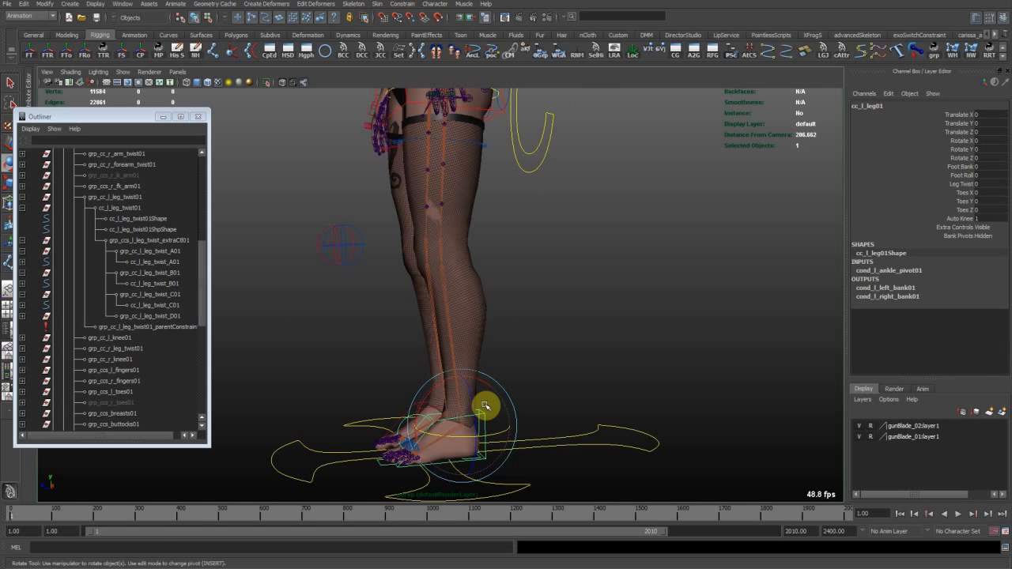
{"action": "left_click_drag", "start_coordinate": [543, 363], "coordinate": [529, 355], "text": "alt"}
{"action": "key", "text": "w"}
{"action": "middle_click_drag", "start_coordinate": [526, 271], "coordinate": [525, 337], "text": "alt"}
{"action": "left_click_drag", "start_coordinate": [525, 337], "coordinate": [551, 335], "text": "alt"}
{"action": "left_click", "coordinate": [554, 332]}
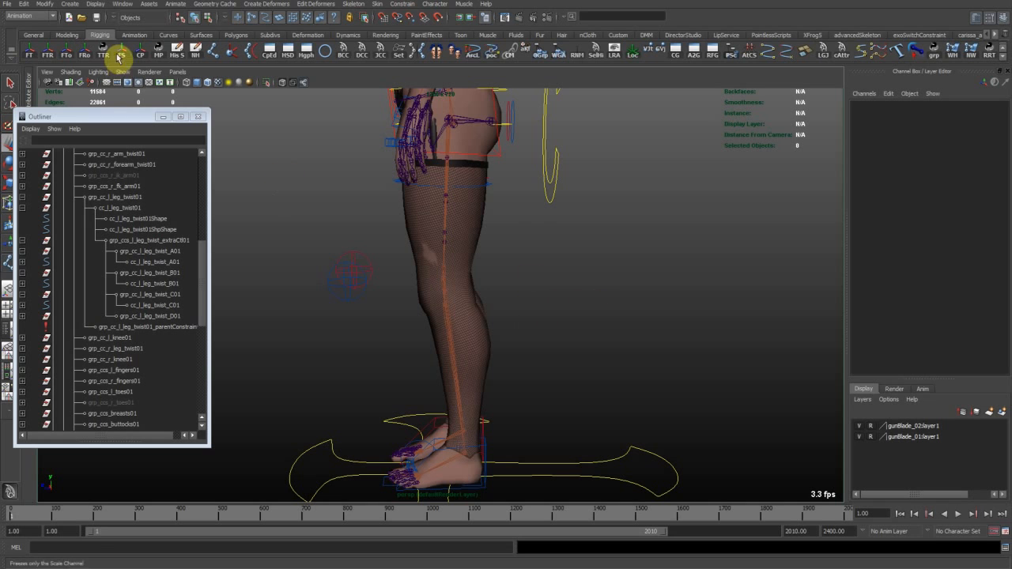
Switch the viewport to the orthographic side view and frame the character's legs.
{"action": "right_click_drag", "start_coordinate": [529, 237], "coordinate": [508, 282], "text": "alt"}
{"action": "key", "text": "space"}
{"action": "key", "text": "space"}
{"action": "key", "text": "space"}
{"action": "right_click_drag", "start_coordinate": [743, 390], "coordinate": [472, 308], "text": "alt"}
{"action": "middle_click_drag", "start_coordinate": [532, 237], "coordinate": [402, 314], "text": "alt"}
{"action": "right_click_drag", "start_coordinate": [535, 440], "coordinate": [372, 300], "text": "alt"}
{"action": "middle_click_drag", "start_coordinate": [524, 228], "coordinate": [332, 284], "text": "alt"}
{"action": "right_click_drag", "start_coordinate": [601, 217], "coordinate": [514, 222], "text": "alt"}
{"action": "middle_click_drag", "start_coordinate": [623, 213], "coordinate": [492, 264], "text": "alt"}
{"action": "middle_click_drag", "start_coordinate": [390, 208], "coordinate": [675, 231], "text": "alt"}
{"action": "middle_click_drag", "start_coordinate": [408, 293], "coordinate": [483, 282], "text": "alt"}
{"action": "right_click_drag", "start_coordinate": [483, 282], "coordinate": [534, 249], "text": "alt"}
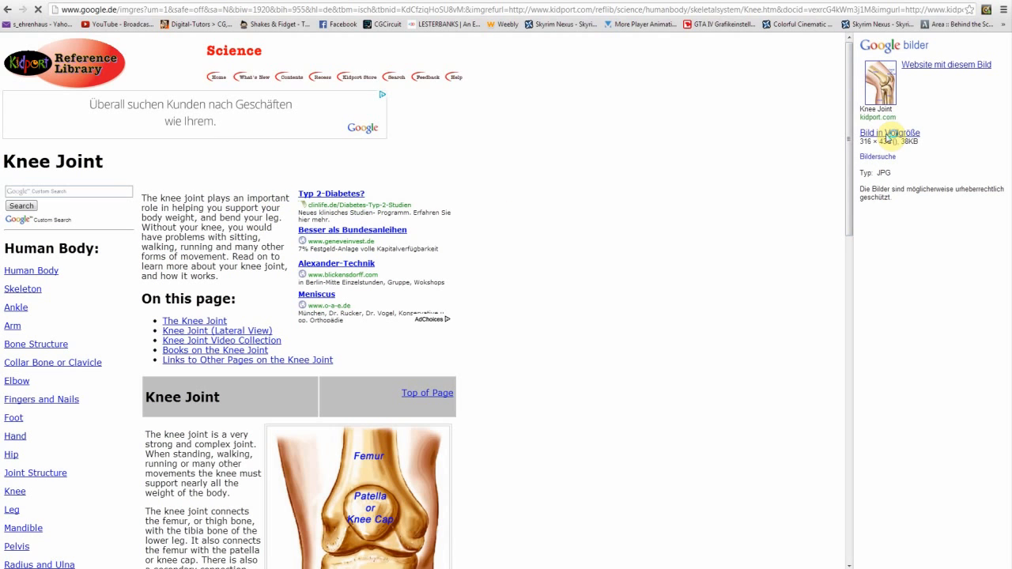
Open the full-size Knee Joint image in the browser, place it beside the side view, and select the rig's knee joints for comparison.
{"action": "left_click", "coordinate": [886, 134]}
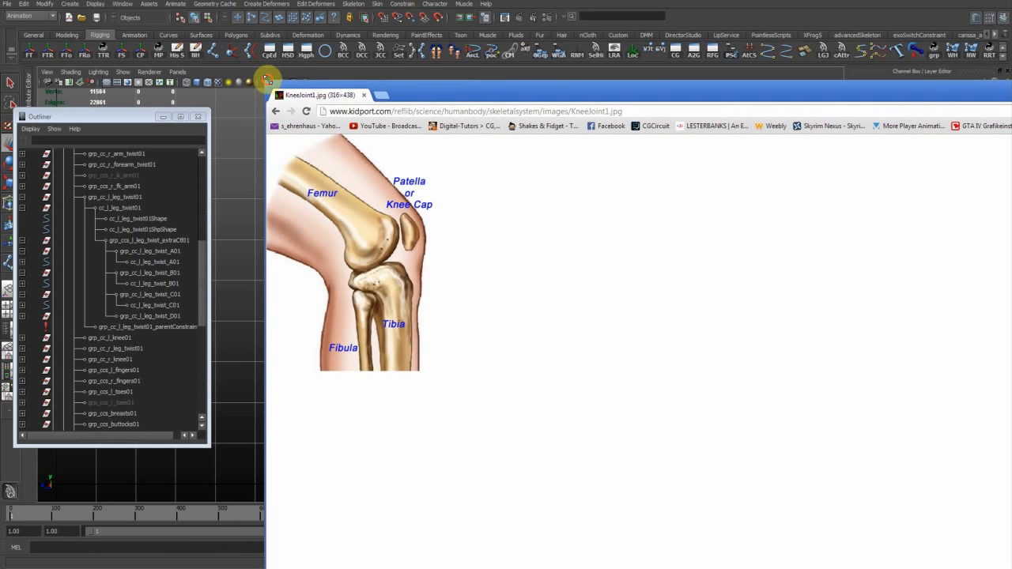
{"action": "left_click_drag", "start_coordinate": [267, 80], "coordinate": [512, 47]}
{"action": "middle_click_drag", "start_coordinate": [421, 284], "coordinate": [354, 336], "text": "alt"}
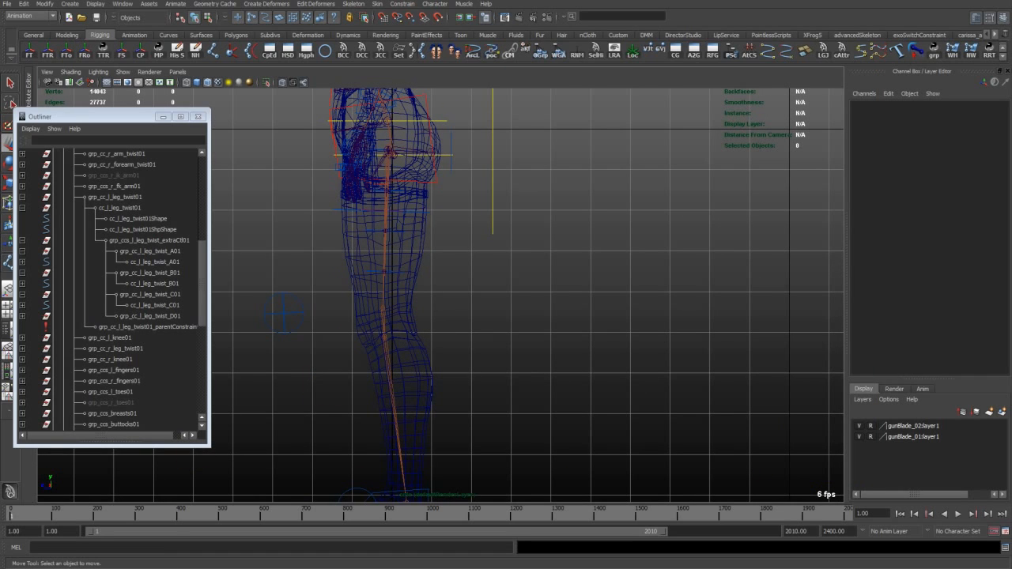
{"action": "key", "text": "alt+Tab"}
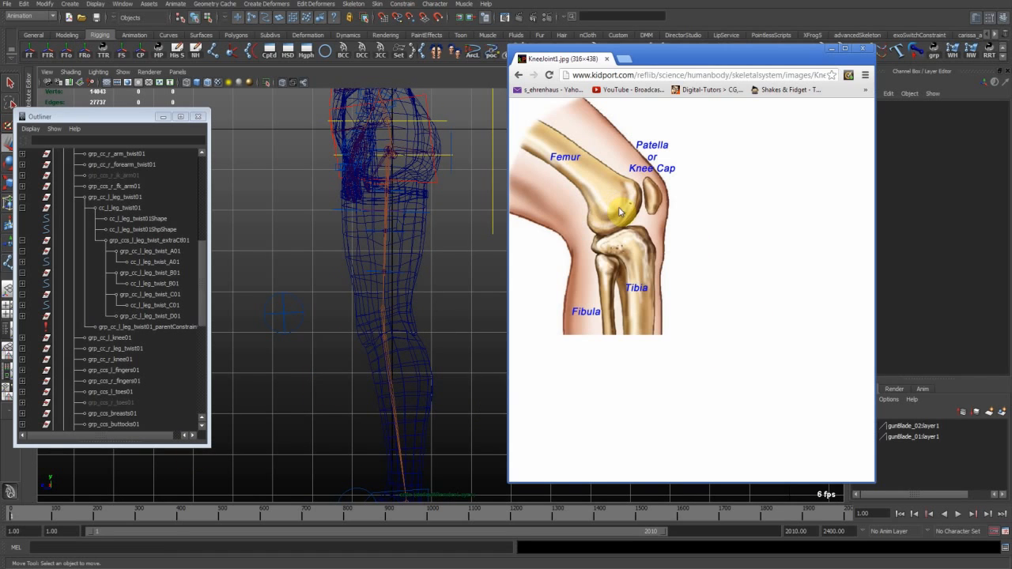
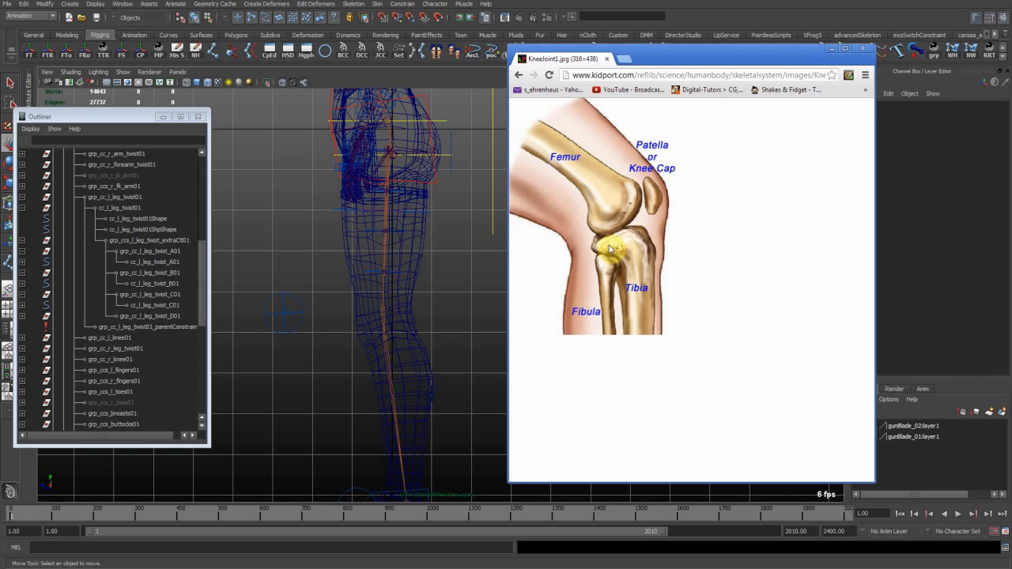
{"action": "left_click", "coordinate": [387, 323]}
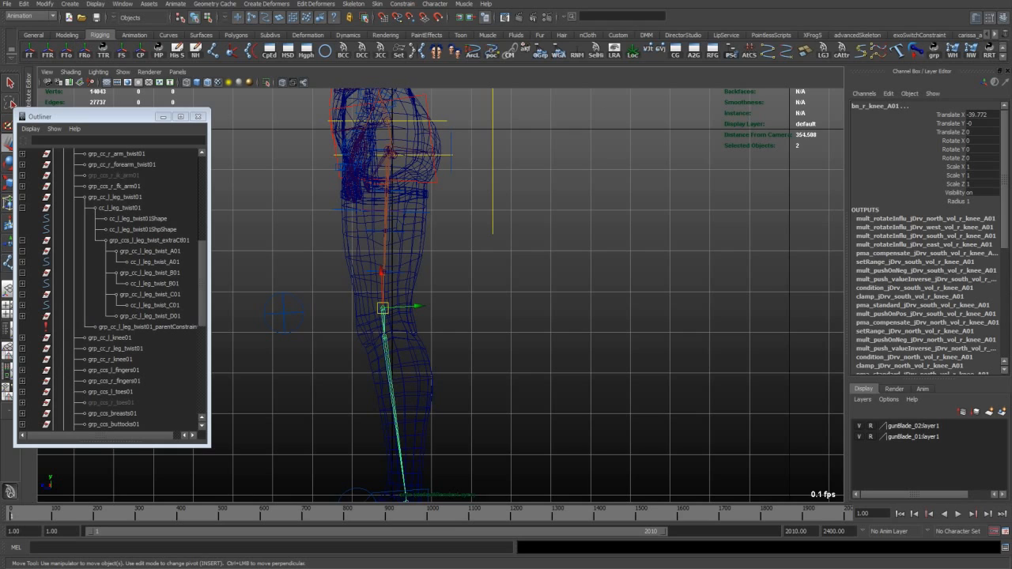
{"action": "key", "text": "alt+Tab"}
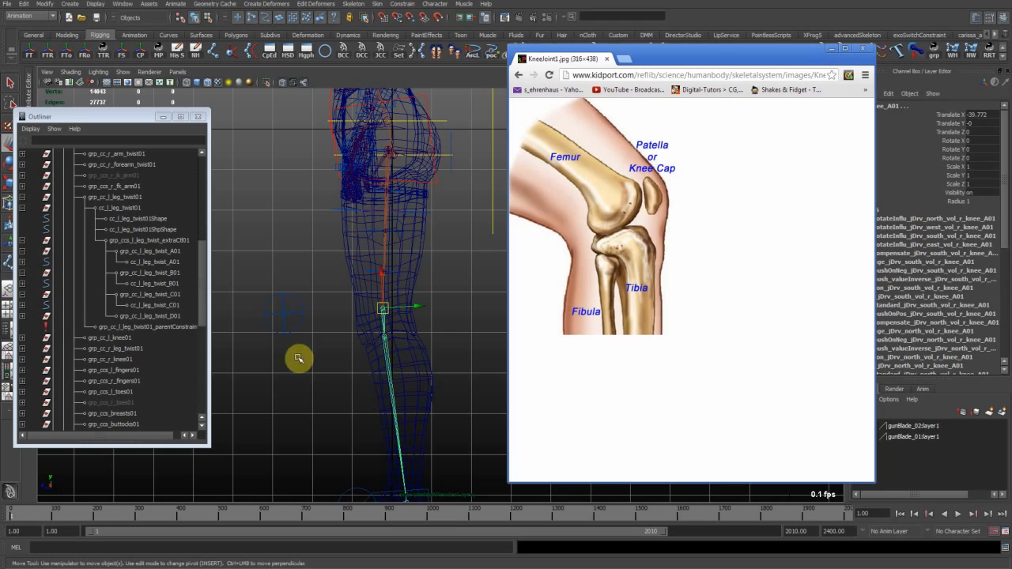
Search Google Images for "elbow bone" in a new browser tab.
{"action": "left_click", "coordinate": [624, 59]}
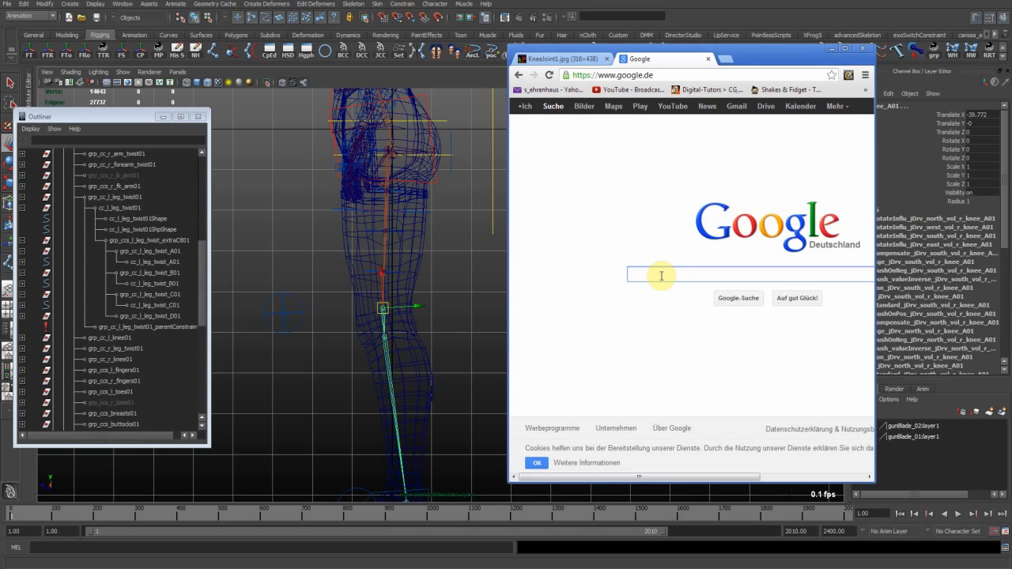
{"action": "type", "text": "elbow bone"}
{"action": "key", "text": "Return"}
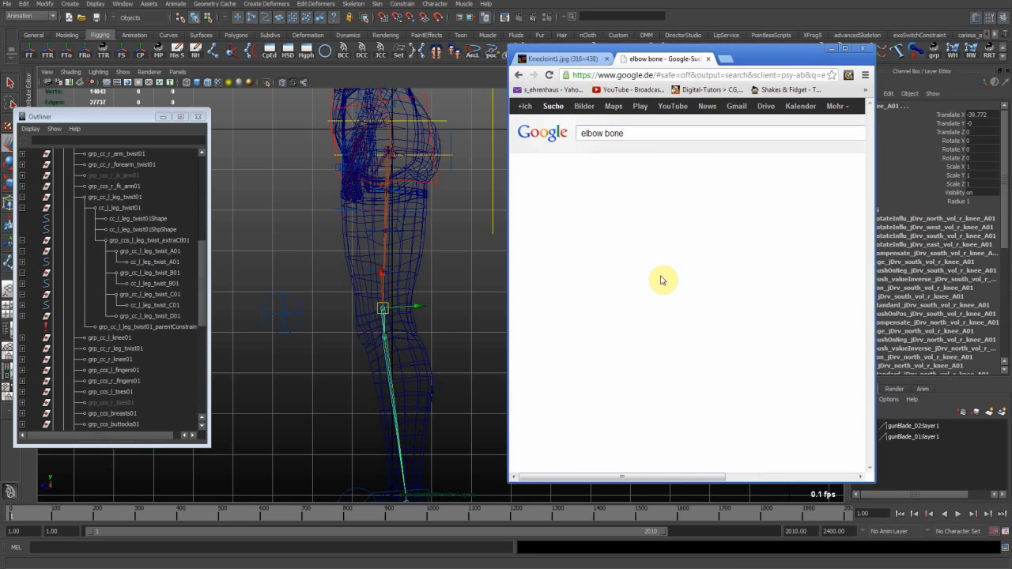
{"action": "left_click", "coordinate": [585, 107]}
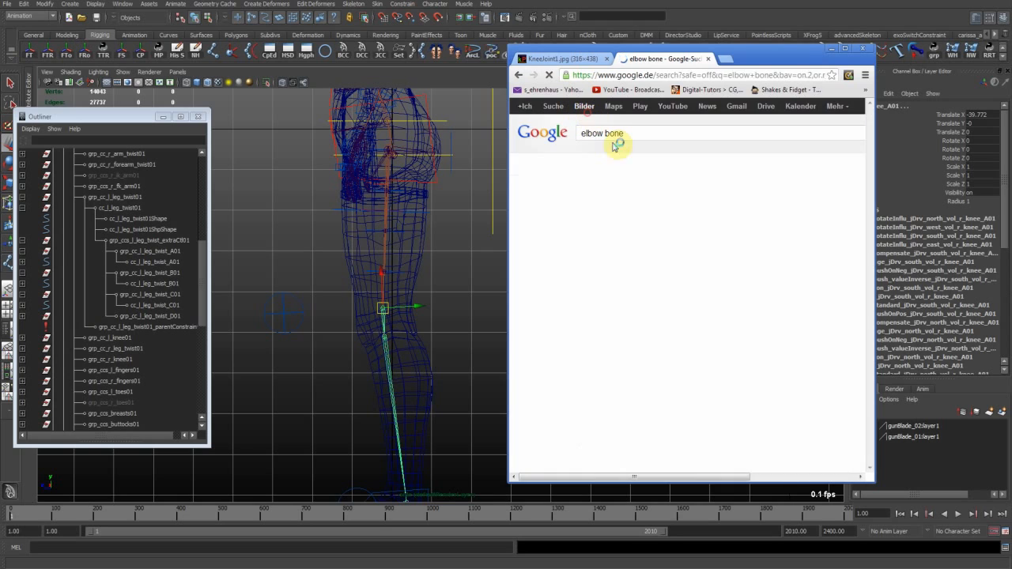
Open the elbow_anatomy01a.jpg result at full size and study how the humerus meets the ulna.
{"action": "mouse_move", "coordinate": [719, 275]}
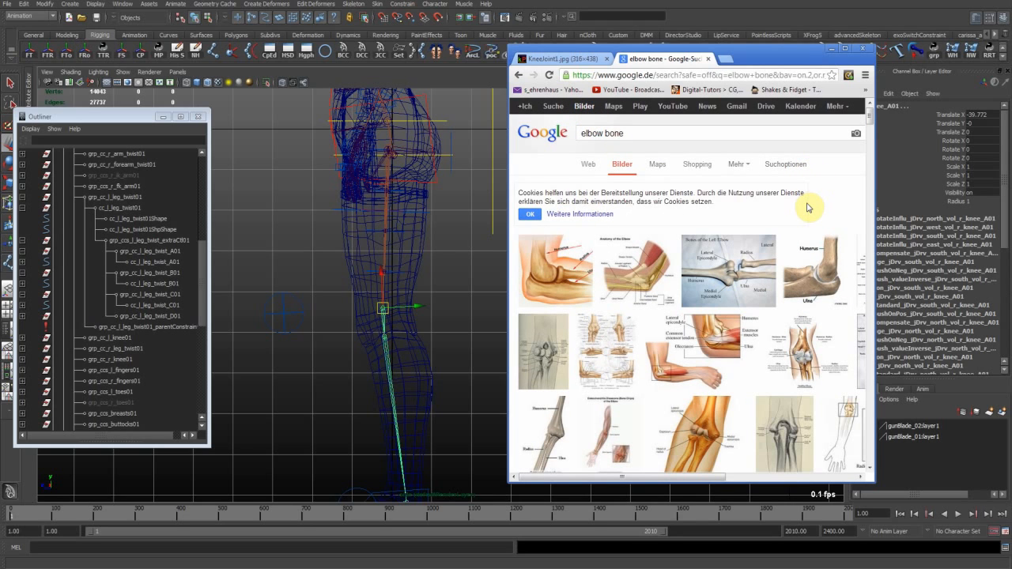
{"action": "mouse_move", "coordinate": [838, 275]}
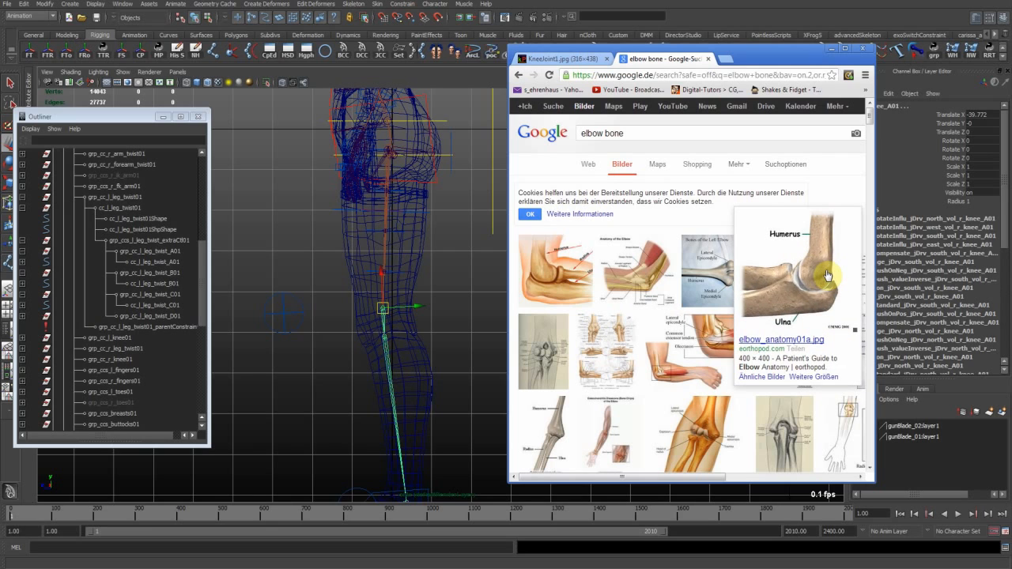
{"action": "left_click", "coordinate": [827, 274]}
{"action": "left_click", "coordinate": [750, 205]}
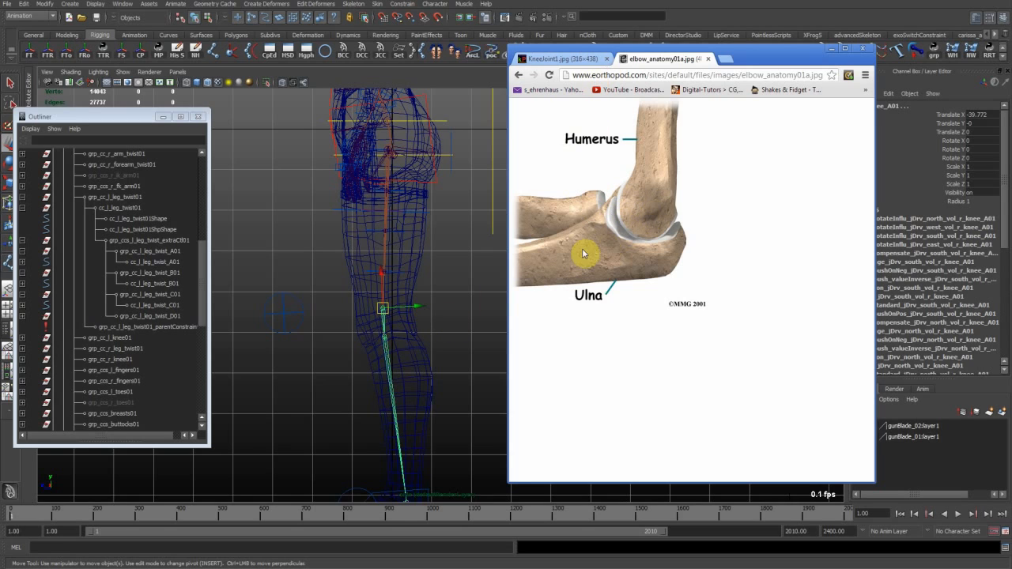
Return to the "elbow bone" image results, look through more elbow anatomy pictures, and close the browser window.
{"action": "left_click", "coordinate": [518, 74]}
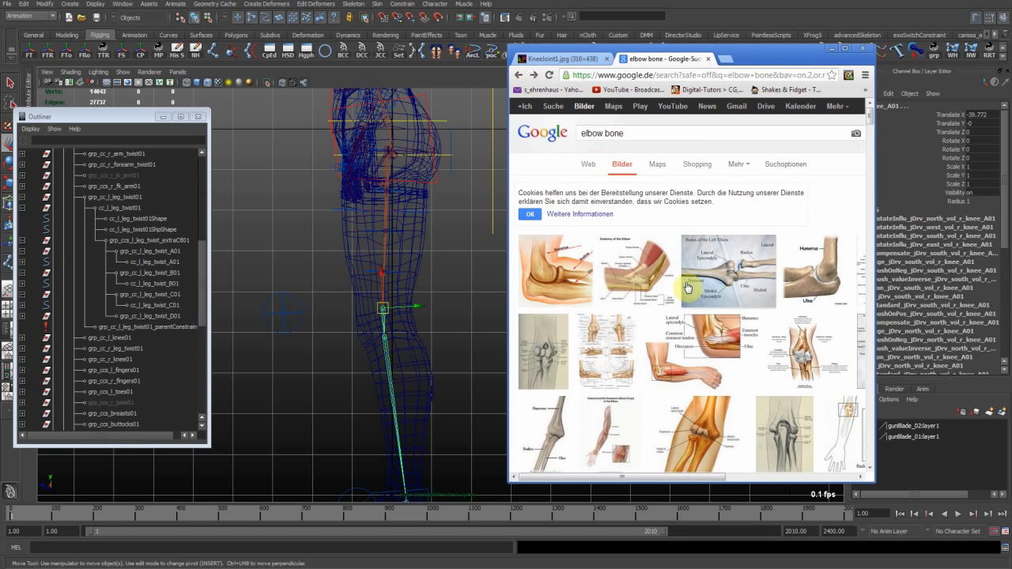
{"action": "scroll", "coordinate": [675, 285], "scroll_direction": "down", "scroll_amount": 3}
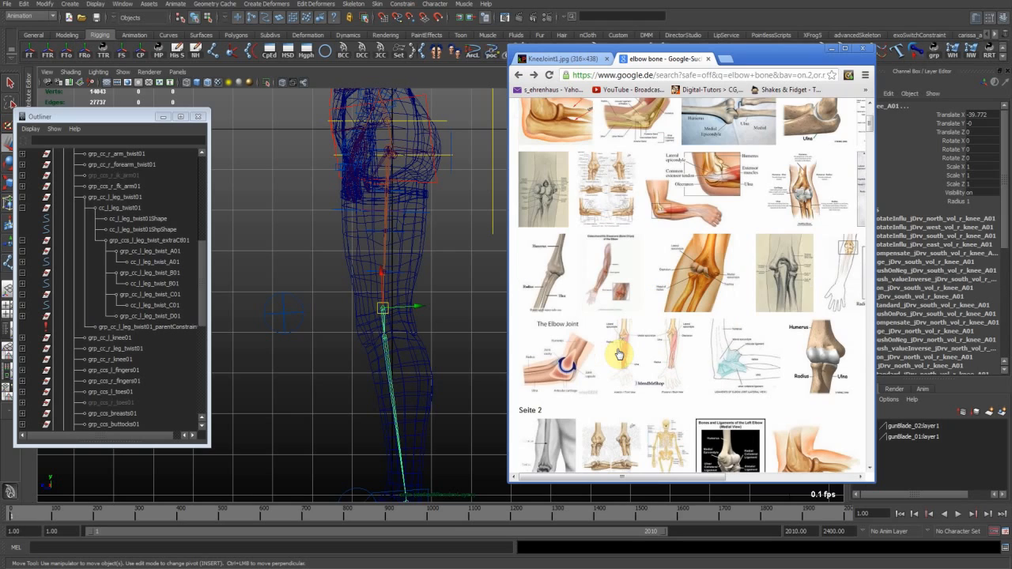
{"action": "scroll", "coordinate": [649, 342], "scroll_direction": "down", "scroll_amount": 1}
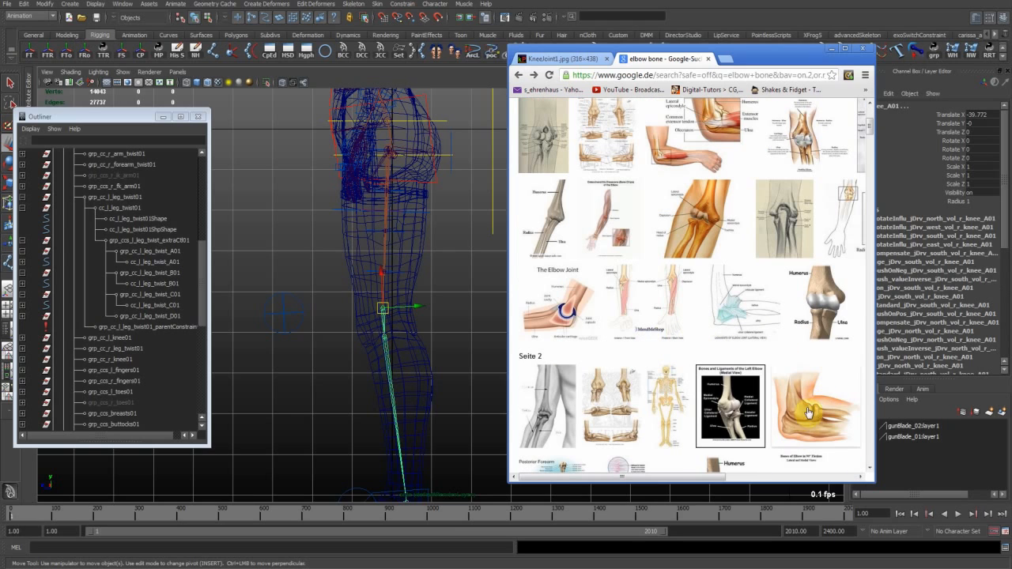
{"action": "mouse_move", "coordinate": [817, 403]}
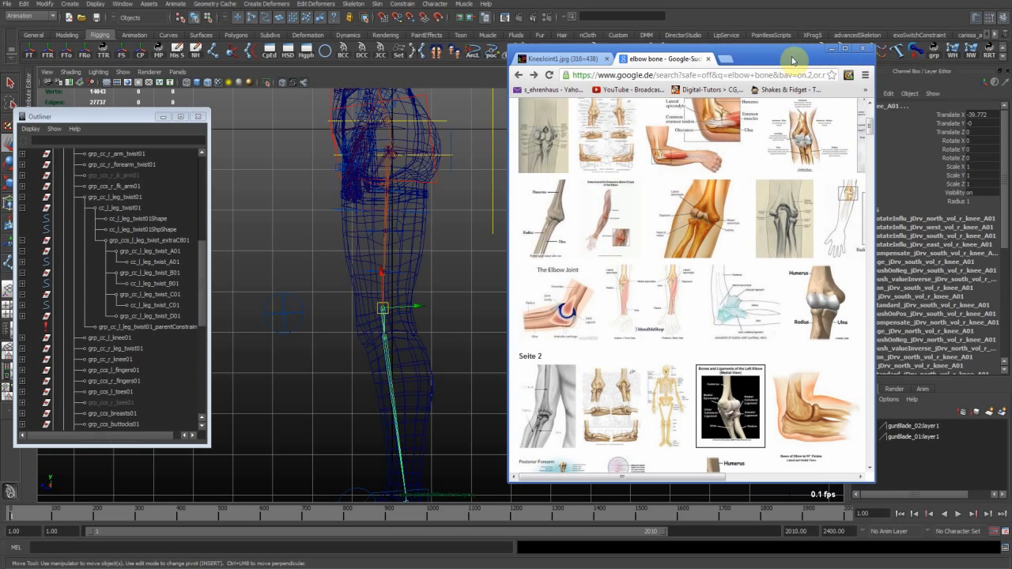
{"action": "left_click", "coordinate": [865, 49]}
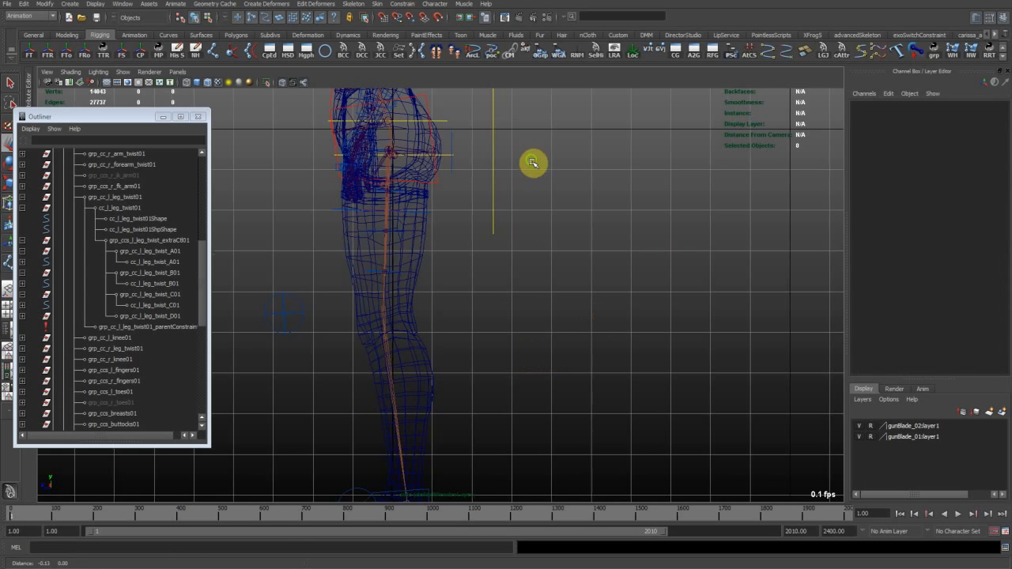
Switch back to the perspective view and bend the left elbow FK control to about -45.8 degrees in Rotate Y.
{"action": "key", "text": "space"}
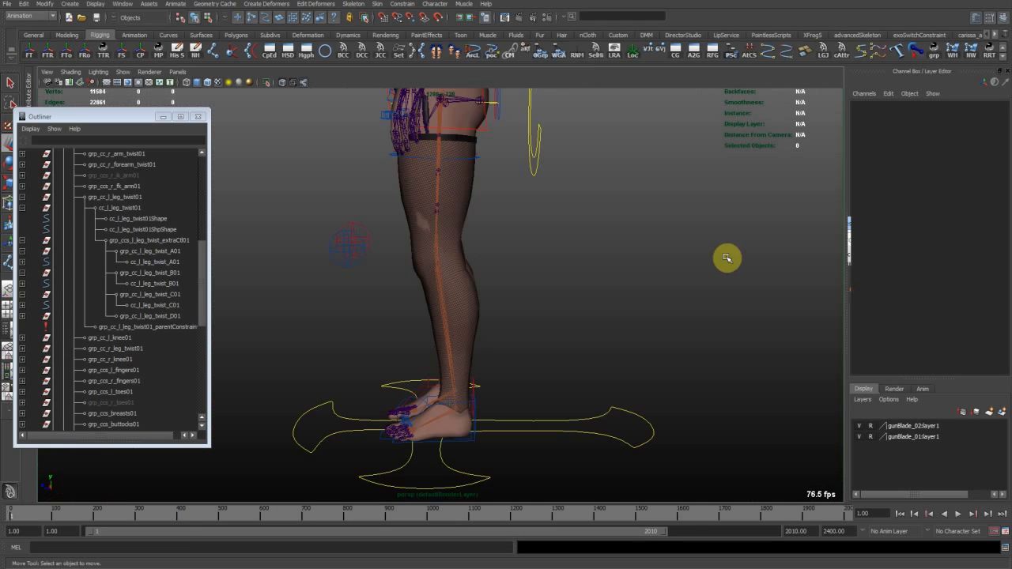
{"action": "middle_click_drag", "start_coordinate": [623, 225], "coordinate": [645, 366], "text": "alt"}
{"action": "left_click_drag", "start_coordinate": [514, 316], "coordinate": [639, 289], "text": "alt"}
{"action": "middle_click_drag", "start_coordinate": [640, 290], "coordinate": [559, 355], "text": "alt"}
{"action": "right_click_drag", "start_coordinate": [560, 355], "coordinate": [610, 326], "text": "alt"}
{"action": "left_click_drag", "start_coordinate": [649, 319], "coordinate": [623, 339], "text": "alt"}
{"action": "left_click", "coordinate": [609, 370]}
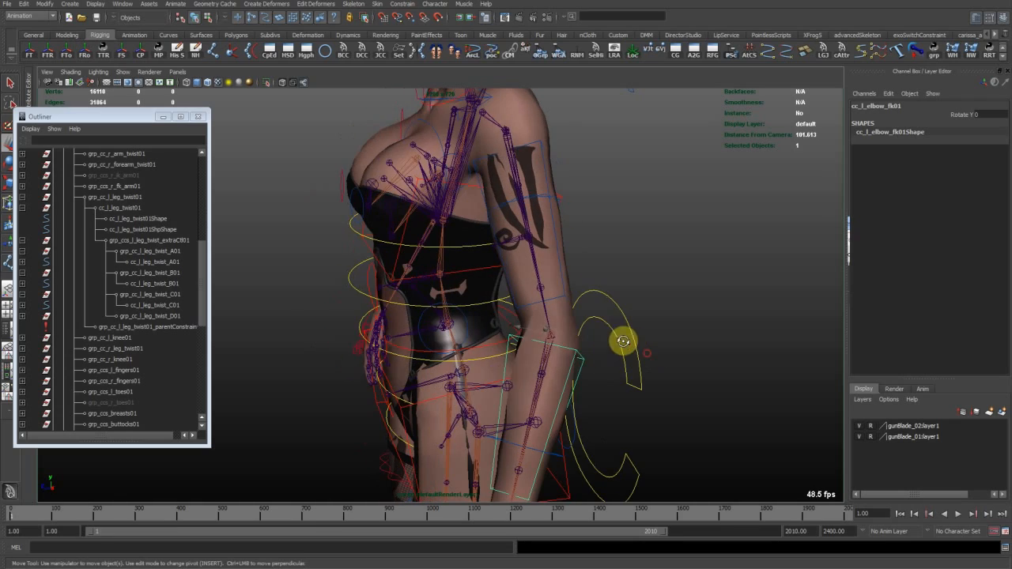
{"action": "key", "text": "e"}
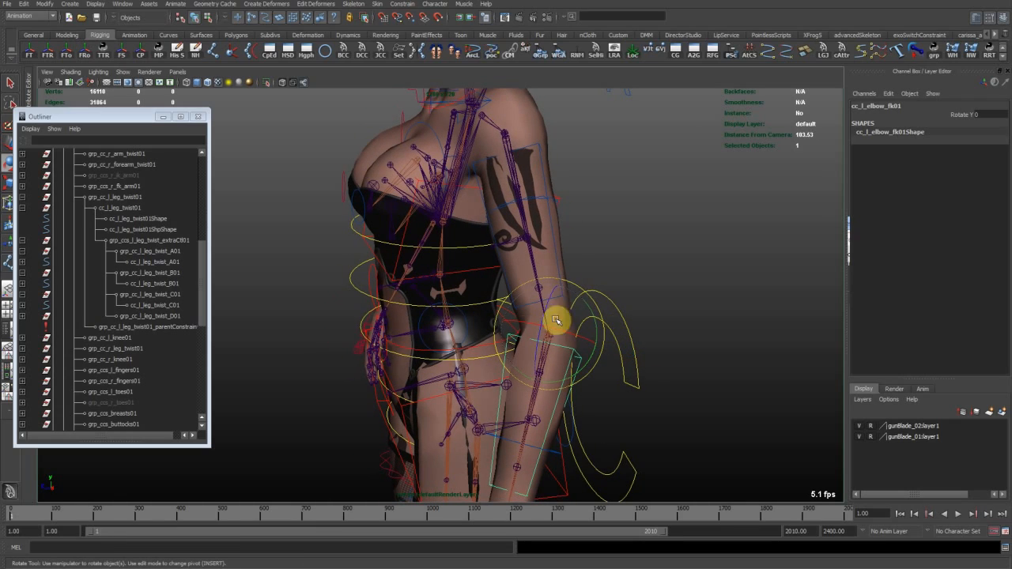
{"action": "left_click_drag", "start_coordinate": [606, 321], "coordinate": [662, 217], "text": "alt"}
{"action": "middle_click_drag", "start_coordinate": [662, 216], "coordinate": [682, 275]}
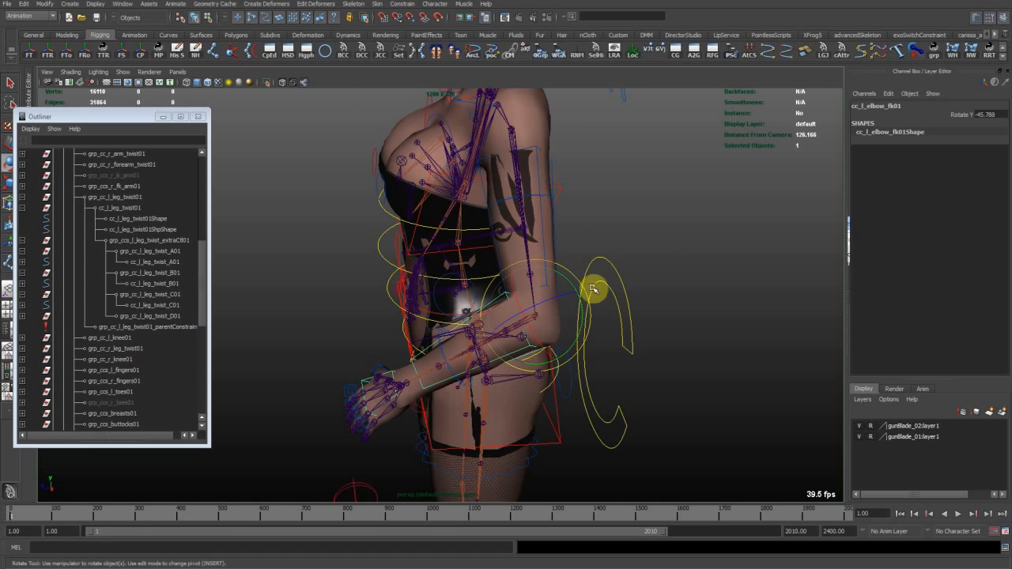
Turn off the joint X-ray display, hide the control curves, and bend the left elbow control to about -62 degrees in Rotate Y.
{"action": "left_click", "coordinate": [544, 228]}
{"action": "left_click", "coordinate": [621, 248]}
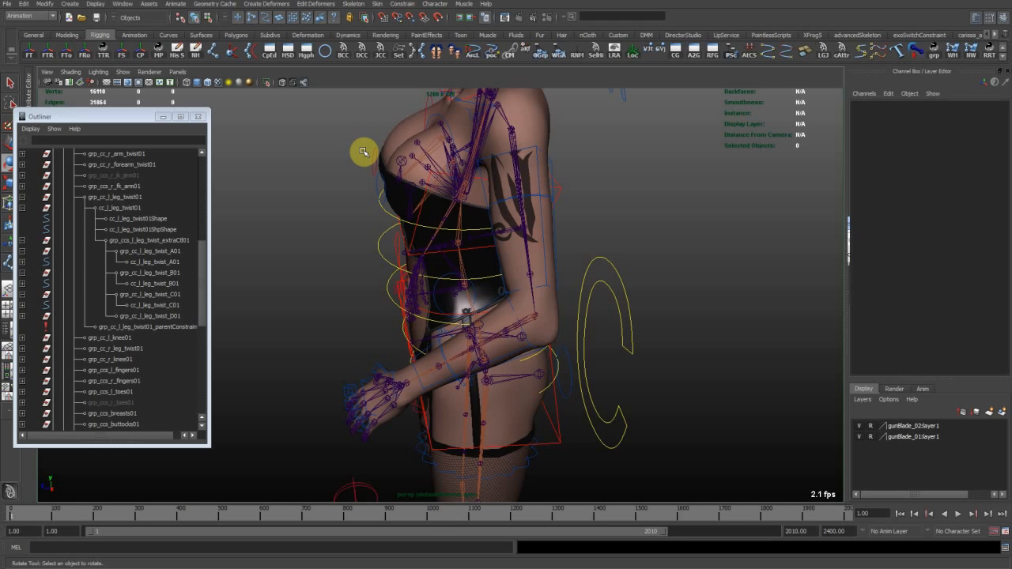
{"action": "left_click", "coordinate": [303, 82]}
{"action": "left_click_drag", "start_coordinate": [593, 290], "coordinate": [638, 238], "text": "alt"}
{"action": "left_click", "coordinate": [535, 330]}
{"action": "key", "text": "alt+1"}
{"action": "middle_click_drag", "start_coordinate": [638, 239], "coordinate": [619, 249]}
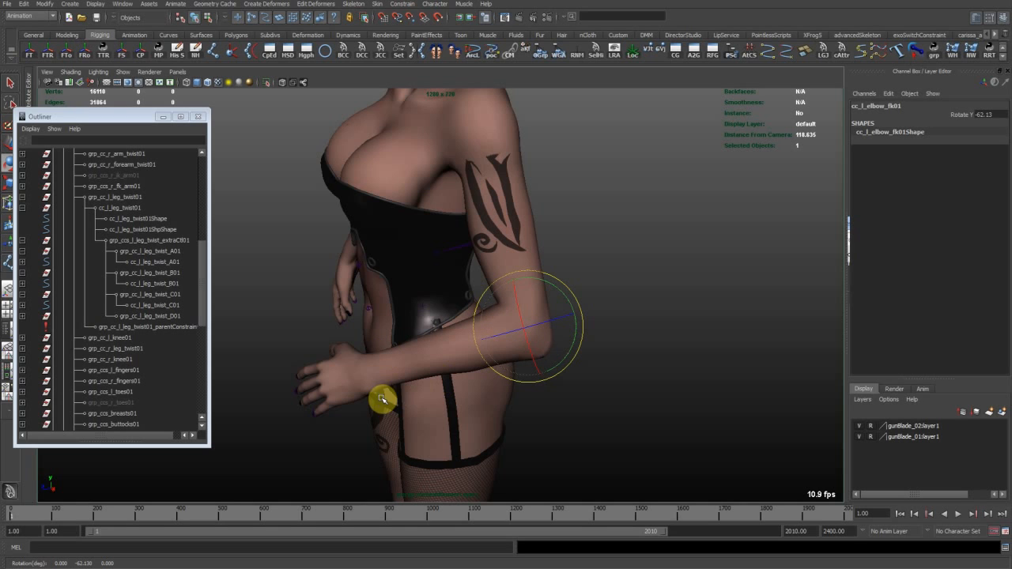
Flex the left elbow control and examine the elbow's shape from the front, side and back.
{"action": "right_click_drag", "start_coordinate": [441, 375], "coordinate": [542, 337], "text": "alt"}
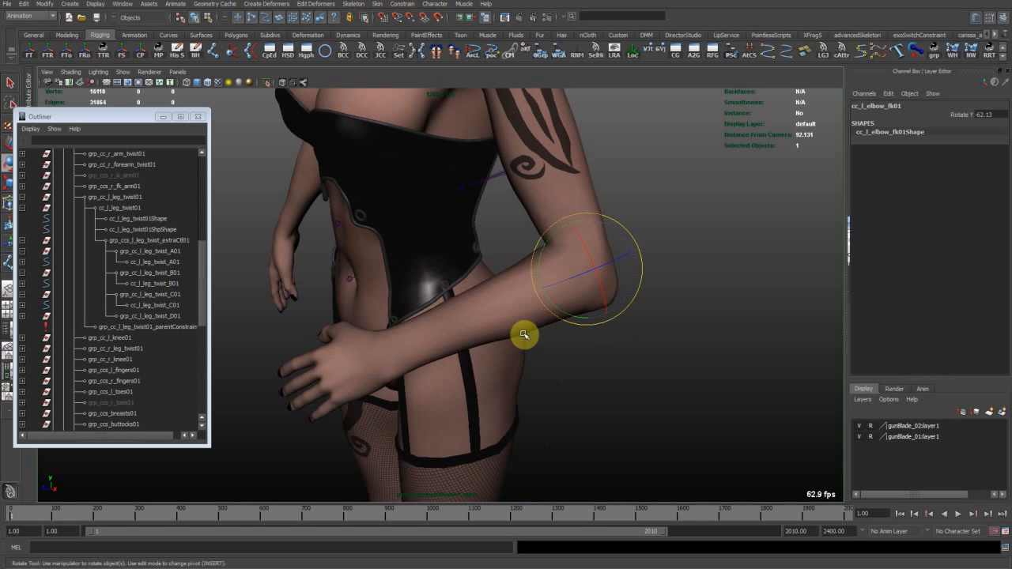
{"action": "mouse_move", "coordinate": [585, 321]}
{"action": "left_mouse_down", "text": "alt"}
{"action": "mouse_move", "coordinate": [607, 308]}
{"action": "mouse_move", "coordinate": [593, 320]}
{"action": "left_mouse_up", "text": "alt"}
{"action": "middle_click_drag", "start_coordinate": [604, 287], "coordinate": [511, 353], "text": "alt"}
{"action": "left_click_drag", "start_coordinate": [510, 353], "coordinate": [463, 323], "text": "alt"}
{"action": "left_click_drag", "start_coordinate": [479, 356], "coordinate": [584, 357]}
{"action": "middle_click_drag", "start_coordinate": [517, 293], "coordinate": [546, 345]}
{"action": "left_click_drag", "start_coordinate": [546, 346], "coordinate": [422, 301], "text": "alt"}
{"action": "mouse_move", "coordinate": [422, 300]}
{"action": "middle_mouse_down"}
{"action": "mouse_move", "coordinate": [447, 282]}
{"action": "mouse_move", "coordinate": [422, 311]}
{"action": "middle_mouse_up"}
Select the body mesh to inspect its input nodes and elbow topology, and deselect it with the control curves shown again.
{"action": "left_click", "coordinate": [429, 232]}
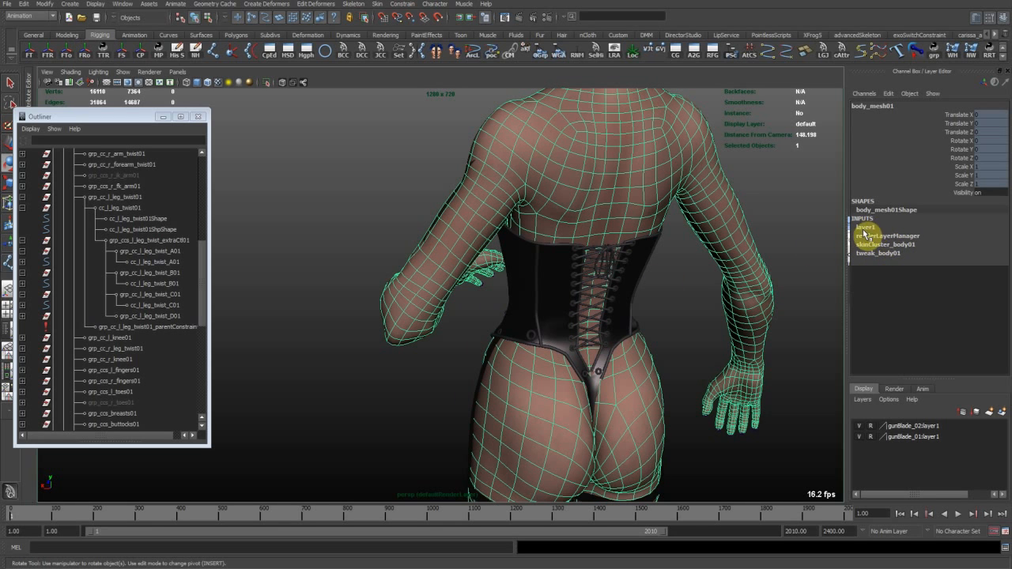
{"action": "right_click_drag", "start_coordinate": [662, 312], "coordinate": [488, 253], "text": "alt"}
{"action": "left_click_drag", "start_coordinate": [487, 253], "coordinate": [449, 274], "text": "alt"}
{"action": "right_click_drag", "start_coordinate": [381, 339], "coordinate": [622, 361], "text": "alt"}
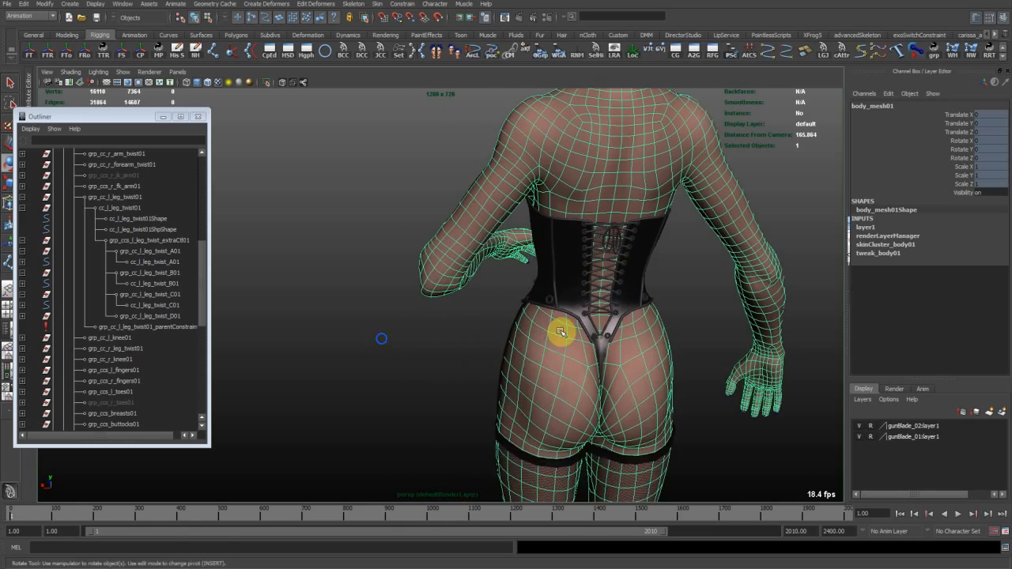
{"action": "middle_click_drag", "start_coordinate": [463, 352], "coordinate": [438, 438], "text": "alt"}
{"action": "left_click", "coordinate": [436, 429]}
{"action": "key", "text": "alt+1"}
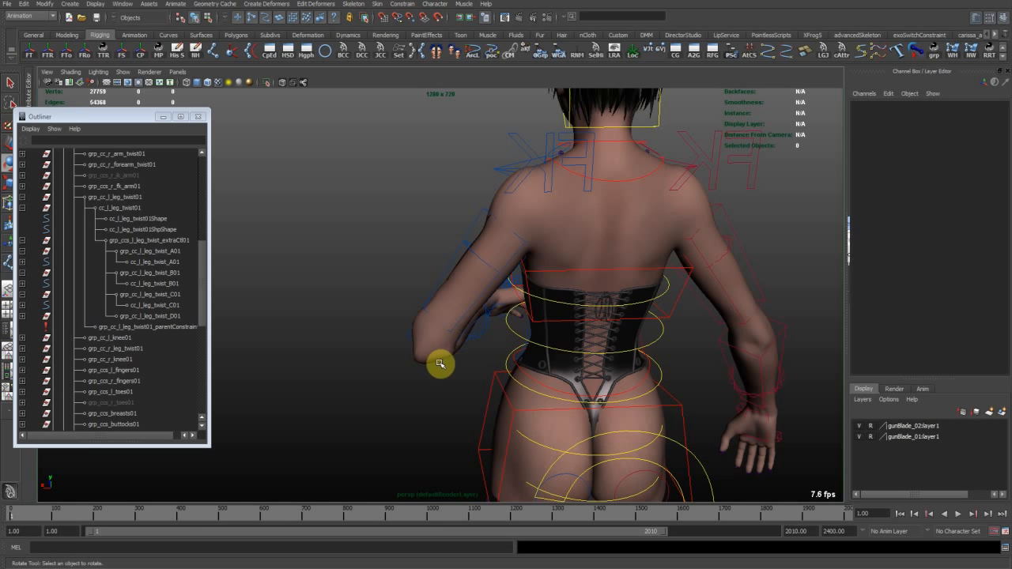
Flex the left elbow FK control with the control curves hidden, and reset its Rotate Y to 0.
{"action": "left_click", "coordinate": [469, 343]}
{"action": "key", "text": "alt+1"}
{"action": "right_click_drag", "start_coordinate": [469, 372], "coordinate": [479, 385], "text": "alt"}
{"action": "left_click_drag", "start_coordinate": [479, 384], "coordinate": [613, 363], "text": "alt"}
{"action": "middle_click_drag", "start_coordinate": [614, 364], "coordinate": [638, 234]}
{"action": "left_click_drag", "start_coordinate": [625, 262], "coordinate": [601, 263], "text": "alt"}
{"action": "middle_click_drag", "start_coordinate": [601, 262], "coordinate": [617, 297]}
{"action": "middle_click_drag", "start_coordinate": [638, 360], "coordinate": [760, 214]}
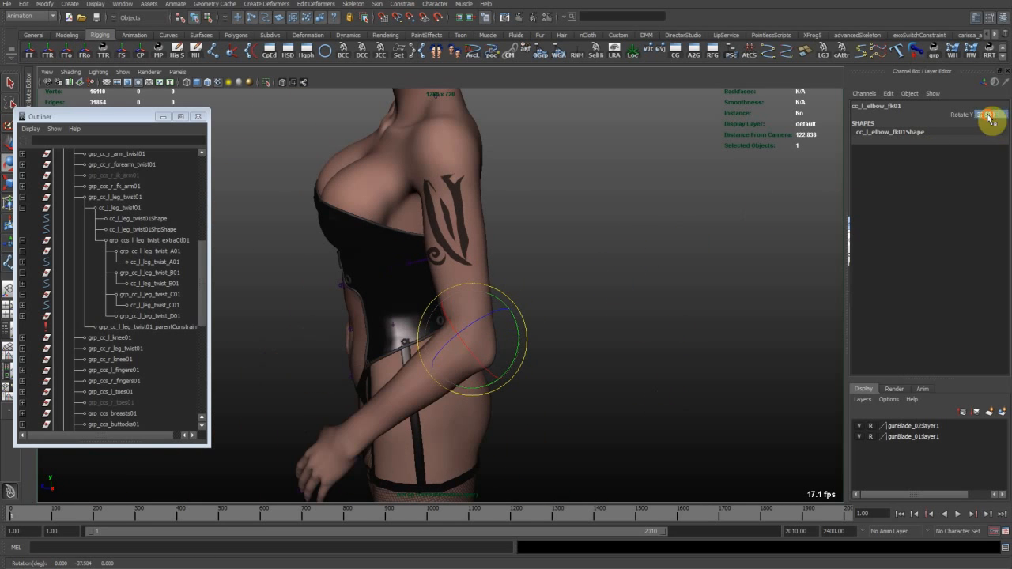
{"action": "type", "text": "0"}
{"action": "key", "text": "Return"}
Select the left wrist FK control and bend it to about -49 degrees in Rotate Z.
{"action": "left_click", "coordinate": [675, 276]}
{"action": "left_click_drag", "start_coordinate": [585, 294], "coordinate": [455, 382], "text": "alt"}
{"action": "middle_click_drag", "start_coordinate": [456, 382], "coordinate": [481, 323], "text": "alt"}
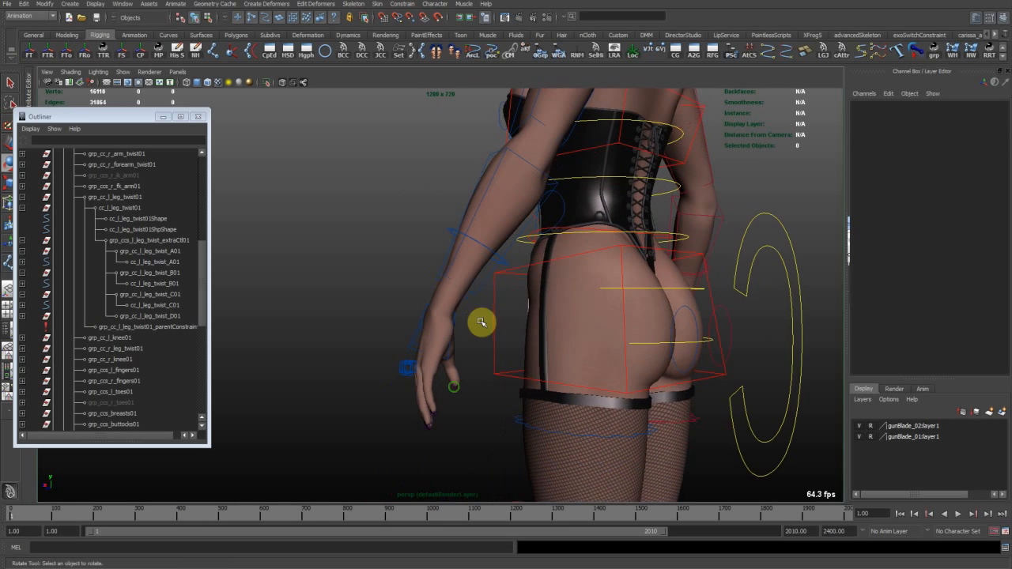
{"action": "right_click_drag", "start_coordinate": [419, 280], "coordinate": [475, 335], "text": "alt"}
{"action": "left_click", "coordinate": [418, 336]}
{"action": "left_click_drag", "start_coordinate": [418, 335], "coordinate": [463, 336], "text": "alt"}
{"action": "right_click_drag", "start_coordinate": [463, 337], "coordinate": [524, 325], "text": "alt"}
{"action": "mouse_move", "coordinate": [524, 325]}
{"action": "left_mouse_down", "text": "alt"}
{"action": "mouse_move", "coordinate": [456, 255]}
{"action": "mouse_move", "coordinate": [514, 316]}
{"action": "left_mouse_up", "text": "alt"}
{"action": "middle_click_drag", "start_coordinate": [636, 271], "coordinate": [600, 283], "text": "alt"}
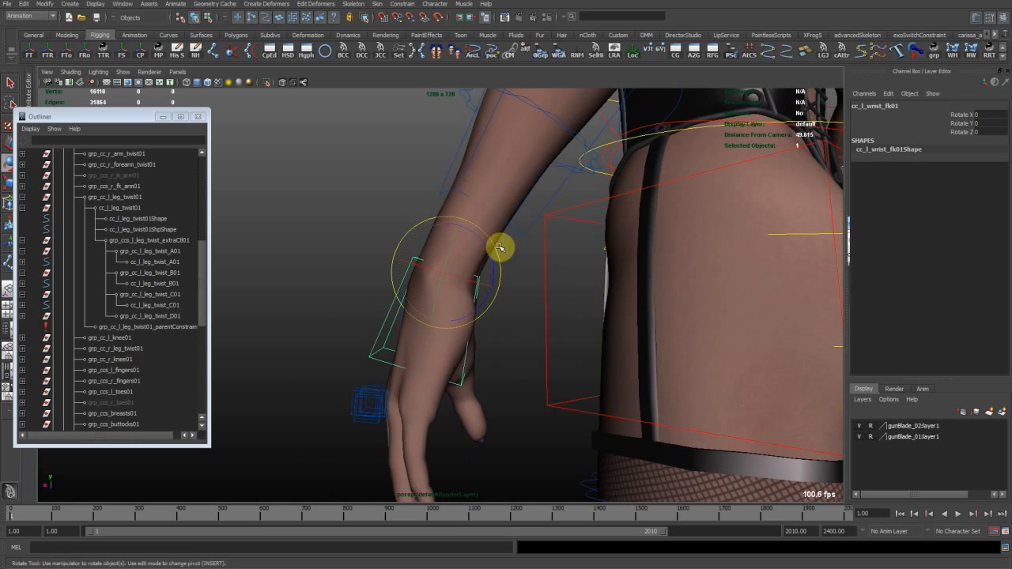
{"action": "left_click_drag", "start_coordinate": [479, 238], "coordinate": [531, 236]}
{"action": "right_click_drag", "start_coordinate": [531, 235], "coordinate": [548, 277], "text": "alt"}
{"action": "left_click_drag", "start_coordinate": [549, 278], "coordinate": [497, 254], "text": "alt"}
{"action": "right_click_drag", "start_coordinate": [497, 255], "coordinate": [539, 279], "text": "alt"}
{"action": "middle_click_drag", "start_coordinate": [548, 224], "coordinate": [464, 246]}
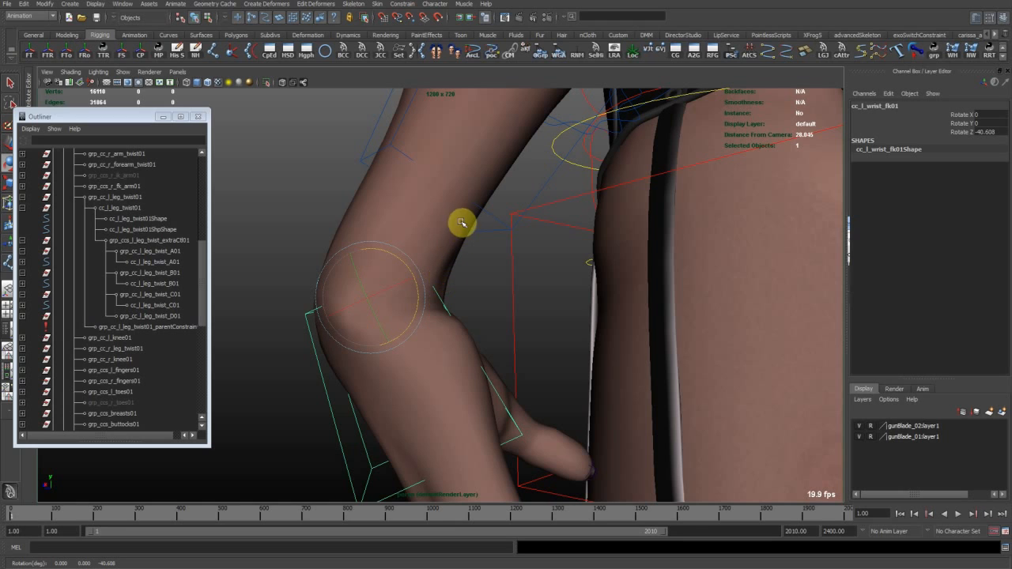
Bend the left wrist control the opposite way to about 93 degrees in Rotate Z, and reset Rotate Z to 0.
{"action": "middle_click_drag", "start_coordinate": [476, 232], "coordinate": [517, 295]}
{"action": "middle_click_drag", "start_coordinate": [475, 186], "coordinate": [558, 310], "text": "alt"}
{"action": "right_click_drag", "start_coordinate": [547, 294], "coordinate": [517, 274], "text": "alt"}
{"action": "middle_click_drag", "start_coordinate": [522, 213], "coordinate": [550, 234], "text": "alt"}
{"action": "middle_click_drag", "start_coordinate": [550, 234], "coordinate": [562, 255]}
{"action": "right_click_drag", "start_coordinate": [562, 255], "coordinate": [540, 253], "text": "alt"}
{"action": "mouse_move", "coordinate": [527, 250]}
{"action": "middle_mouse_down"}
{"action": "mouse_move", "coordinate": [500, 206]}
{"action": "mouse_move", "coordinate": [536, 244]}
{"action": "middle_mouse_up"}
{"action": "right_click_drag", "start_coordinate": [536, 243], "coordinate": [461, 220], "text": "alt"}
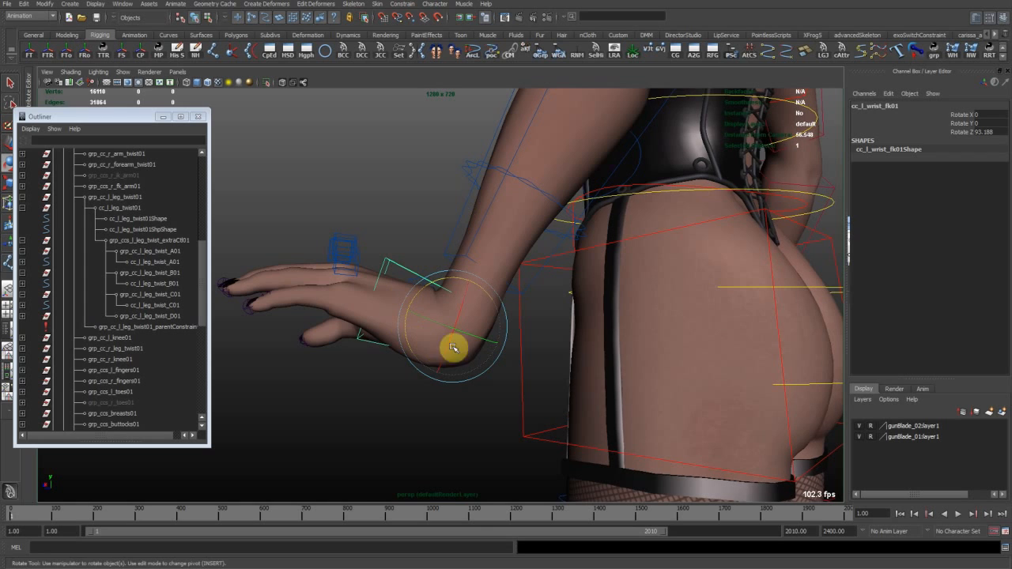
{"action": "middle_click_drag", "start_coordinate": [421, 360], "coordinate": [481, 160]}
{"action": "type", "text": "0"}
{"action": "key", "text": "Return"}
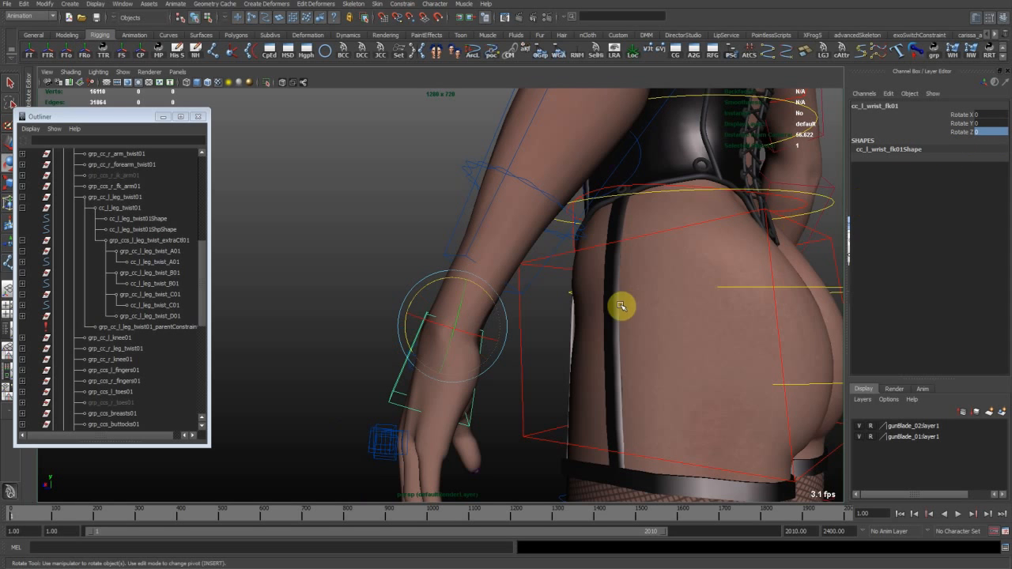
Twist the left wrist control back and forth around X, ending at about -79 degrees, and check the forearm's deformation.
{"action": "left_click_drag", "start_coordinate": [492, 340], "coordinate": [495, 316], "text": "alt"}
{"action": "left_click_drag", "start_coordinate": [490, 292], "coordinate": [521, 325], "text": "alt"}
{"action": "middle_click_drag", "start_coordinate": [521, 326], "coordinate": [369, 345]}
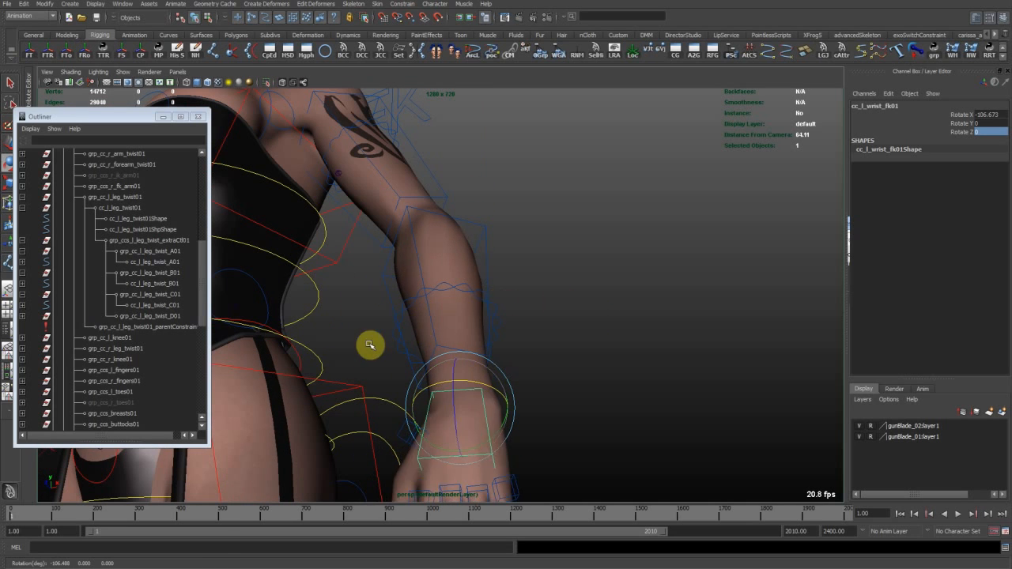
{"action": "middle_click_drag", "start_coordinate": [559, 316], "coordinate": [795, 303]}
{"action": "left_click_drag", "start_coordinate": [624, 314], "coordinate": [645, 320], "text": "alt"}
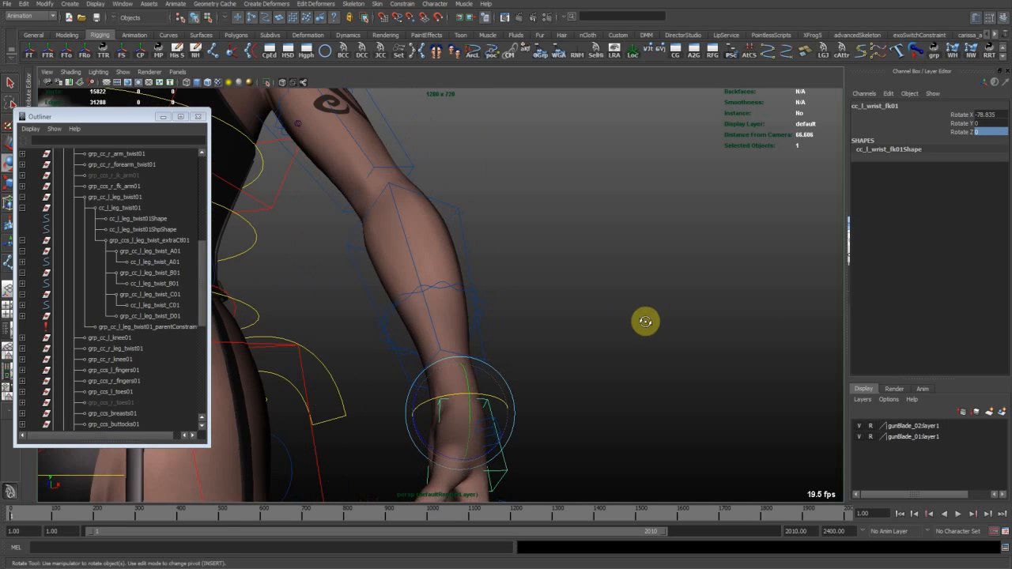
{"action": "left_click_drag", "start_coordinate": [429, 360], "coordinate": [468, 346], "text": "alt"}
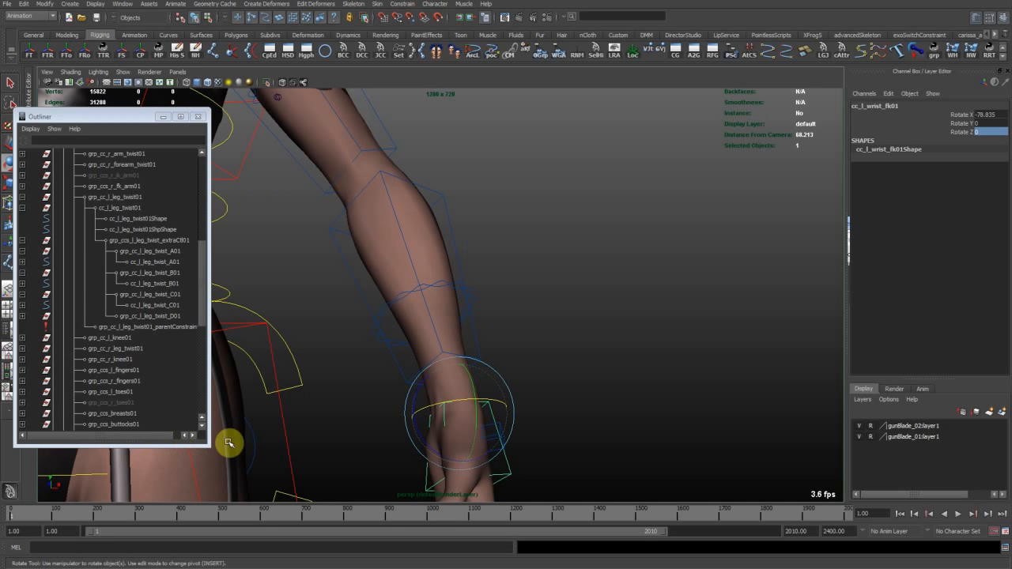
Make the left forearm twist's extra controls visible and try moving its individual twist controls.
{"action": "left_click", "coordinate": [406, 311]}
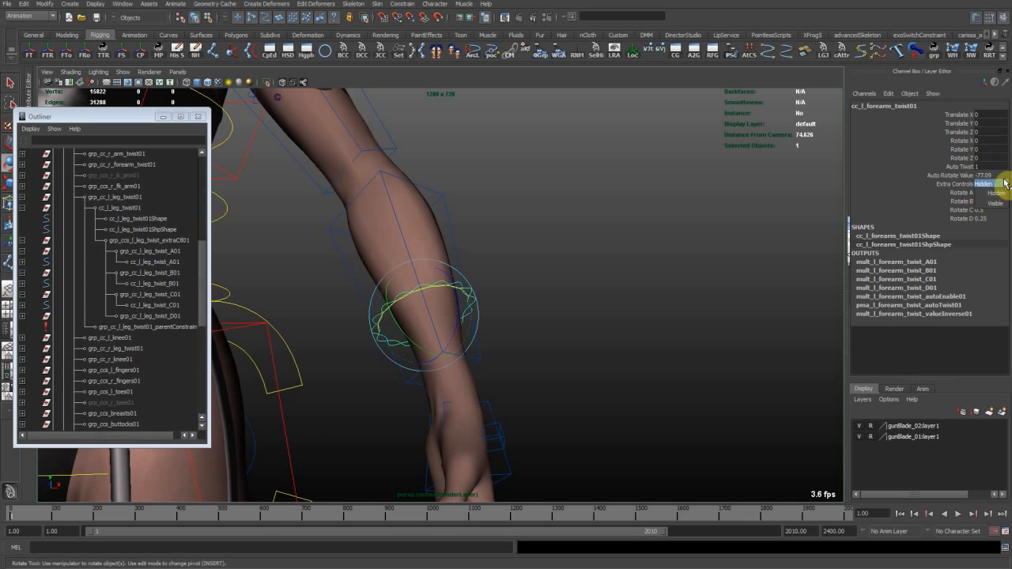
{"action": "left_click", "coordinate": [991, 204]}
{"action": "left_click", "coordinate": [471, 270]}
{"action": "left_click", "coordinate": [497, 375]}
{"action": "key", "text": "w"}
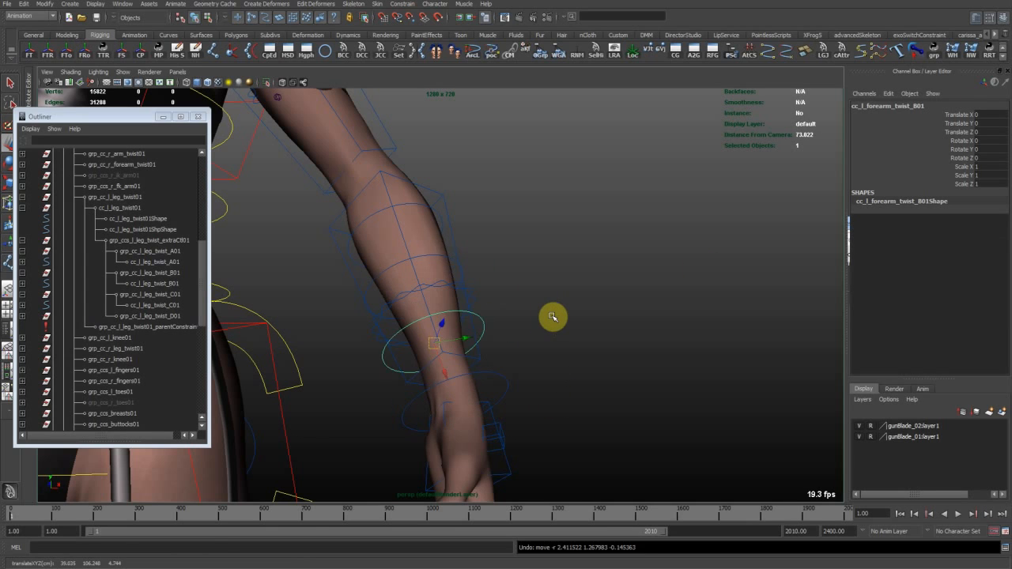
Undo the twist control moves and the extra controls' visibility change, leaving nothing selected.
{"action": "key", "text": "ctrl+z"}
{"action": "key", "text": "ctrl+z"}
{"action": "key", "text": "ctrl+z"}
{"action": "key", "text": "ctrl+z"}
{"action": "key", "text": "ctrl+z"}
{"action": "left_click", "coordinate": [554, 349]}
Select the left thumb control and examine the control layout around the left hand.
{"action": "middle_click_drag", "start_coordinate": [521, 451], "coordinate": [507, 333], "text": "alt"}
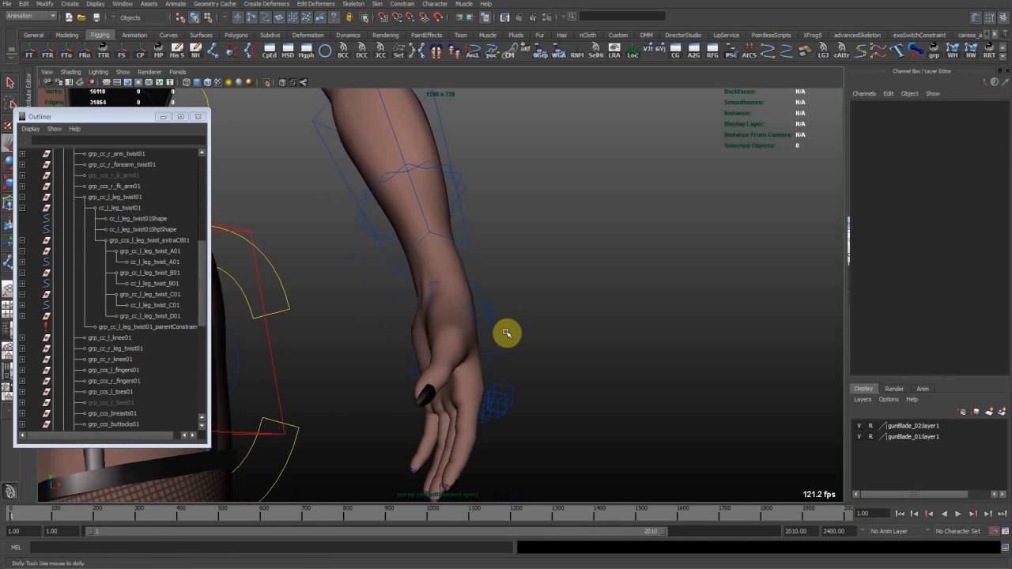
{"action": "right_click_drag", "start_coordinate": [506, 333], "coordinate": [513, 335], "text": "alt"}
{"action": "left_click", "coordinate": [496, 352]}
{"action": "left_click_drag", "start_coordinate": [569, 374], "coordinate": [393, 381], "text": "alt"}
{"action": "right_click_drag", "start_coordinate": [393, 382], "coordinate": [495, 352], "text": "alt"}
{"action": "left_click", "coordinate": [398, 306]}
{"action": "left_click_drag", "start_coordinate": [372, 323], "coordinate": [505, 356], "text": "alt"}
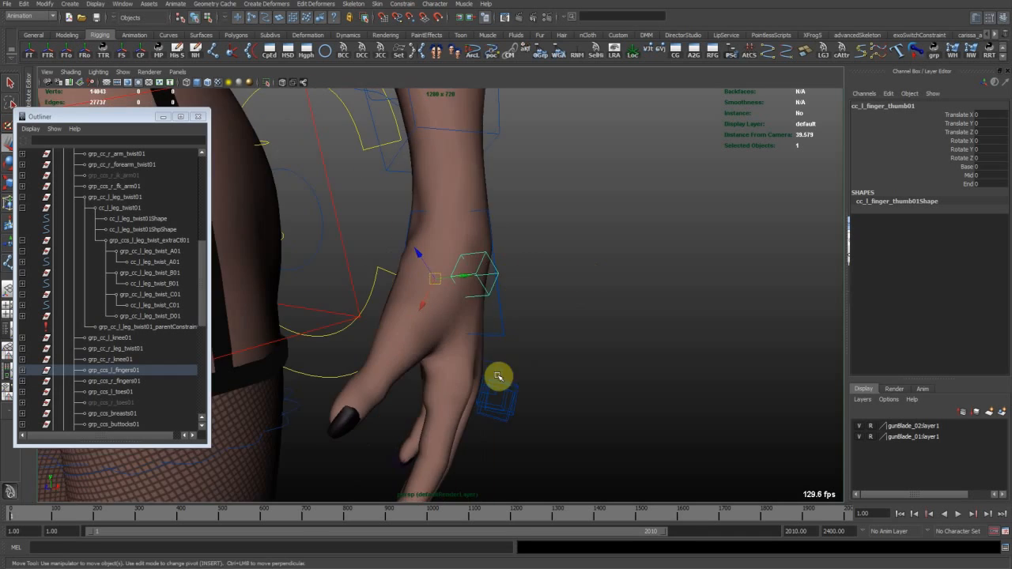
{"action": "middle_click_drag", "start_coordinate": [505, 357], "coordinate": [479, 289], "text": "alt"}
Select the four left finger controls and curl the fingers by rotating them to about -66 in Z.
{"action": "left_click_drag", "start_coordinate": [447, 281], "coordinate": [528, 353]}
{"action": "left_click_drag", "start_coordinate": [585, 332], "coordinate": [332, 335], "text": "alt"}
{"action": "middle_click_drag", "start_coordinate": [332, 334], "coordinate": [280, 334], "text": "alt"}
{"action": "right_click_drag", "start_coordinate": [280, 335], "coordinate": [527, 306], "text": "alt"}
{"action": "left_click_drag", "start_coordinate": [526, 306], "coordinate": [477, 344], "text": "alt"}
{"action": "left_click_drag", "start_coordinate": [468, 310], "coordinate": [573, 297], "text": "alt"}
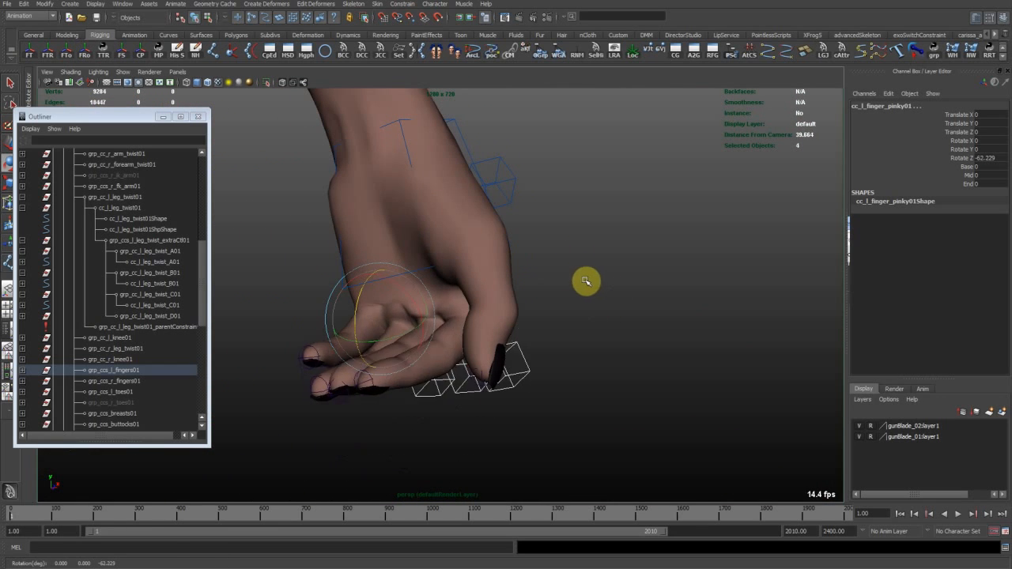
{"action": "right_click_drag", "start_coordinate": [553, 295], "coordinate": [596, 314], "text": "alt"}
{"action": "left_click_drag", "start_coordinate": [596, 314], "coordinate": [709, 305], "text": "alt"}
{"action": "left_click_drag", "start_coordinate": [522, 321], "coordinate": [525, 294], "text": "alt"}
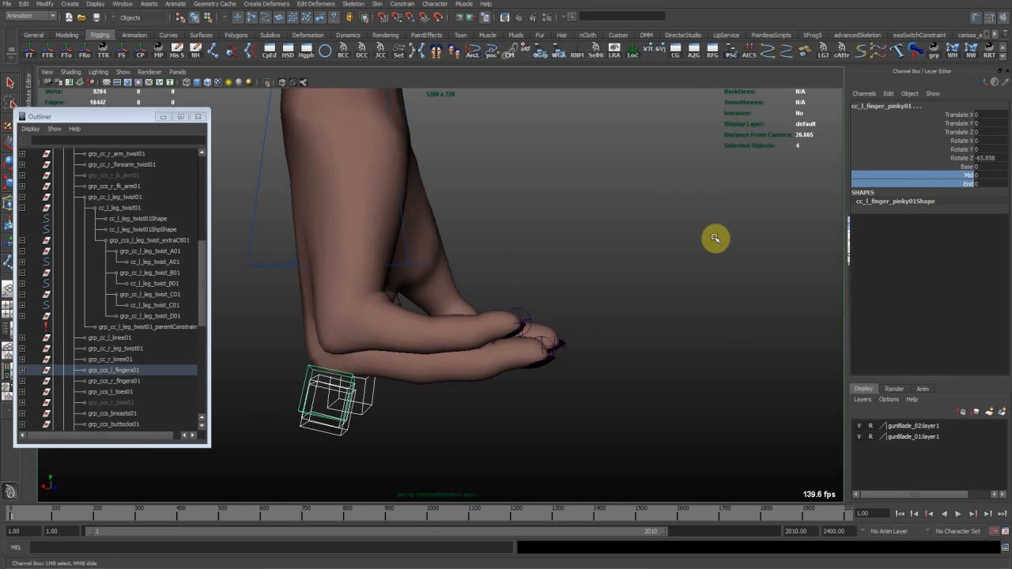
Bend the four left fingers further by adjusting their Mid and End attributes to -35.3.
{"action": "left_click_drag", "start_coordinate": [714, 239], "coordinate": [575, 276], "text": "alt"}
{"action": "left_click_drag", "start_coordinate": [447, 256], "coordinate": [473, 309], "text": "alt"}
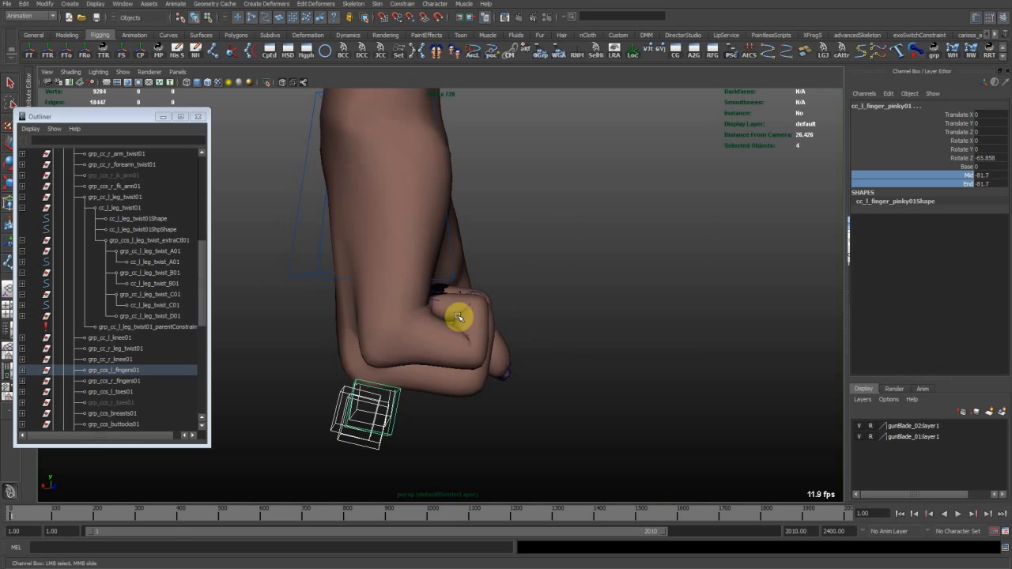
{"action": "middle_click_drag", "start_coordinate": [719, 341], "coordinate": [573, 316]}
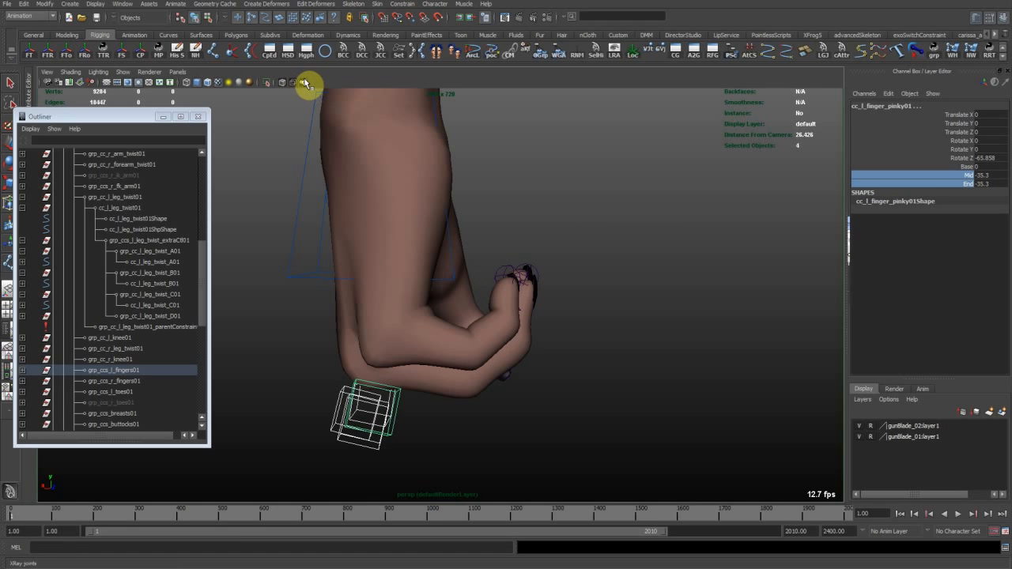
Turn on XRay joints in the viewport and examine the joint chains inside the curled left hand.
{"action": "left_click_drag", "start_coordinate": [395, 300], "coordinate": [556, 321], "text": "alt"}
{"action": "middle_click_drag", "start_coordinate": [556, 321], "coordinate": [526, 307], "text": "alt"}
{"action": "left_click_drag", "start_coordinate": [526, 307], "coordinate": [419, 412], "text": "alt"}
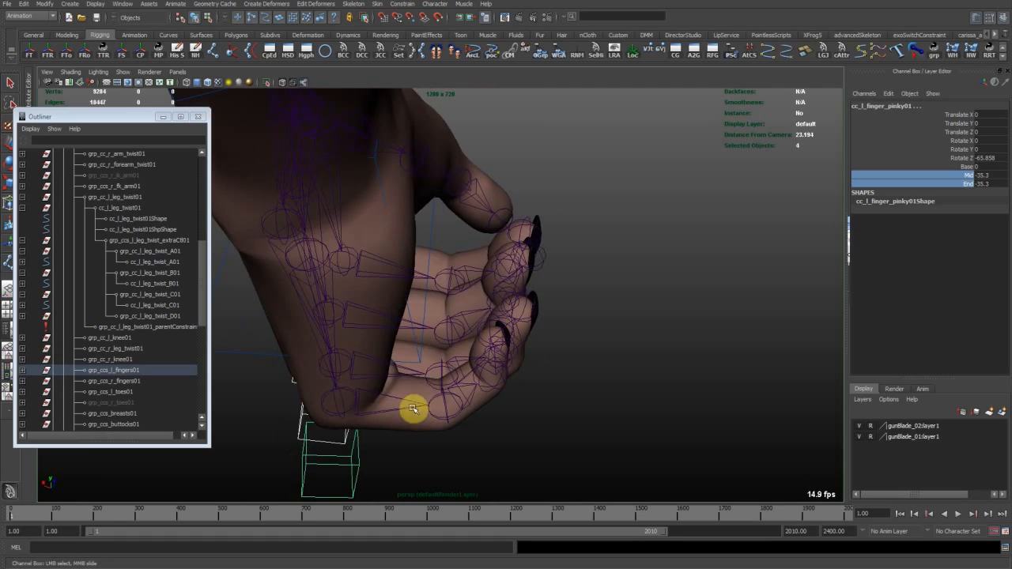
{"action": "left_click_drag", "start_coordinate": [348, 399], "coordinate": [383, 336], "text": "alt"}
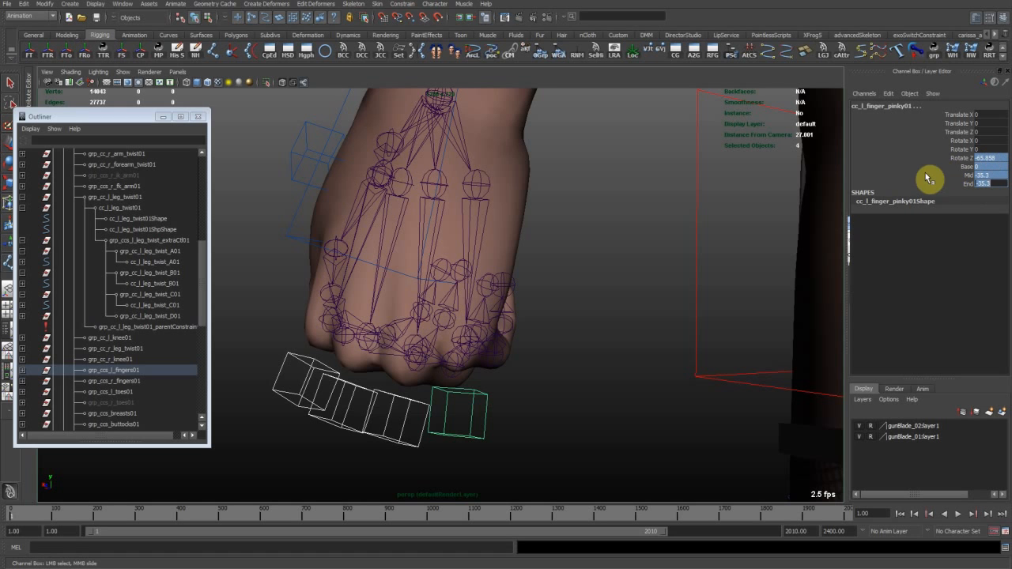
Reset Rotate Z, Base, Mid and End of the four left finger controls to 0 and select the left thumb control.
{"action": "key", "text": "Return"}
{"action": "left_click", "coordinate": [621, 259]}
{"action": "right_click_drag", "start_coordinate": [619, 259], "coordinate": [395, 276], "text": "alt"}
{"action": "left_click_drag", "start_coordinate": [395, 275], "coordinate": [664, 261], "text": "alt"}
{"action": "right_click_drag", "start_coordinate": [545, 245], "coordinate": [526, 309], "text": "alt"}
{"action": "left_click", "coordinate": [535, 269]}
{"action": "left_click_drag", "start_coordinate": [535, 268], "coordinate": [629, 293], "text": "alt"}
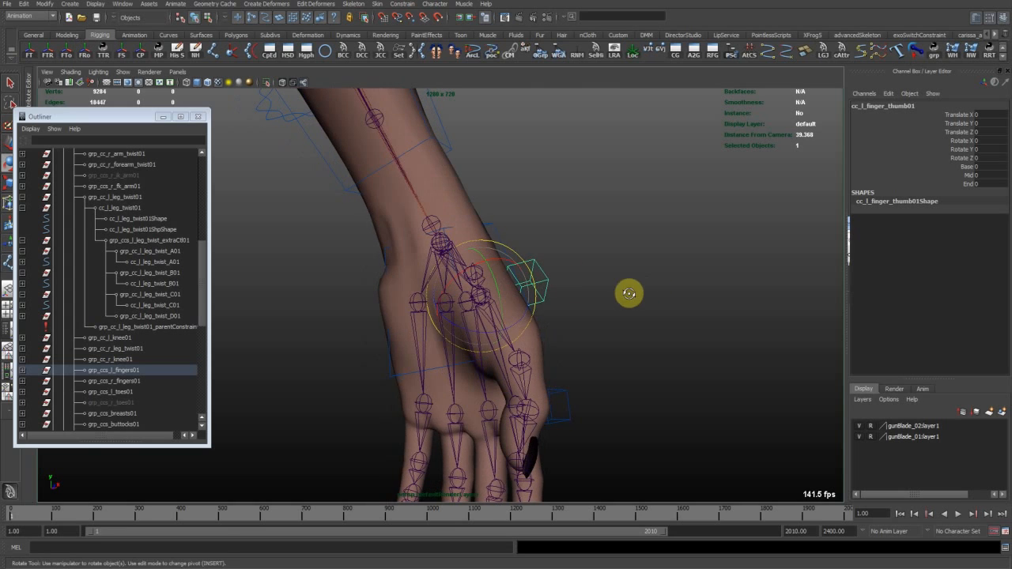
Close the Outliner, bring up the Animation shelf tools and clear the selection.
{"action": "left_click", "coordinate": [198, 116]}
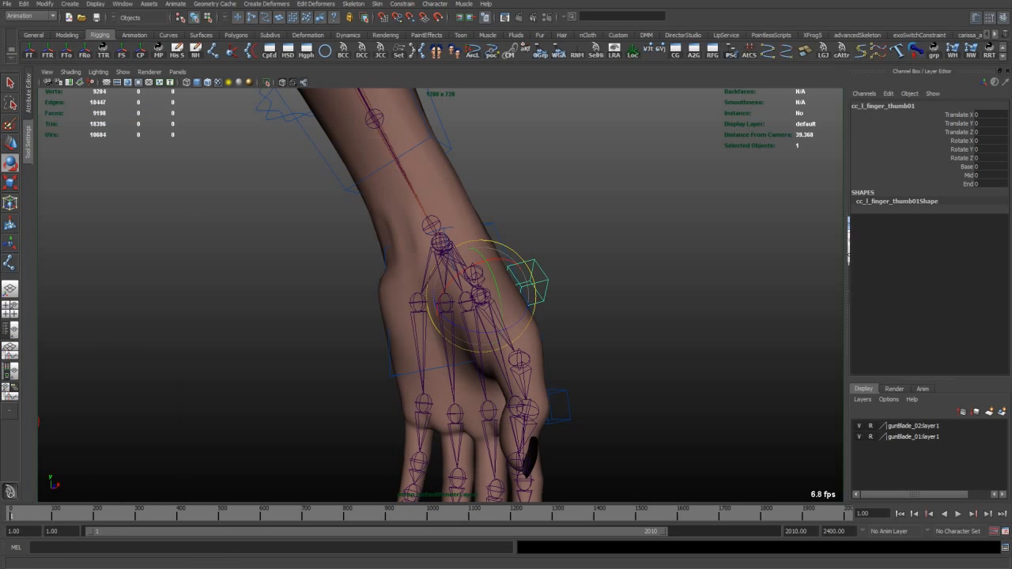
{"action": "left_click", "coordinate": [136, 35]}
{"action": "left_click", "coordinate": [332, 241]}
{"action": "right_click_drag", "start_coordinate": [333, 241], "coordinate": [264, 230], "text": "alt"}
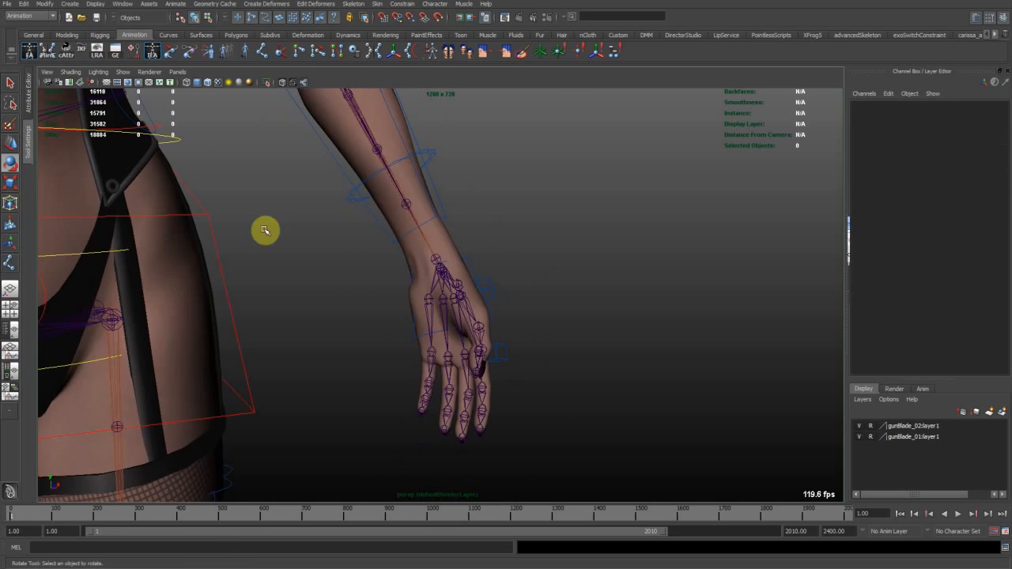
Load the kassandra pose library in EasyAnim and apply its hand_r_gun pose to the right hand with the name prefix cleared.
{"action": "left_click_drag", "start_coordinate": [264, 230], "coordinate": [352, 271], "text": "alt"}
{"action": "middle_click_drag", "start_coordinate": [353, 271], "coordinate": [454, 255], "text": "alt"}
{"action": "right_click_drag", "start_coordinate": [454, 255], "coordinate": [490, 276], "text": "alt"}
{"action": "left_click_drag", "start_coordinate": [490, 276], "coordinate": [491, 303], "text": "alt"}
{"action": "middle_click_drag", "start_coordinate": [315, 270], "coordinate": [435, 246], "text": "alt"}
{"action": "right_click_drag", "start_coordinate": [436, 246], "coordinate": [442, 332], "text": "alt"}
{"action": "middle_click_drag", "start_coordinate": [442, 332], "coordinate": [408, 356], "text": "alt"}
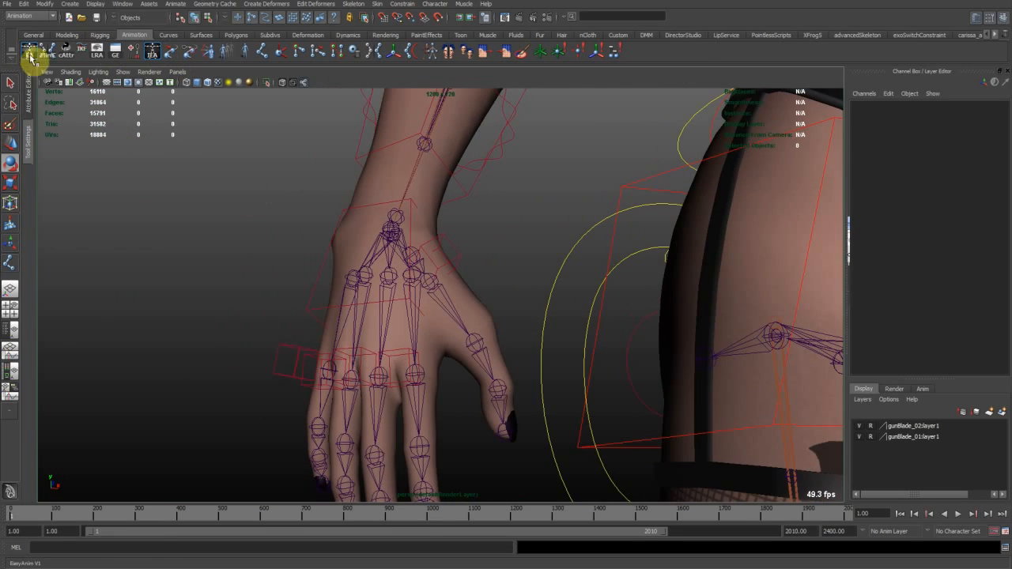
{"action": "left_click", "coordinate": [31, 53]}
{"action": "left_click", "coordinate": [233, 333]}
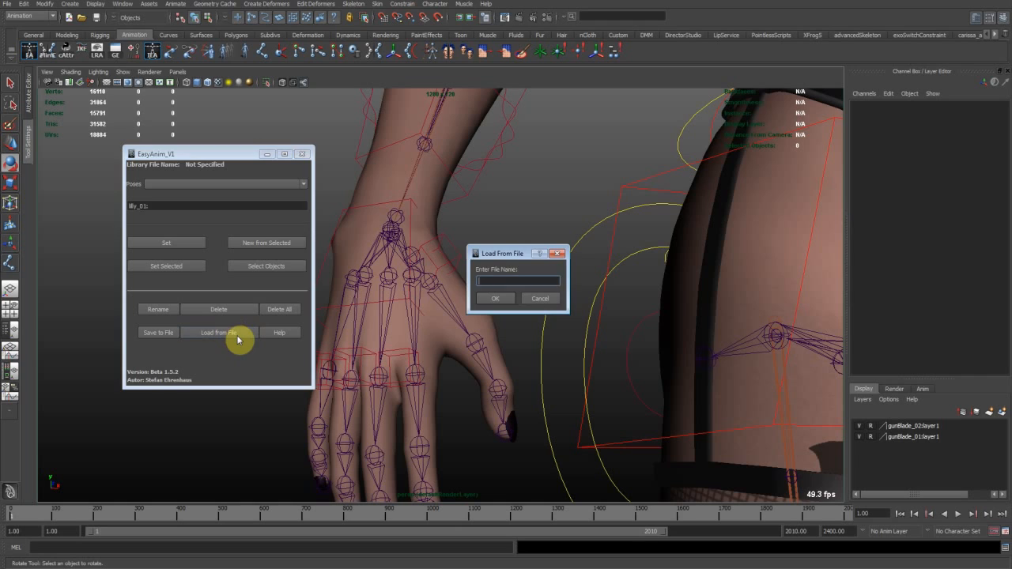
{"action": "key", "text": "Return"}
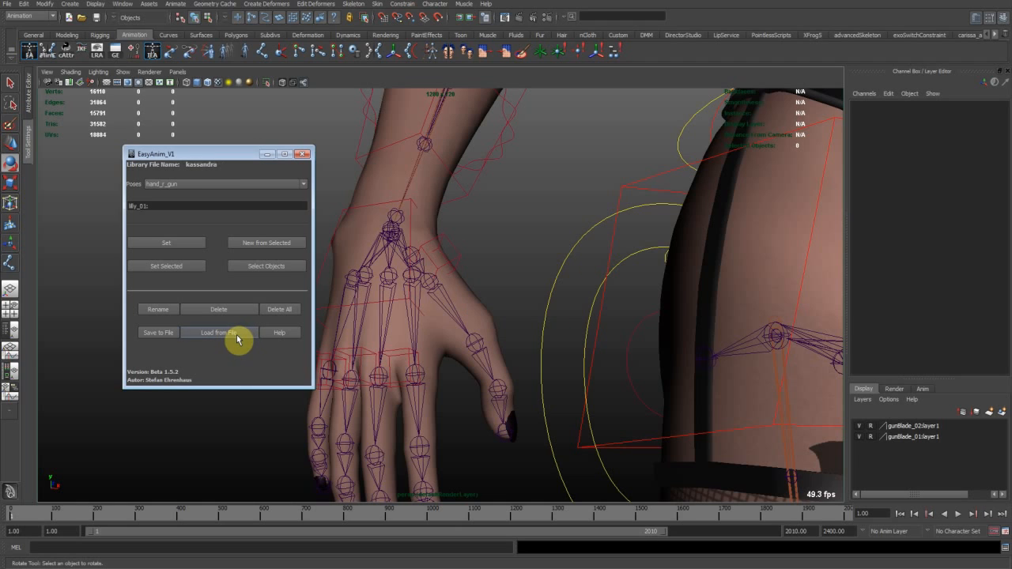
{"action": "left_click", "coordinate": [170, 243]}
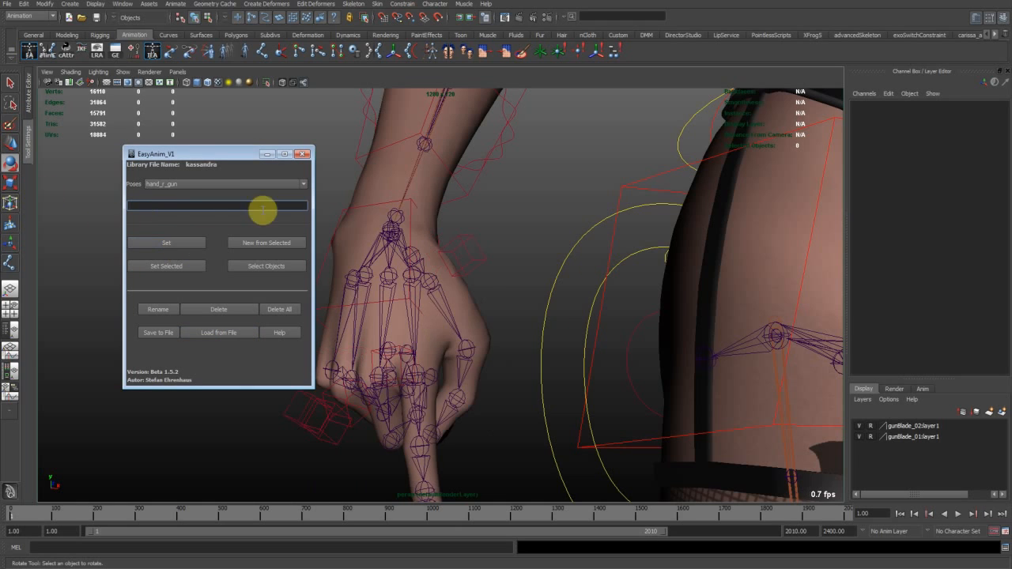
{"action": "left_click", "coordinate": [302, 155]}
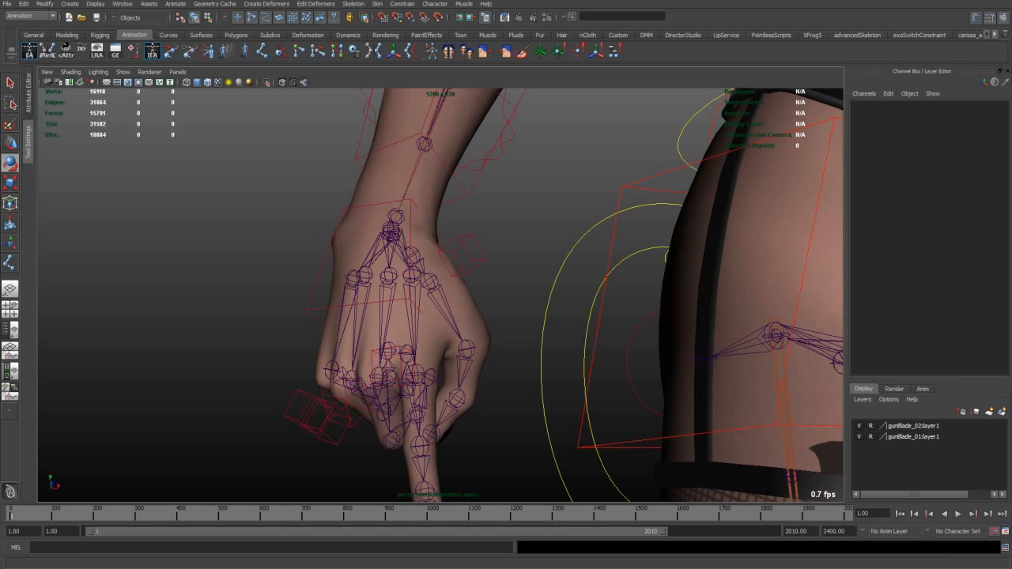
Unhide the gun blade prop in the right hand and clear the selection.
{"action": "key", "text": "ctrl+z"}
{"action": "key", "text": "shift+h"}
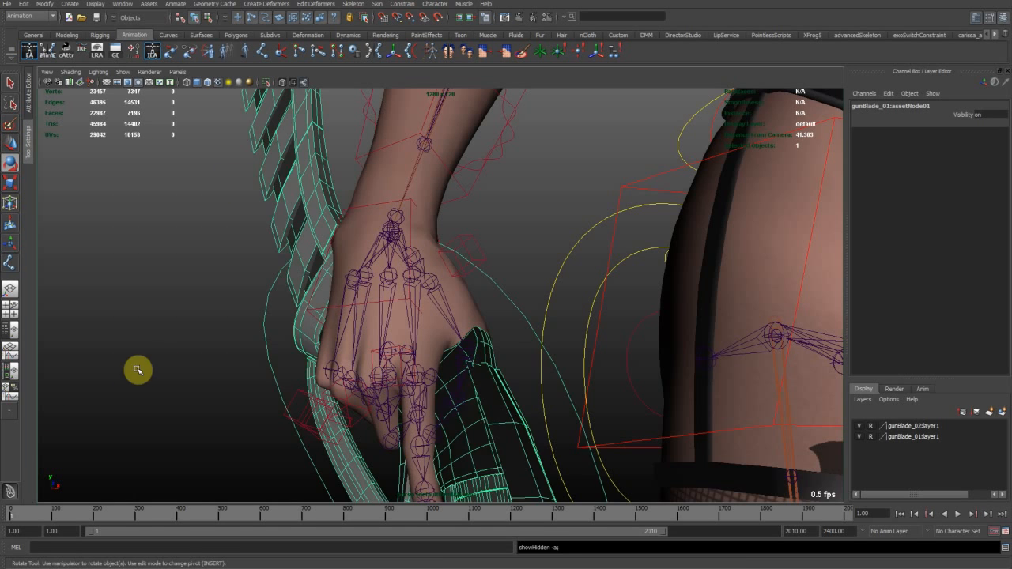
{"action": "left_click", "coordinate": [178, 356]}
{"action": "scroll", "coordinate": [311, 313], "scroll_direction": "down", "scroll_amount": 3}
{"action": "left_click_drag", "start_coordinate": [366, 296], "coordinate": [521, 300], "text": "alt"}
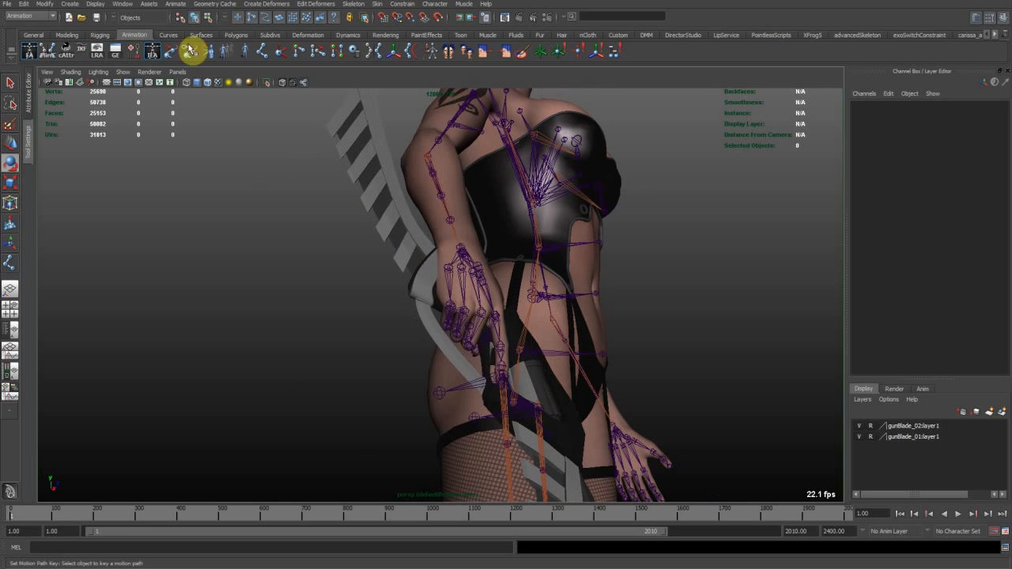
Turn off the joint display in the viewport and view the character holding the gun blade.
{"action": "left_click", "coordinate": [123, 82]}
{"action": "left_click", "coordinate": [162, 194]}
{"action": "left_click_drag", "start_coordinate": [357, 341], "coordinate": [427, 273], "text": "alt"}
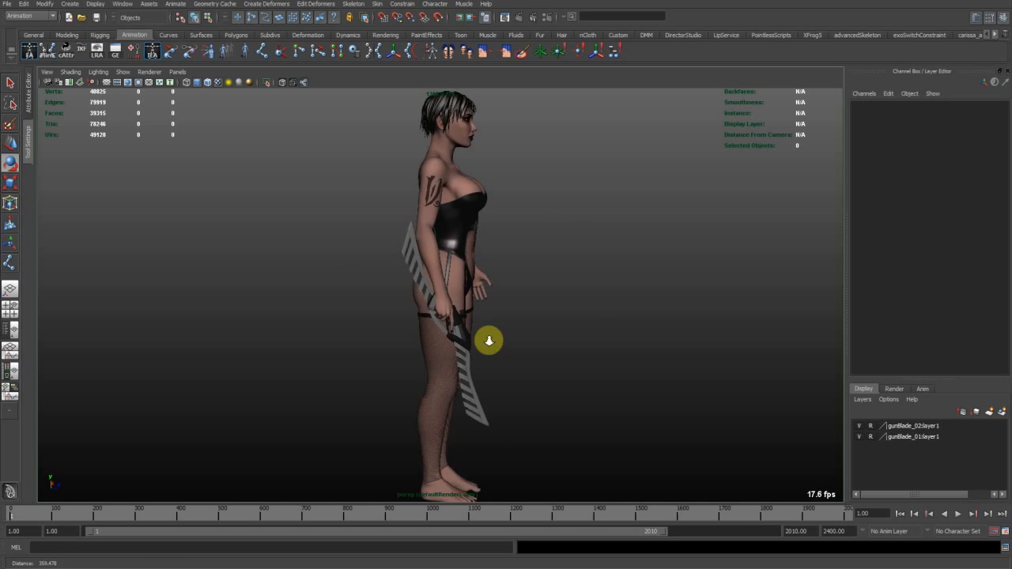
{"action": "left_click_drag", "start_coordinate": [586, 343], "coordinate": [545, 303], "text": "alt"}
{"action": "right_click_drag", "start_coordinate": [545, 302], "coordinate": [679, 339], "text": "alt"}
{"action": "left_click_drag", "start_coordinate": [680, 339], "coordinate": [540, 240], "text": "alt"}
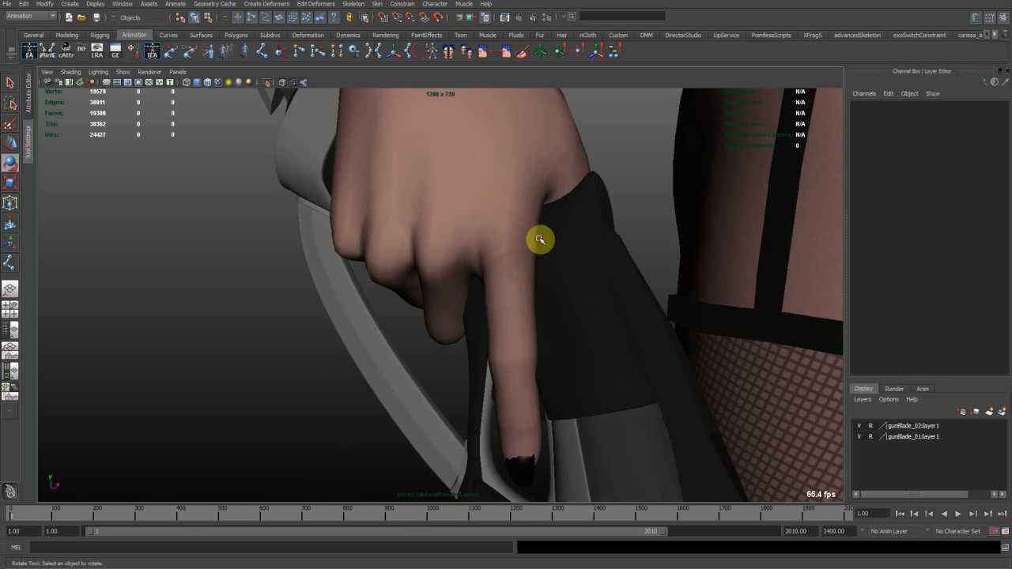
Turn off the viewport textures and examine how the posed right hand grips the gun blade.
{"action": "right_click_drag", "start_coordinate": [531, 249], "coordinate": [461, 256], "text": "alt"}
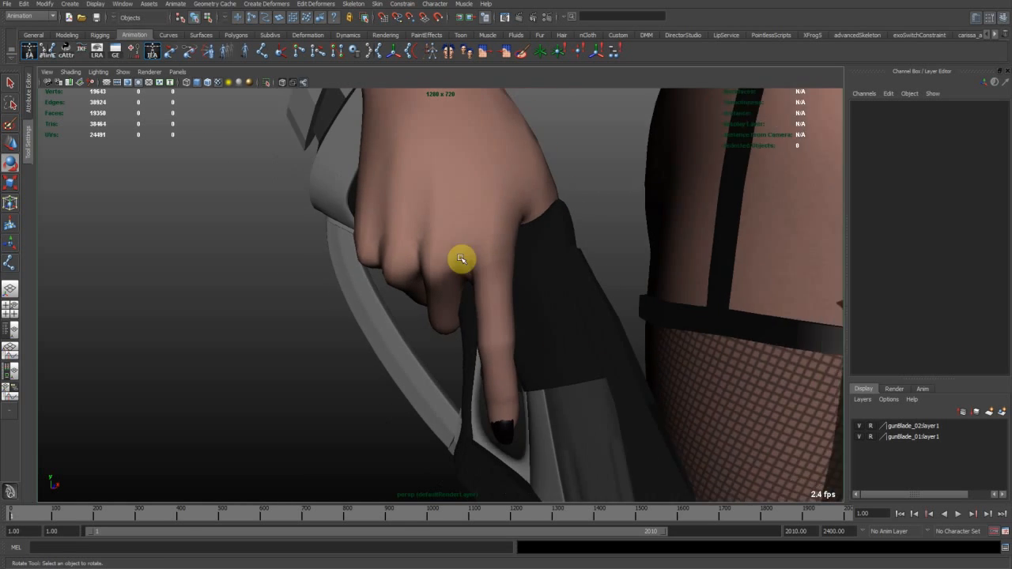
{"action": "mouse_move", "coordinate": [461, 255]}
{"action": "left_mouse_down", "text": "alt"}
{"action": "mouse_move", "coordinate": [486, 266]}
{"action": "mouse_move", "coordinate": [487, 248]}
{"action": "mouse_move", "coordinate": [511, 259]}
{"action": "mouse_move", "coordinate": [369, 275]}
{"action": "mouse_move", "coordinate": [384, 261]}
{"action": "mouse_move", "coordinate": [448, 251]}
{"action": "mouse_move", "coordinate": [409, 277]}
{"action": "mouse_move", "coordinate": [443, 284]}
{"action": "left_mouse_up", "text": "alt"}
{"action": "left_click", "coordinate": [229, 86]}
{"action": "left_click_drag", "start_coordinate": [392, 251], "coordinate": [476, 263], "text": "alt"}
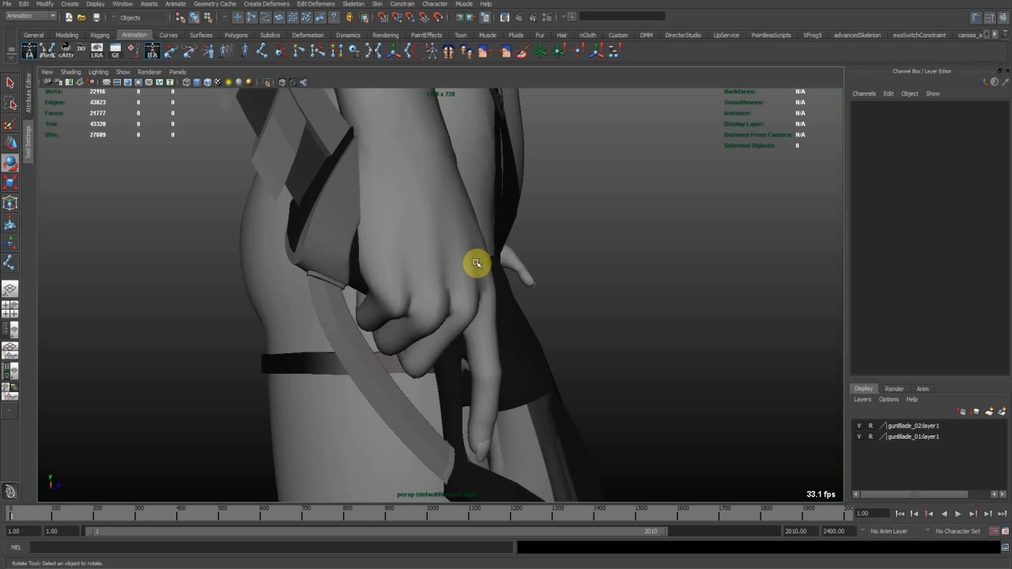
{"action": "left_click_drag", "start_coordinate": [464, 257], "coordinate": [334, 270], "text": "alt"}
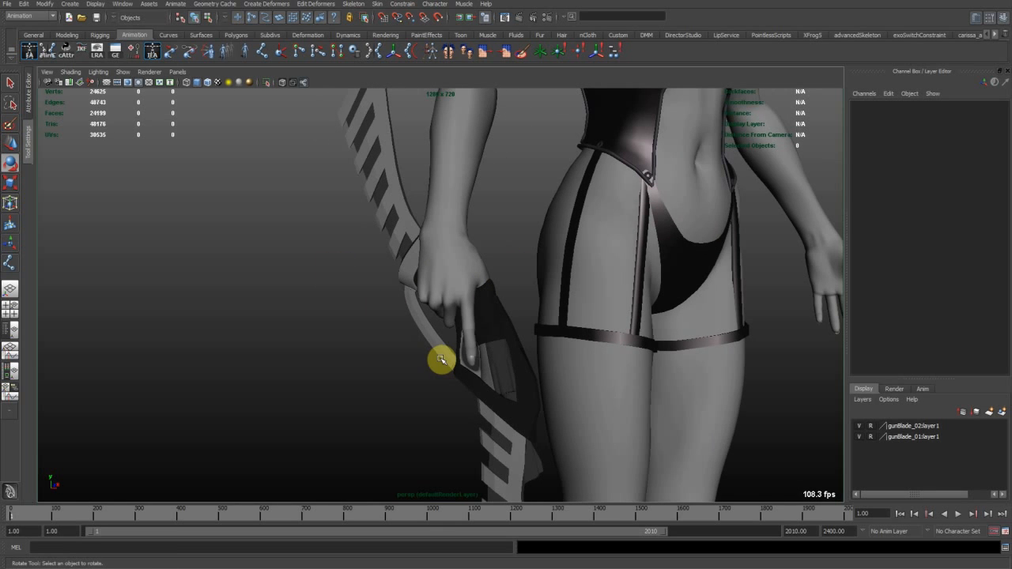
Select the gun blade's main control and view the weapon in the right hand.
{"action": "left_click", "coordinate": [388, 325]}
{"action": "left_click_drag", "start_coordinate": [388, 324], "coordinate": [509, 314], "text": "alt"}
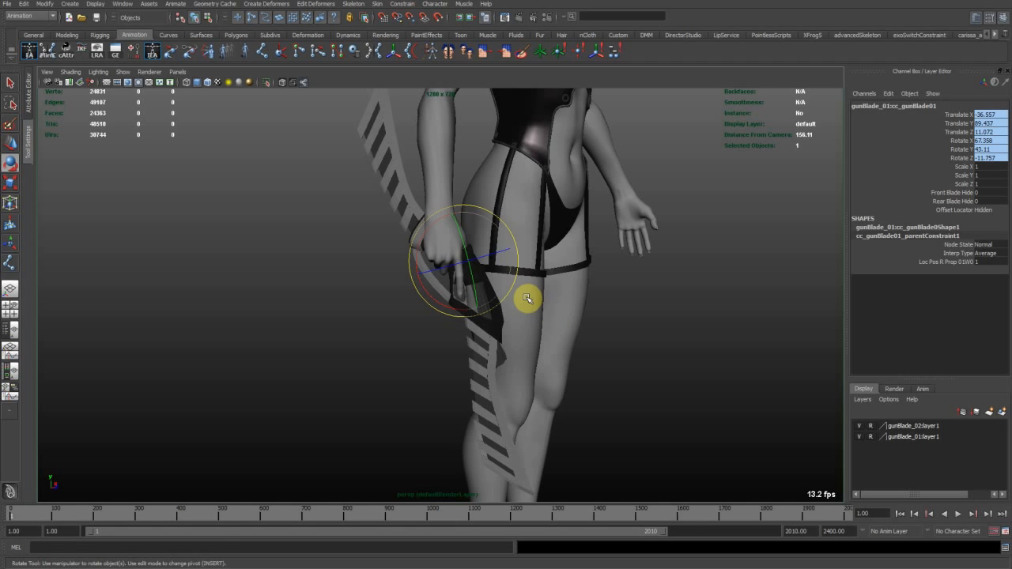
{"action": "left_click_drag", "start_coordinate": [527, 299], "coordinate": [451, 282], "text": "alt"}
{"action": "left_click_drag", "start_coordinate": [522, 282], "coordinate": [588, 266], "text": "alt"}
Isolate the gun blade asset in the viewport and display its control curve.
{"action": "key", "text": "q"}
{"action": "left_click_drag", "start_coordinate": [514, 322], "coordinate": [474, 271], "text": "alt"}
{"action": "left_click", "coordinate": [442, 133]}
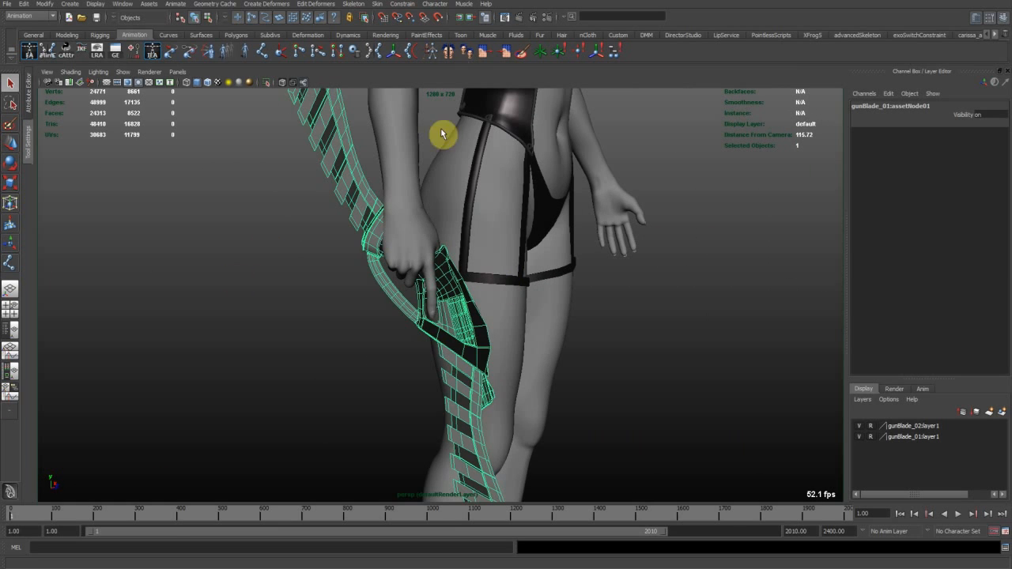
{"action": "left_click", "coordinate": [268, 84]}
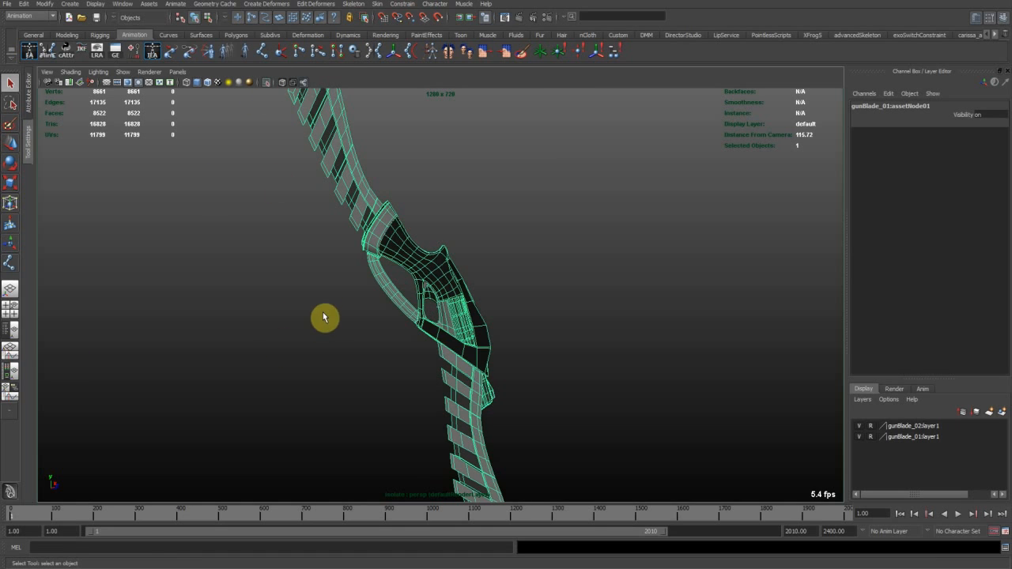
{"action": "left_click", "coordinate": [293, 334]}
{"action": "left_click_drag", "start_coordinate": [388, 293], "coordinate": [436, 240], "text": "alt"}
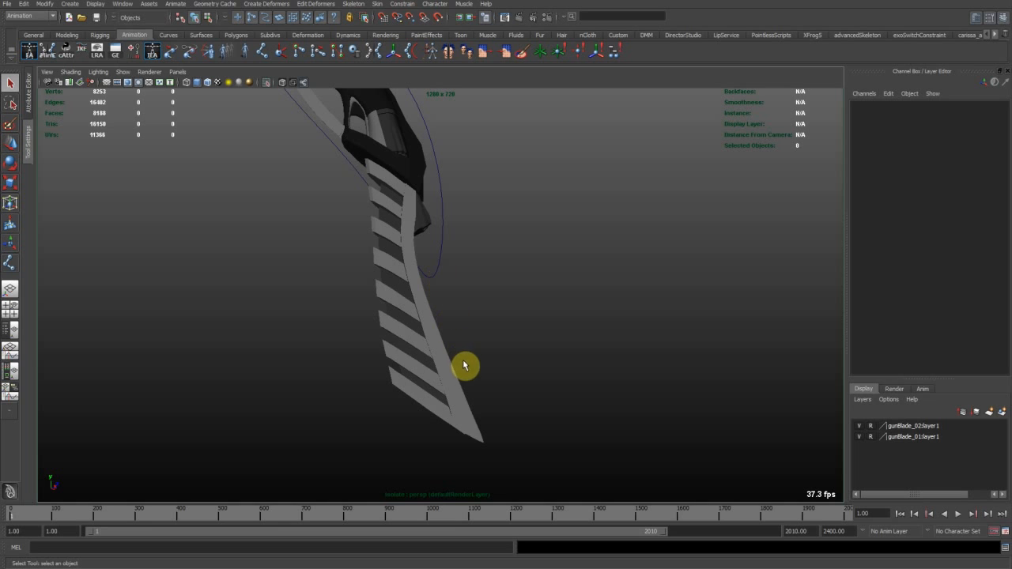
{"action": "left_click_drag", "start_coordinate": [425, 237], "coordinate": [644, 269], "text": "alt"}
Set the gun blade control's Front Blade Hide and Rear Blade Hide to 15 and end the isolated view.
{"action": "left_click", "coordinate": [500, 277]}
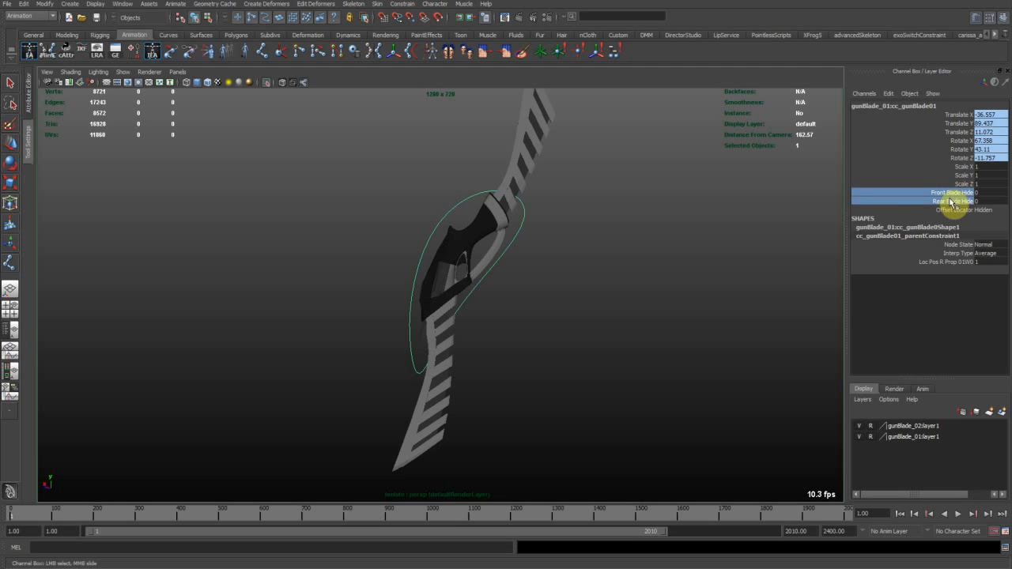
{"action": "middle_click_drag", "start_coordinate": [562, 286], "coordinate": [679, 280]}
{"action": "left_click_drag", "start_coordinate": [460, 298], "coordinate": [661, 337], "text": "alt"}
{"action": "left_click_drag", "start_coordinate": [558, 300], "coordinate": [571, 320], "text": "alt"}
{"action": "right_click_drag", "start_coordinate": [474, 273], "coordinate": [346, 164], "text": "alt"}
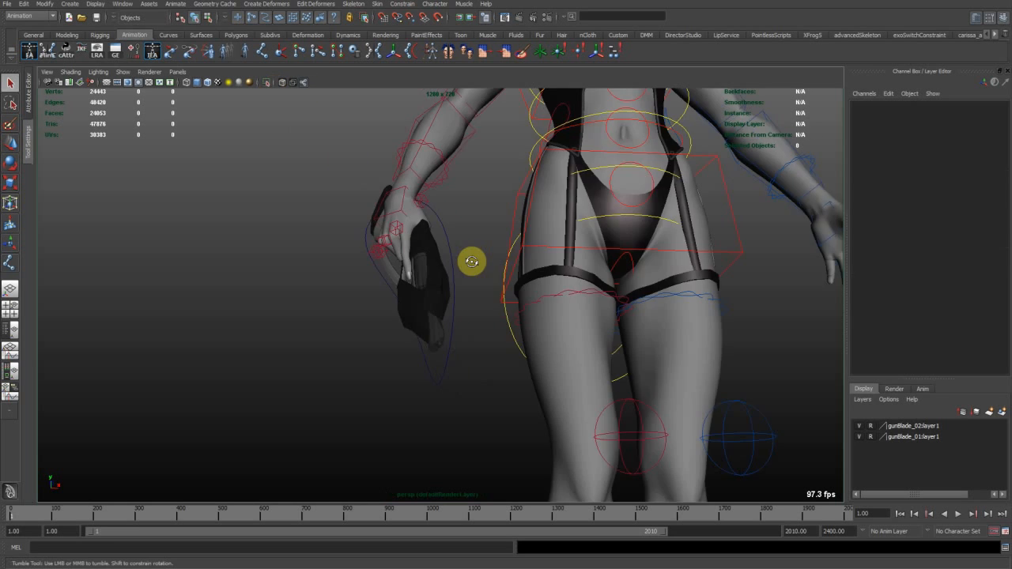
Reselect the gun blade control beside the right hand and adjust Front Blade Hide and Rear Blade Hide to 5.3.
{"action": "left_click_drag", "start_coordinate": [472, 262], "coordinate": [537, 284], "text": "alt"}
{"action": "left_click", "coordinate": [375, 249]}
{"action": "middle_click_drag", "start_coordinate": [454, 299], "coordinate": [466, 339], "text": "alt"}
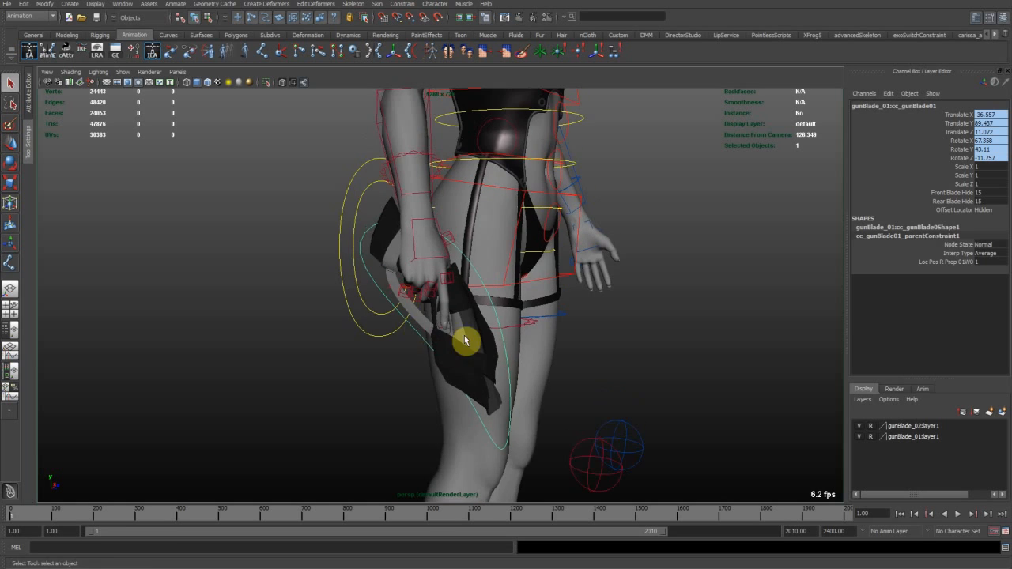
{"action": "right_click_drag", "start_coordinate": [466, 339], "coordinate": [502, 326], "text": "alt"}
{"action": "left_click_drag", "start_coordinate": [502, 326], "coordinate": [437, 312], "text": "alt"}
{"action": "middle_click_drag", "start_coordinate": [473, 323], "coordinate": [483, 306], "text": "alt"}
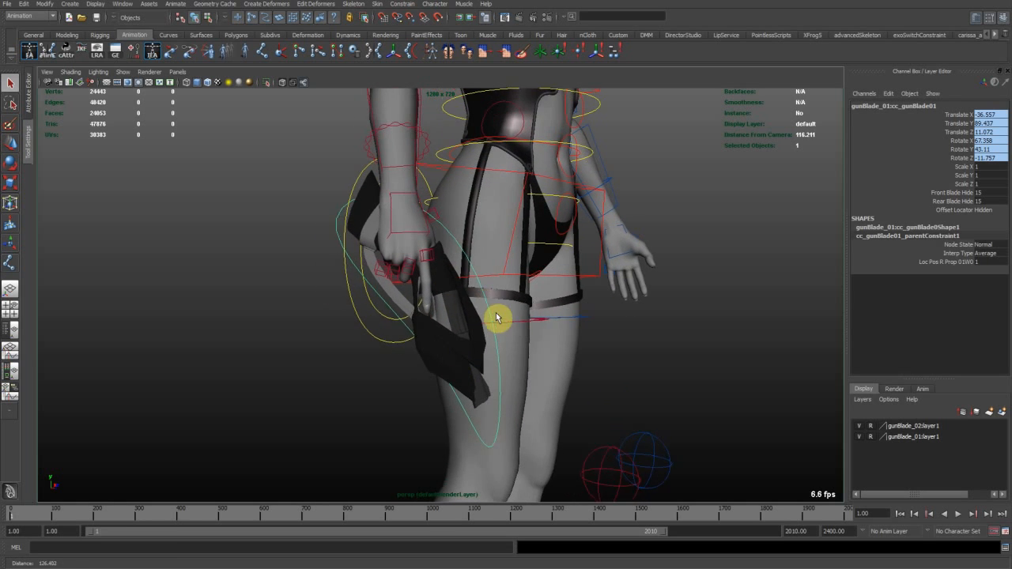
{"action": "right_click_drag", "start_coordinate": [483, 305], "coordinate": [506, 309], "text": "alt"}
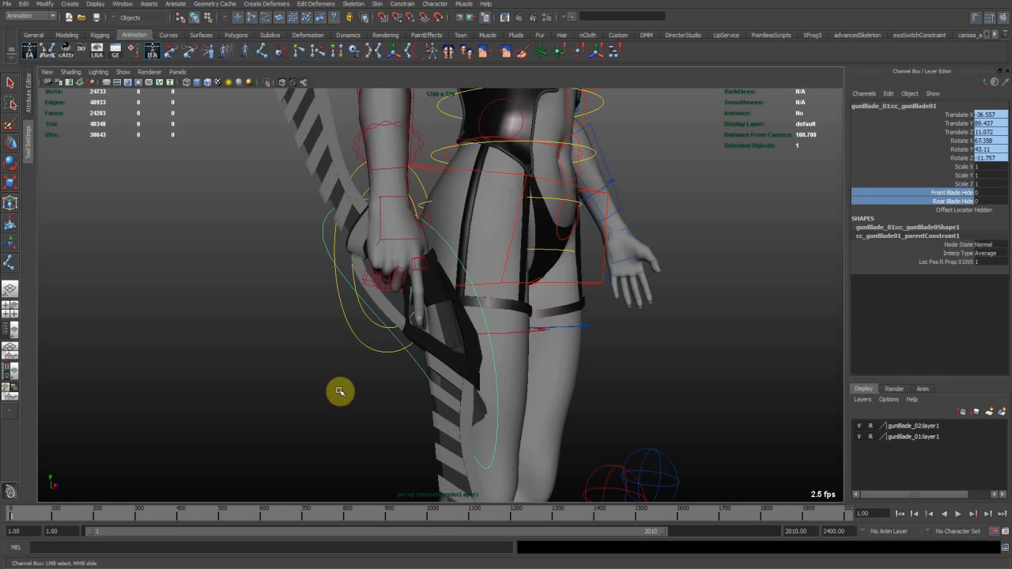
{"action": "right_click_drag", "start_coordinate": [338, 390], "coordinate": [603, 337], "text": "alt"}
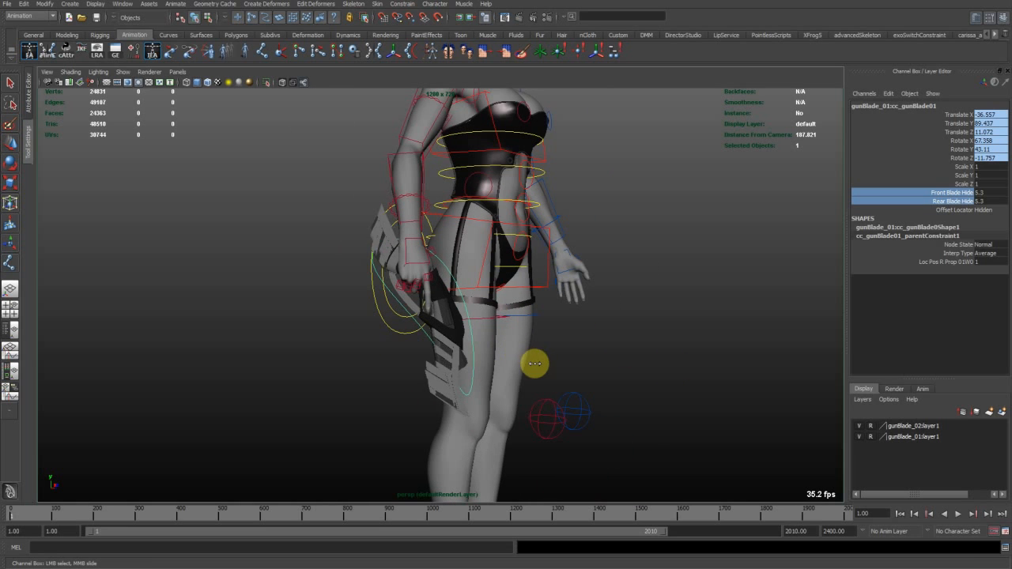
Partly extend the gun blade's blades by adjusting Front Blade Hide and Rear Blade Hide together to 4.6.
{"action": "middle_click_drag", "start_coordinate": [477, 366], "coordinate": [614, 396]}
{"action": "middle_click_drag", "start_coordinate": [540, 373], "coordinate": [395, 390]}
{"action": "left_click_drag", "start_coordinate": [395, 390], "coordinate": [507, 401], "text": "alt"}
{"action": "middle_click_drag", "start_coordinate": [433, 382], "coordinate": [609, 391]}
{"action": "right_click_drag", "start_coordinate": [609, 391], "coordinate": [430, 355], "text": "alt"}
{"action": "left_click_drag", "start_coordinate": [429, 355], "coordinate": [506, 366], "text": "alt"}
{"action": "right_click_drag", "start_coordinate": [506, 366], "coordinate": [531, 364], "text": "alt"}
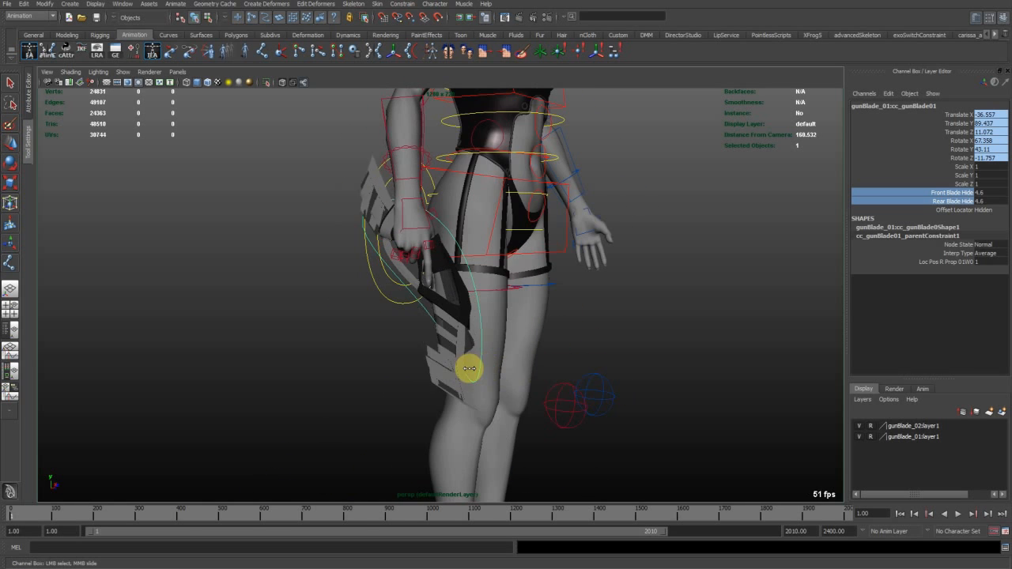
Set Front Blade Hide and Rear Blade Hide to 15 and view the retracted weapon up close beside the thigh.
{"action": "middle_click_drag", "start_coordinate": [526, 388], "coordinate": [569, 397]}
{"action": "left_click_drag", "start_coordinate": [569, 396], "coordinate": [451, 382], "text": "alt"}
{"action": "right_click_drag", "start_coordinate": [451, 383], "coordinate": [629, 340], "text": "alt"}
{"action": "left_click_drag", "start_coordinate": [629, 340], "coordinate": [662, 348], "text": "alt"}
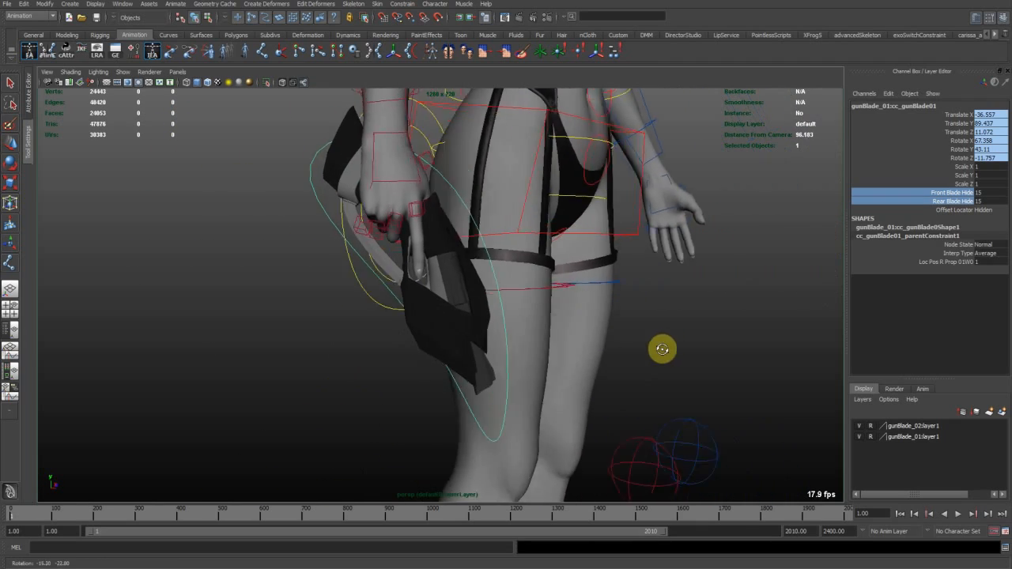
{"action": "middle_click_drag", "start_coordinate": [661, 349], "coordinate": [635, 387], "text": "alt"}
{"action": "left_click_drag", "start_coordinate": [635, 386], "coordinate": [402, 293], "text": "alt"}
{"action": "right_click_drag", "start_coordinate": [402, 293], "coordinate": [483, 305], "text": "alt"}
{"action": "left_click_drag", "start_coordinate": [482, 304], "coordinate": [558, 337], "text": "alt"}
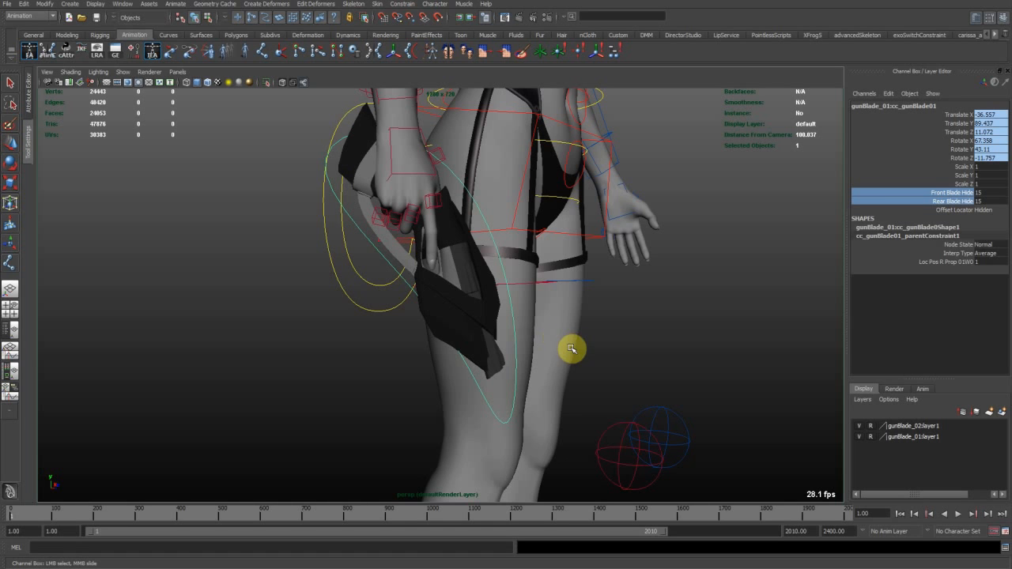
Lower Front Blade Hide and Rear Blade Hide to 9.9 and view the lower blade segments up close.
{"action": "right_click_drag", "start_coordinate": [494, 335], "coordinate": [559, 368], "text": "alt"}
{"action": "middle_click_drag", "start_coordinate": [560, 369], "coordinate": [550, 338], "text": "alt"}
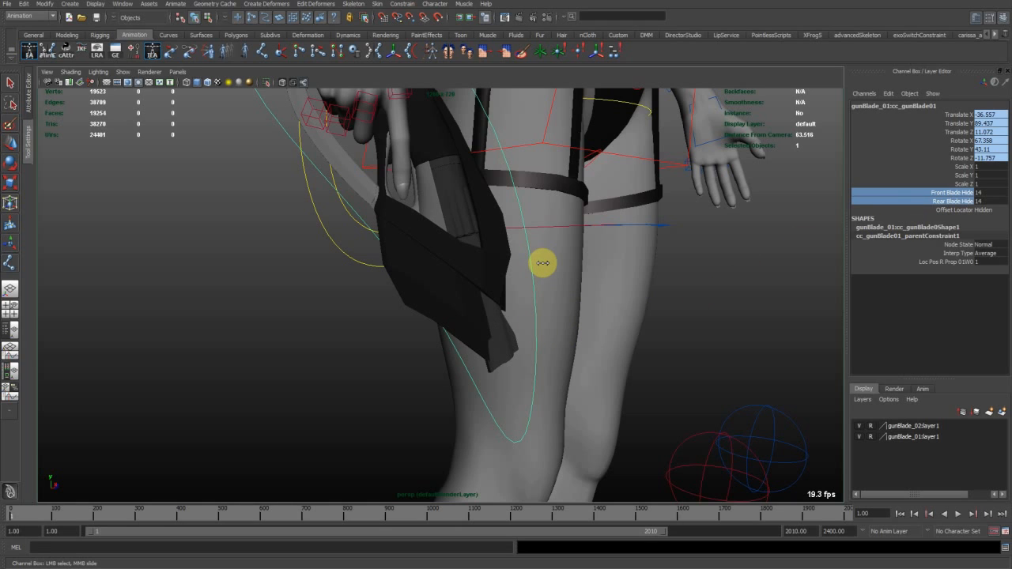
{"action": "middle_click_drag", "start_coordinate": [483, 277], "coordinate": [430, 245]}
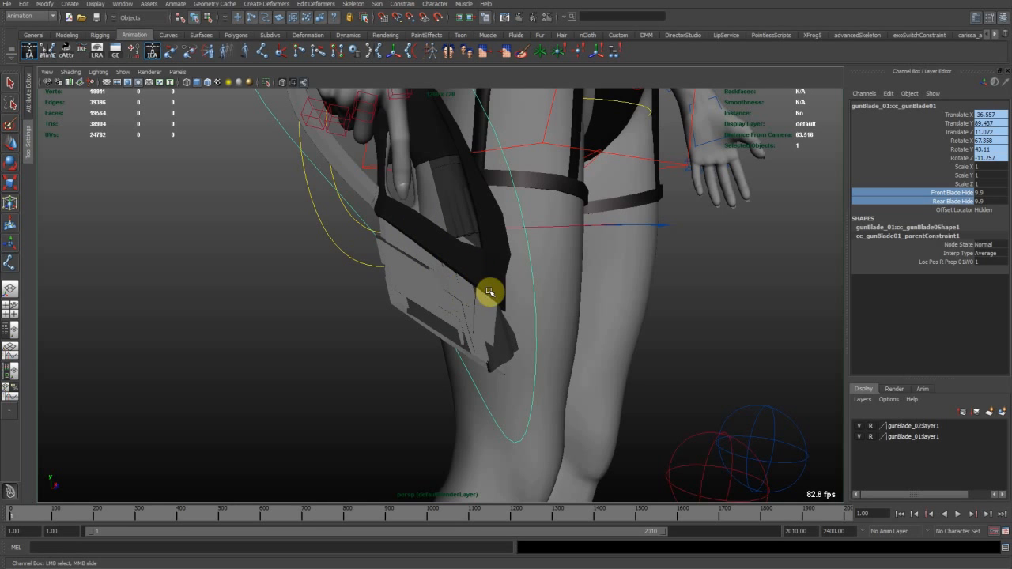
{"action": "left_click_drag", "start_coordinate": [468, 311], "coordinate": [455, 266], "text": "alt"}
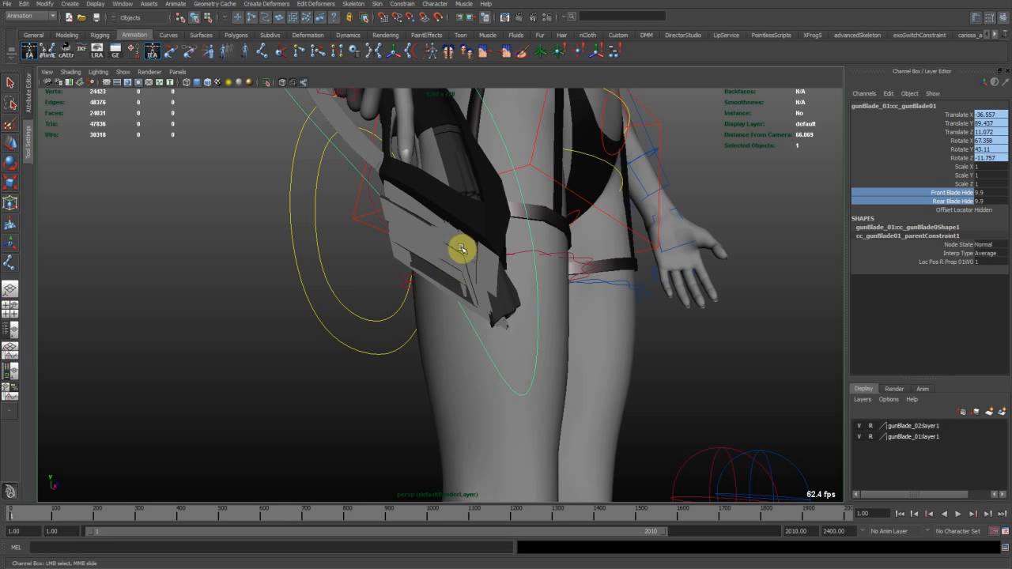
{"action": "right_click_drag", "start_coordinate": [492, 327], "coordinate": [482, 276], "text": "alt"}
Lower Front Blade Hide and Rear Blade Hide to 0 and view the whole weapon with its blades extended.
{"action": "middle_click_drag", "start_coordinate": [504, 271], "coordinate": [459, 280]}
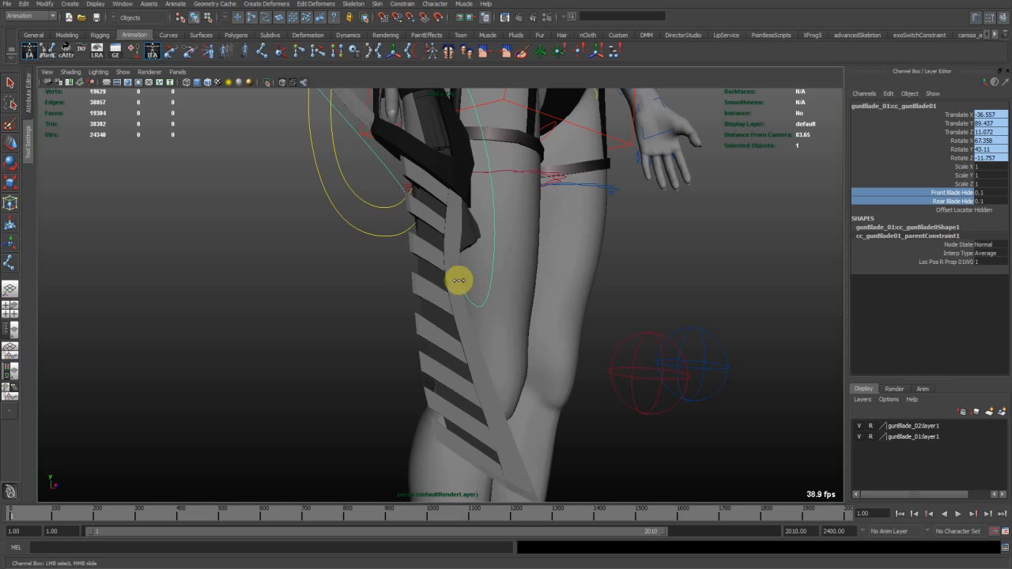
{"action": "left_click_drag", "start_coordinate": [519, 240], "coordinate": [522, 286], "text": "alt"}
{"action": "right_click_drag", "start_coordinate": [522, 286], "coordinate": [505, 286], "text": "alt"}
{"action": "left_click_drag", "start_coordinate": [505, 286], "coordinate": [532, 292], "text": "alt"}
{"action": "right_click_drag", "start_coordinate": [532, 291], "coordinate": [521, 259], "text": "alt"}
{"action": "left_click_drag", "start_coordinate": [521, 259], "coordinate": [423, 185], "text": "alt"}
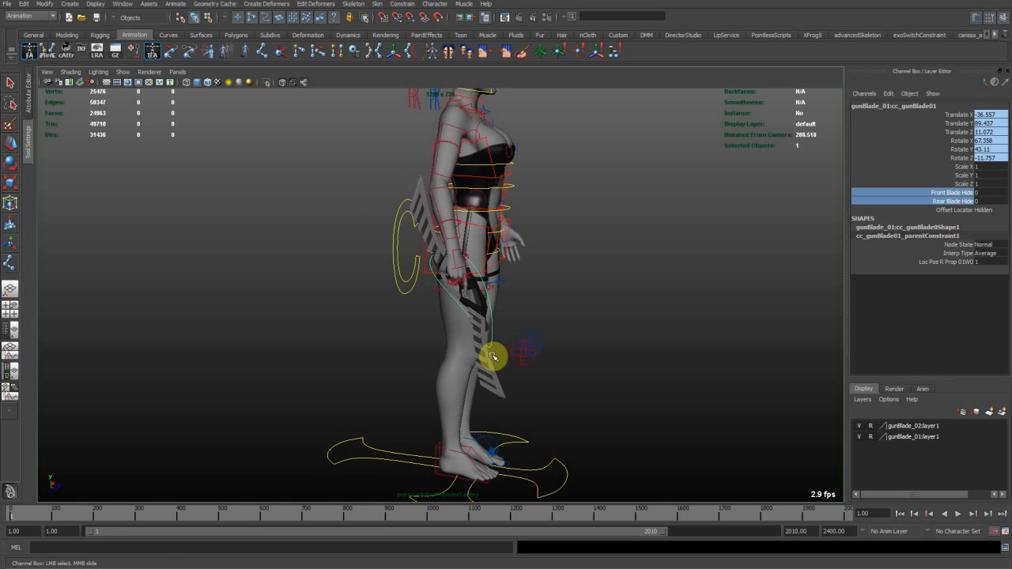
Retract both gun blade blades by raising Front Blade Hide and Rear Blade Hide to 15.
{"action": "right_click_drag", "start_coordinate": [511, 392], "coordinate": [568, 332], "text": "alt"}
{"action": "middle_click_drag", "start_coordinate": [535, 329], "coordinate": [707, 325]}
{"action": "left_click_drag", "start_coordinate": [672, 336], "coordinate": [532, 339], "text": "alt"}
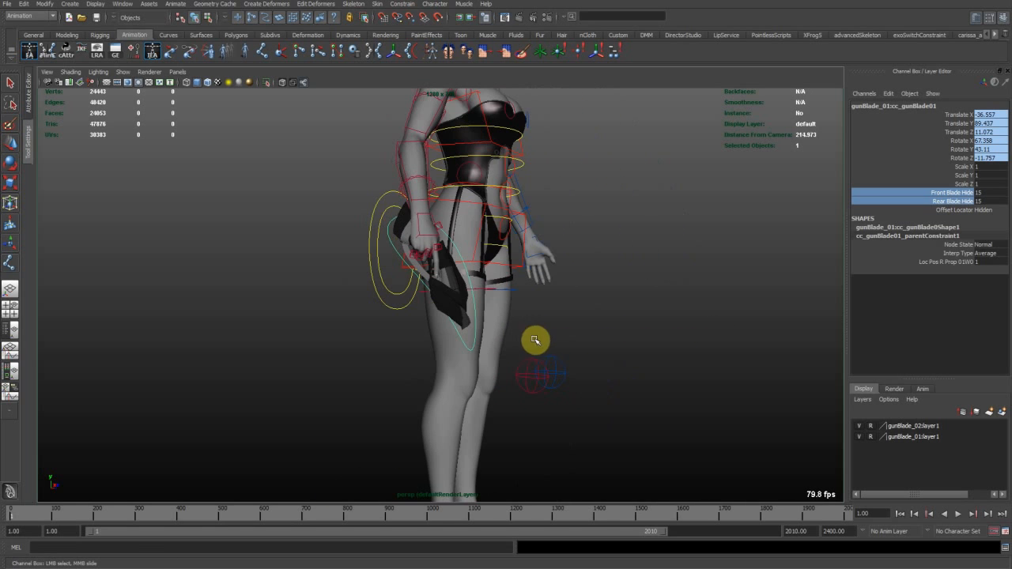
{"action": "middle_click_drag", "start_coordinate": [501, 329], "coordinate": [543, 338]}
Select the gun blade's asset node and hide the weapon, leaving the right hand in close view.
{"action": "left_click", "coordinate": [214, 408]}
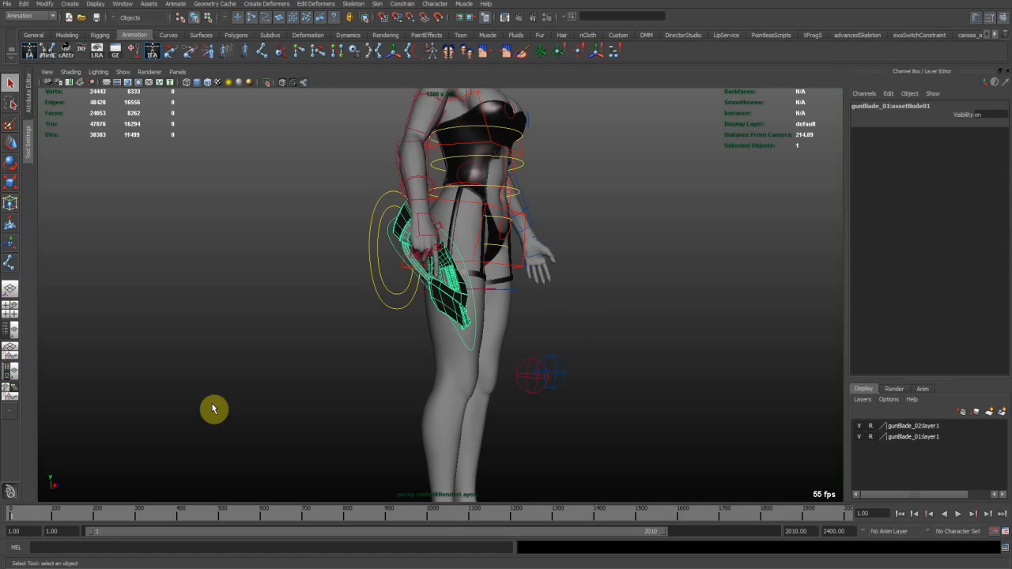
{"action": "middle_click_drag", "start_coordinate": [434, 246], "coordinate": [400, 301], "text": "alt"}
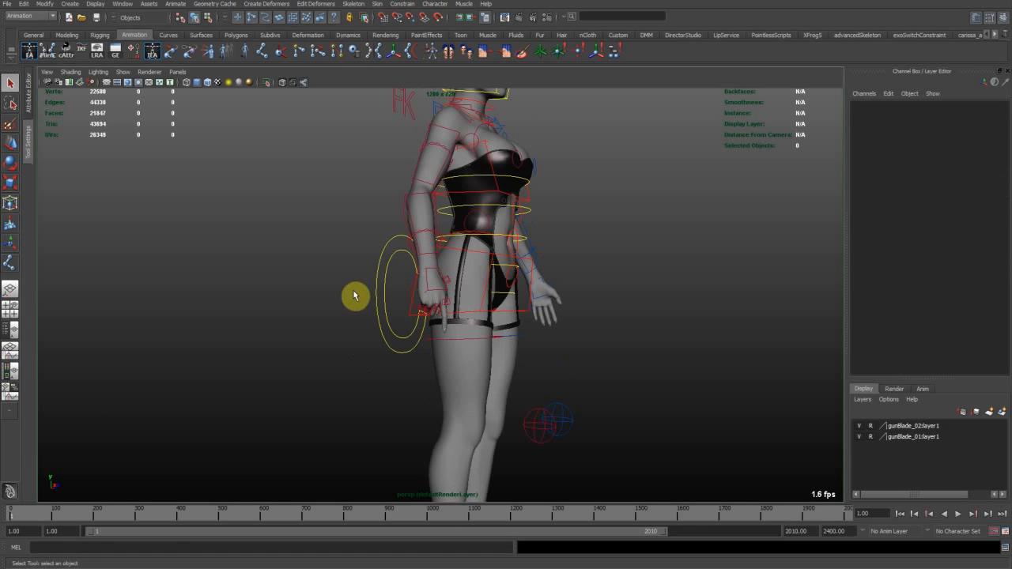
{"action": "left_click_drag", "start_coordinate": [392, 305], "coordinate": [363, 304], "text": "alt"}
{"action": "right_click_drag", "start_coordinate": [364, 305], "coordinate": [440, 309], "text": "alt"}
{"action": "left_click_drag", "start_coordinate": [388, 285], "coordinate": [434, 376], "text": "alt"}
Select the right hand's five finger controls without the body mesh, reset their channels to 0, and clear the selection.
{"action": "left_click", "coordinate": [123, 72]}
{"action": "left_click", "coordinate": [177, 182]}
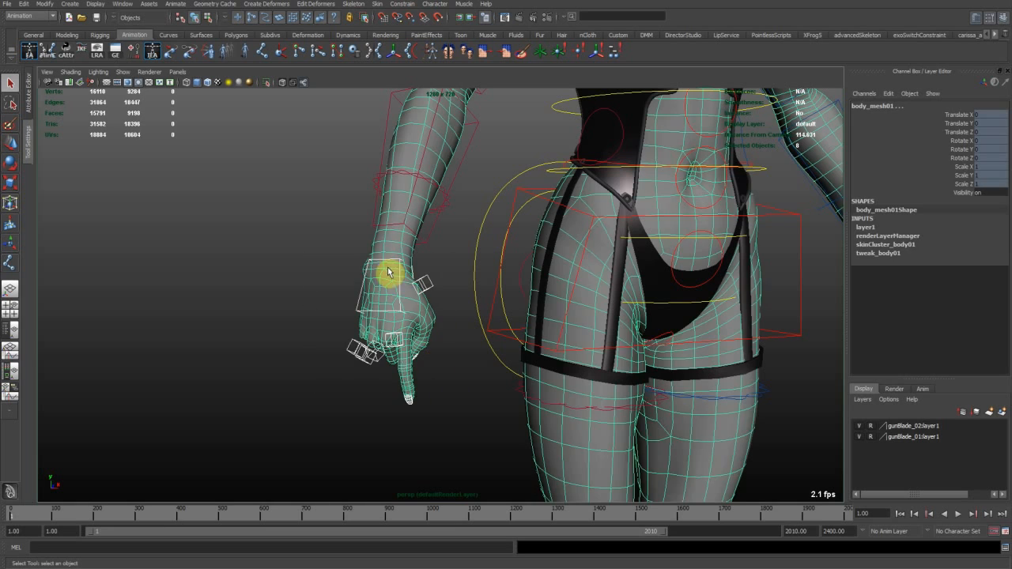
{"action": "left_click", "coordinate": [411, 389], "text": "shift"}
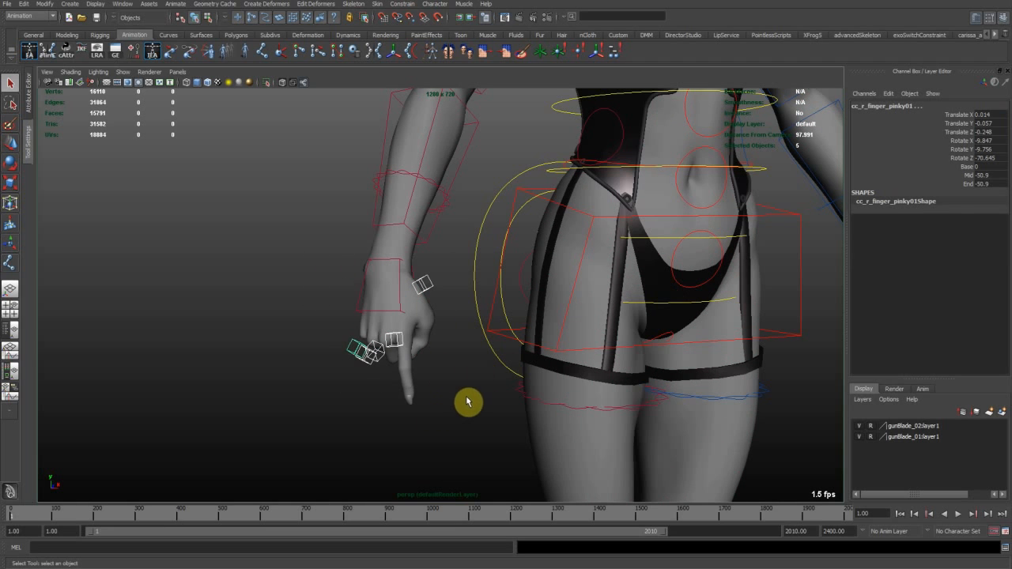
{"action": "left_click_drag", "start_coordinate": [991, 178], "coordinate": [1003, 117]}
{"action": "type", "text": "0"}
{"action": "key", "text": "Return"}
{"action": "left_click", "coordinate": [454, 422]}
Turn on textured display and show the character's joints, viewing the upper body from behind.
{"action": "right_click_drag", "start_coordinate": [453, 422], "coordinate": [422, 302], "text": "alt"}
{"action": "middle_click_drag", "start_coordinate": [422, 303], "coordinate": [382, 340], "text": "alt"}
{"action": "left_click", "coordinate": [218, 85]}
{"action": "left_click_drag", "start_coordinate": [505, 309], "coordinate": [471, 326], "text": "alt"}
{"action": "right_click_drag", "start_coordinate": [485, 307], "coordinate": [463, 307], "text": "alt"}
{"action": "left_click_drag", "start_coordinate": [467, 307], "coordinate": [305, 307], "text": "alt"}
{"action": "middle_click_drag", "start_coordinate": [392, 260], "coordinate": [420, 337], "text": "alt"}
{"action": "left_click_drag", "start_coordinate": [420, 337], "coordinate": [347, 246], "text": "alt"}
{"action": "left_click", "coordinate": [124, 72]}
{"action": "left_click", "coordinate": [165, 195]}
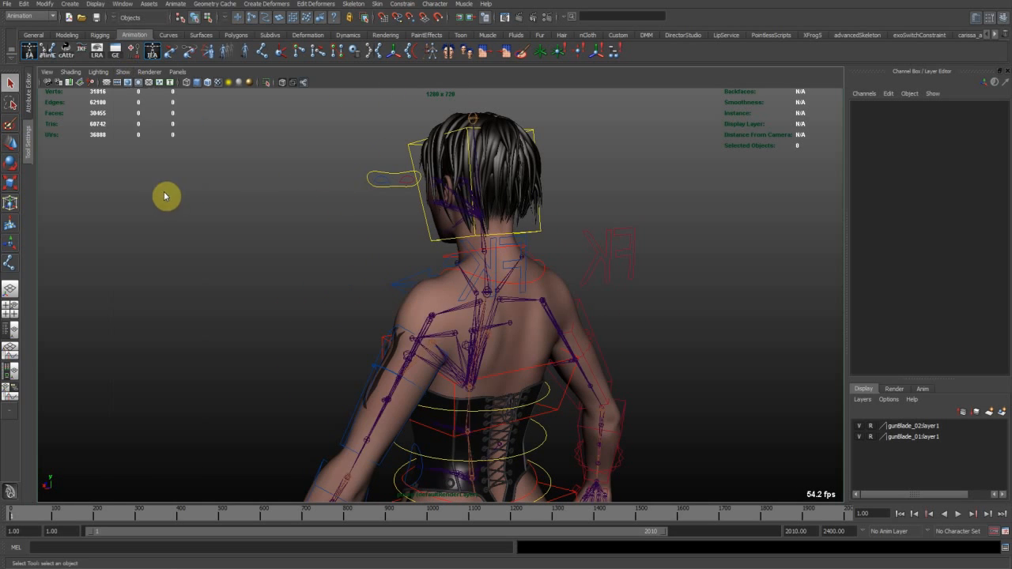
Rotate the left clavicle control to about 9.62, 3.825 and 25.923, and hide the rig controls and joints.
{"action": "left_click_drag", "start_coordinate": [248, 293], "coordinate": [356, 275], "text": "alt"}
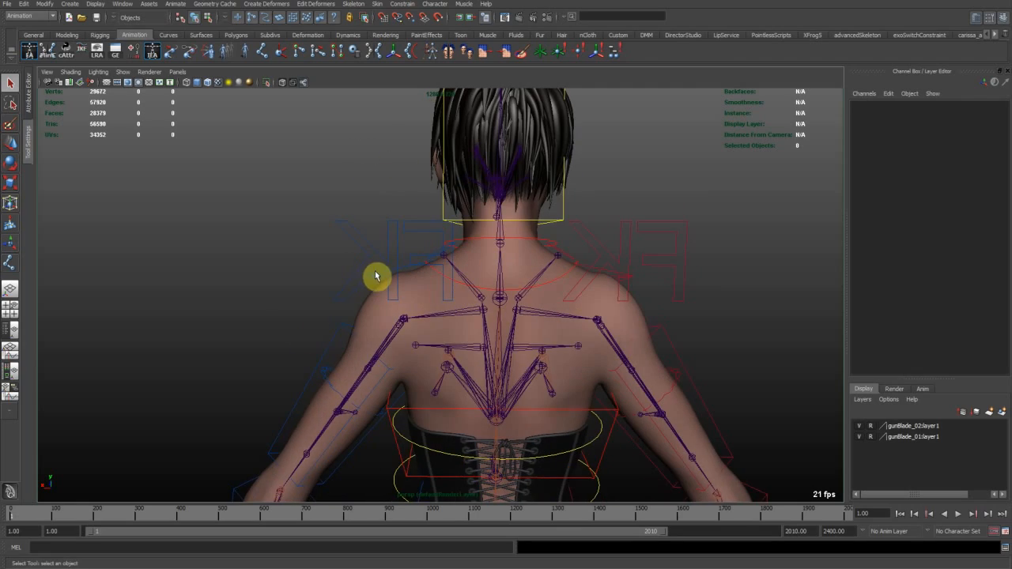
{"action": "left_click", "coordinate": [376, 276]}
{"action": "left_click_drag", "start_coordinate": [408, 305], "coordinate": [488, 312], "text": "alt"}
{"action": "key", "text": "e"}
{"action": "right_click_drag", "start_coordinate": [488, 312], "coordinate": [496, 369], "text": "alt"}
{"action": "left_click_drag", "start_coordinate": [496, 368], "coordinate": [332, 349], "text": "alt"}
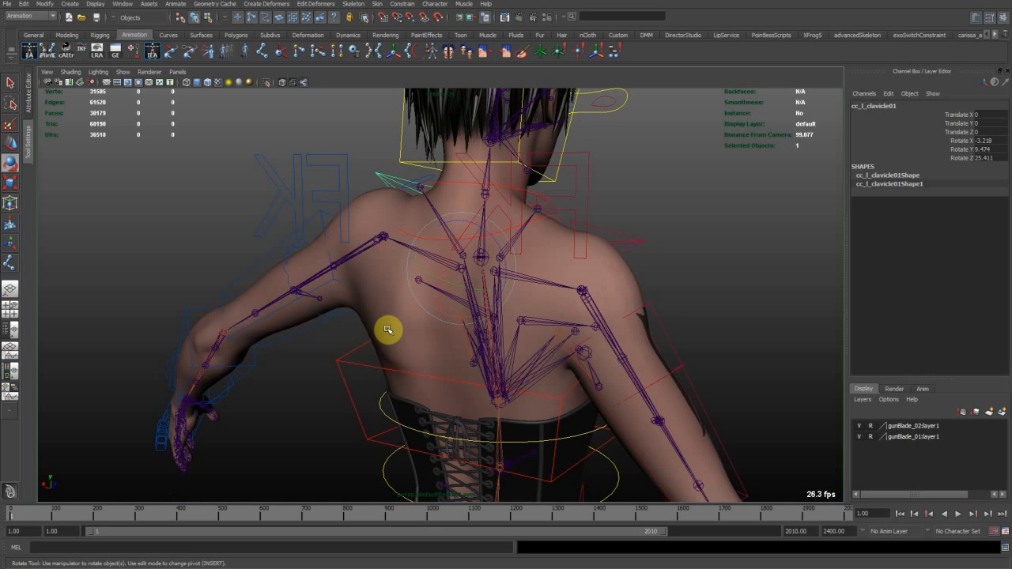
{"action": "left_click_drag", "start_coordinate": [455, 298], "coordinate": [500, 316], "text": "alt"}
{"action": "left_click_drag", "start_coordinate": [468, 308], "coordinate": [434, 255]}
{"action": "left_click", "coordinate": [303, 82]}
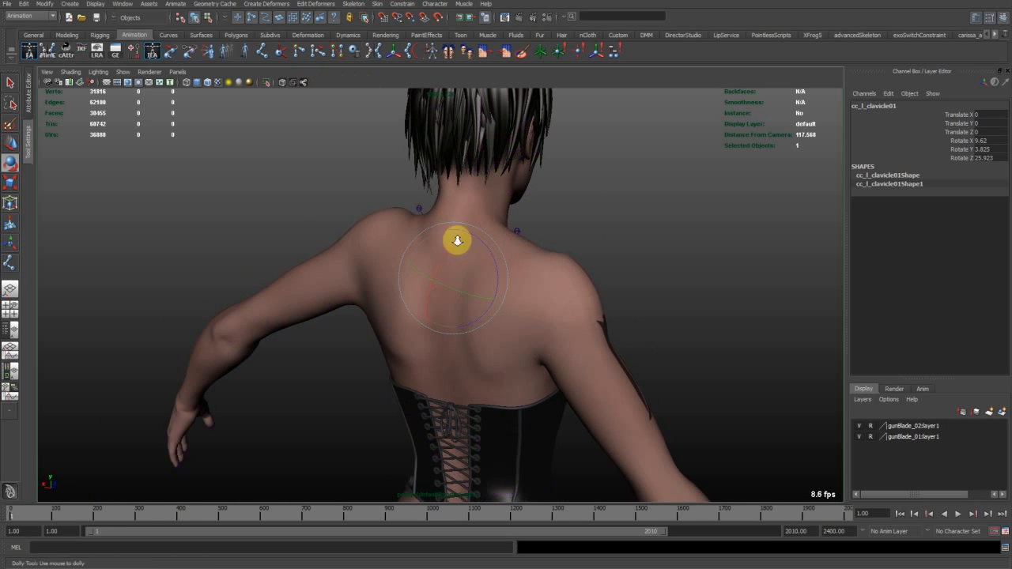
Rotate the left clavicle control once more to test the shoulder blade, and reset its Rotate X, Y and Z to 0.
{"action": "left_click_drag", "start_coordinate": [490, 239], "coordinate": [531, 257], "text": "alt"}
{"action": "right_click_drag", "start_coordinate": [531, 257], "coordinate": [443, 260], "text": "alt"}
{"action": "left_click_drag", "start_coordinate": [442, 260], "coordinate": [429, 282]}
{"action": "left_click_drag", "start_coordinate": [430, 282], "coordinate": [474, 266]}
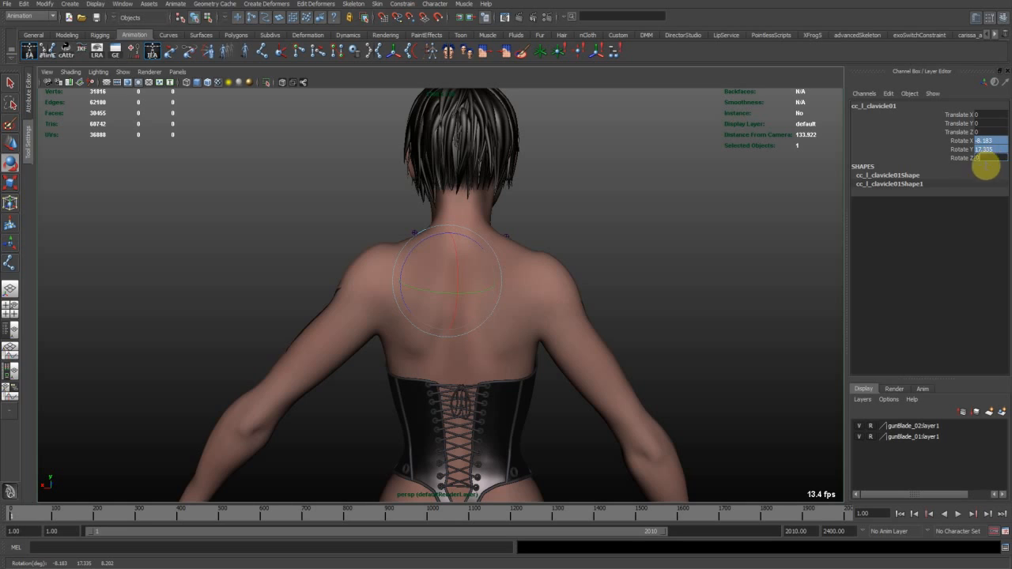
{"action": "type", "text": "0"}
{"action": "key", "text": "Return"}
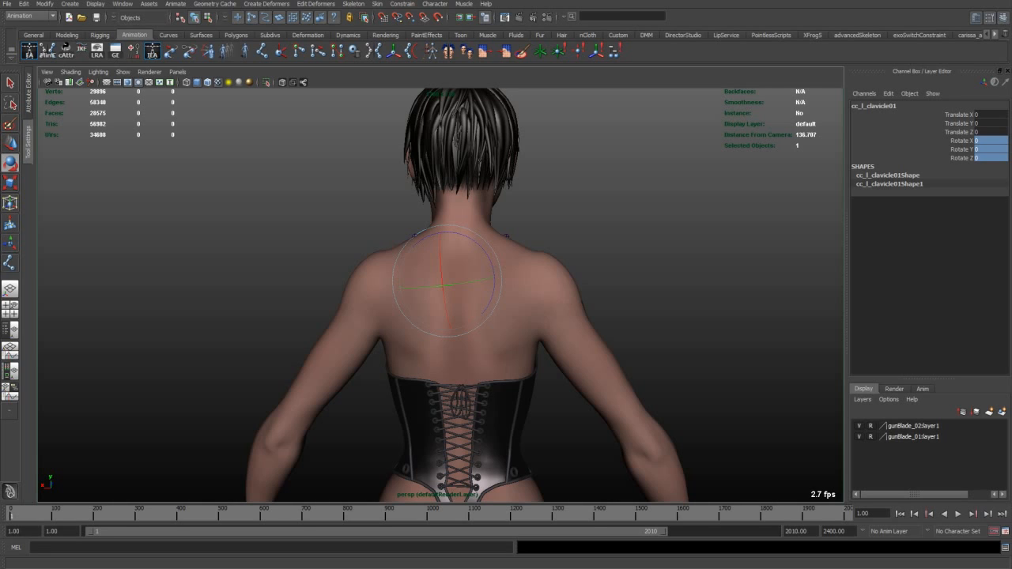
Switch to the browser and examine the YouTube comments on the rig deformation test, and return to Maya.
{"action": "key", "text": "alt+Tab"}
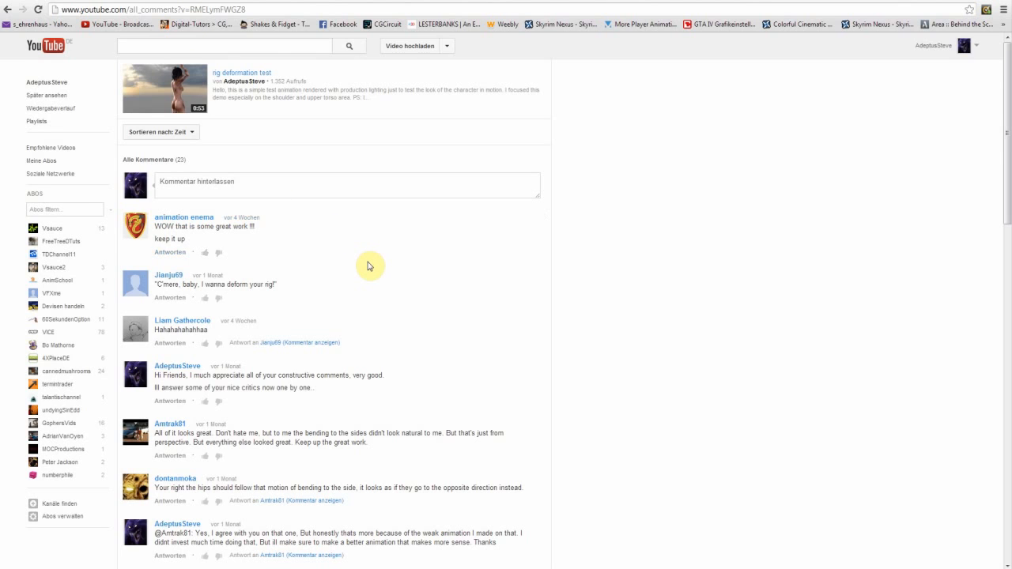
{"action": "scroll", "coordinate": [371, 267], "scroll_direction": "down", "scroll_amount": 2}
{"action": "scroll", "coordinate": [371, 266], "scroll_direction": "down", "scroll_amount": 3}
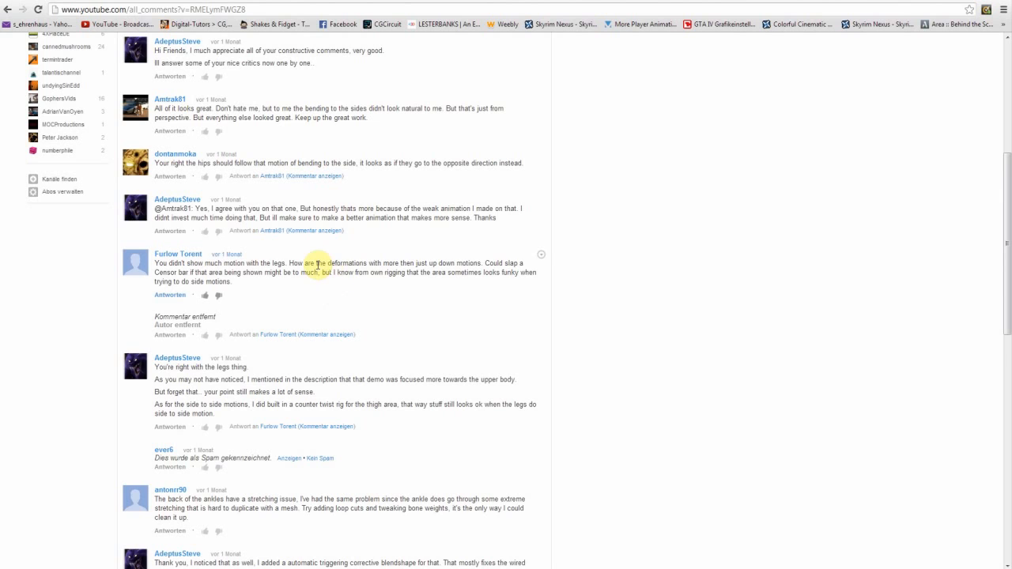
{"action": "scroll", "coordinate": [323, 318], "scroll_direction": "down", "scroll_amount": 1}
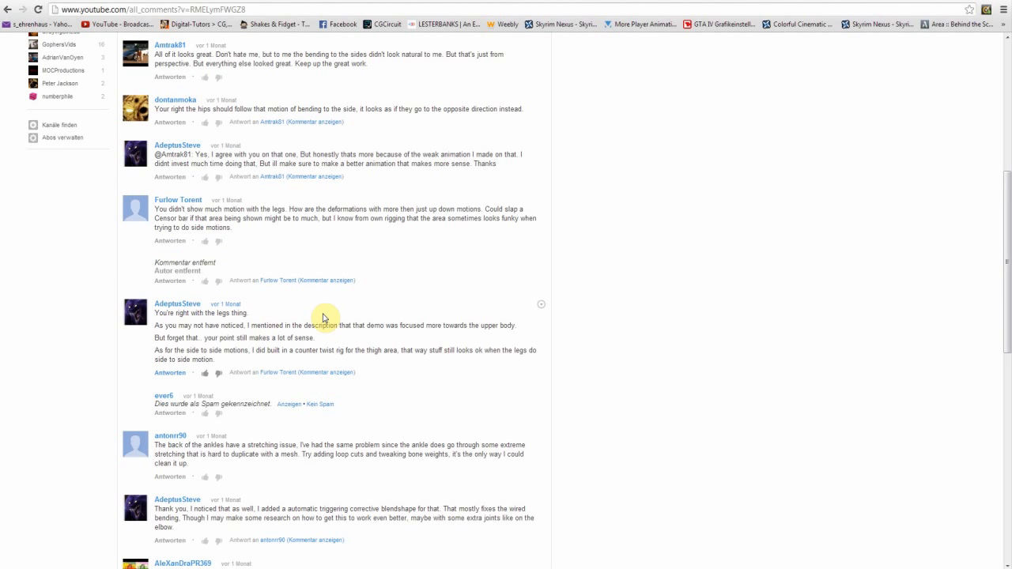
{"action": "scroll", "coordinate": [339, 356], "scroll_direction": "down", "scroll_amount": 1}
{"action": "scroll", "coordinate": [301, 451], "scroll_direction": "down", "scroll_amount": 2}
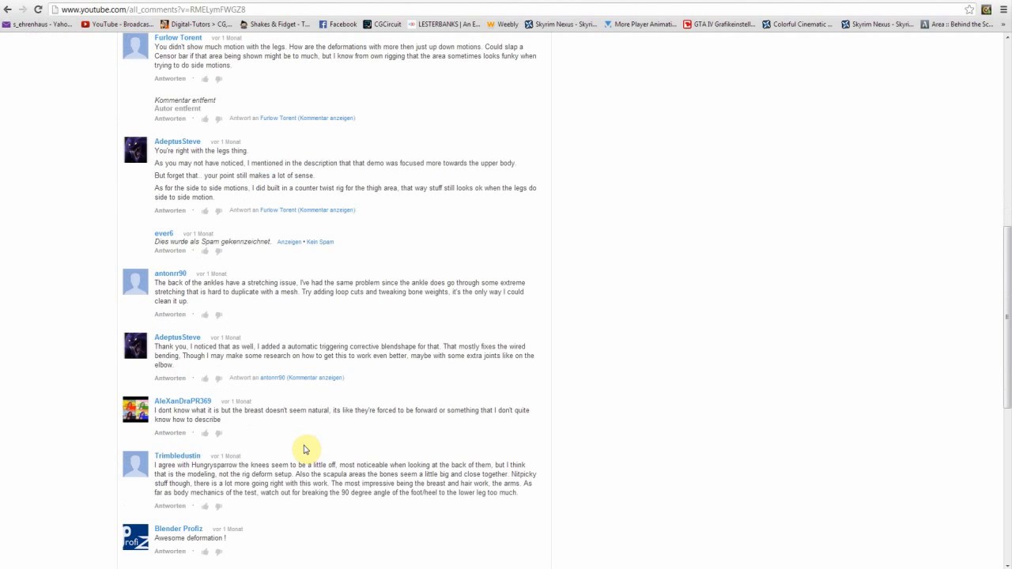
{"action": "scroll", "coordinate": [320, 478], "scroll_direction": "up", "scroll_amount": 1}
{"action": "scroll", "coordinate": [314, 491], "scroll_direction": "up", "scroll_amount": 2}
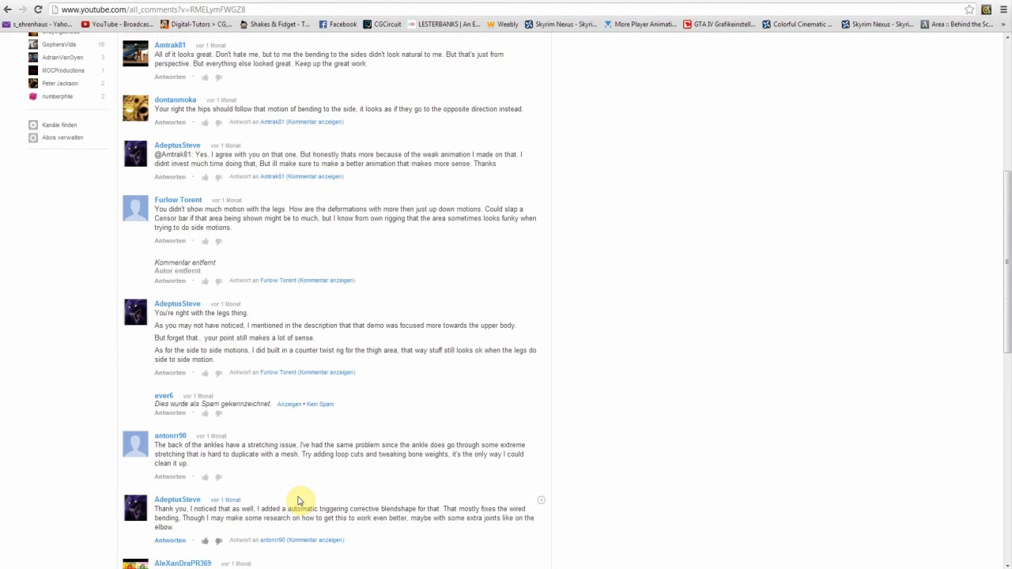
{"action": "scroll", "coordinate": [299, 499], "scroll_direction": "up", "scroll_amount": 2}
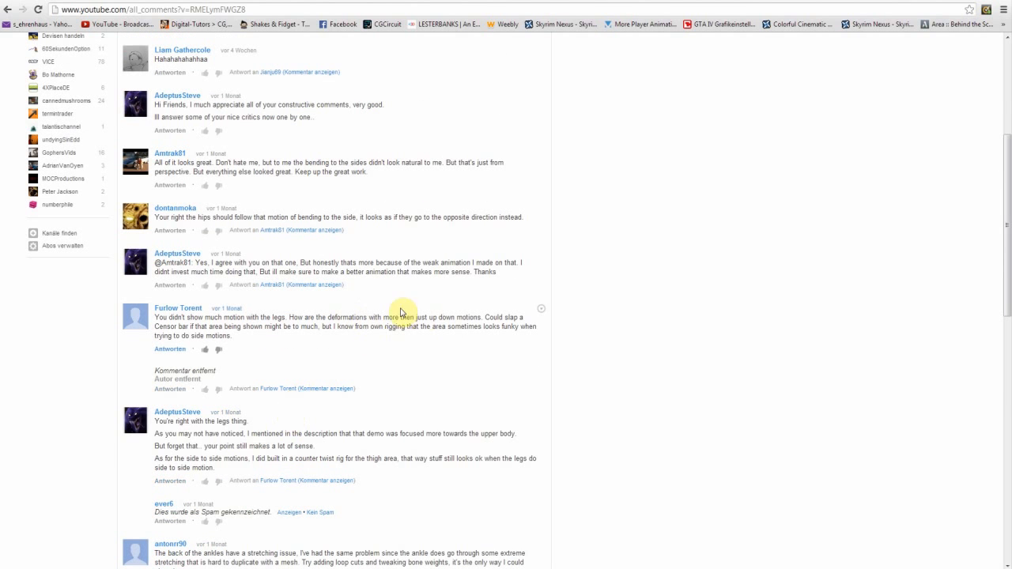
{"action": "scroll", "coordinate": [427, 353], "scroll_direction": "up", "scroll_amount": 3}
{"action": "left_click_drag", "start_coordinate": [720, 3], "coordinate": [0, 237]}
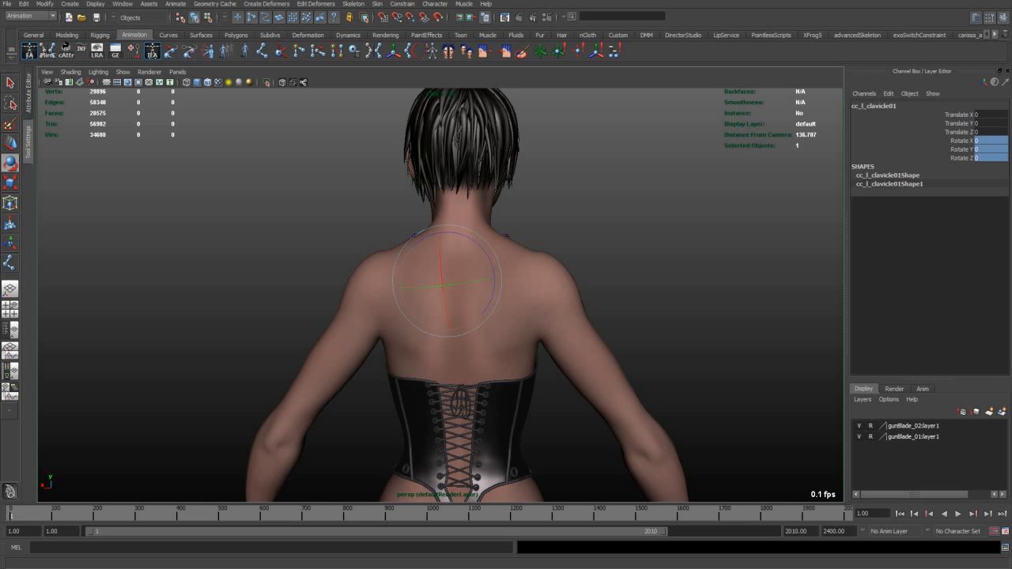
View the bare back from several angles and redisplay the rig controls with the character seen from the front.
{"action": "left_click_drag", "start_coordinate": [571, 325], "coordinate": [482, 261], "text": "alt"}
{"action": "left_click_drag", "start_coordinate": [492, 306], "coordinate": [460, 266], "text": "alt"}
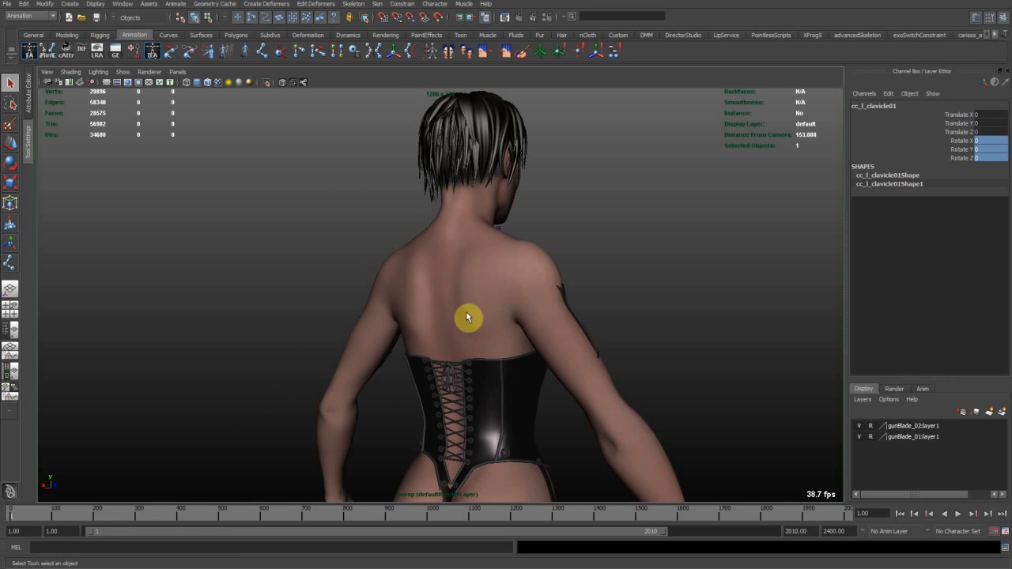
{"action": "left_click_drag", "start_coordinate": [434, 314], "coordinate": [458, 309], "text": "alt"}
{"action": "left_click_drag", "start_coordinate": [395, 318], "coordinate": [492, 246], "text": "alt"}
{"action": "key", "text": "alt+1"}
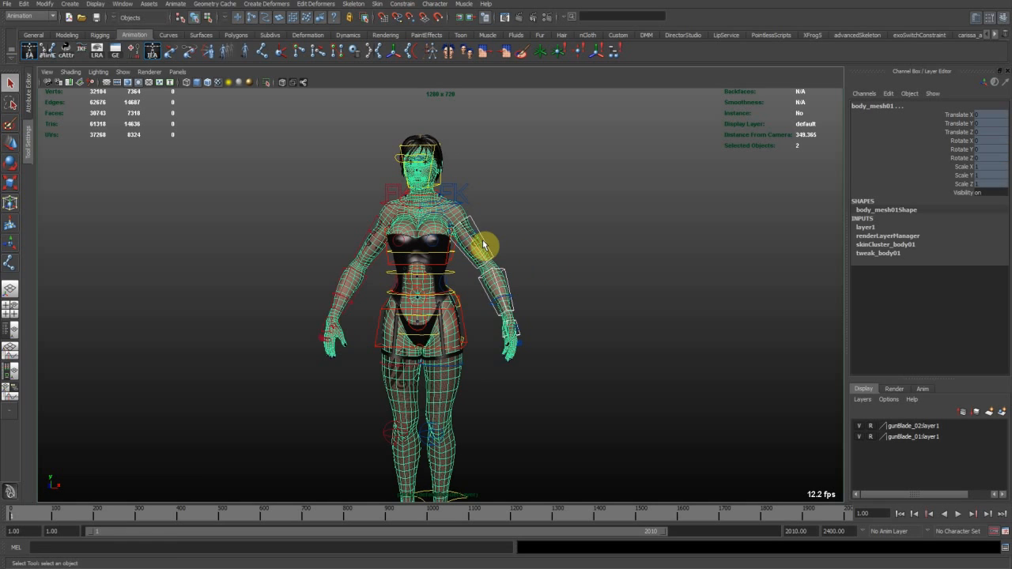
Select the left arm's FK arm, elbow and wrist controls in turn, and open the wrist's Rotate X for editing.
{"action": "left_click", "coordinate": [481, 243]}
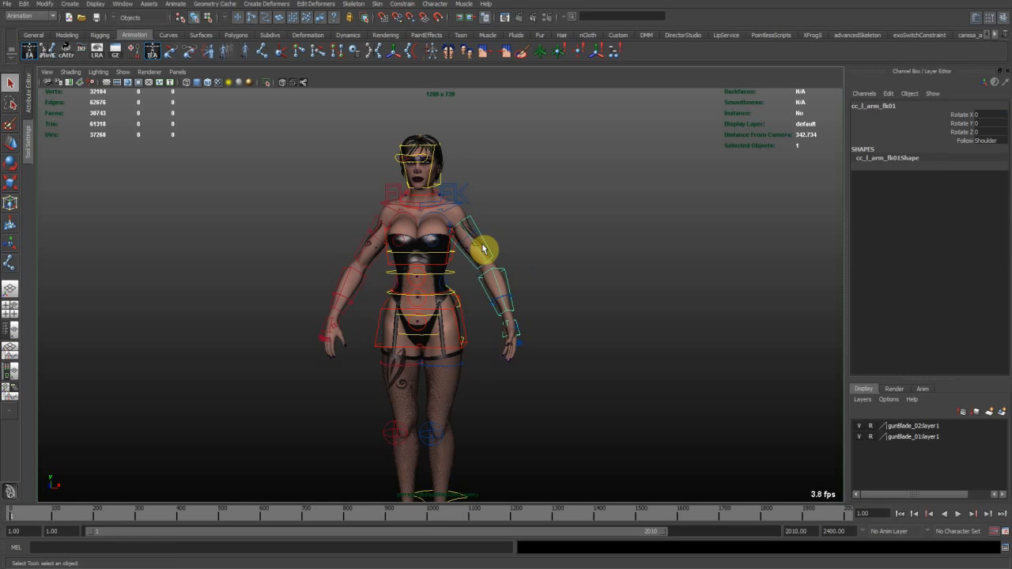
{"action": "left_click", "coordinate": [481, 291]}
{"action": "middle_click_drag", "start_coordinate": [502, 319], "coordinate": [490, 341], "text": "alt"}
{"action": "right_click_drag", "start_coordinate": [490, 340], "coordinate": [516, 356], "text": "alt"}
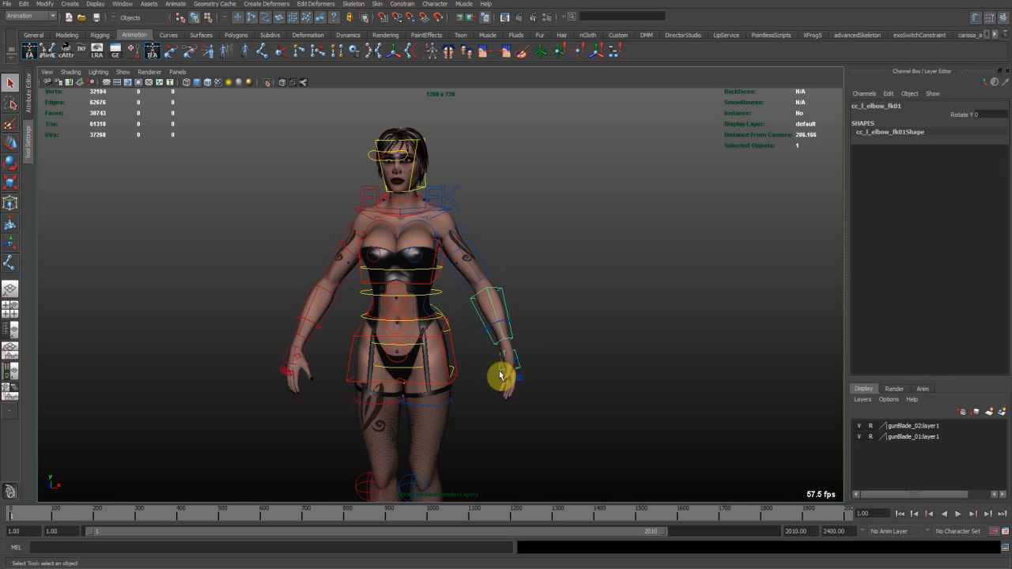
{"action": "left_click", "coordinate": [501, 377]}
{"action": "mouse_move", "coordinate": [513, 355]}
{"action": "left_mouse_down", "text": "alt"}
{"action": "mouse_move", "coordinate": [460, 295]}
{"action": "mouse_move", "coordinate": [511, 358]}
{"action": "left_mouse_up", "text": "alt"}
{"action": "right_click_drag", "start_coordinate": [511, 358], "coordinate": [543, 379], "text": "alt"}
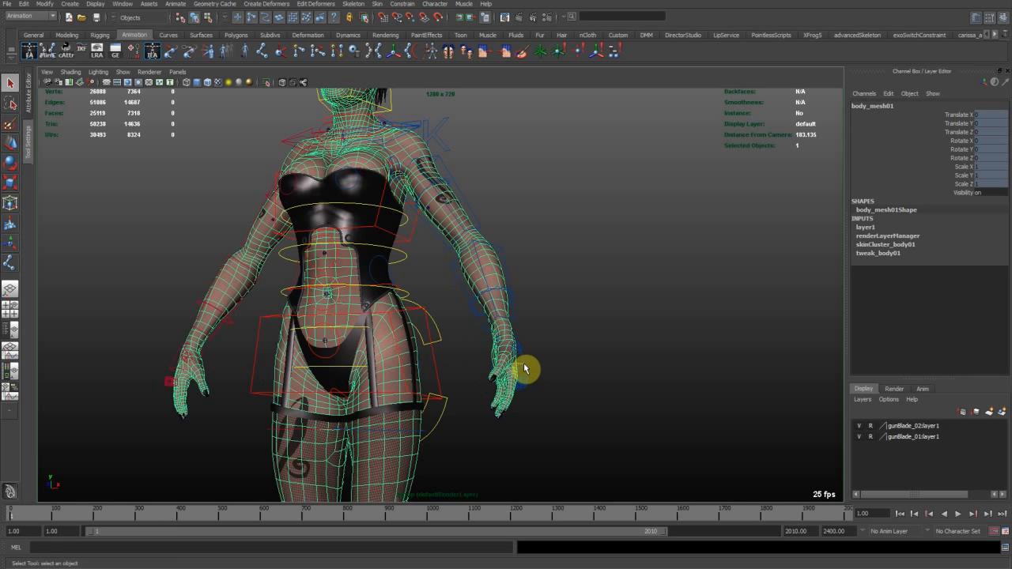
{"action": "left_click", "coordinate": [528, 370]}
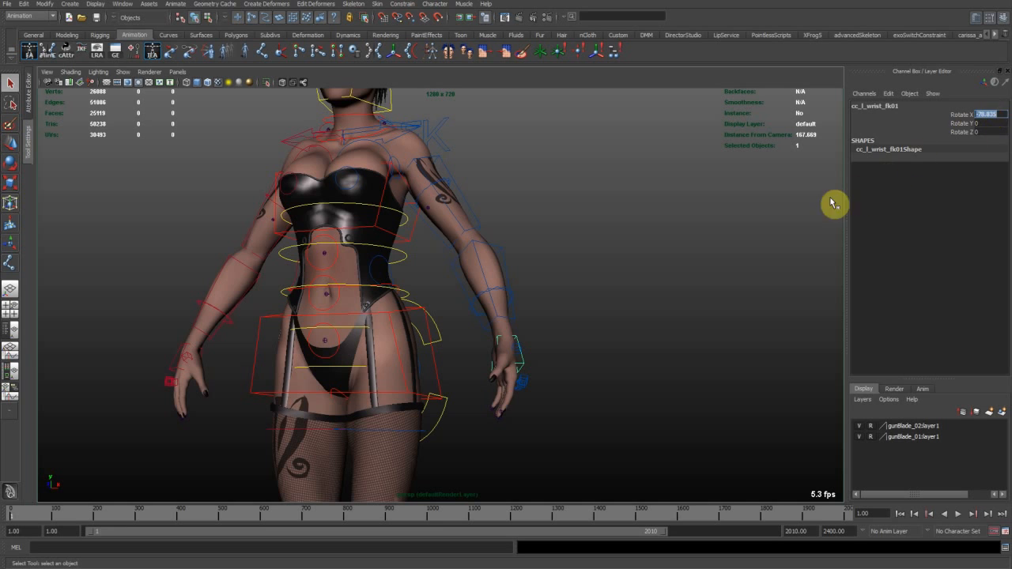
Select both clavicle controls from behind and rotate them together about Y to about 46.4 degrees.
{"action": "left_click_drag", "start_coordinate": [543, 322], "coordinate": [655, 336], "text": "alt"}
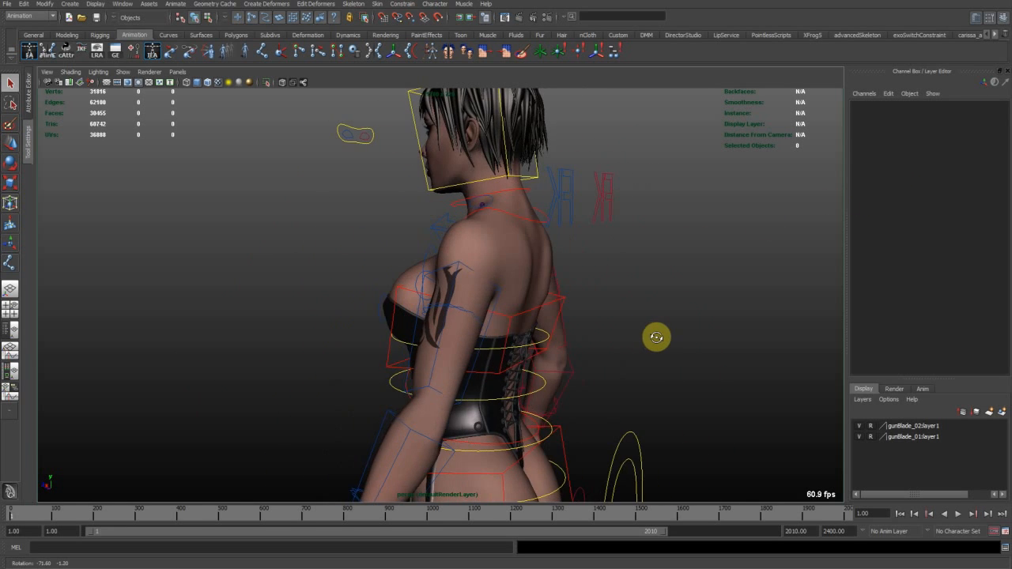
{"action": "left_click_drag", "start_coordinate": [536, 241], "coordinate": [479, 257], "text": "alt"}
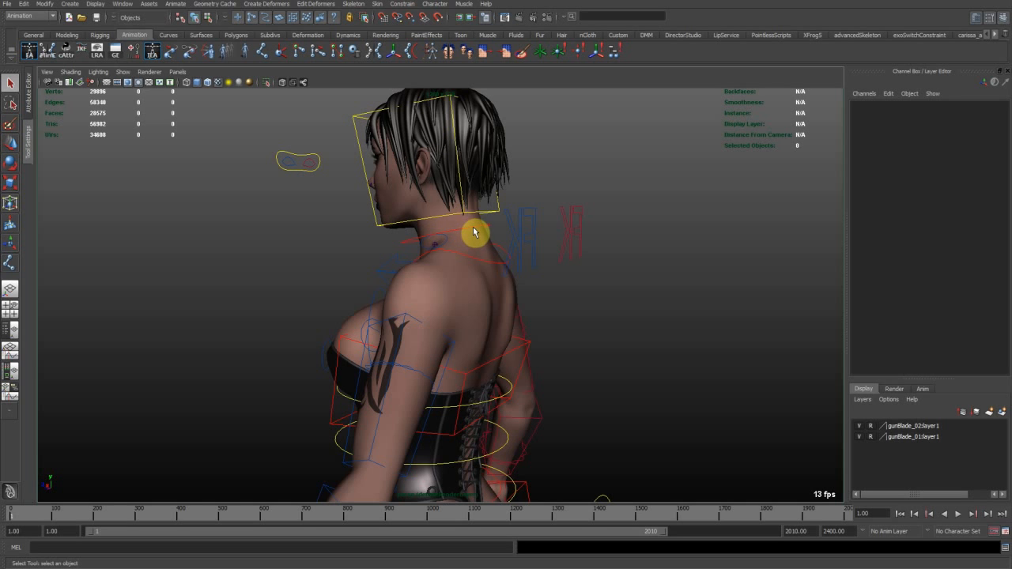
{"action": "left_click_drag", "start_coordinate": [505, 361], "coordinate": [422, 235], "text": "alt"}
{"action": "left_click", "coordinate": [342, 235]}
{"action": "key", "text": "e"}
{"action": "left_click_drag", "start_coordinate": [341, 235], "coordinate": [483, 279], "text": "alt"}
{"action": "left_click", "coordinate": [563, 232], "text": "shift"}
{"action": "left_click_drag", "start_coordinate": [591, 248], "coordinate": [459, 282], "text": "alt"}
{"action": "right_click_drag", "start_coordinate": [458, 282], "coordinate": [530, 289], "text": "alt"}
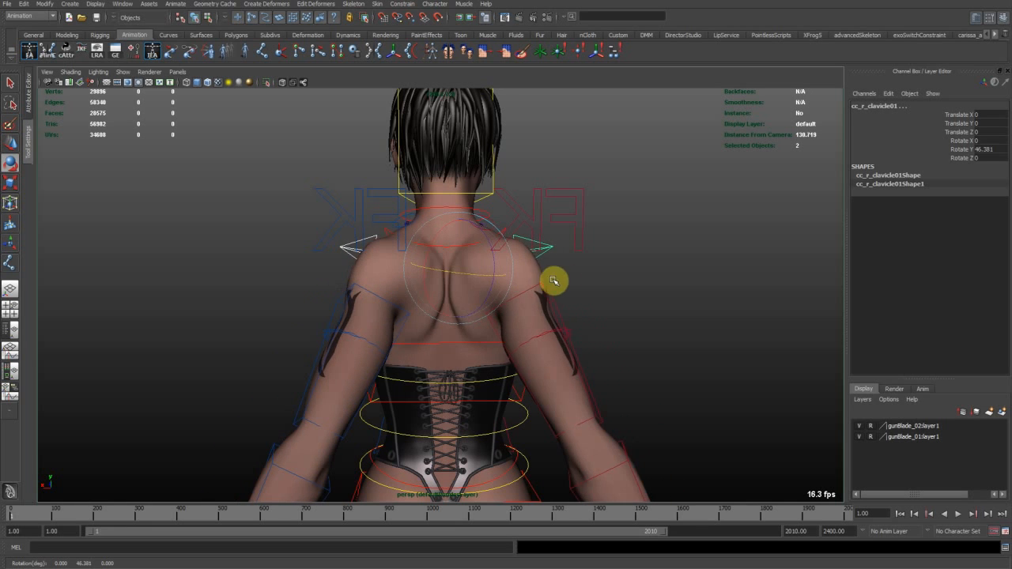
Rotate both clavicle controls together back and forth about Y and freely, checking the shoulder blade deformation from behind.
{"action": "left_click_drag", "start_coordinate": [554, 286], "coordinate": [461, 384], "text": "alt"}
{"action": "middle_click_drag", "start_coordinate": [460, 384], "coordinate": [539, 362]}
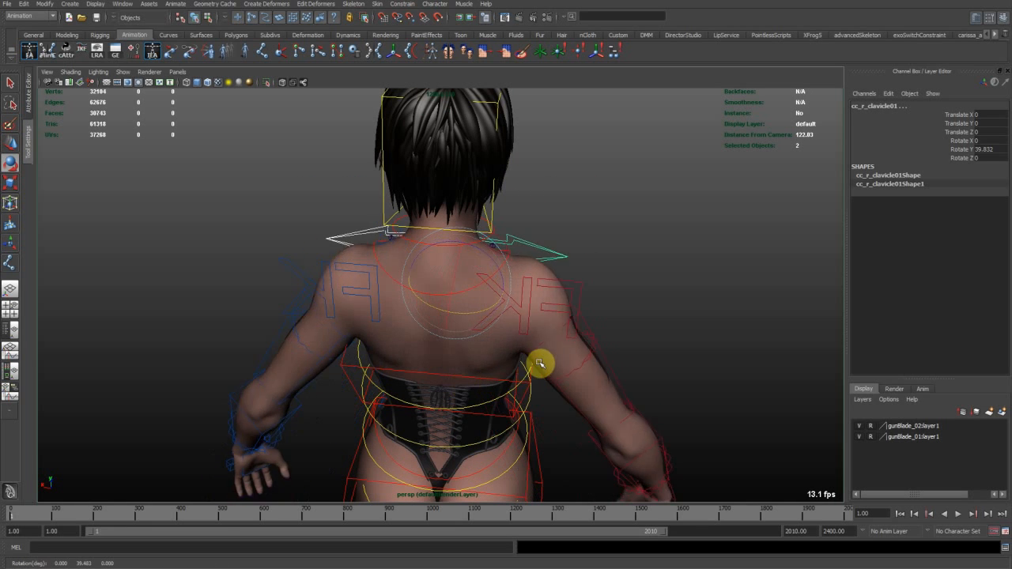
{"action": "left_click_drag", "start_coordinate": [478, 375], "coordinate": [427, 353], "text": "alt"}
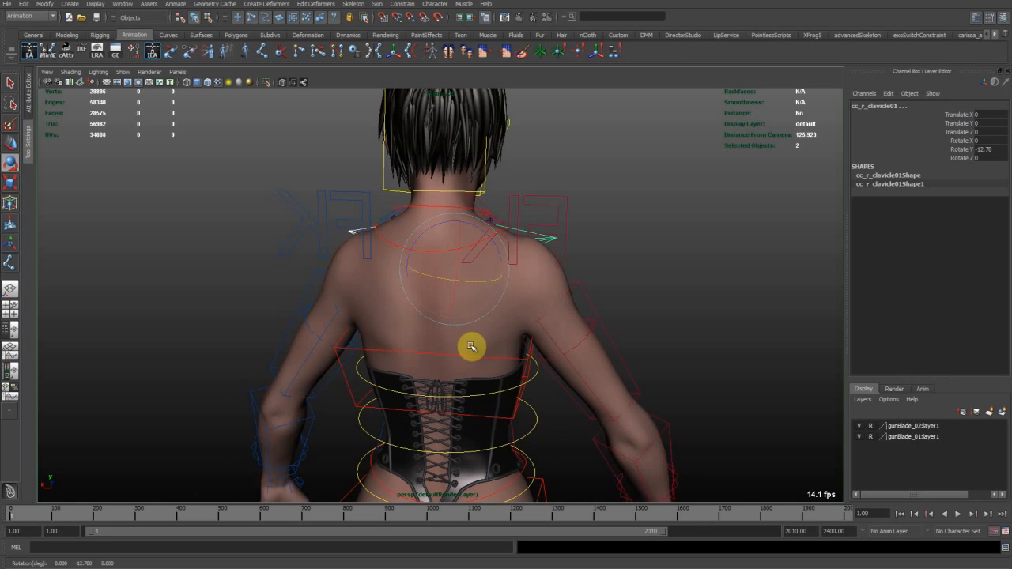
{"action": "left_click_drag", "start_coordinate": [410, 240], "coordinate": [433, 366], "text": "alt"}
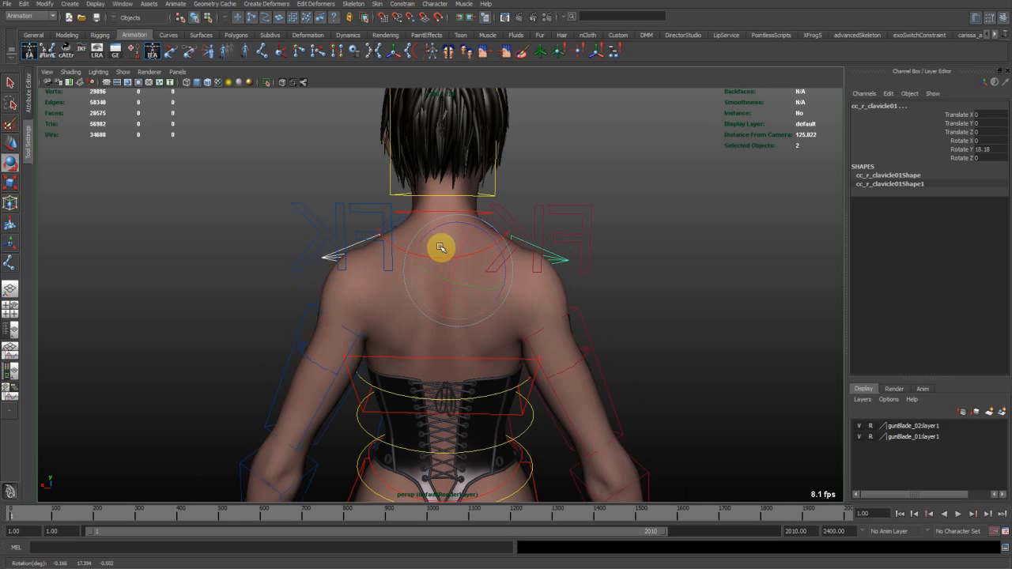
{"action": "mouse_move", "coordinate": [424, 251]}
{"action": "left_mouse_down"}
{"action": "mouse_move", "coordinate": [420, 262]}
{"action": "mouse_move", "coordinate": [436, 253]}
{"action": "mouse_move", "coordinate": [414, 260]}
{"action": "mouse_move", "coordinate": [418, 248]}
{"action": "mouse_move", "coordinate": [427, 261]}
{"action": "mouse_move", "coordinate": [433, 253]}
{"action": "left_mouse_up"}
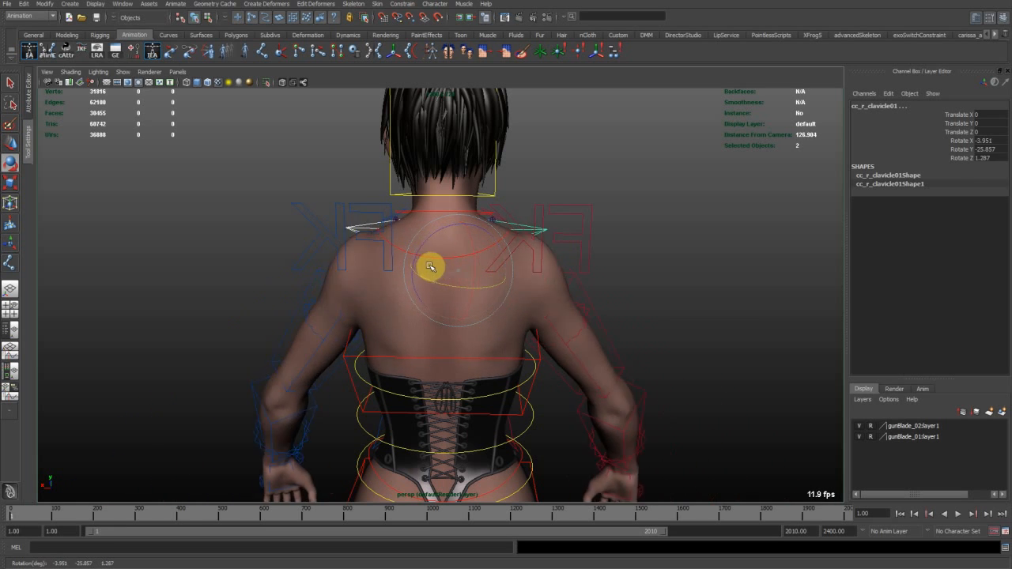
{"action": "left_click_drag", "start_coordinate": [531, 285], "coordinate": [442, 280], "text": "alt"}
{"action": "left_click_drag", "start_coordinate": [418, 247], "coordinate": [450, 283]}
Reset Rotate X, Y and Z of both clavicle controls to 0.
{"action": "left_click_drag", "start_coordinate": [984, 133], "coordinate": [987, 158]}
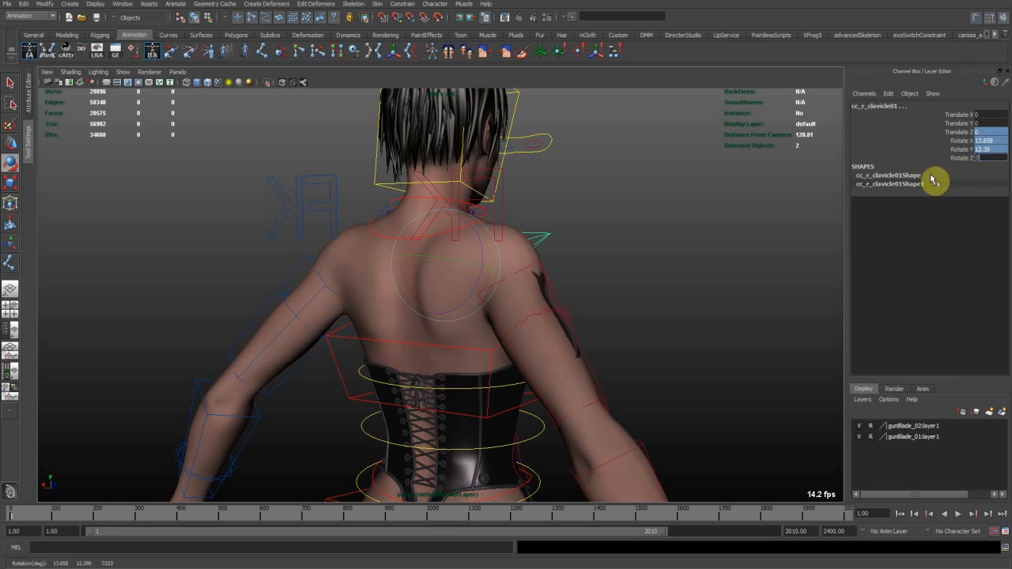
{"action": "type", "text": "0"}
{"action": "key", "text": "Return"}
Display the skeleton joints through the mesh and select the left breast muscle joint from the front.
{"action": "left_click_drag", "start_coordinate": [571, 229], "coordinate": [627, 273], "text": "alt"}
{"action": "key", "text": "w"}
{"action": "left_click", "coordinate": [303, 82]}
{"action": "left_click", "coordinate": [275, 211]}
{"action": "middle_click_drag", "start_coordinate": [423, 324], "coordinate": [425, 268], "text": "alt"}
{"action": "left_click_drag", "start_coordinate": [429, 261], "coordinate": [689, 269], "text": "alt"}
{"action": "middle_click_drag", "start_coordinate": [427, 255], "coordinate": [422, 321], "text": "alt"}
{"action": "right_click_drag", "start_coordinate": [422, 320], "coordinate": [561, 372], "text": "alt"}
{"action": "left_click", "coordinate": [493, 348]}
{"action": "left_click_drag", "start_coordinate": [561, 372], "coordinate": [429, 414], "text": "alt"}
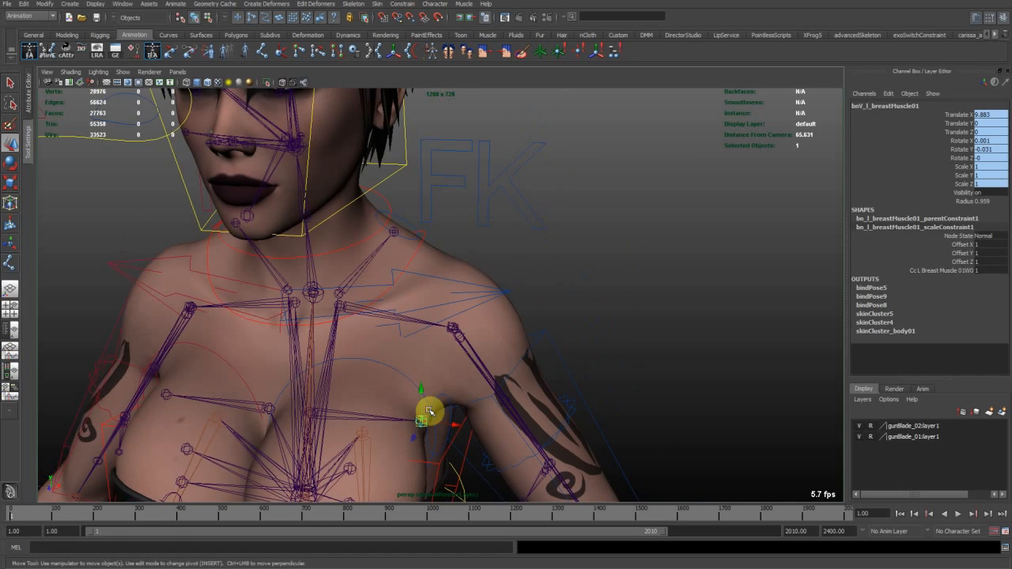
Raise the left shoulder by rotating the left clavicle control to about 13.7 in Y and 23.2 in Z.
{"action": "left_click", "coordinate": [507, 291]}
{"action": "left_click_drag", "start_coordinate": [507, 380], "coordinate": [511, 355], "text": "alt"}
{"action": "key", "text": "e"}
{"action": "mouse_move", "coordinate": [433, 328]}
{"action": "left_mouse_down", "text": "alt"}
{"action": "mouse_move", "coordinate": [362, 324]}
{"action": "mouse_move", "coordinate": [368, 279]}
{"action": "mouse_move", "coordinate": [517, 287]}
{"action": "mouse_move", "coordinate": [529, 260]}
{"action": "mouse_move", "coordinate": [377, 296]}
{"action": "mouse_move", "coordinate": [421, 327]}
{"action": "left_mouse_up", "text": "alt"}
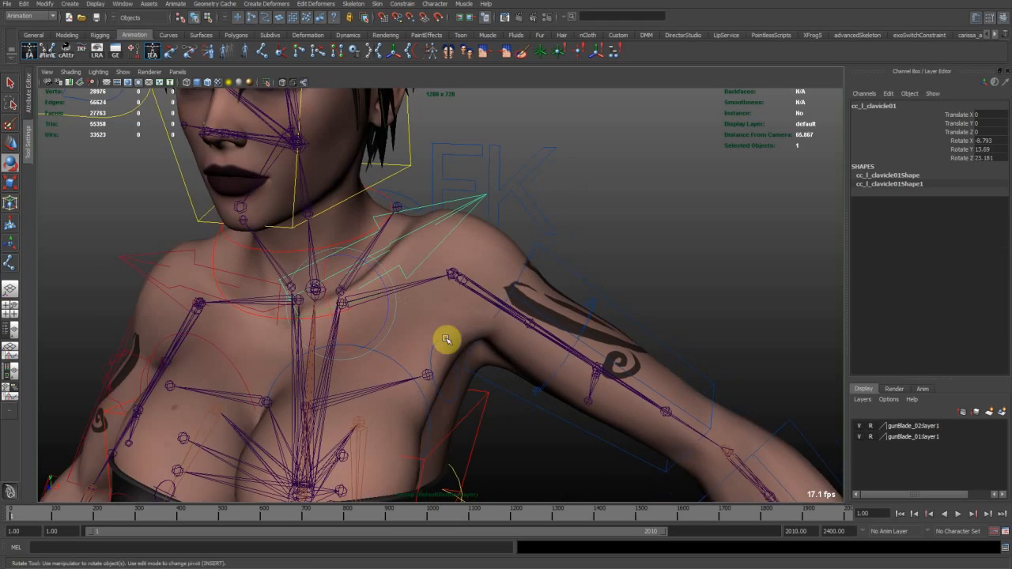
Try moving the left breast muscle control near the armpit, and undo the move.
{"action": "left_click", "coordinate": [456, 398]}
{"action": "left_click_drag", "start_coordinate": [463, 391], "coordinate": [534, 388], "text": "alt"}
{"action": "key", "text": "w"}
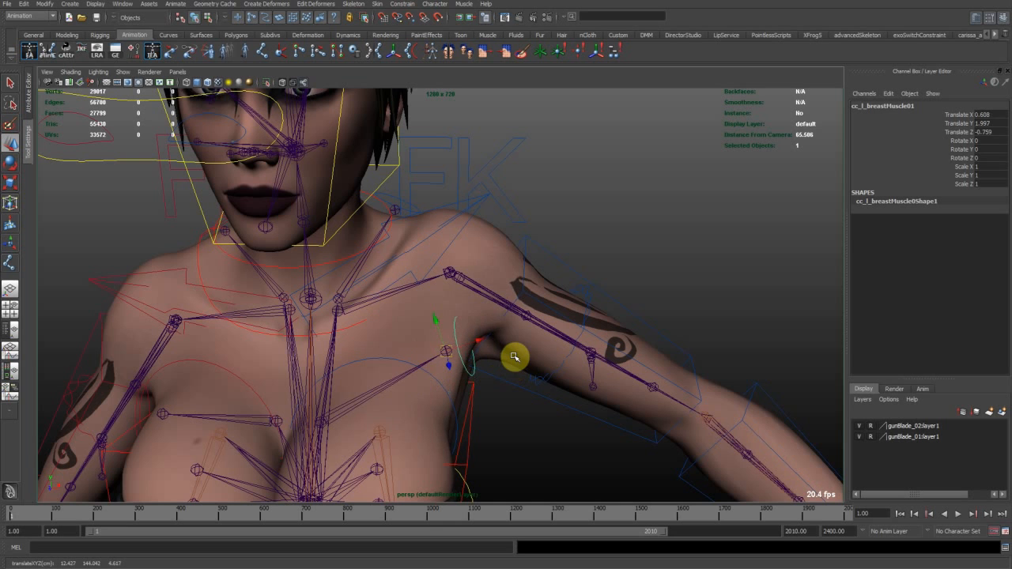
{"action": "key", "text": "ctrl+z"}
{"action": "left_click_drag", "start_coordinate": [524, 358], "coordinate": [498, 356], "text": "alt"}
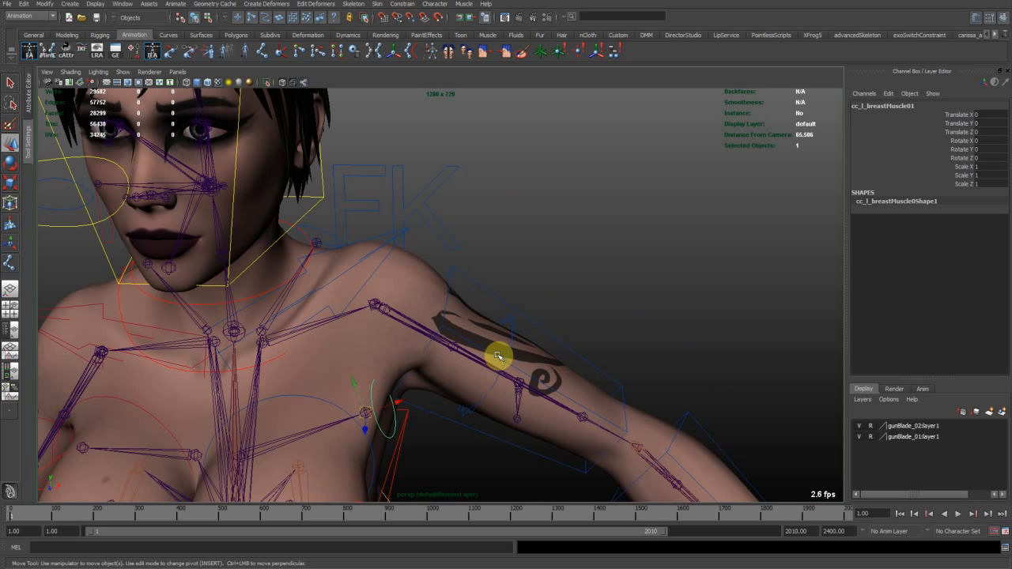
Rotate the left FK arm control about X through several angles, viewing the raised shoulder's deformation.
{"action": "left_click", "coordinate": [483, 285]}
{"action": "left_click_drag", "start_coordinate": [490, 292], "coordinate": [400, 280], "text": "alt"}
{"action": "key", "text": "e"}
{"action": "left_click_drag", "start_coordinate": [387, 314], "coordinate": [522, 224]}
{"action": "middle_click_drag", "start_coordinate": [521, 224], "coordinate": [544, 248]}
{"action": "mouse_move", "coordinate": [544, 248]}
{"action": "left_mouse_down", "text": "alt"}
{"action": "mouse_move", "coordinate": [573, 263]}
{"action": "mouse_move", "coordinate": [578, 282]}
{"action": "mouse_move", "coordinate": [531, 261]}
{"action": "left_mouse_up", "text": "alt"}
{"action": "right_click_drag", "start_coordinate": [532, 260], "coordinate": [458, 226], "text": "alt"}
{"action": "middle_click_drag", "start_coordinate": [496, 222], "coordinate": [535, 277]}
{"action": "left_click_drag", "start_coordinate": [535, 277], "coordinate": [451, 341], "text": "alt"}
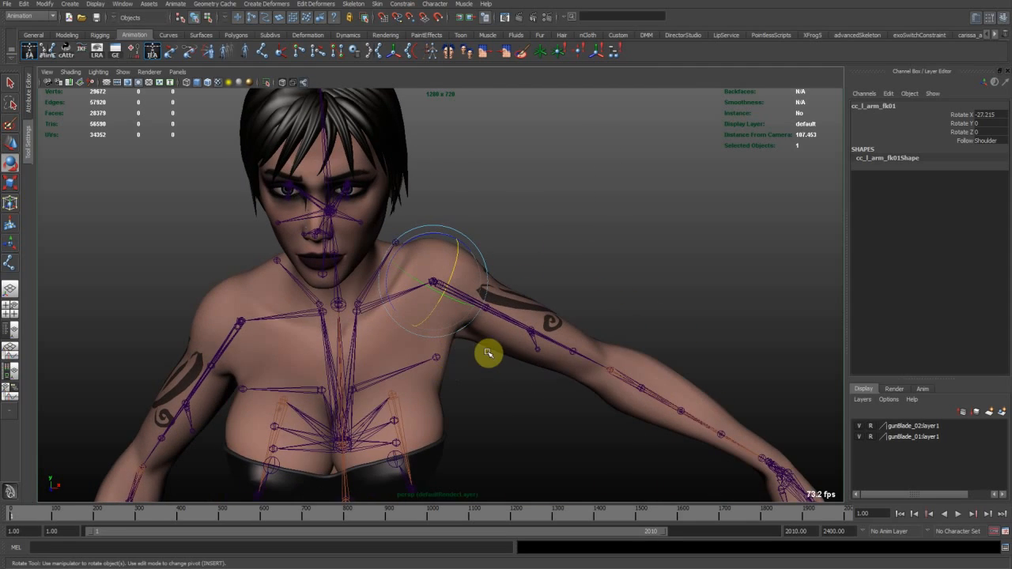
Undo the last arm rotation and set the left FK arm control's Rotate X to 0.
{"action": "key", "text": "ctrl+z"}
{"action": "left_click", "coordinate": [987, 124]}
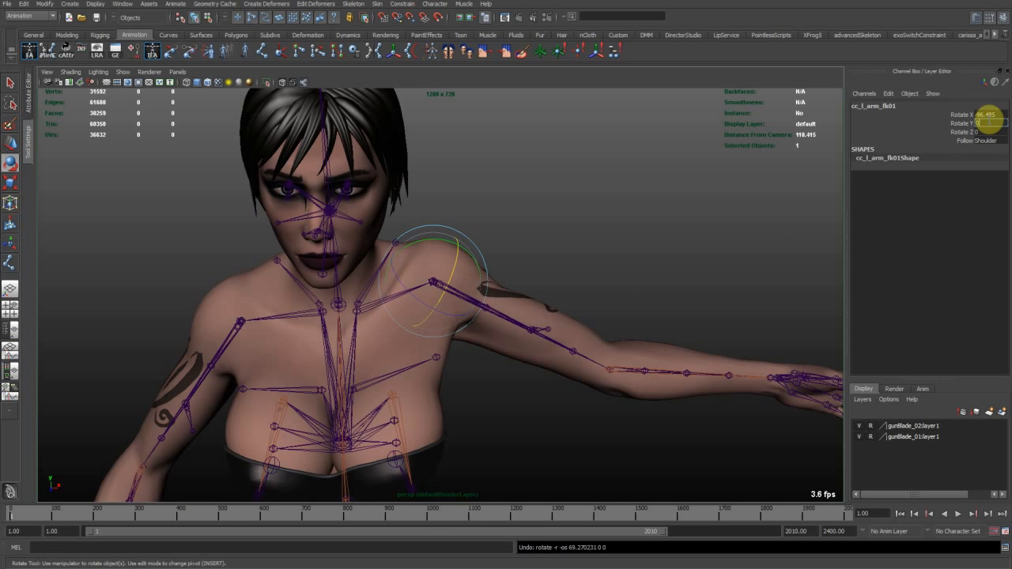
{"action": "type", "text": "9"}
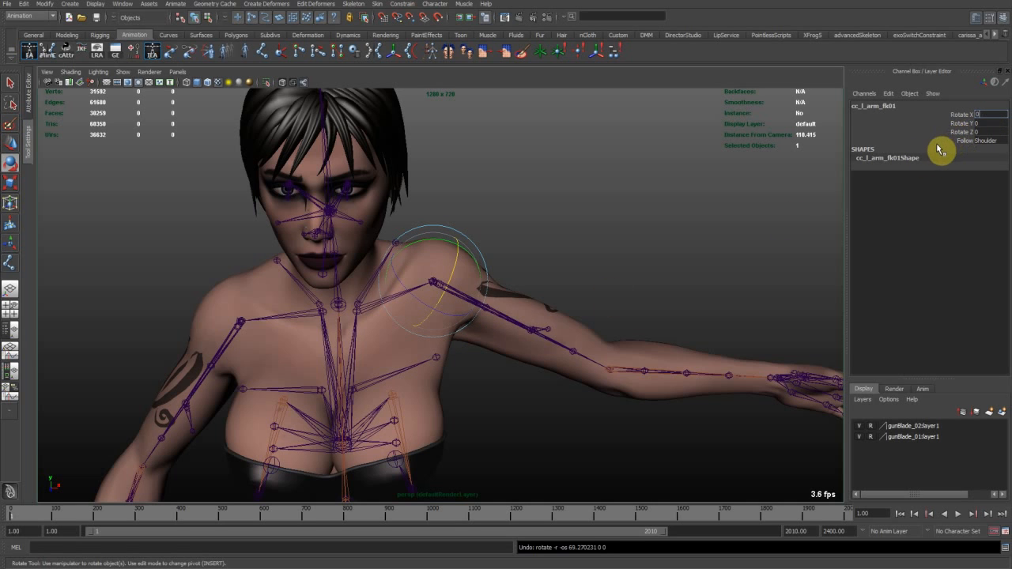
{"action": "key", "text": "Return"}
Reset the left clavicle control's Rotate X, Y and Z to 0 and clear the selection.
{"action": "left_click", "coordinate": [504, 271]}
{"action": "left_click_drag", "start_coordinate": [474, 289], "coordinate": [436, 230], "text": "alt"}
{"action": "left_click", "coordinate": [449, 228]}
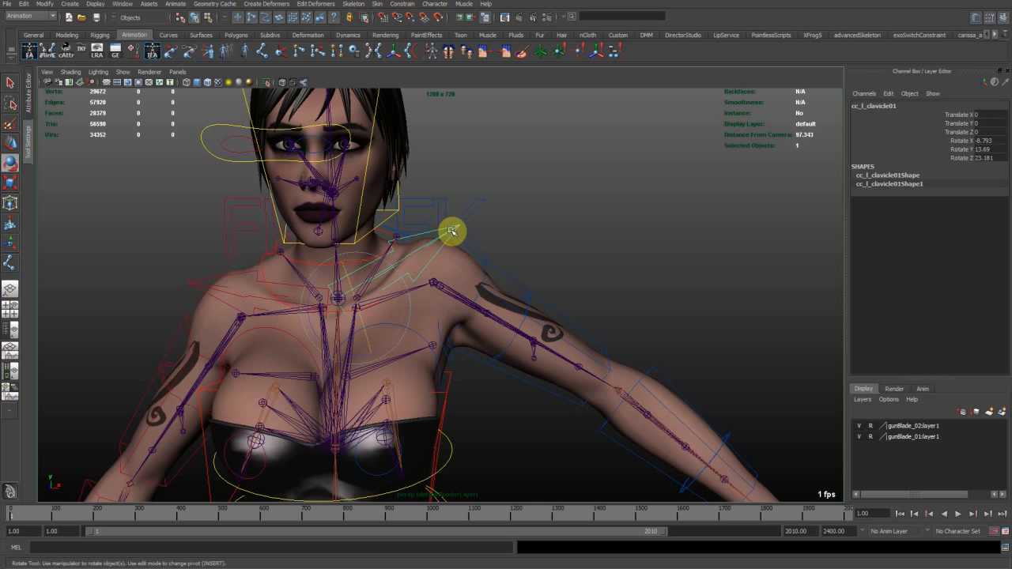
{"action": "left_click_drag", "start_coordinate": [987, 140], "coordinate": [987, 158]}
{"action": "type", "text": "0"}
{"action": "key", "text": "Return"}
{"action": "left_click", "coordinate": [632, 295]}
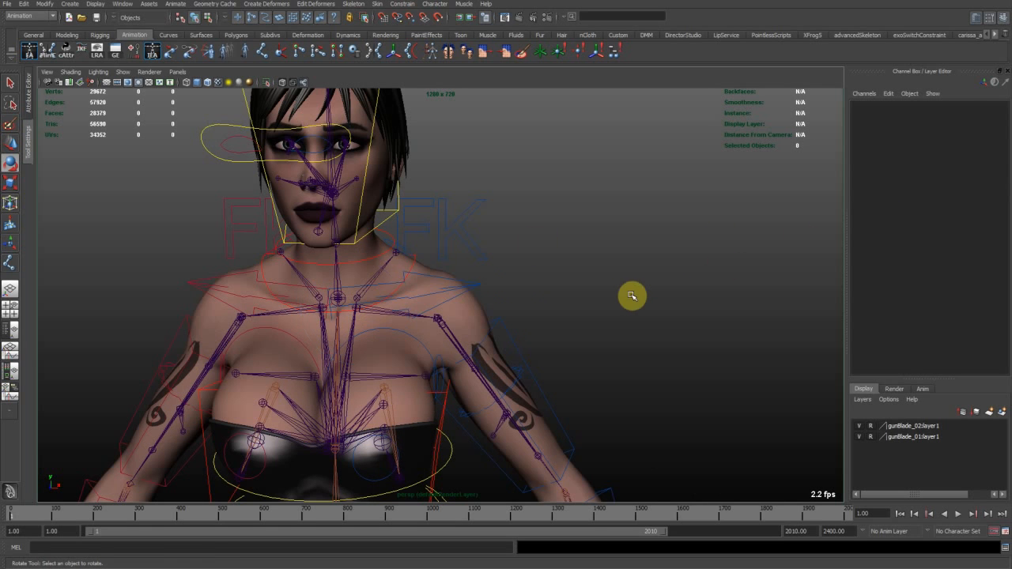
Select the neck base joint to highlight the neck and head joint chain from the side.
{"action": "left_click_drag", "start_coordinate": [641, 309], "coordinate": [541, 278], "text": "alt"}
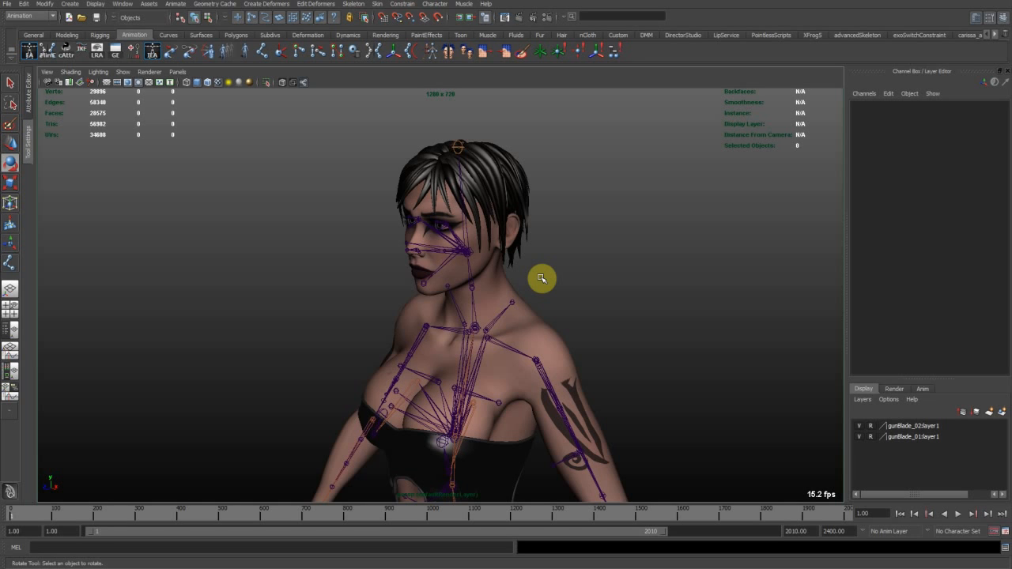
{"action": "right_click_drag", "start_coordinate": [524, 281], "coordinate": [566, 304], "text": "alt"}
{"action": "left_click_drag", "start_coordinate": [565, 304], "coordinate": [514, 332], "text": "alt"}
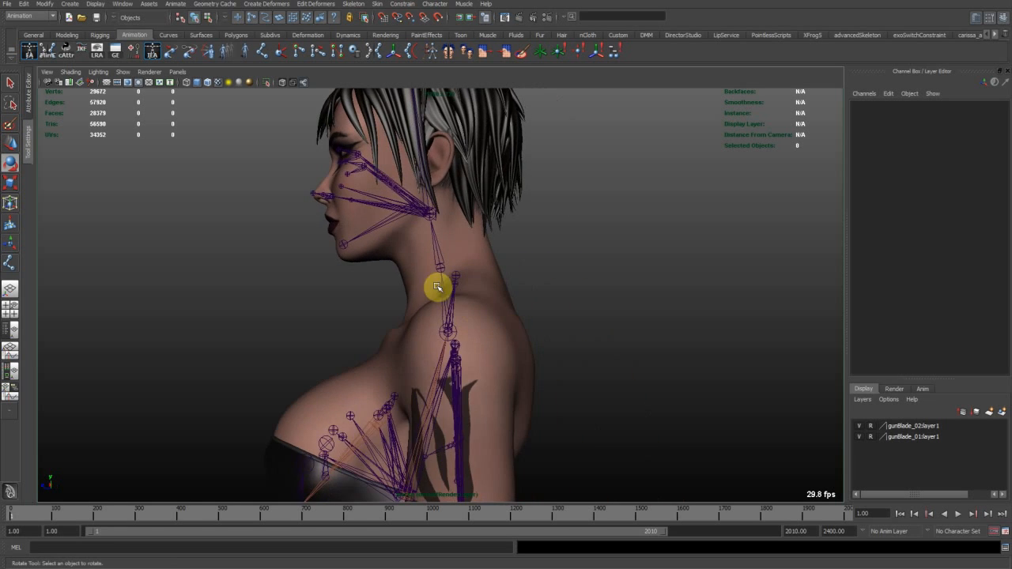
{"action": "middle_click_drag", "start_coordinate": [438, 287], "coordinate": [481, 342], "text": "alt"}
{"action": "right_click_drag", "start_coordinate": [481, 342], "coordinate": [496, 351], "text": "alt"}
{"action": "mouse_move", "coordinate": [496, 351]}
{"action": "left_mouse_down", "text": "alt"}
{"action": "mouse_move", "coordinate": [535, 345]}
{"action": "mouse_move", "coordinate": [488, 361]}
{"action": "left_mouse_up", "text": "alt"}
{"action": "left_click", "coordinate": [450, 351]}
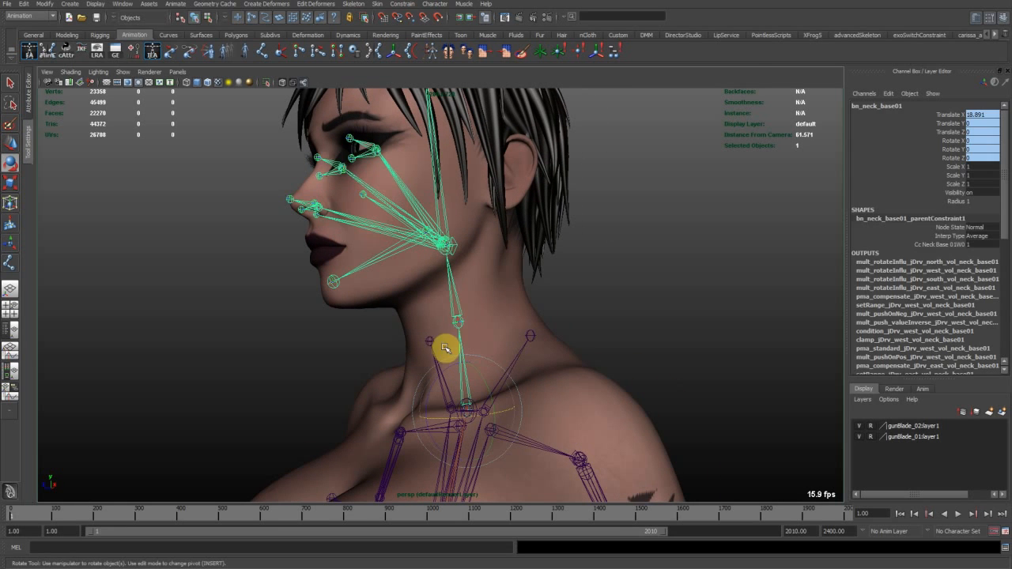
{"action": "left_click", "coordinate": [506, 319]}
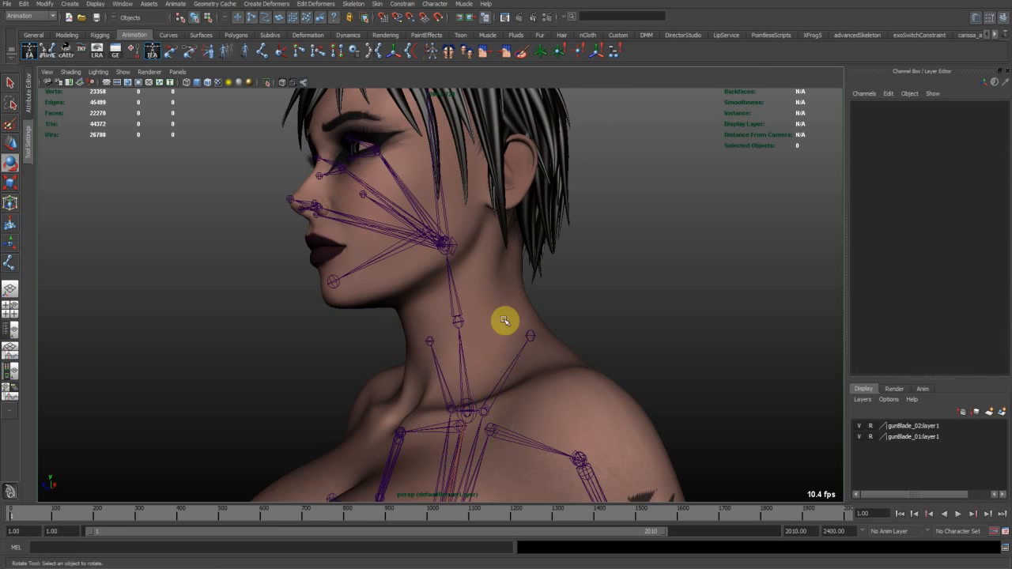
{"action": "left_click", "coordinate": [466, 409]}
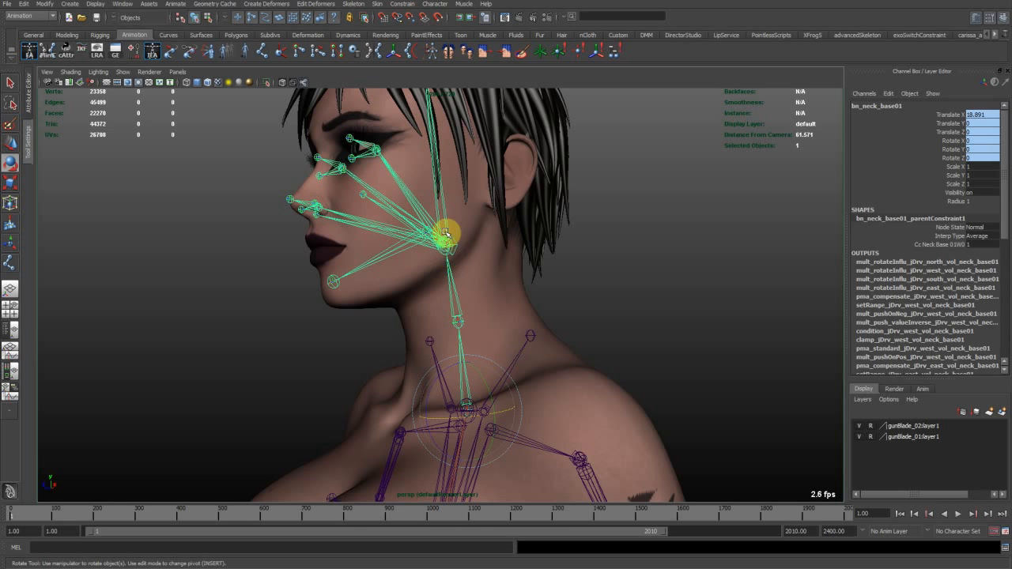
Examine the placement of the neck joints inside the neck from the side and the front.
{"action": "left_click_drag", "start_coordinate": [448, 238], "coordinate": [426, 255], "text": "alt"}
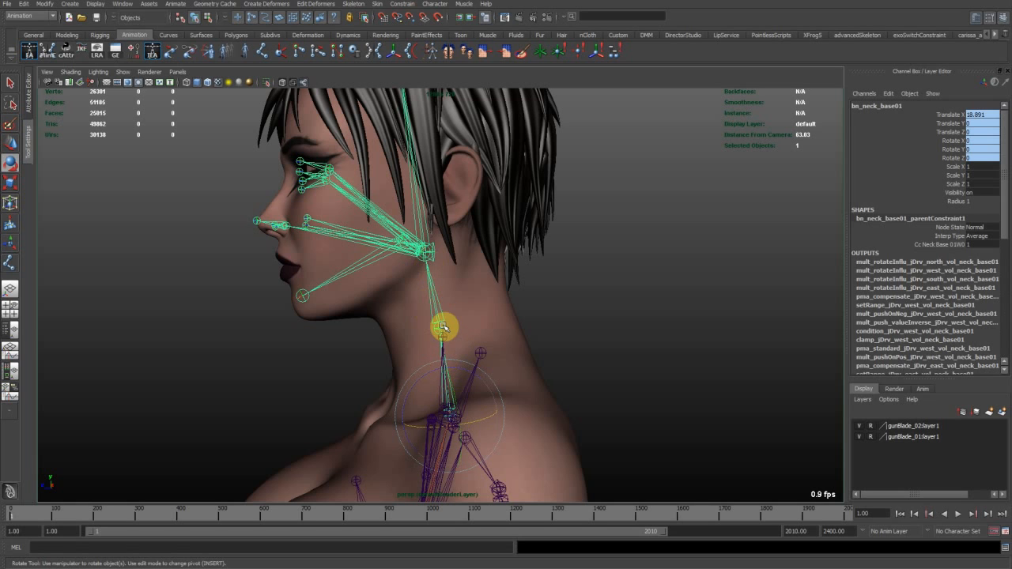
{"action": "left_click_drag", "start_coordinate": [443, 327], "coordinate": [463, 323], "text": "alt"}
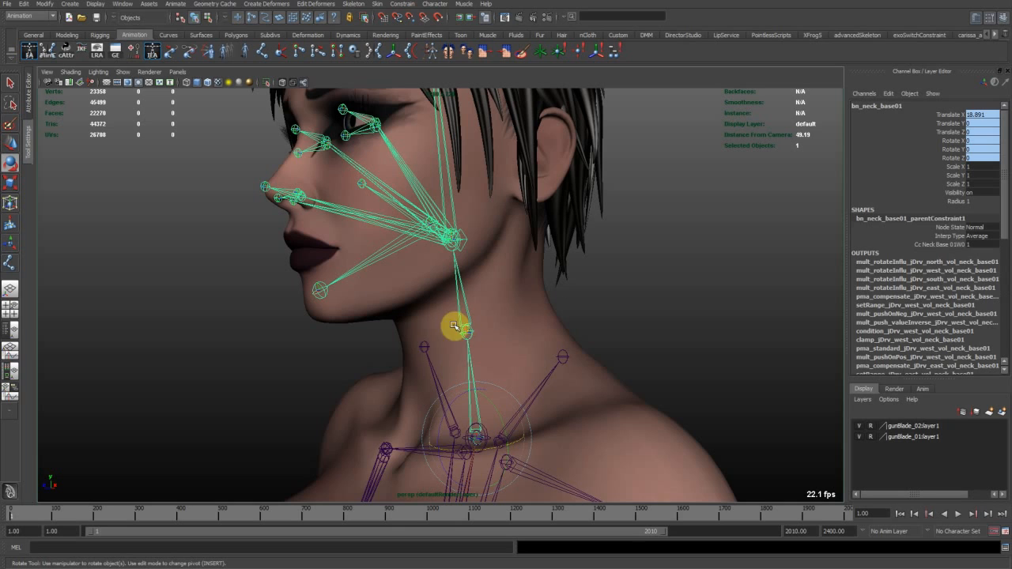
{"action": "right_click_drag", "start_coordinate": [473, 338], "coordinate": [465, 388], "text": "alt"}
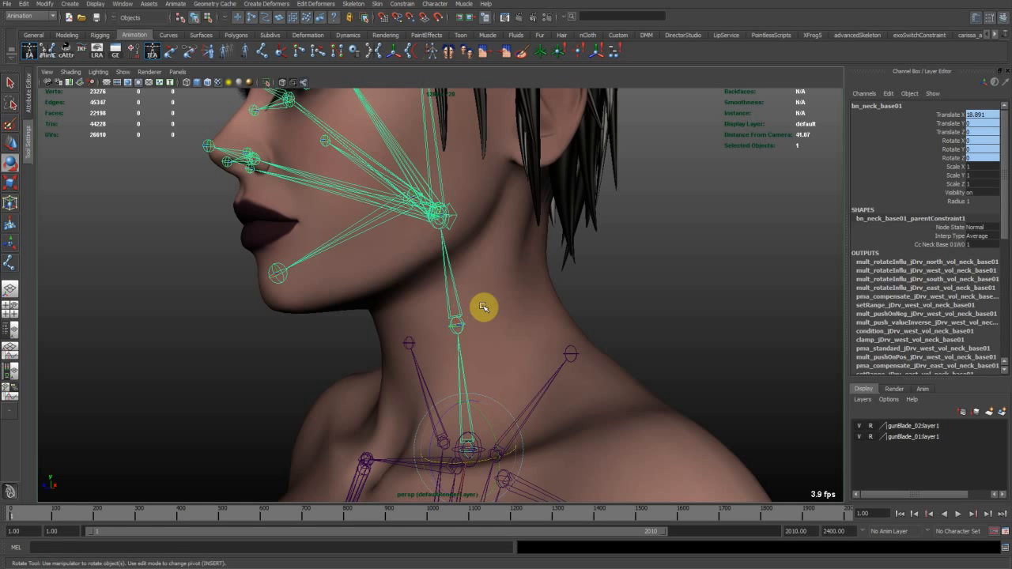
{"action": "left_click_drag", "start_coordinate": [476, 333], "coordinate": [553, 316], "text": "alt"}
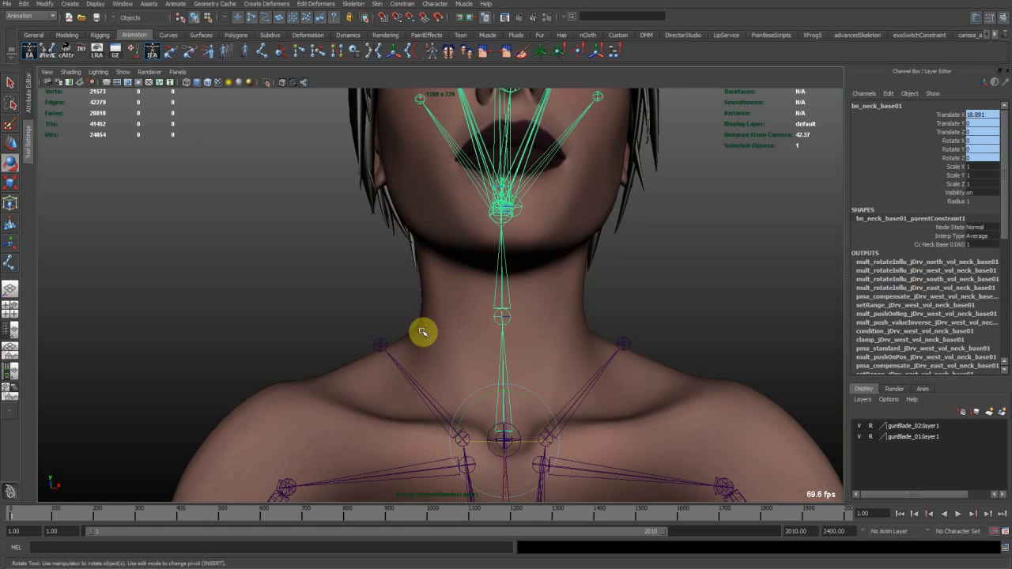
{"action": "left_click_drag", "start_coordinate": [487, 282], "coordinate": [428, 287], "text": "alt"}
{"action": "middle_click_drag", "start_coordinate": [428, 286], "coordinate": [436, 294], "text": "alt"}
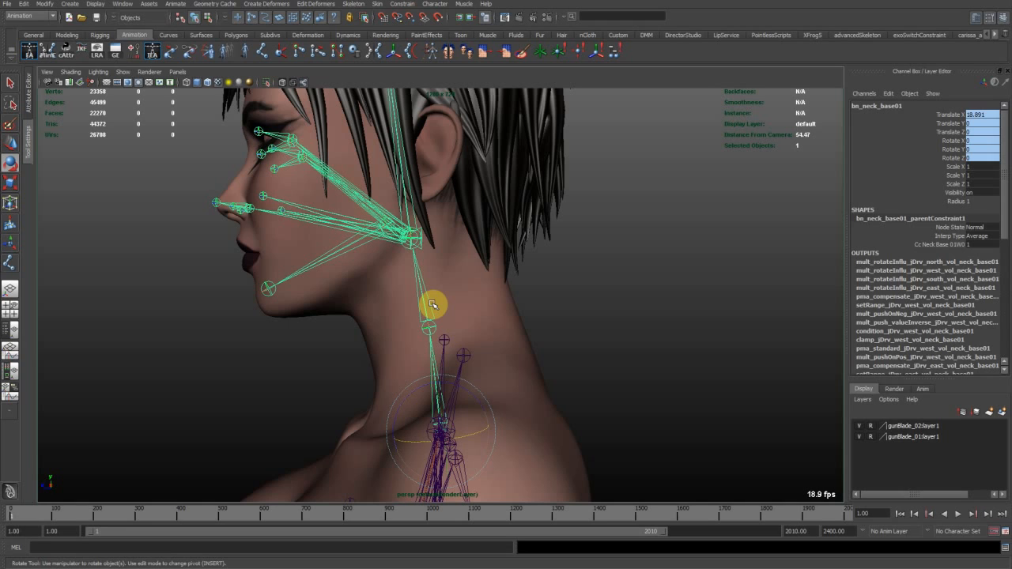
Redisplay the rig controls and select the neck base, mid-neck and head controls together.
{"action": "key", "text": "alt+1"}
{"action": "left_click", "coordinate": [291, 385]}
{"action": "left_click_drag", "start_coordinate": [572, 403], "coordinate": [573, 360]}
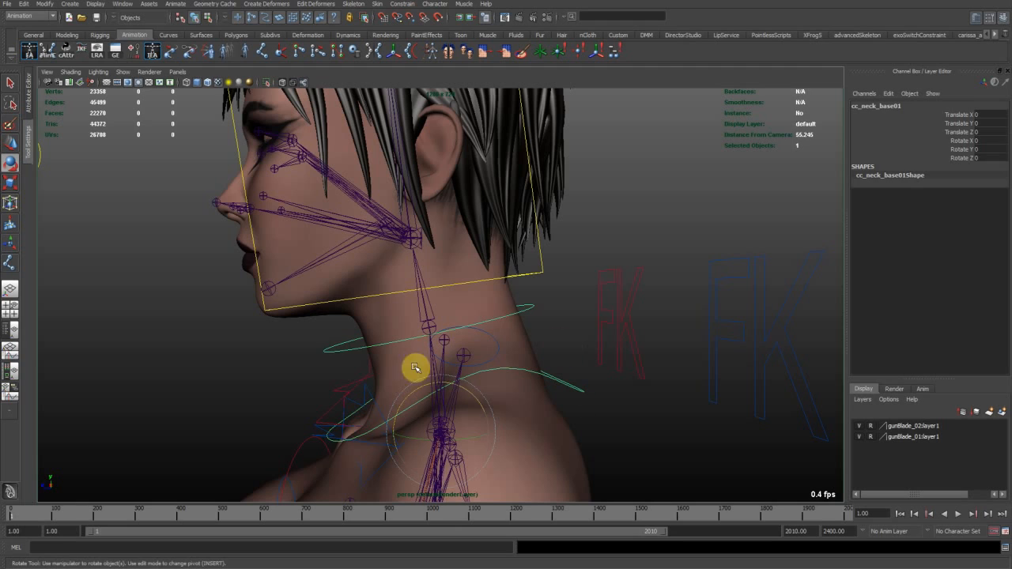
{"action": "left_click", "coordinate": [341, 351], "text": "shift"}
{"action": "left_click", "coordinate": [552, 268], "text": "shift"}
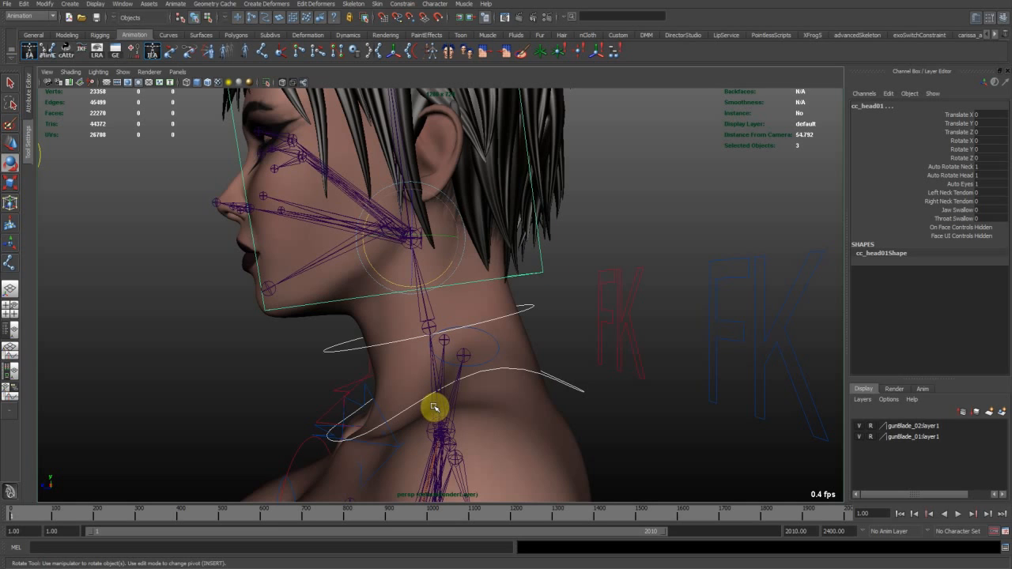
{"action": "left_click_drag", "start_coordinate": [435, 399], "coordinate": [480, 384], "text": "alt"}
{"action": "right_click_drag", "start_coordinate": [480, 384], "coordinate": [470, 350], "text": "alt"}
Try rotating the neck base and mid-neck controls one at a time, and undo the changes.
{"action": "left_click", "coordinate": [473, 359]}
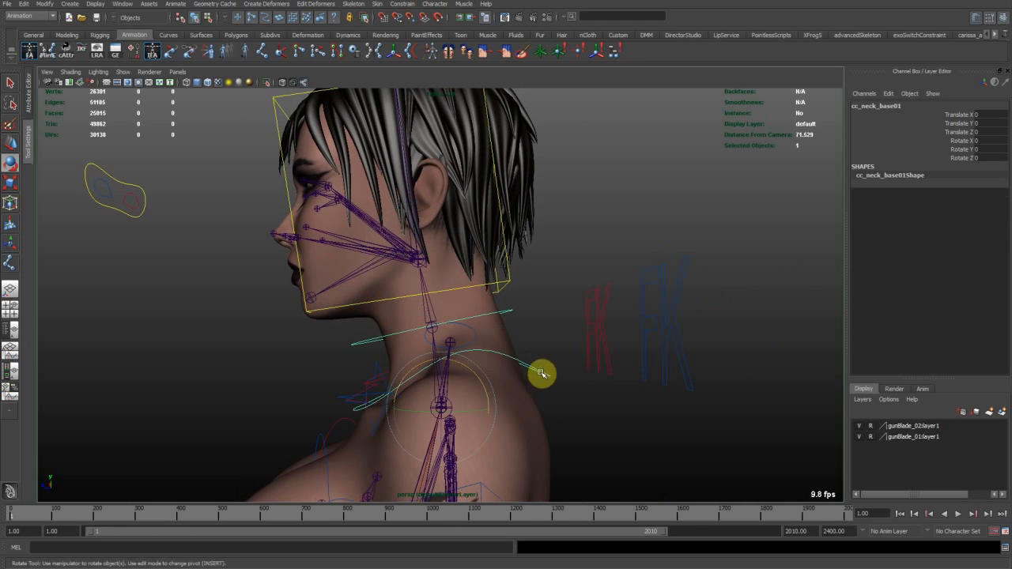
{"action": "left_click_drag", "start_coordinate": [543, 319], "coordinate": [539, 327], "text": "alt"}
{"action": "left_click", "coordinate": [381, 333]}
{"action": "middle_click_drag", "start_coordinate": [582, 302], "coordinate": [567, 279]}
{"action": "left_click", "coordinate": [525, 290]}
{"action": "key", "text": "ctrl+z"}
{"action": "key", "text": "ctrl+z"}
{"action": "key", "text": "ctrl+z"}
{"action": "key", "text": "ctrl+z"}
{"action": "key", "text": "ctrl+z"}
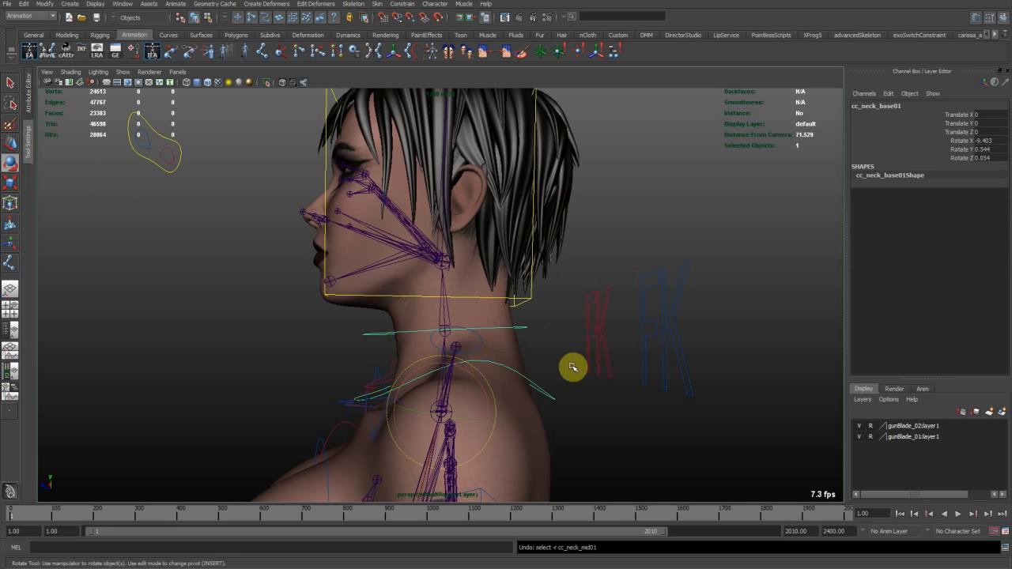
Select the head control together with both neck controls and turn off the joint display.
{"action": "left_click", "coordinate": [508, 290], "text": "shift"}
{"action": "key", "text": "space"}
{"action": "key", "text": "space"}
{"action": "left_click_drag", "start_coordinate": [657, 214], "coordinate": [511, 249], "text": "alt"}
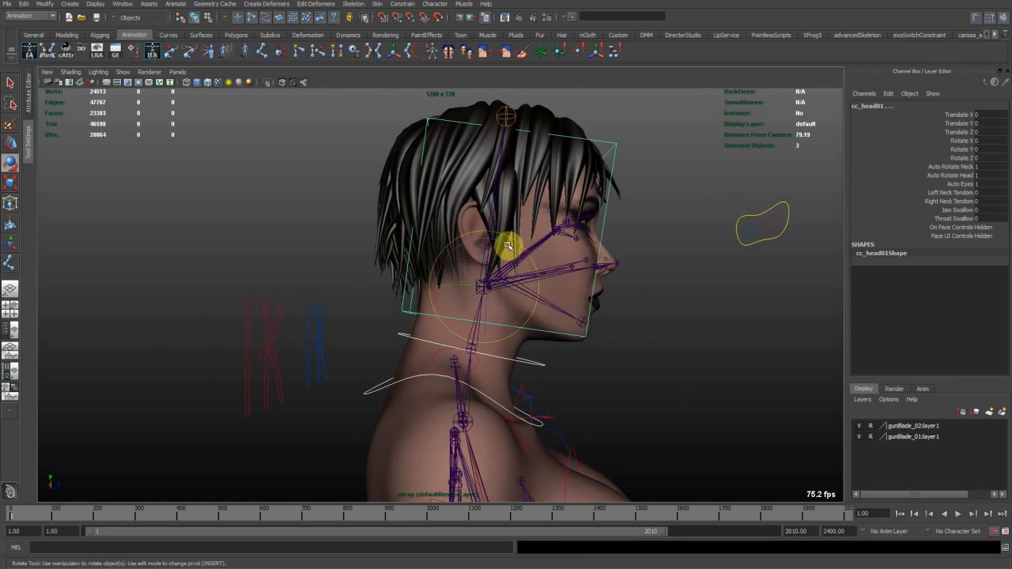
{"action": "left_click", "coordinate": [306, 83]}
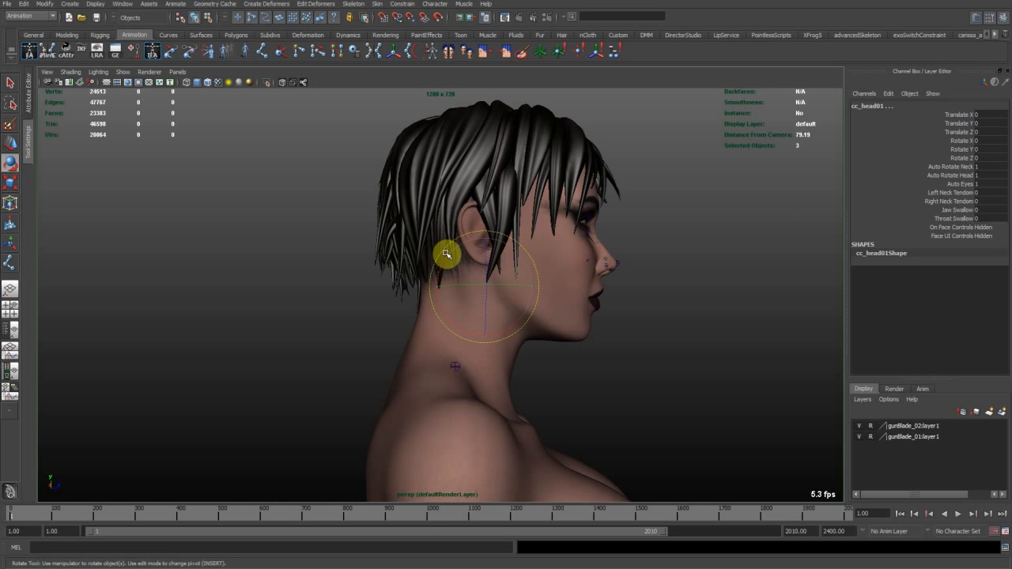
Bend the selected head and neck controls back and forward about X, and reset Rotate X to 0.
{"action": "left_click_drag", "start_coordinate": [440, 269], "coordinate": [573, 238]}
{"action": "middle_click_drag", "start_coordinate": [573, 238], "coordinate": [401, 253]}
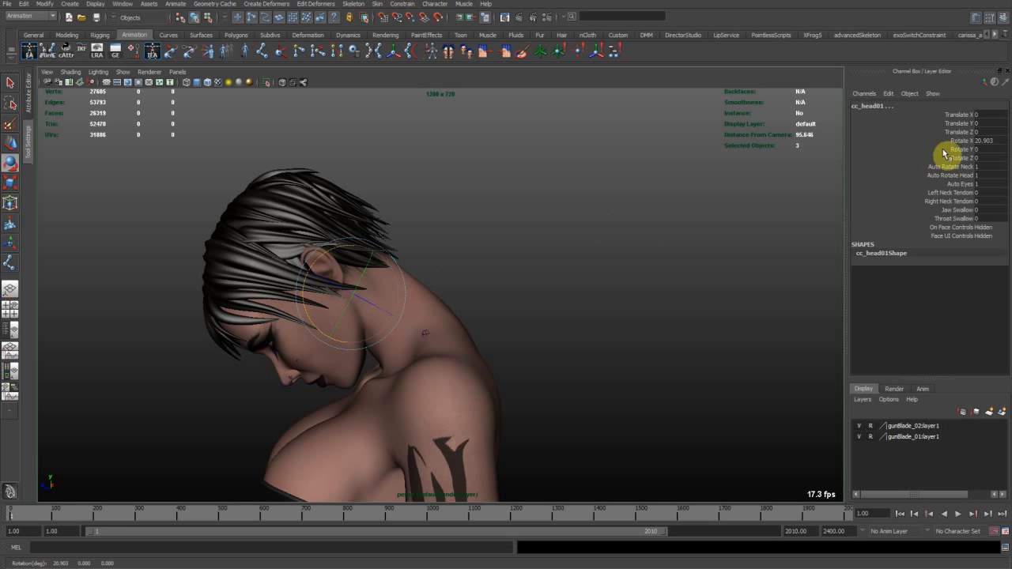
{"action": "middle_click_drag", "start_coordinate": [710, 177], "coordinate": [715, 231]}
{"action": "mouse_move", "coordinate": [641, 262]}
{"action": "middle_mouse_down"}
{"action": "mouse_move", "coordinate": [657, 244]}
{"action": "mouse_move", "coordinate": [644, 254]}
{"action": "middle_mouse_up"}
{"action": "type", "text": "0"}
{"action": "key", "text": "Return"}
Turn and tilt the selected head and neck controls freely, and reset Rotate X, Y and Z to 0.
{"action": "left_click_drag", "start_coordinate": [384, 256], "coordinate": [567, 269], "text": "alt"}
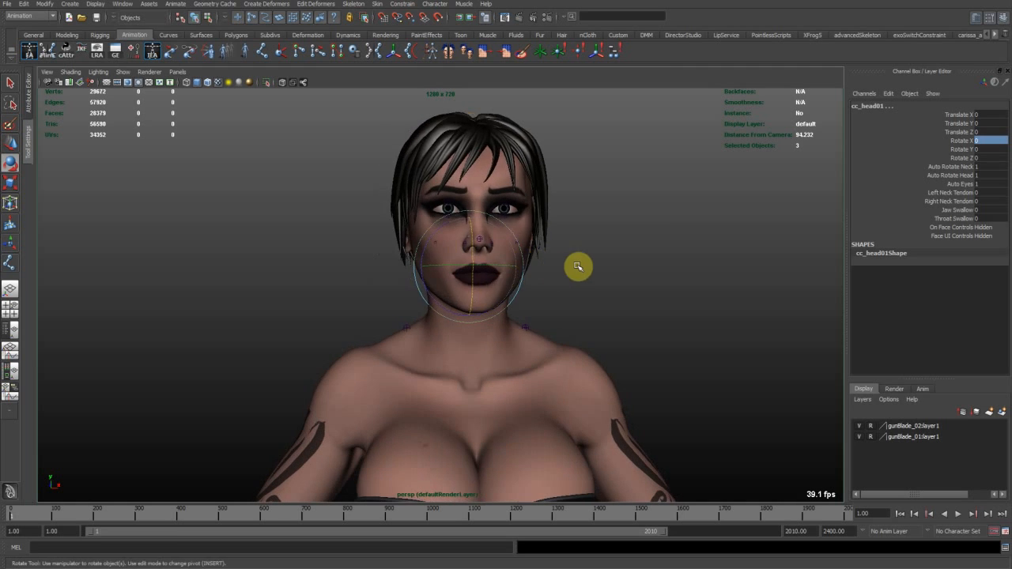
{"action": "middle_click_drag", "start_coordinate": [578, 245], "coordinate": [580, 271]}
{"action": "middle_click_drag", "start_coordinate": [489, 273], "coordinate": [452, 277]}
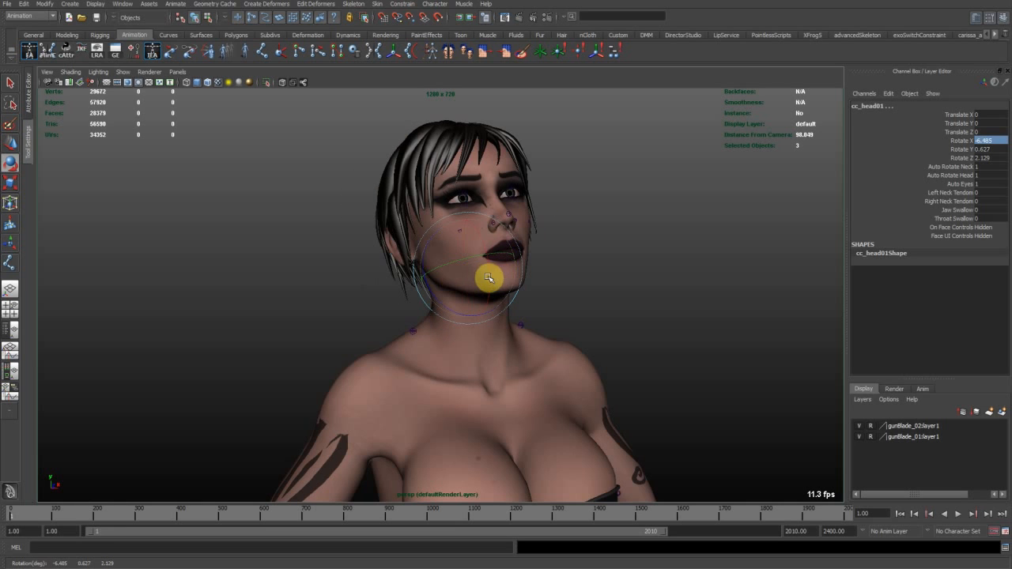
{"action": "middle_click_drag", "start_coordinate": [501, 278], "coordinate": [498, 289]}
{"action": "left_click_drag", "start_coordinate": [551, 322], "coordinate": [490, 325], "text": "alt"}
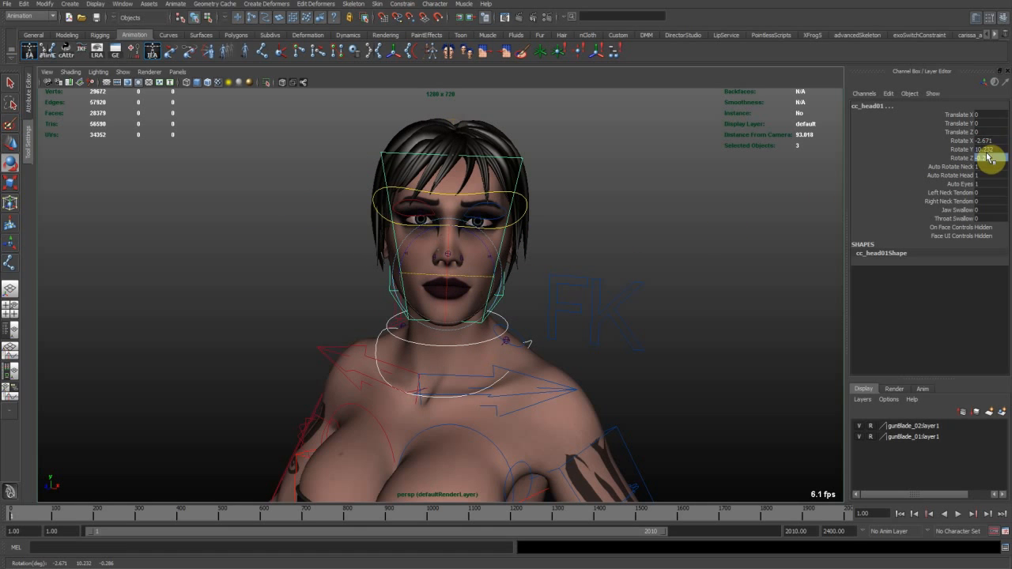
{"action": "type", "text": "0"}
{"action": "key", "text": "Return"}
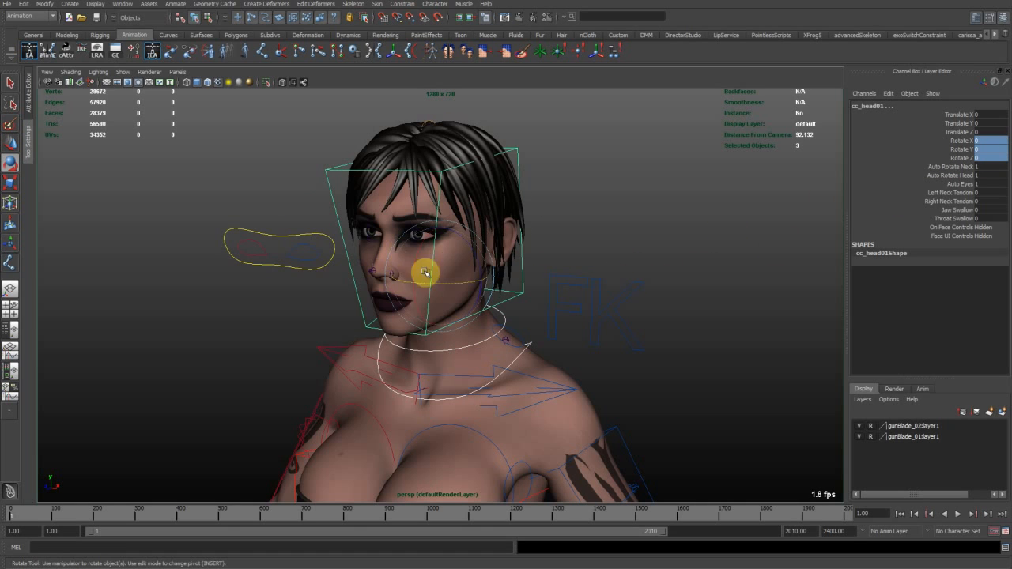
Rotate the mid-neck control on its own to turn and tilt the upper neck and head.
{"action": "left_click_drag", "start_coordinate": [404, 253], "coordinate": [477, 268], "text": "alt"}
{"action": "key", "text": "w"}
{"action": "key", "text": "e"}
{"action": "left_click", "coordinate": [408, 325]}
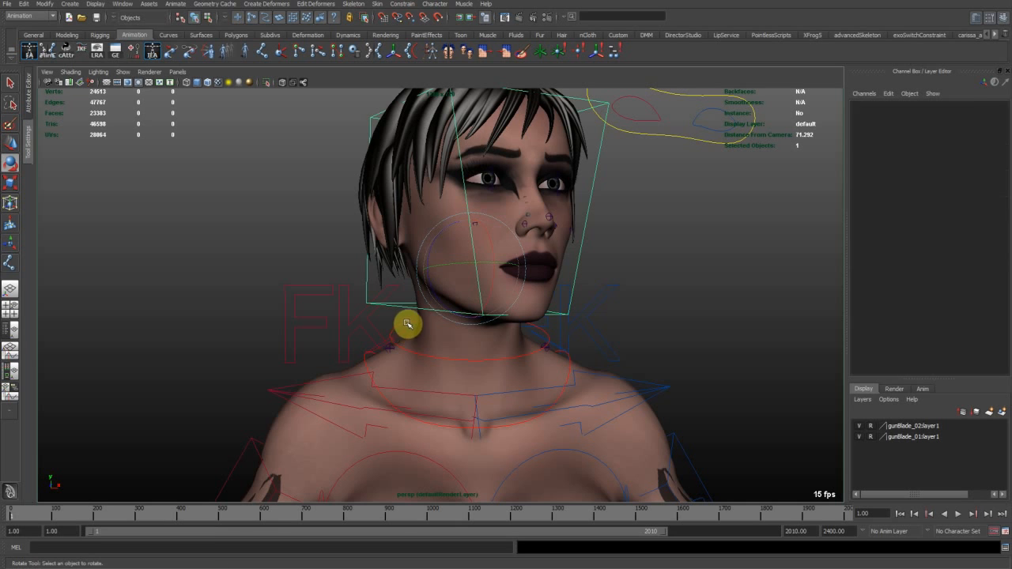
{"action": "left_click_drag", "start_coordinate": [412, 331], "coordinate": [444, 317]}
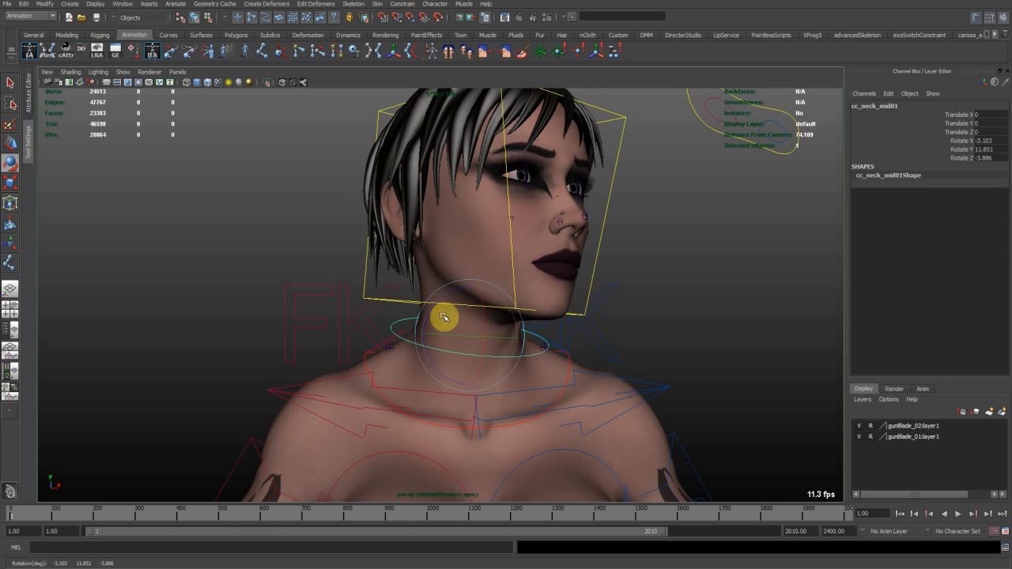
Rotate the neck and head controls individually into a combined turn and tilt of the head.
{"action": "left_click", "coordinate": [582, 277]}
{"action": "left_click_drag", "start_coordinate": [621, 266], "coordinate": [451, 305], "text": "alt"}
{"action": "left_click", "coordinate": [486, 345]}
{"action": "left_click_drag", "start_coordinate": [558, 335], "coordinate": [486, 295]}
{"action": "left_click", "coordinate": [453, 309]}
{"action": "left_click_drag", "start_coordinate": [573, 305], "coordinate": [488, 276]}
{"action": "left_click", "coordinate": [463, 277]}
{"action": "left_click_drag", "start_coordinate": [558, 253], "coordinate": [448, 290], "text": "alt"}
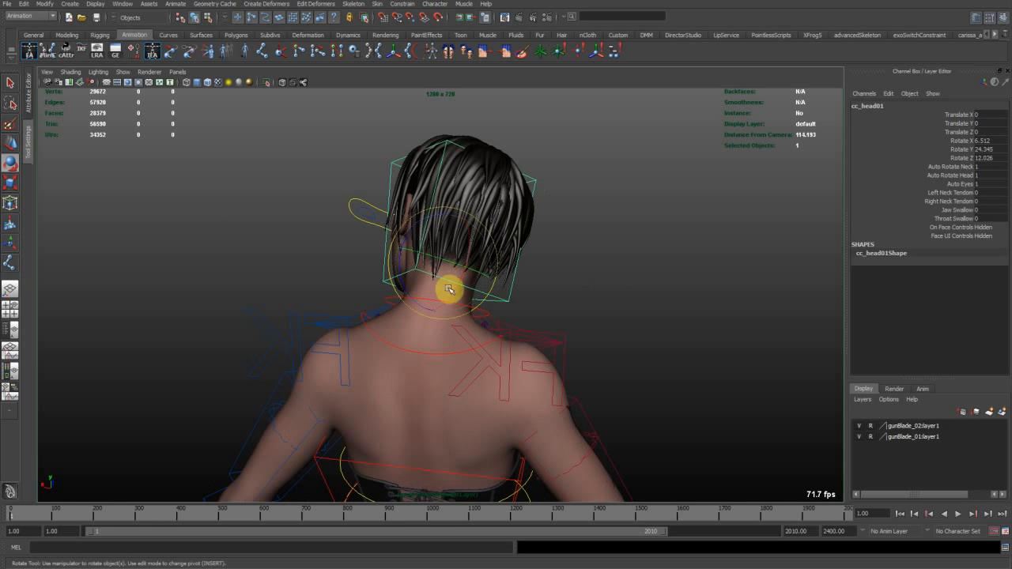
Select the neck base control and rotate the neck further to test the deformation at the nape.
{"action": "left_click", "coordinate": [485, 340]}
{"action": "mouse_move", "coordinate": [483, 339]}
{"action": "left_mouse_down", "text": "alt"}
{"action": "mouse_move", "coordinate": [553, 306]}
{"action": "mouse_move", "coordinate": [543, 296]}
{"action": "mouse_move", "coordinate": [456, 304]}
{"action": "mouse_move", "coordinate": [497, 361]}
{"action": "mouse_move", "coordinate": [463, 293]}
{"action": "mouse_move", "coordinate": [494, 342]}
{"action": "left_mouse_up", "text": "alt"}
{"action": "left_click_drag", "start_coordinate": [474, 284], "coordinate": [510, 338], "text": "alt"}
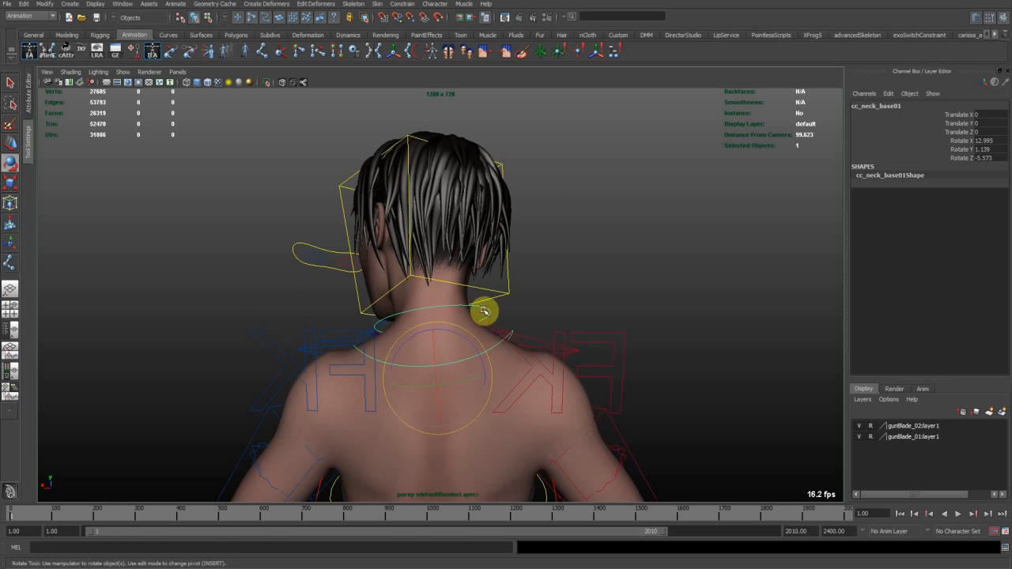
{"action": "left_click_drag", "start_coordinate": [425, 305], "coordinate": [432, 312]}
{"action": "left_click_drag", "start_coordinate": [536, 279], "coordinate": [477, 303]}
{"action": "left_click", "coordinate": [580, 293]}
Select the head and both neck controls, turn and tilt them together, and reset their rotations to 0.
{"action": "left_click_drag", "start_coordinate": [429, 341], "coordinate": [564, 343], "text": "alt"}
{"action": "left_click_drag", "start_coordinate": [492, 273], "coordinate": [388, 348], "text": "alt"}
{"action": "left_click", "coordinate": [383, 357]}
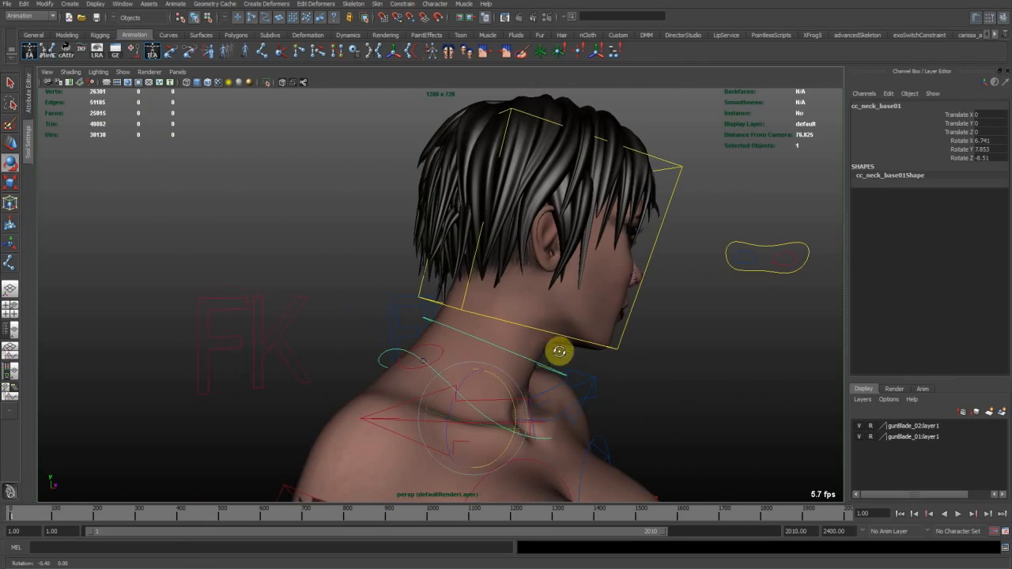
{"action": "left_click_drag", "start_coordinate": [542, 353], "coordinate": [551, 362], "text": "alt"}
{"action": "left_click", "coordinate": [561, 361], "text": "shift"}
{"action": "left_click", "coordinate": [594, 340], "text": "shift"}
{"action": "left_click_drag", "start_coordinate": [617, 308], "coordinate": [514, 358], "text": "alt"}
{"action": "right_click_drag", "start_coordinate": [513, 358], "coordinate": [452, 293], "text": "alt"}
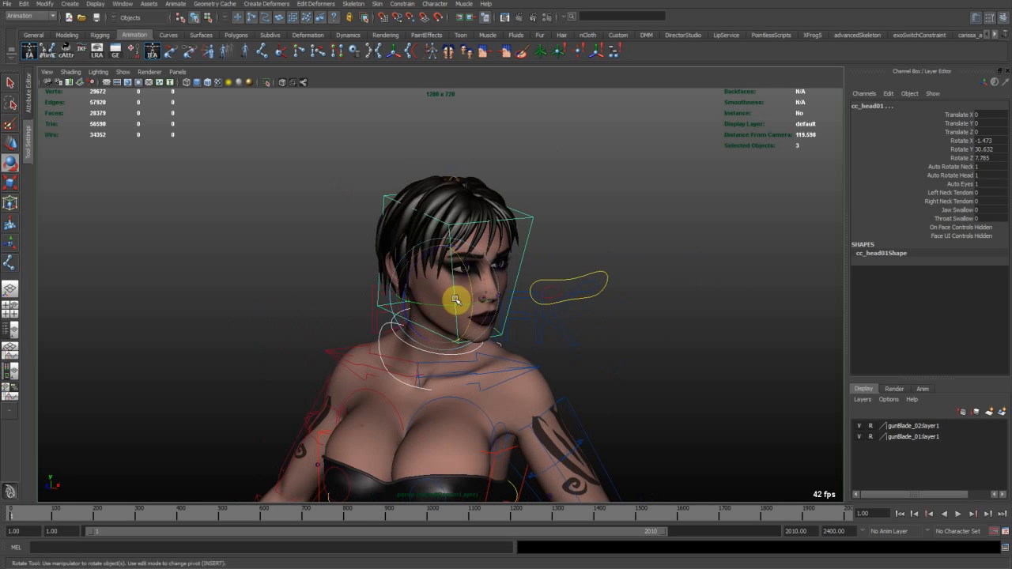
{"action": "left_click_drag", "start_coordinate": [419, 290], "coordinate": [861, 203]}
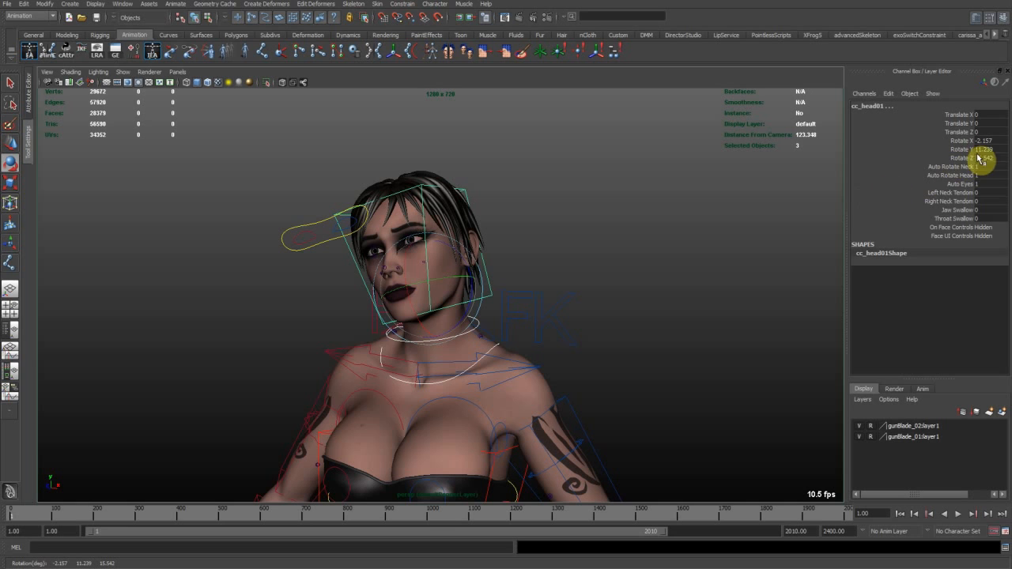
{"action": "left_click", "coordinate": [632, 293]}
Select the head and mid-neck controls, hide the rig controls, and bend the head far back.
{"action": "left_click_drag", "start_coordinate": [632, 293], "coordinate": [497, 316], "text": "alt"}
{"action": "key", "text": "alt+1"}
{"action": "left_click_drag", "start_coordinate": [385, 333], "coordinate": [396, 324], "text": "alt"}
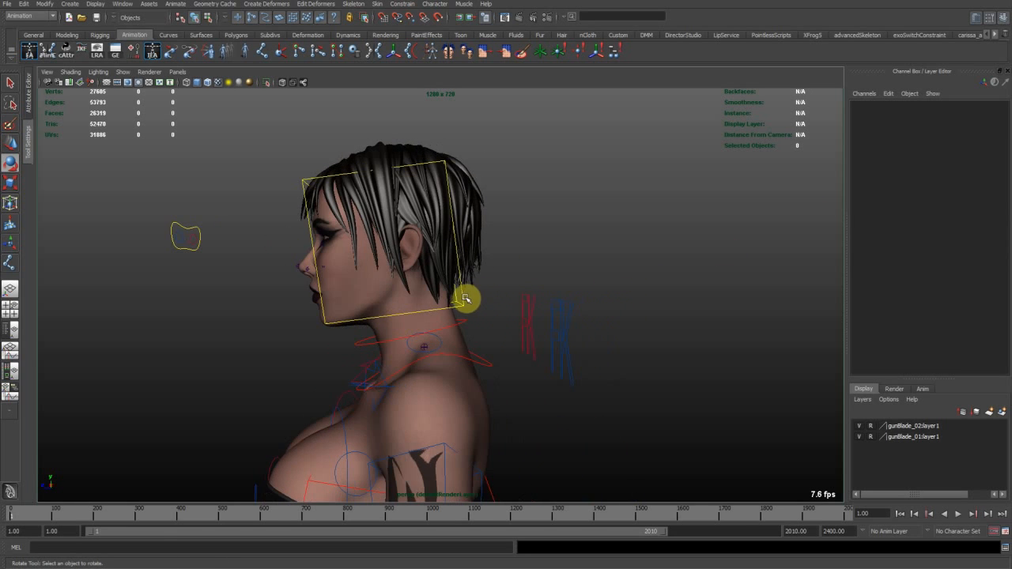
{"action": "left_click", "coordinate": [465, 299]}
{"action": "right_click_drag", "start_coordinate": [474, 293], "coordinate": [535, 251], "text": "alt"}
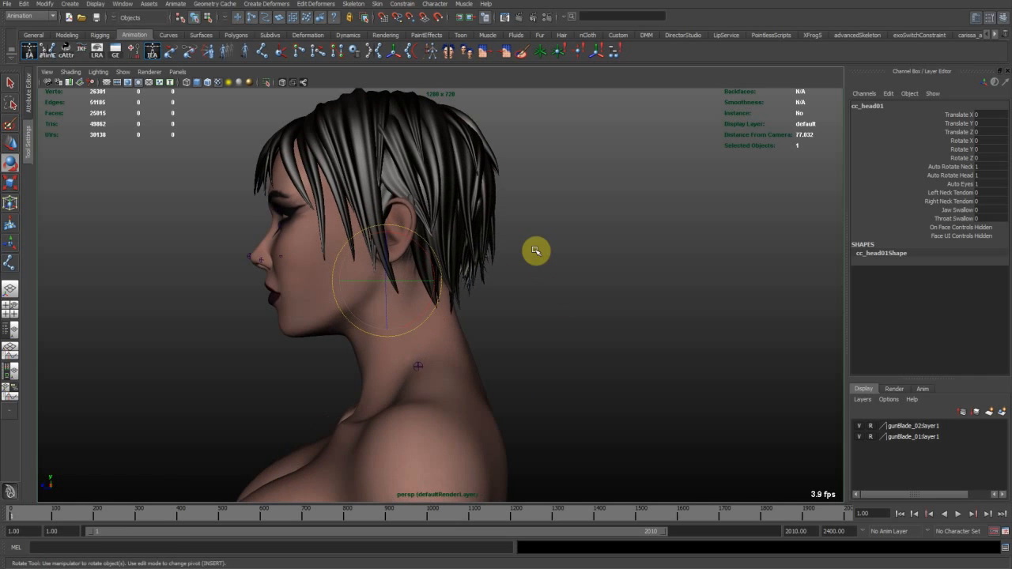
{"action": "left_click", "coordinate": [470, 331], "text": "shift"}
{"action": "left_click_drag", "start_coordinate": [436, 302], "coordinate": [564, 271]}
{"action": "left_click_drag", "start_coordinate": [324, 332], "coordinate": [404, 298], "text": "alt"}
{"action": "key", "text": "alt+1"}
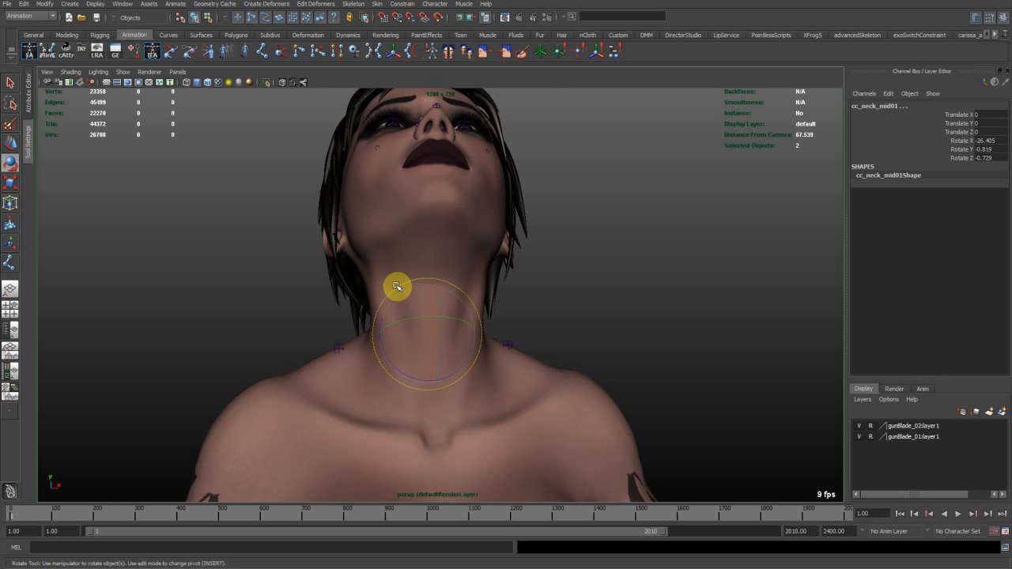
Bend the two selected controls once more and reset Rotate X, Y and Z to 0.
{"action": "key", "text": "q"}
{"action": "left_click_drag", "start_coordinate": [463, 327], "coordinate": [430, 351], "text": "alt"}
{"action": "key", "text": "e"}
{"action": "middle_click_drag", "start_coordinate": [643, 282], "coordinate": [630, 253]}
{"action": "type", "text": "0"}
{"action": "key", "text": "Return"}
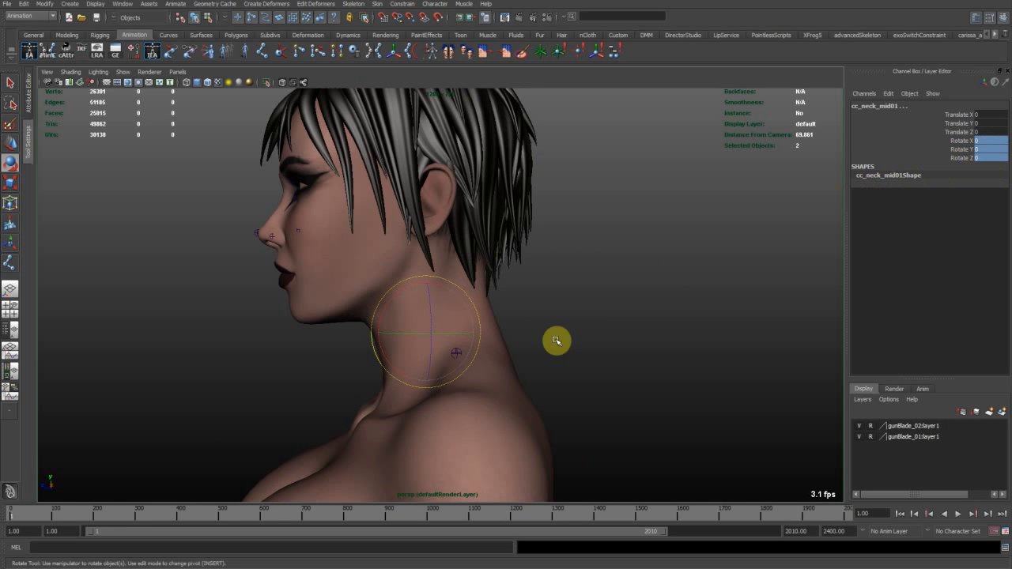
Select the neck base control and freely rotate and translate it to test the lower neck.
{"action": "key", "text": "w"}
{"action": "left_click", "coordinate": [544, 380]}
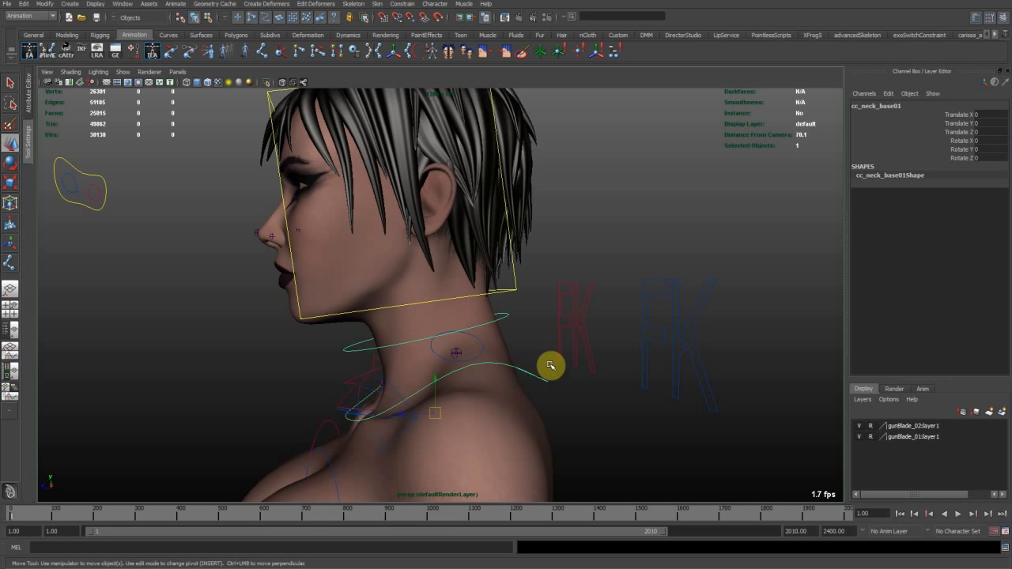
{"action": "left_click_drag", "start_coordinate": [558, 366], "coordinate": [519, 372], "text": "alt"}
{"action": "key", "text": "e"}
{"action": "left_click_drag", "start_coordinate": [547, 302], "coordinate": [535, 328], "text": "alt"}
{"action": "key", "text": "w"}
{"action": "left_click", "coordinate": [536, 330]}
{"action": "mouse_move", "coordinate": [539, 335]}
{"action": "middle_mouse_down"}
{"action": "mouse_move", "coordinate": [529, 335]}
{"action": "mouse_move", "coordinate": [536, 351]}
{"action": "middle_mouse_up"}
Move and rotate the mid-neck and head controls in turn to offset the upper neck and head.
{"action": "left_click", "coordinate": [528, 317]}
{"action": "mouse_move", "coordinate": [574, 310]}
{"action": "middle_mouse_down"}
{"action": "mouse_move", "coordinate": [605, 295]}
{"action": "mouse_move", "coordinate": [586, 296]}
{"action": "middle_mouse_up"}
{"action": "left_click", "coordinate": [524, 346]}
{"action": "middle_click_drag", "start_coordinate": [554, 347], "coordinate": [575, 339]}
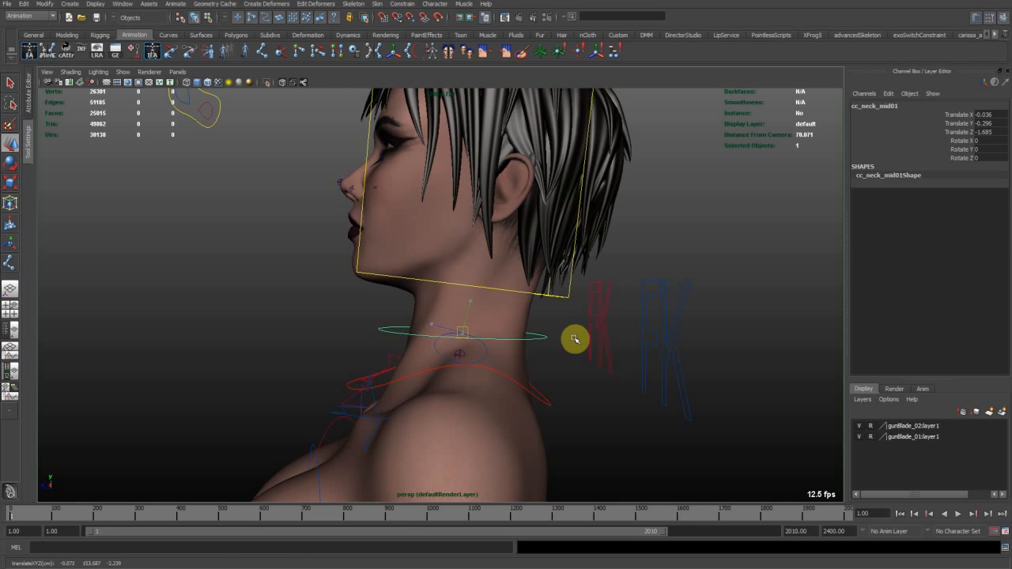
{"action": "key", "text": "e"}
{"action": "left_click_drag", "start_coordinate": [518, 330], "coordinate": [601, 288]}
{"action": "key", "text": "w"}
{"action": "middle_click_drag", "start_coordinate": [576, 316], "coordinate": [581, 255]}
{"action": "left_click", "coordinate": [536, 273]}
{"action": "left_click", "coordinate": [524, 268]}
{"action": "key", "text": "e"}
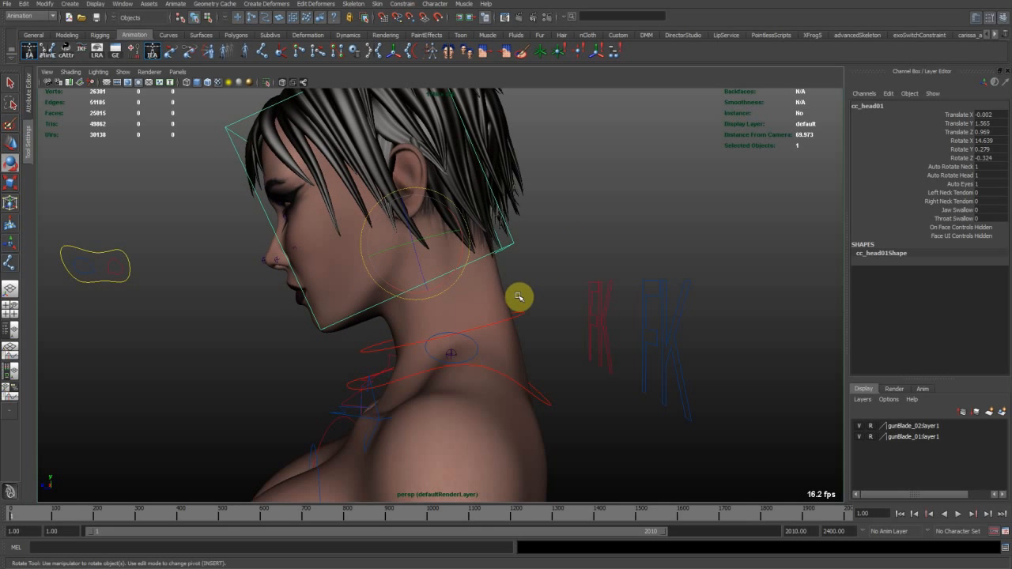
Select the head and both neck controls and reset all their translate and rotate values to 0.
{"action": "left_click_drag", "start_coordinate": [516, 296], "coordinate": [558, 392]}
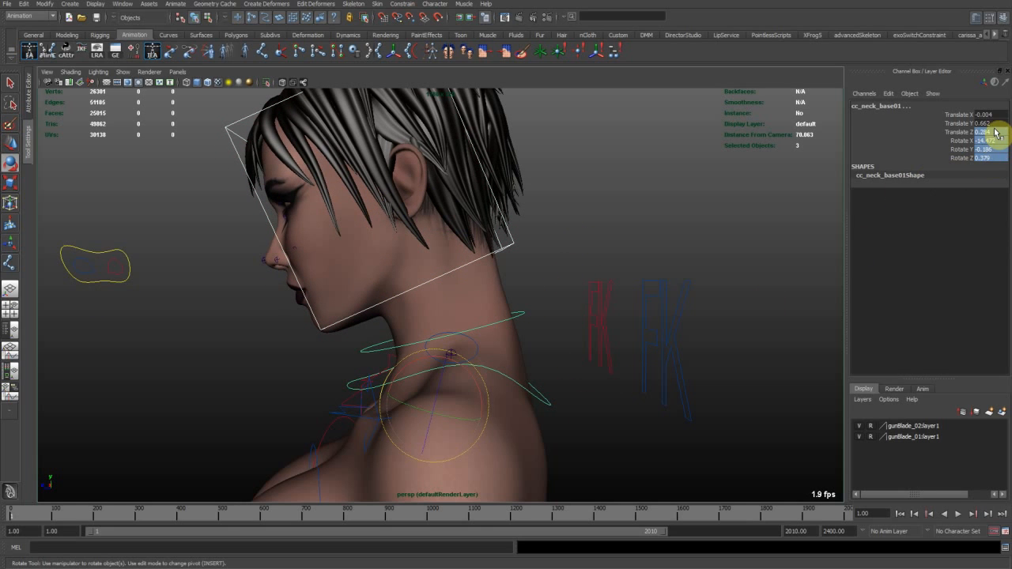
{"action": "left_click_drag", "start_coordinate": [992, 158], "coordinate": [994, 115]}
{"action": "type", "text": "0"}
{"action": "key", "text": "Return"}
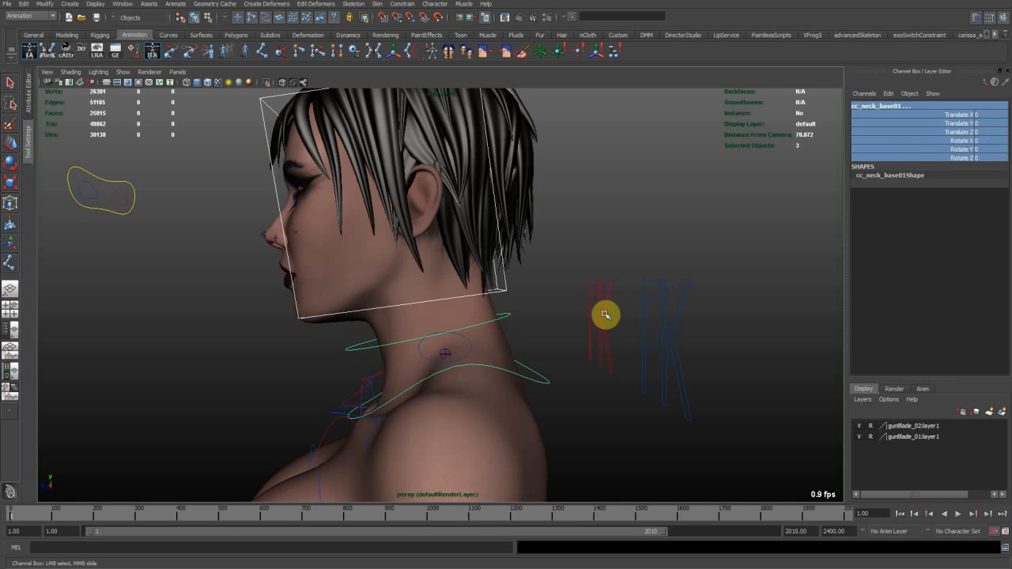
Select the COG control at the hips and lower Legs Ik Blend to switch the legs to FK.
{"action": "left_click", "coordinate": [551, 300]}
{"action": "left_click", "coordinate": [503, 286]}
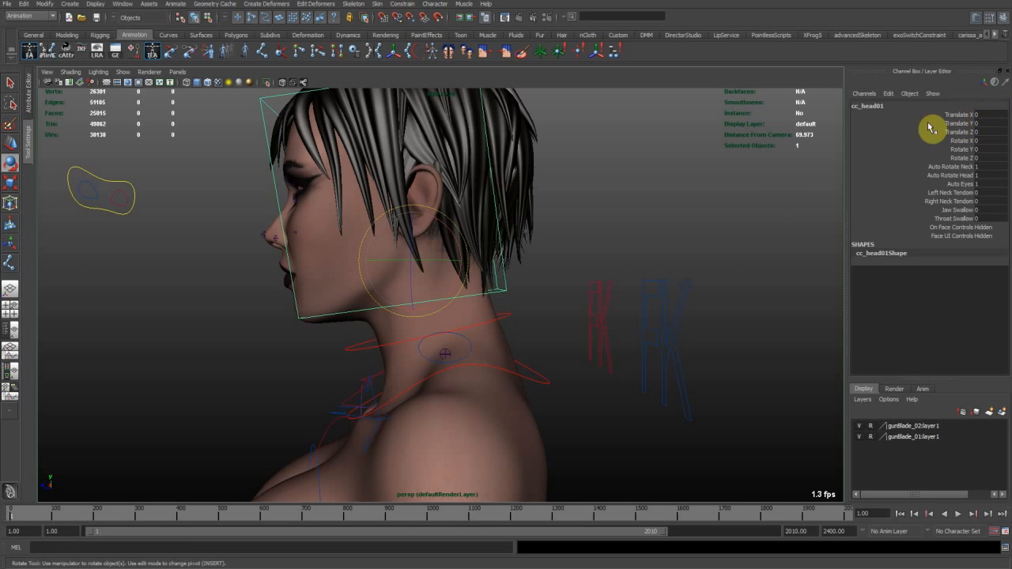
{"action": "left_click", "coordinate": [673, 251]}
{"action": "key", "text": "w"}
{"action": "right_click_drag", "start_coordinate": [702, 287], "coordinate": [438, 256], "text": "alt"}
{"action": "left_click_drag", "start_coordinate": [351, 279], "coordinate": [472, 263], "text": "alt"}
{"action": "left_click_drag", "start_coordinate": [436, 309], "coordinate": [508, 273], "text": "alt"}
{"action": "left_click", "coordinate": [508, 273]}
{"action": "middle_click_drag", "start_coordinate": [495, 242], "coordinate": [528, 349], "text": "alt"}
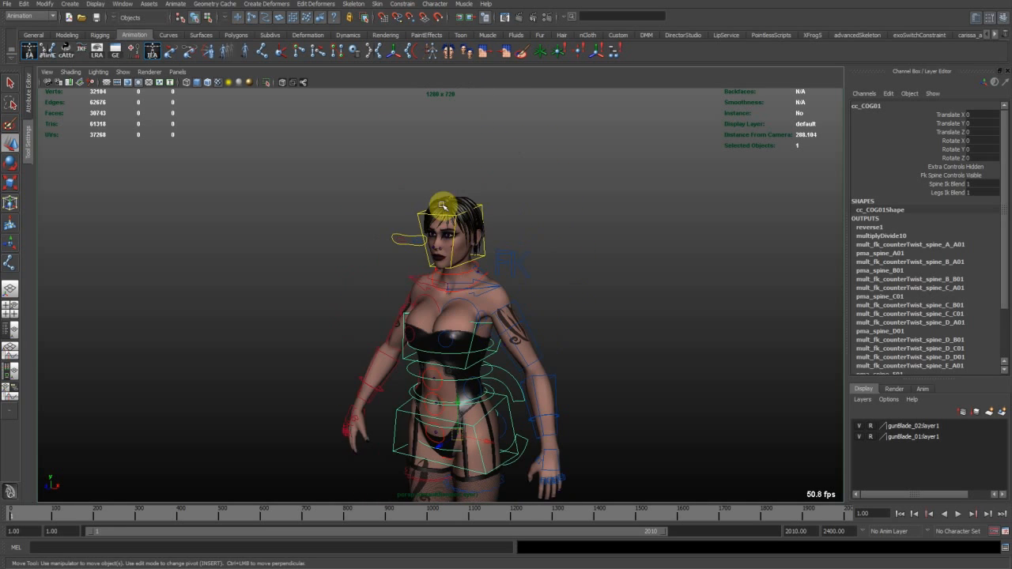
{"action": "left_click_drag", "start_coordinate": [466, 294], "coordinate": [600, 229], "text": "alt"}
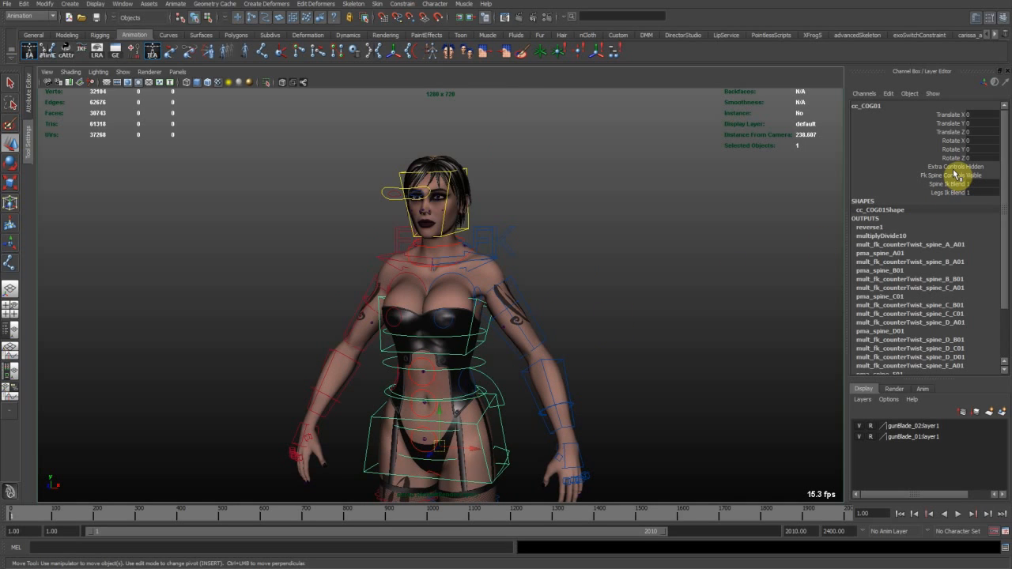
{"action": "left_click", "coordinate": [945, 193]}
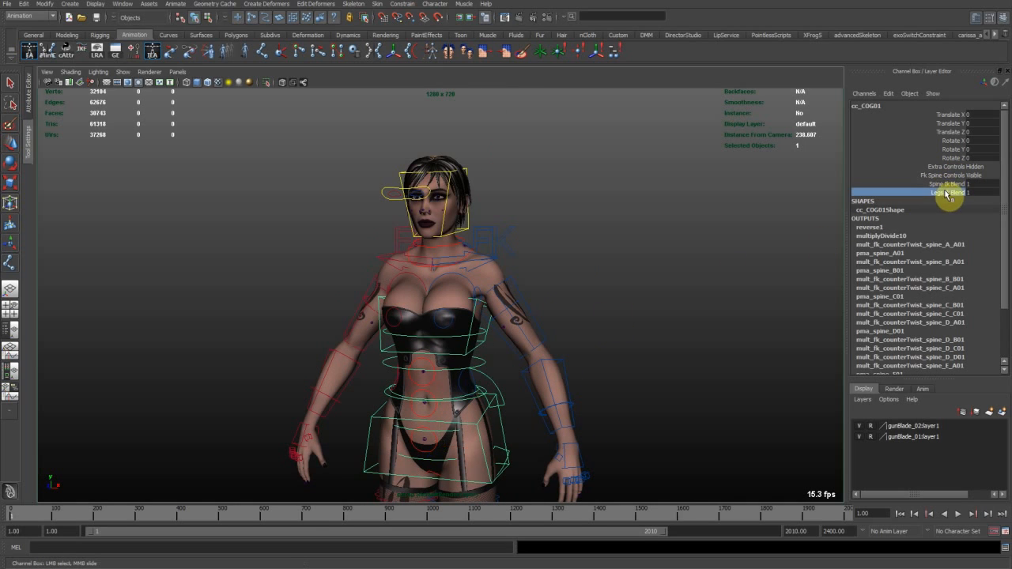
{"action": "middle_click_drag", "start_coordinate": [626, 353], "coordinate": [565, 356]}
Select the left leg's upper FK control, swing the leg outward about 25 degrees, and hide the rig controls.
{"action": "middle_click_drag", "start_coordinate": [518, 482], "coordinate": [499, 332], "text": "alt"}
{"action": "left_click", "coordinate": [500, 332]}
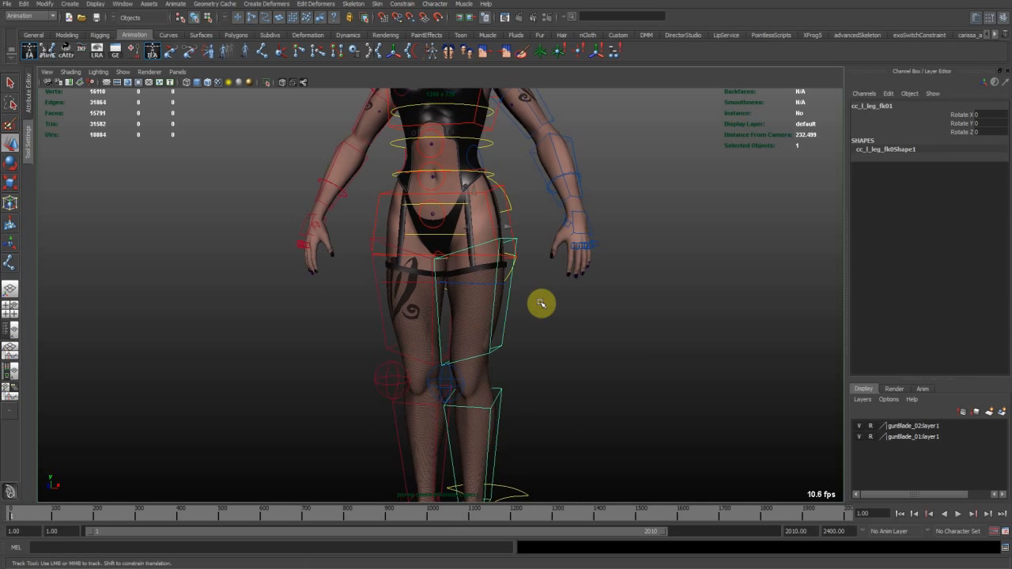
{"action": "middle_click_drag", "start_coordinate": [542, 302], "coordinate": [571, 339], "text": "alt"}
{"action": "key", "text": "e"}
{"action": "left_click_drag", "start_coordinate": [598, 337], "coordinate": [596, 329], "text": "alt"}
{"action": "middle_click_drag", "start_coordinate": [629, 317], "coordinate": [611, 301]}
{"action": "key", "text": "alt+1"}
{"action": "left_click_drag", "start_coordinate": [607, 281], "coordinate": [411, 278], "text": "alt"}
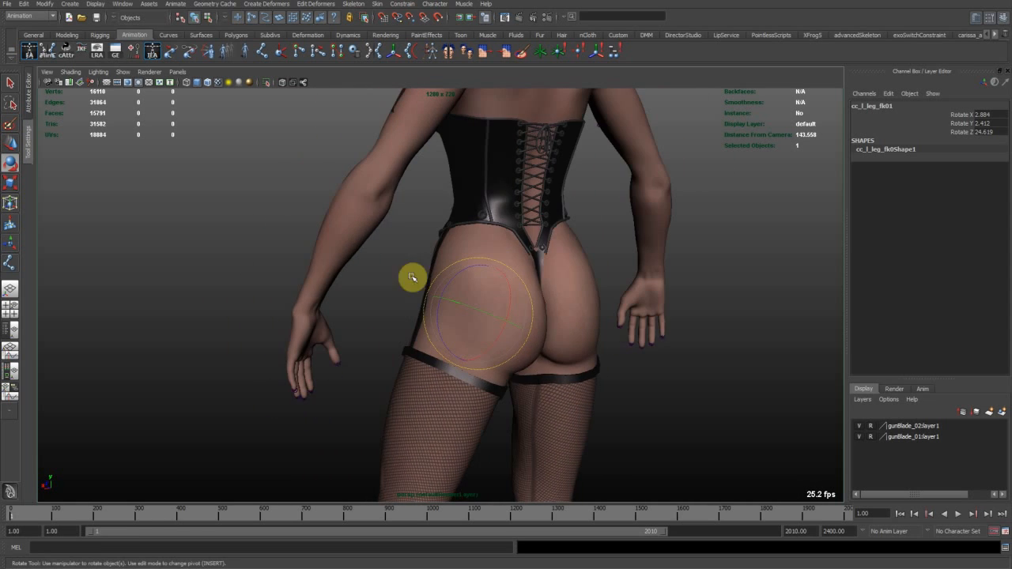
Raise the left leg further out to the side and set its Rotate Z to 45.
{"action": "left_click_drag", "start_coordinate": [456, 356], "coordinate": [574, 345], "text": "alt"}
{"action": "middle_click_drag", "start_coordinate": [575, 345], "coordinate": [601, 296]}
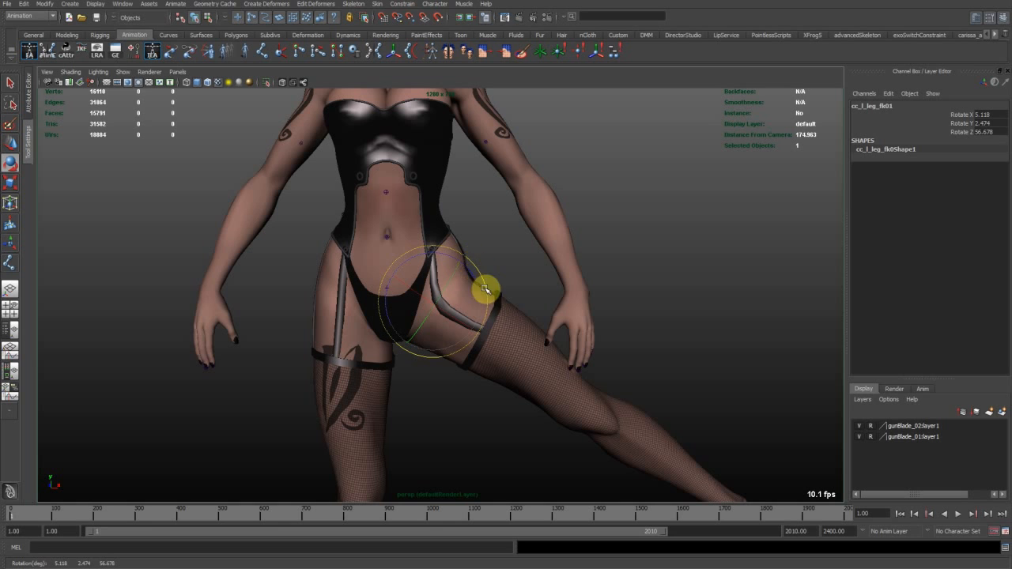
{"action": "right_click_drag", "start_coordinate": [476, 232], "coordinate": [558, 273], "text": "alt"}
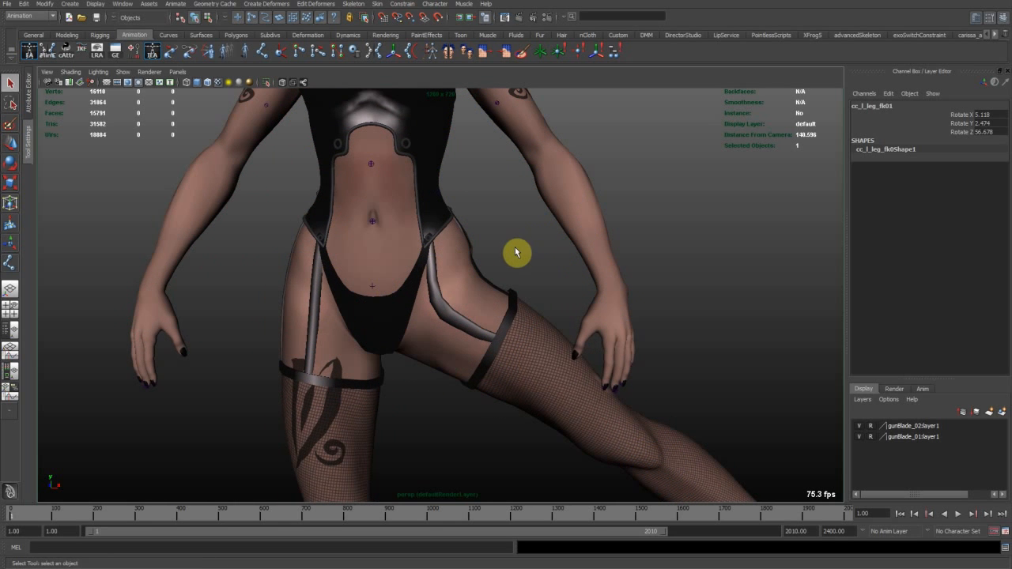
{"action": "middle_click_drag", "start_coordinate": [534, 224], "coordinate": [566, 280]}
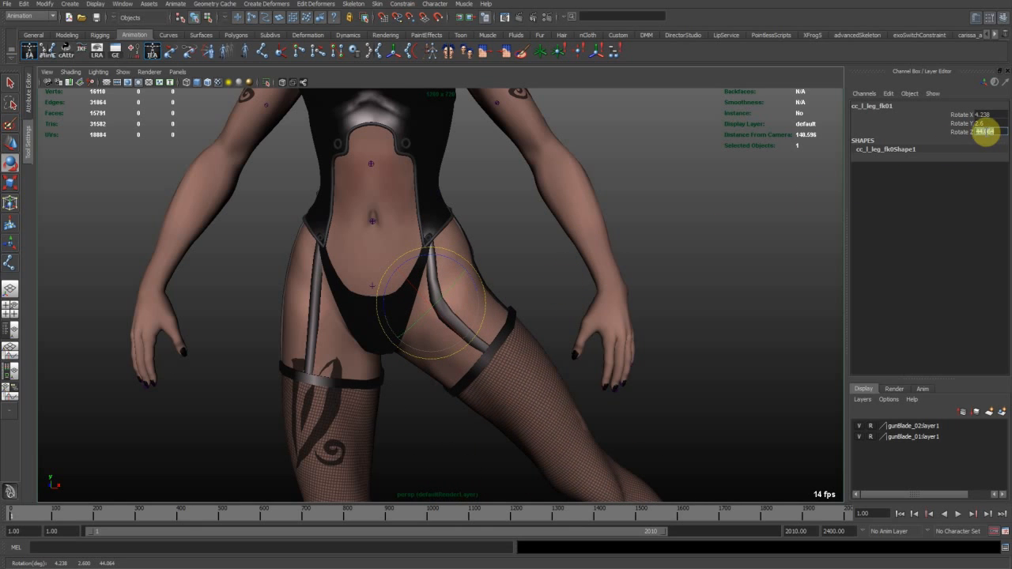
{"action": "left_click", "coordinate": [978, 132]}
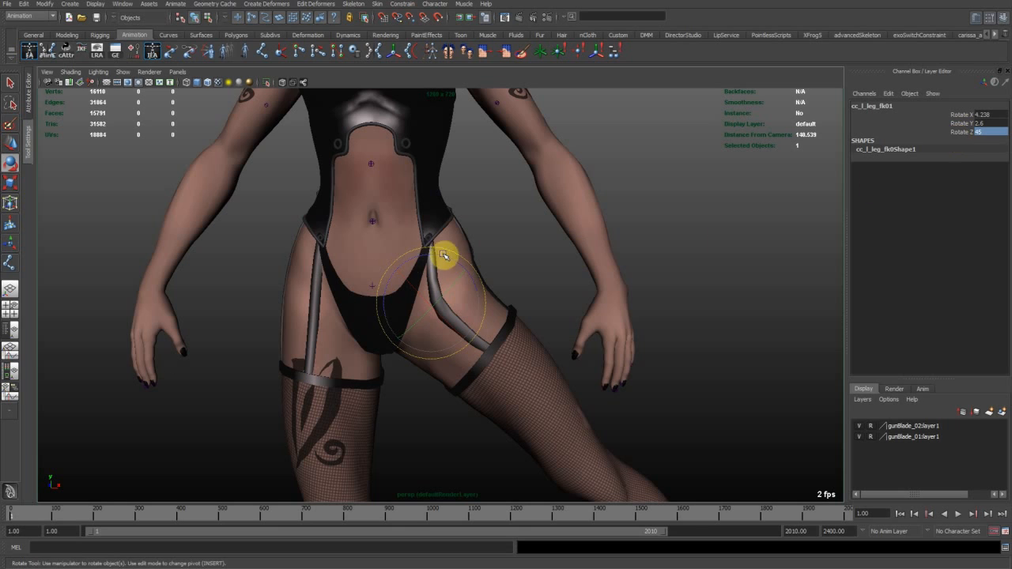
Rotate the left leg freely at the hip to test the thigh and garter strap deformation.
{"action": "right_click_drag", "start_coordinate": [450, 267], "coordinate": [513, 306], "text": "alt"}
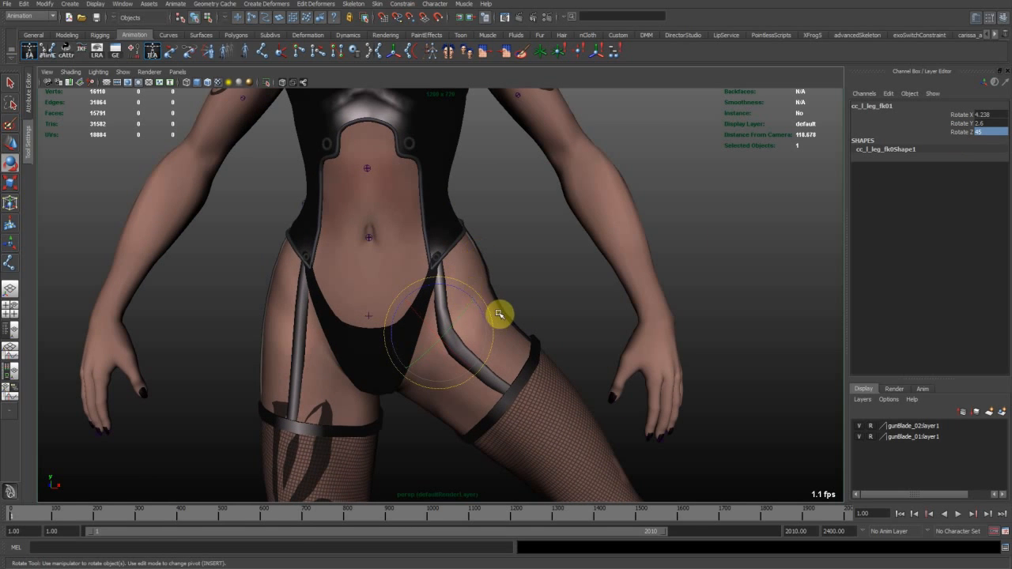
{"action": "right_click_drag", "start_coordinate": [512, 321], "coordinate": [520, 261], "text": "alt"}
{"action": "middle_click_drag", "start_coordinate": [519, 262], "coordinate": [605, 318]}
{"action": "left_click_drag", "start_coordinate": [606, 318], "coordinate": [537, 250], "text": "alt"}
{"action": "right_click_drag", "start_coordinate": [546, 261], "coordinate": [445, 233], "text": "alt"}
{"action": "middle_click_drag", "start_coordinate": [520, 232], "coordinate": [460, 195]}
{"action": "right_click_drag", "start_coordinate": [460, 194], "coordinate": [558, 221], "text": "alt"}
Raise the left arm clear of the hip, reselect the left leg's upper FK control, and hide the rig controls.
{"action": "key", "text": "alt+1"}
{"action": "middle_click_drag", "start_coordinate": [558, 221], "coordinate": [476, 173], "text": "alt"}
{"action": "left_click", "coordinate": [520, 196]}
{"action": "left_click", "coordinate": [524, 202]}
{"action": "left_click", "coordinate": [582, 305]}
{"action": "key", "text": "alt+1"}
{"action": "left_click_drag", "start_coordinate": [574, 310], "coordinate": [514, 277], "text": "alt"}
{"action": "key", "text": "alt+1"}
{"action": "left_click", "coordinate": [510, 436]}
{"action": "key", "text": "alt+1"}
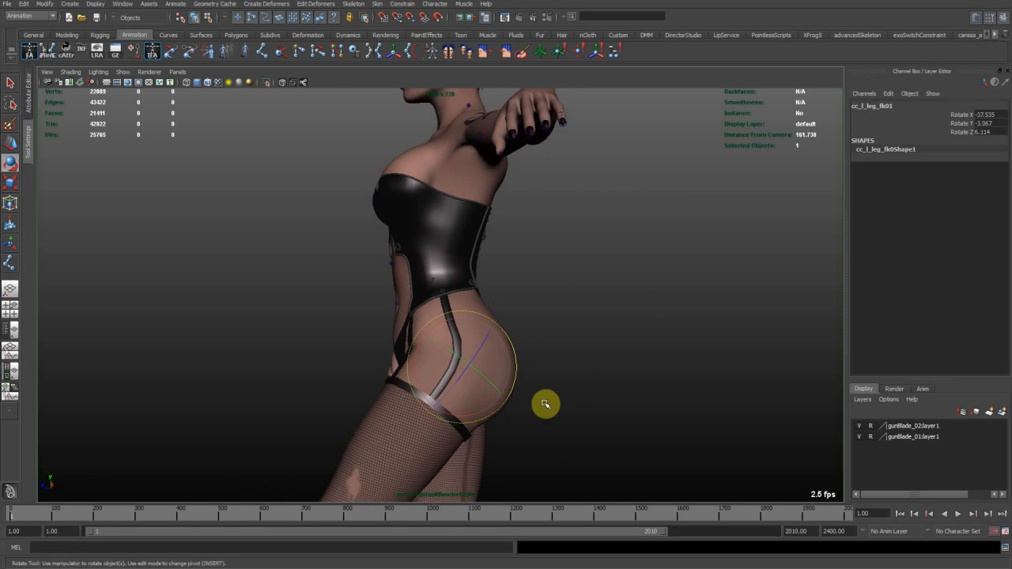
Swing the left leg forward and up to about -85 degrees in Rotate X.
{"action": "middle_click_drag", "start_coordinate": [540, 395], "coordinate": [422, 362]}
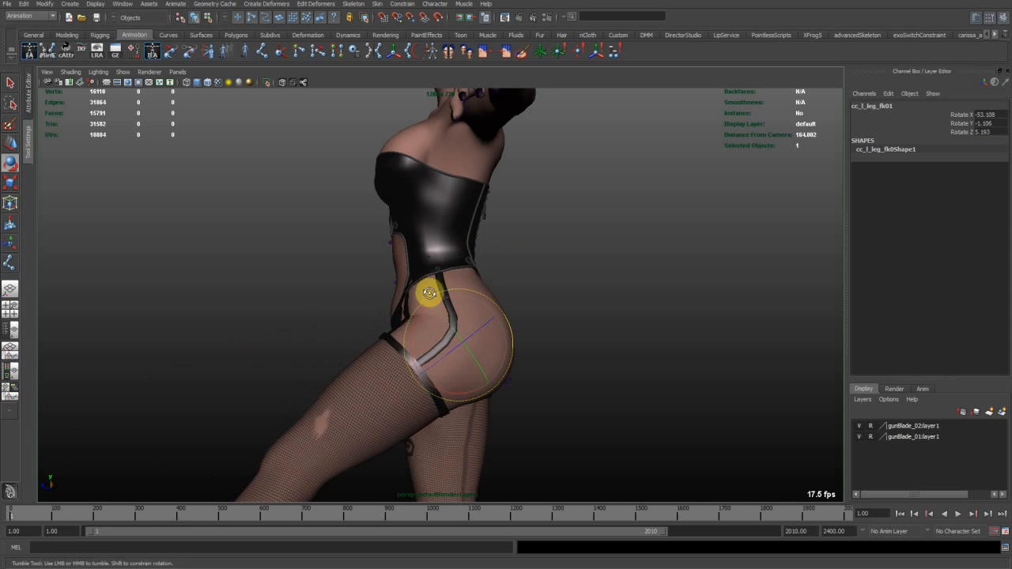
{"action": "left_click_drag", "start_coordinate": [422, 361], "coordinate": [406, 298], "text": "alt"}
{"action": "left_click_drag", "start_coordinate": [561, 286], "coordinate": [501, 276], "text": "alt"}
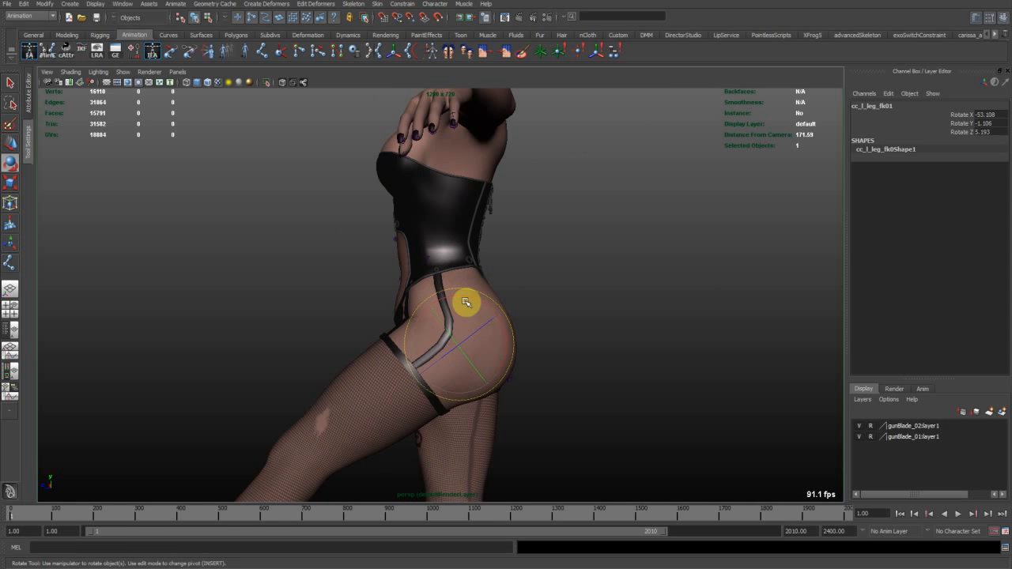
{"action": "middle_click_drag", "start_coordinate": [543, 324], "coordinate": [423, 289]}
{"action": "middle_click_drag", "start_coordinate": [527, 290], "coordinate": [399, 288]}
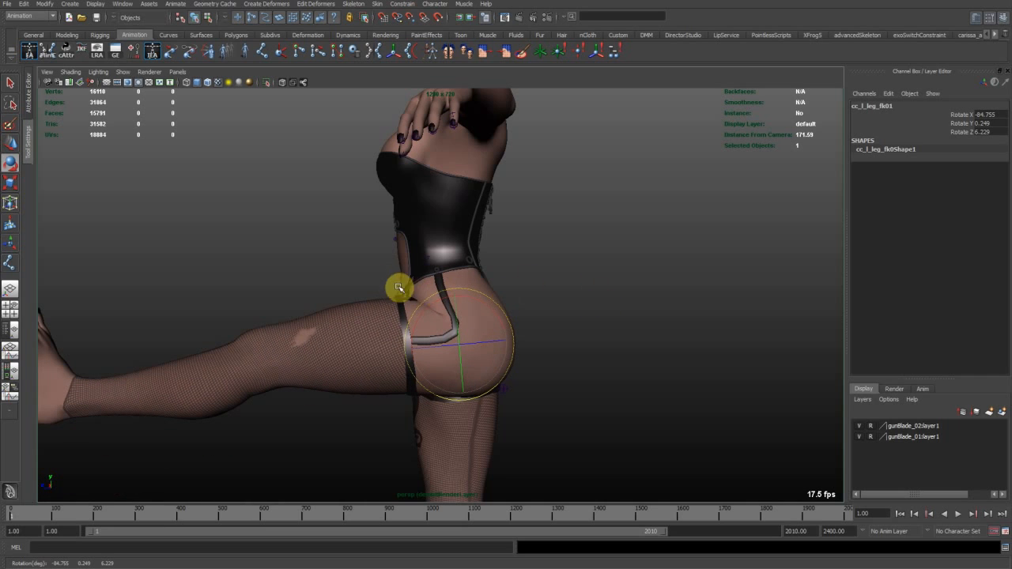
{"action": "left_click_drag", "start_coordinate": [484, 330], "coordinate": [439, 309], "text": "alt"}
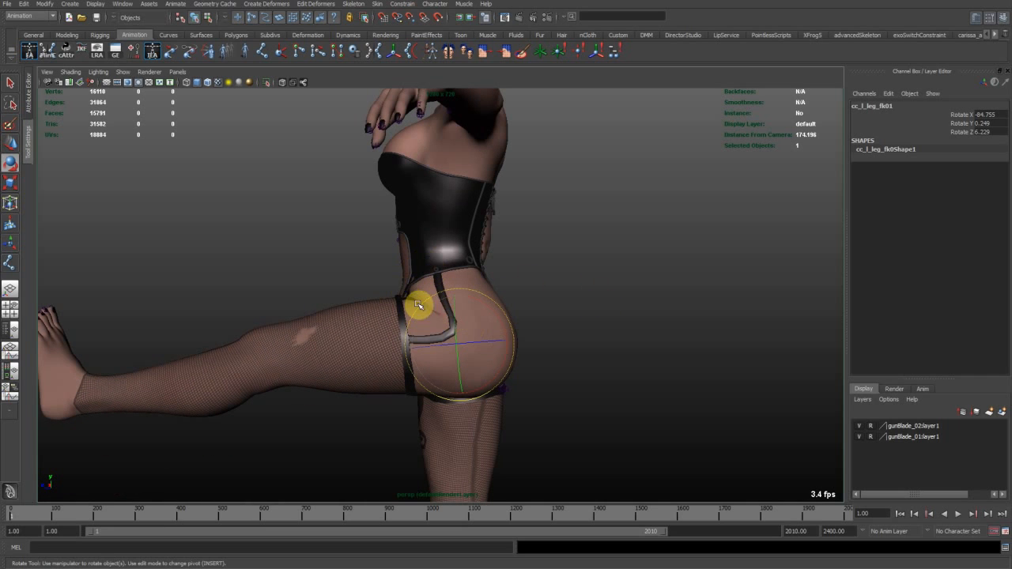
Lower the left leg and lift it forward again to about -99 degrees in Rotate X.
{"action": "middle_click_drag", "start_coordinate": [580, 331], "coordinate": [500, 293]}
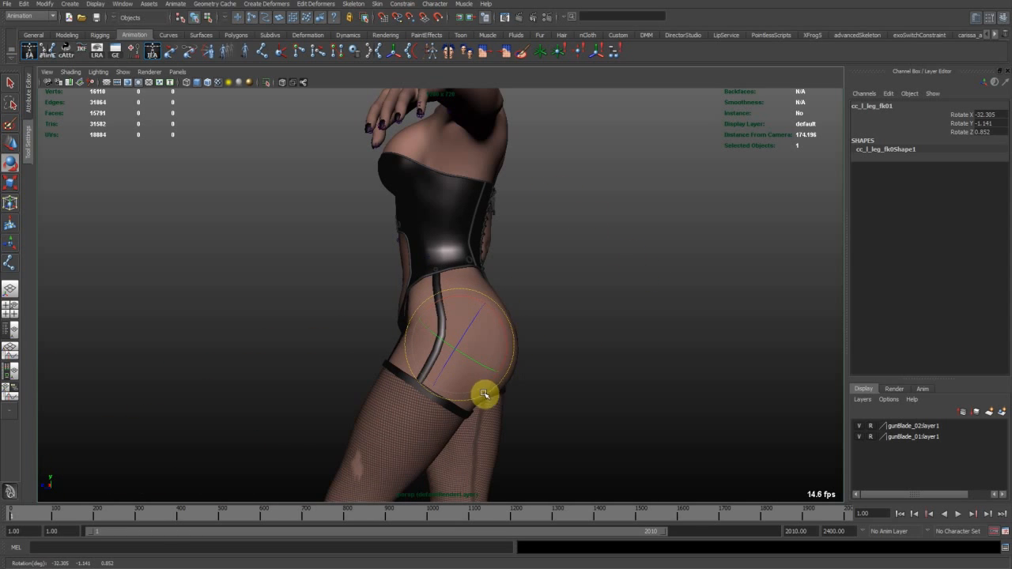
{"action": "middle_click_drag", "start_coordinate": [512, 279], "coordinate": [555, 353]}
{"action": "middle_click_drag", "start_coordinate": [473, 389], "coordinate": [511, 208]}
{"action": "middle_click_drag", "start_coordinate": [598, 323], "coordinate": [569, 309], "text": "alt"}
{"action": "right_click_drag", "start_coordinate": [578, 311], "coordinate": [581, 290], "text": "alt"}
{"action": "mouse_move", "coordinate": [580, 289]}
{"action": "middle_mouse_down"}
{"action": "mouse_move", "coordinate": [641, 368]}
{"action": "mouse_move", "coordinate": [556, 287]}
{"action": "mouse_move", "coordinate": [573, 301]}
{"action": "middle_mouse_up"}
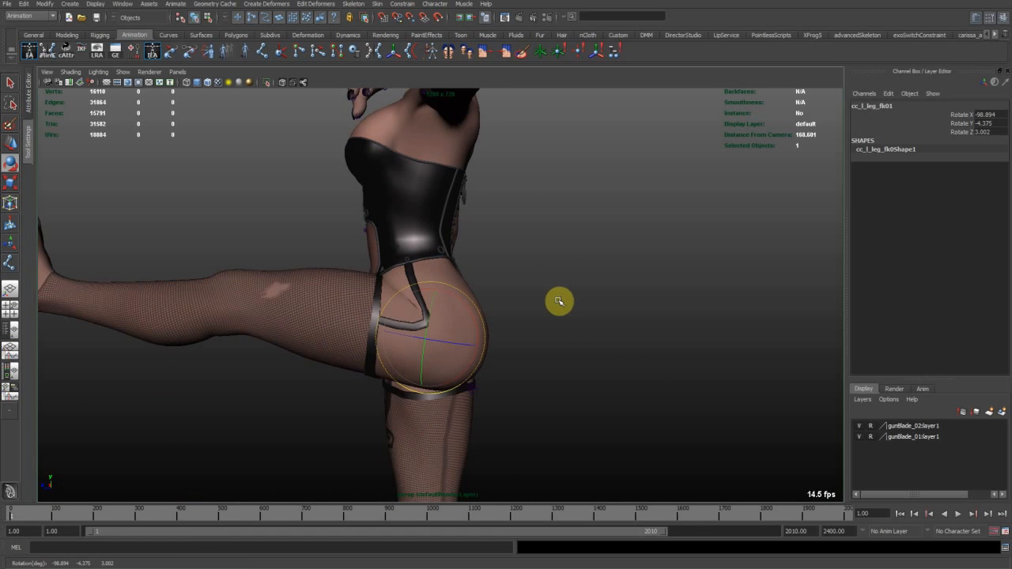
Swing the left leg through several angles at the hip to test the thigh, buttock and garter strap deformation.
{"action": "middle_click_drag", "start_coordinate": [438, 383], "coordinate": [553, 266]}
{"action": "right_click_drag", "start_coordinate": [506, 289], "coordinate": [520, 250], "text": "alt"}
{"action": "middle_click_drag", "start_coordinate": [519, 250], "coordinate": [476, 200]}
{"action": "middle_click_drag", "start_coordinate": [662, 315], "coordinate": [528, 221]}
{"action": "right_click_drag", "start_coordinate": [529, 264], "coordinate": [605, 302], "text": "alt"}
{"action": "middle_click_drag", "start_coordinate": [606, 303], "coordinate": [569, 361]}
Reset the left leg FK control's X, Y and Z rotations to 0 and show the rig controls.
{"action": "left_click_drag", "start_coordinate": [986, 115], "coordinate": [970, 158]}
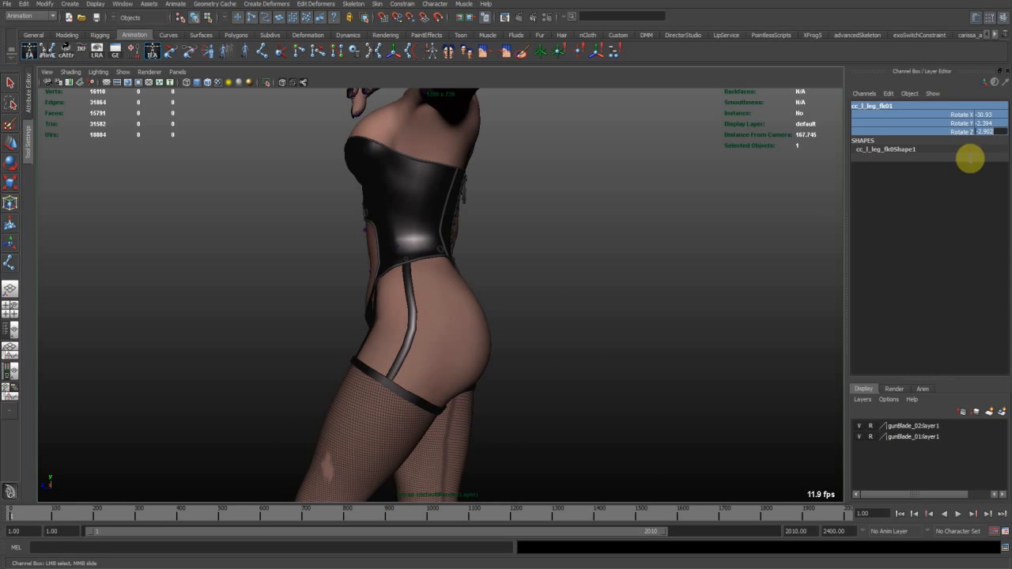
{"action": "type", "text": "0"}
{"action": "key", "text": "Return"}
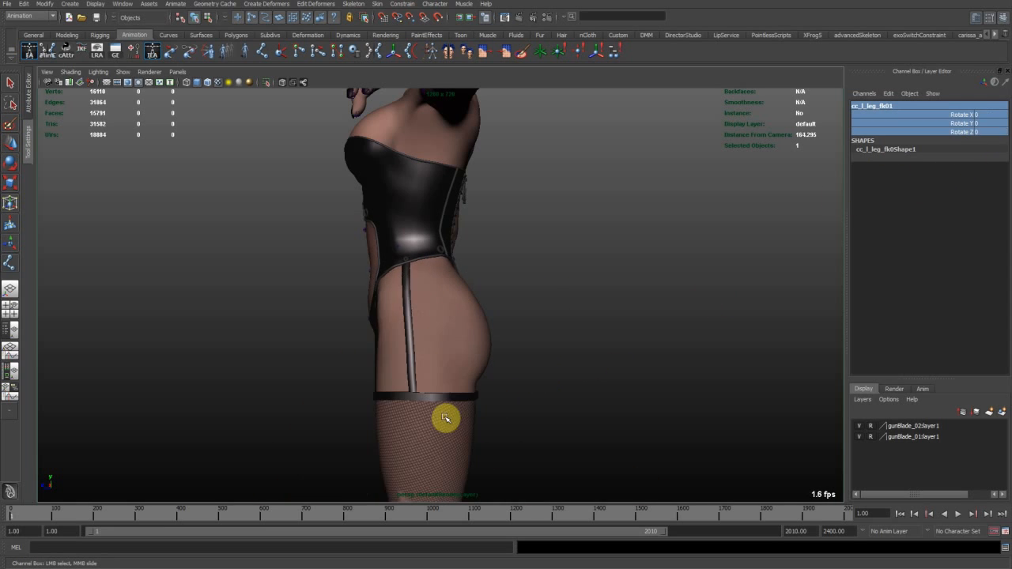
{"action": "left_click", "coordinate": [578, 343]}
{"action": "right_click_drag", "start_coordinate": [659, 341], "coordinate": [382, 273], "text": "alt"}
{"action": "left_click_drag", "start_coordinate": [382, 273], "coordinate": [557, 294], "text": "alt"}
{"action": "key", "text": "alt+1"}
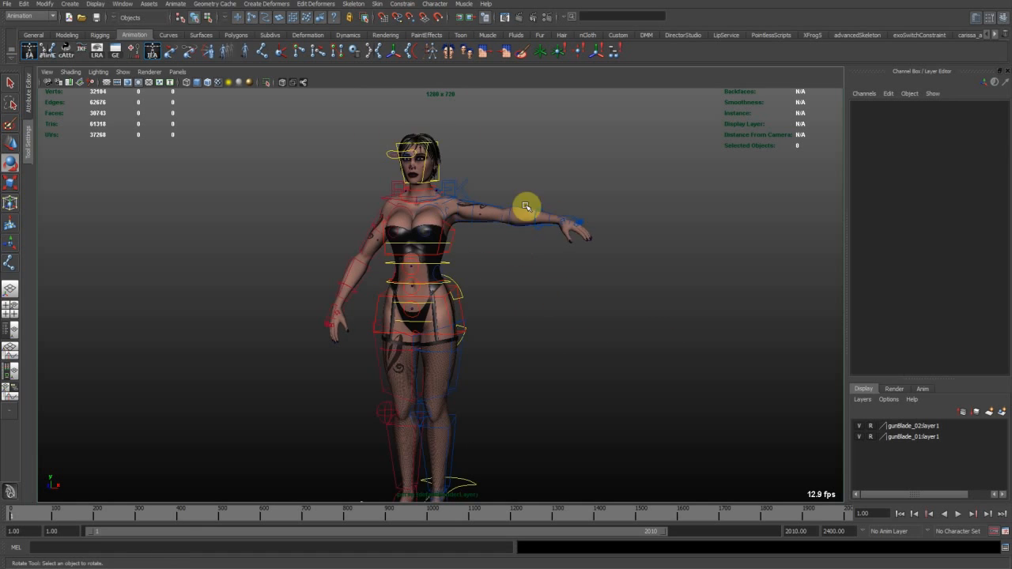
Reset the left upper arm FK control's X, Y and Z rotations to 0.
{"action": "middle_click_drag", "start_coordinate": [526, 208], "coordinate": [535, 286], "text": "alt"}
{"action": "scroll", "coordinate": [535, 286], "scroll_direction": "up", "scroll_amount": 3}
{"action": "left_click", "coordinate": [470, 280]}
{"action": "left_click", "coordinate": [493, 284]}
{"action": "key", "text": "w"}
{"action": "left_click", "coordinate": [553, 264]}
{"action": "left_click", "coordinate": [522, 288]}
{"action": "left_click_drag", "start_coordinate": [619, 289], "coordinate": [336, 273], "text": "alt"}
{"action": "right_click_drag", "start_coordinate": [336, 273], "coordinate": [418, 271], "text": "alt"}
{"action": "middle_click_drag", "start_coordinate": [418, 271], "coordinate": [498, 280], "text": "alt"}
{"action": "scroll", "coordinate": [435, 327], "scroll_direction": "up", "scroll_amount": 3}
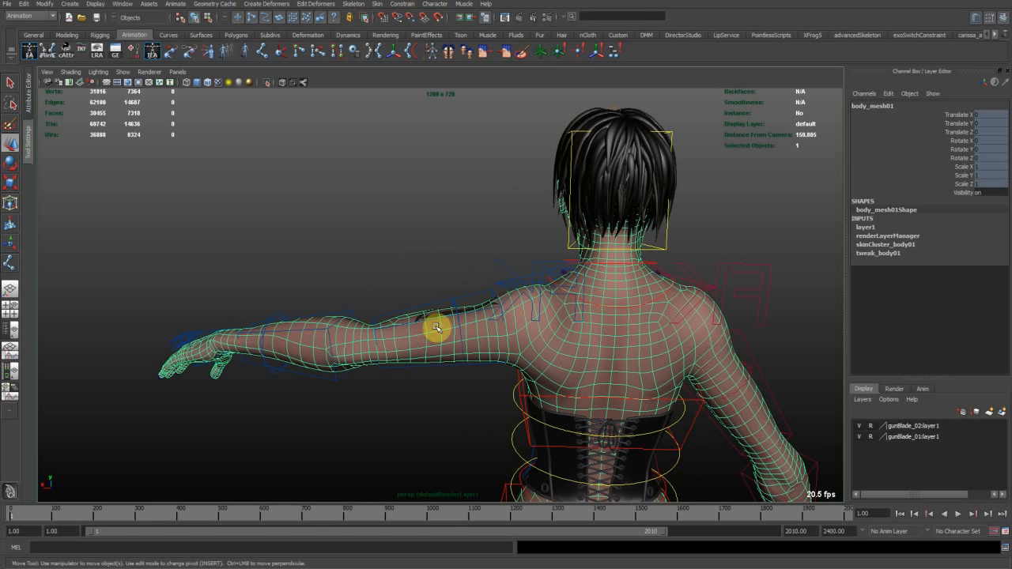
{"action": "left_click", "coordinate": [374, 305]}
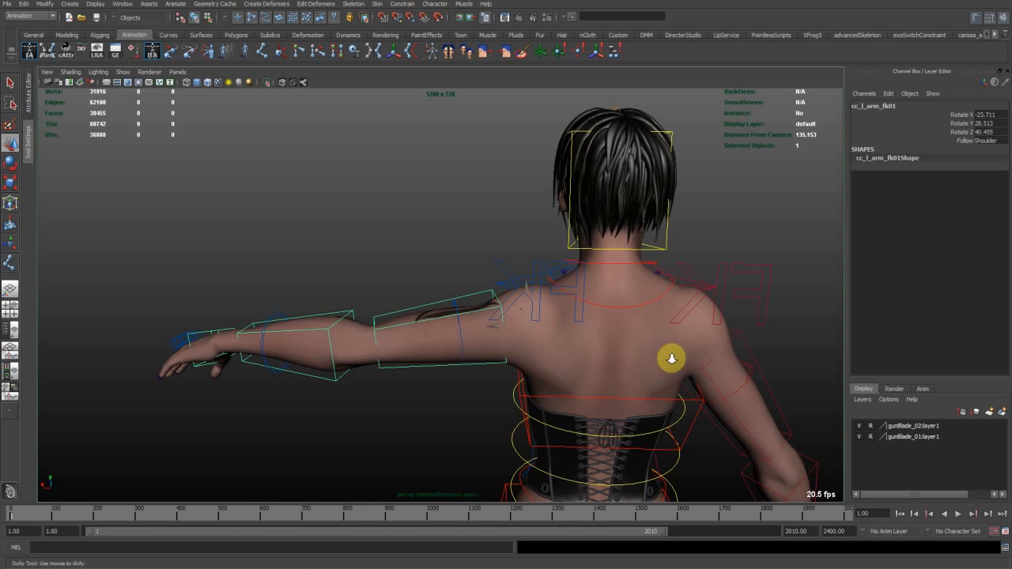
{"action": "right_click_drag", "start_coordinate": [702, 360], "coordinate": [632, 377], "text": "alt"}
{"action": "middle_click_drag", "start_coordinate": [632, 378], "coordinate": [625, 269], "text": "alt"}
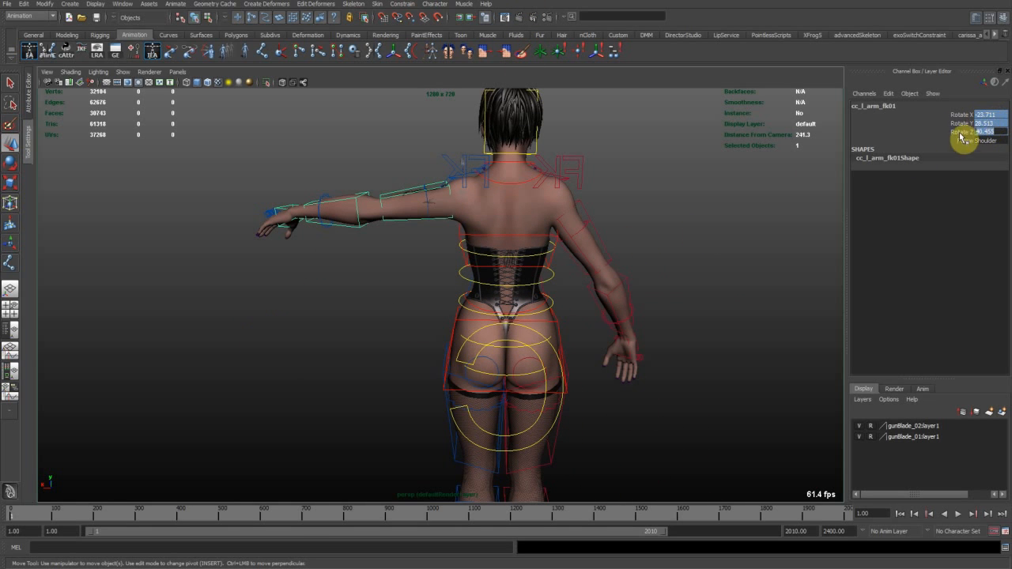
{"action": "type", "text": "0"}
{"action": "key", "text": "Return"}
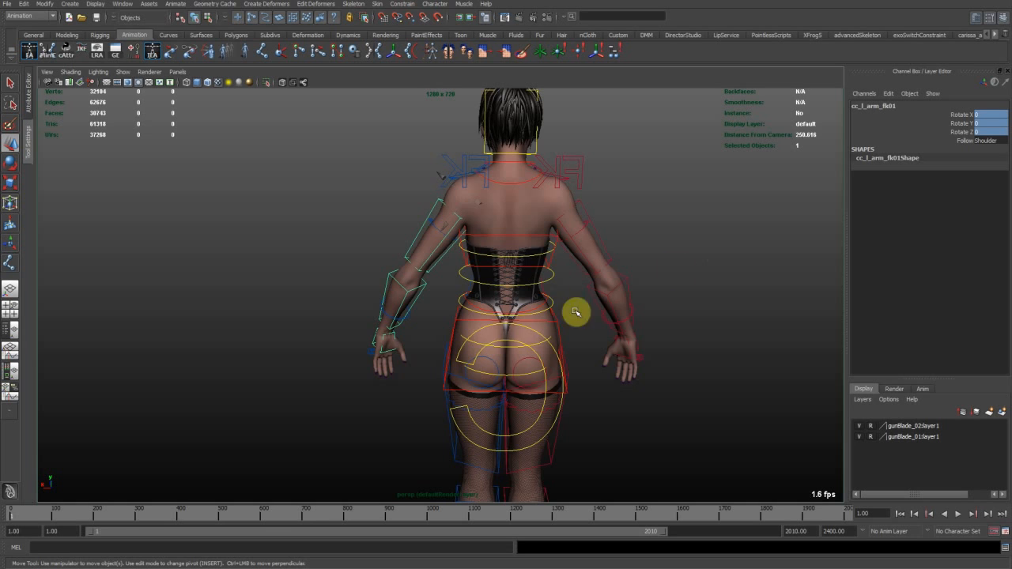
Select the IK/FK switch controls of both arms together.
{"action": "right_click_drag", "start_coordinate": [575, 313], "coordinate": [458, 245], "text": "alt"}
{"action": "left_click_drag", "start_coordinate": [458, 245], "coordinate": [550, 251], "text": "alt"}
{"action": "left_click_drag", "start_coordinate": [431, 318], "coordinate": [553, 306], "text": "alt"}
{"action": "right_click_drag", "start_coordinate": [475, 342], "coordinate": [501, 343], "text": "alt"}
{"action": "middle_click_drag", "start_coordinate": [429, 341], "coordinate": [462, 351], "text": "alt"}
{"action": "left_click_drag", "start_coordinate": [396, 377], "coordinate": [447, 382], "text": "alt"}
{"action": "middle_click_drag", "start_coordinate": [431, 381], "coordinate": [377, 382], "text": "alt"}
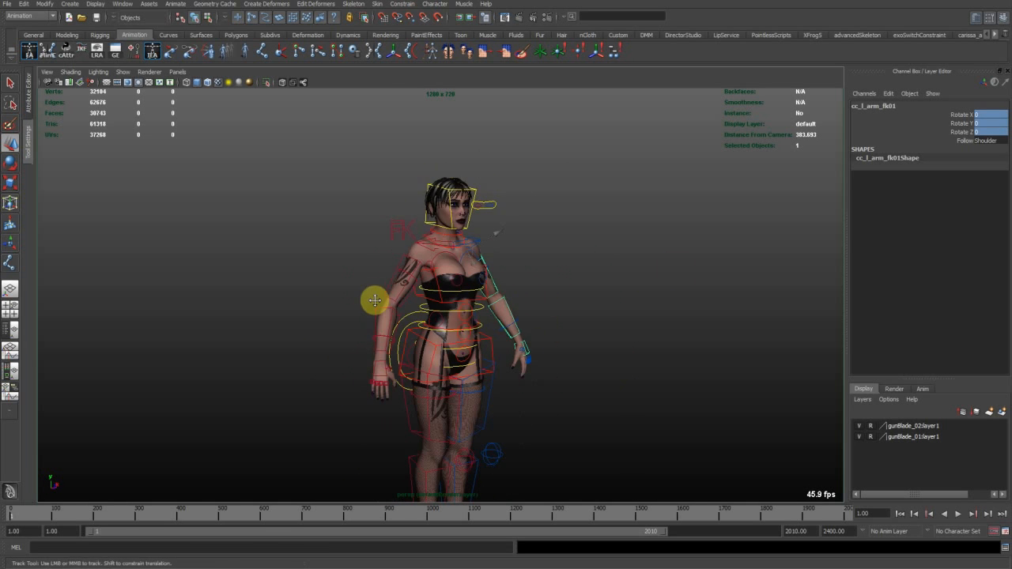
{"action": "middle_click_drag", "start_coordinate": [374, 300], "coordinate": [387, 341], "text": "alt"}
{"action": "right_click_drag", "start_coordinate": [431, 340], "coordinate": [553, 339], "text": "alt"}
{"action": "left_click_drag", "start_coordinate": [553, 339], "coordinate": [475, 340], "text": "alt"}
{"action": "left_click", "coordinate": [492, 227]}
{"action": "middle_click_drag", "start_coordinate": [435, 285], "coordinate": [445, 324], "text": "alt"}
{"action": "left_click_drag", "start_coordinate": [340, 297], "coordinate": [390, 292], "text": "alt"}
{"action": "left_click", "coordinate": [373, 259], "text": "shift"}
Display the skeleton joints through the mesh and examine the arm's joint chain from shoulder to wrist.
{"action": "left_click_drag", "start_coordinate": [530, 316], "coordinate": [321, 90], "text": "alt"}
{"action": "right_click_drag", "start_coordinate": [463, 224], "coordinate": [530, 274], "text": "alt"}
{"action": "left_click_drag", "start_coordinate": [530, 275], "coordinate": [481, 268], "text": "alt"}
{"action": "middle_click_drag", "start_coordinate": [463, 258], "coordinate": [448, 225], "text": "alt"}
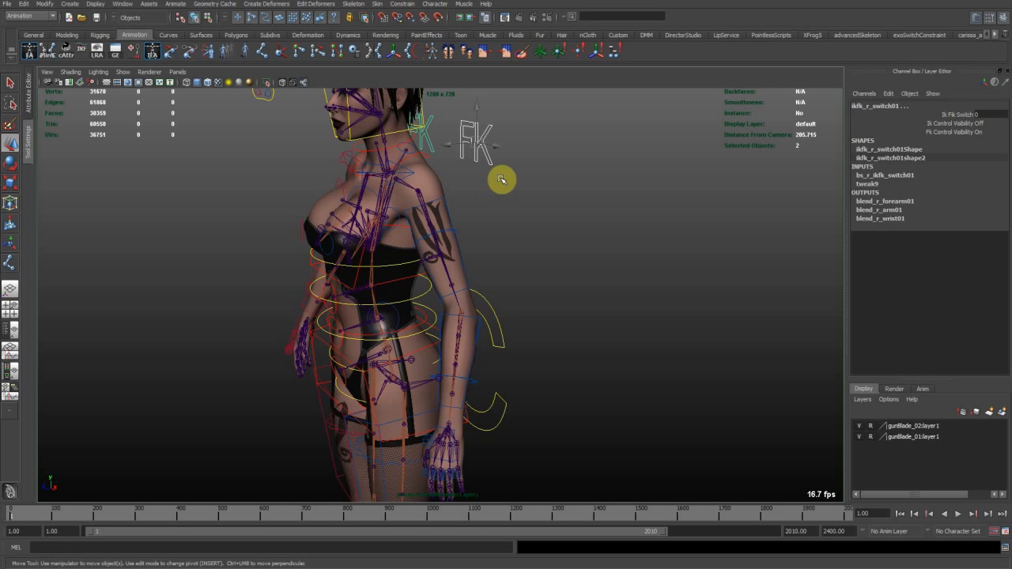
{"action": "left_click_drag", "start_coordinate": [494, 161], "coordinate": [481, 225], "text": "alt"}
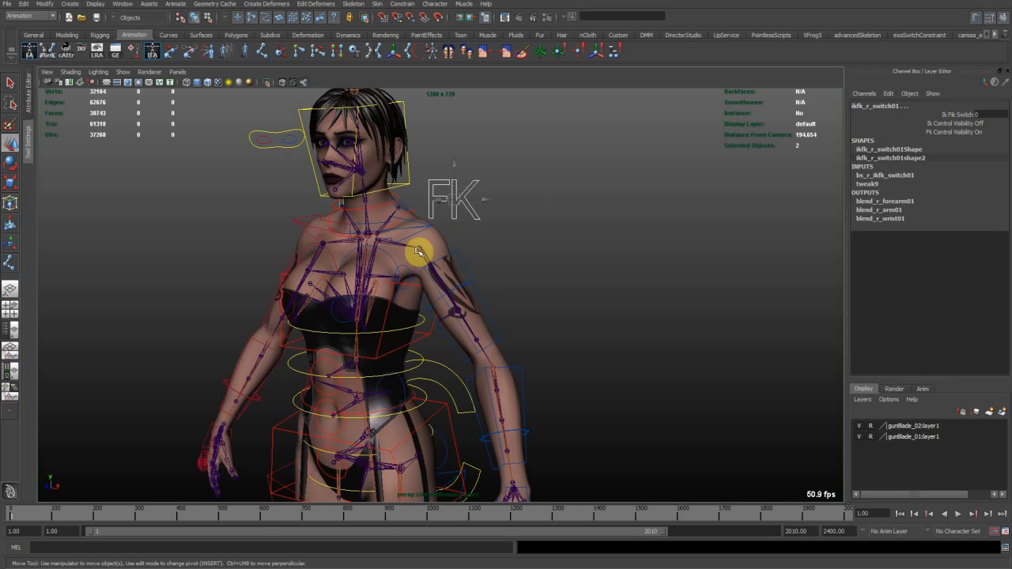
{"action": "left_click_drag", "start_coordinate": [506, 383], "coordinate": [452, 229], "text": "alt"}
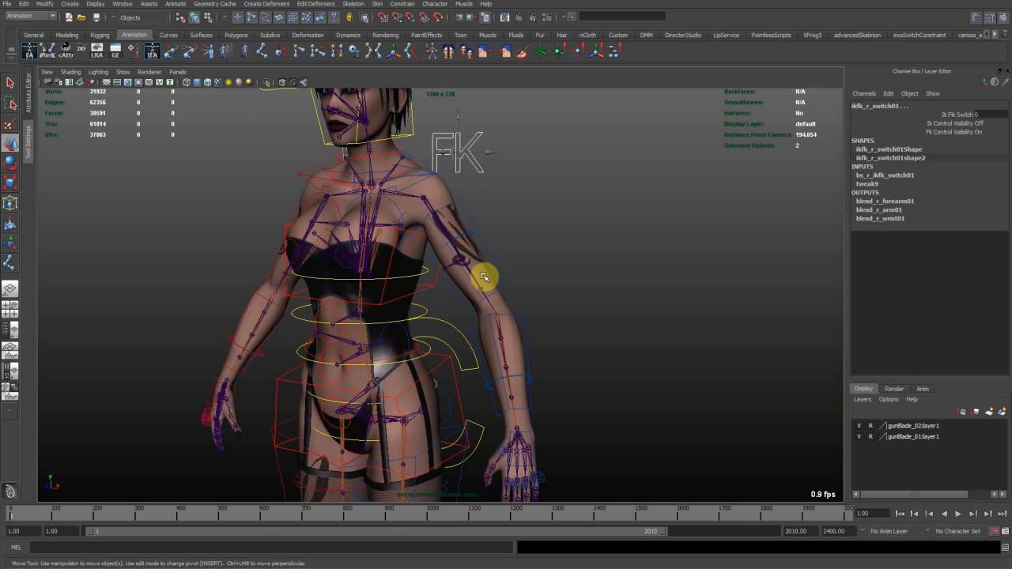
{"action": "left_click_drag", "start_coordinate": [515, 417], "coordinate": [465, 279], "text": "alt"}
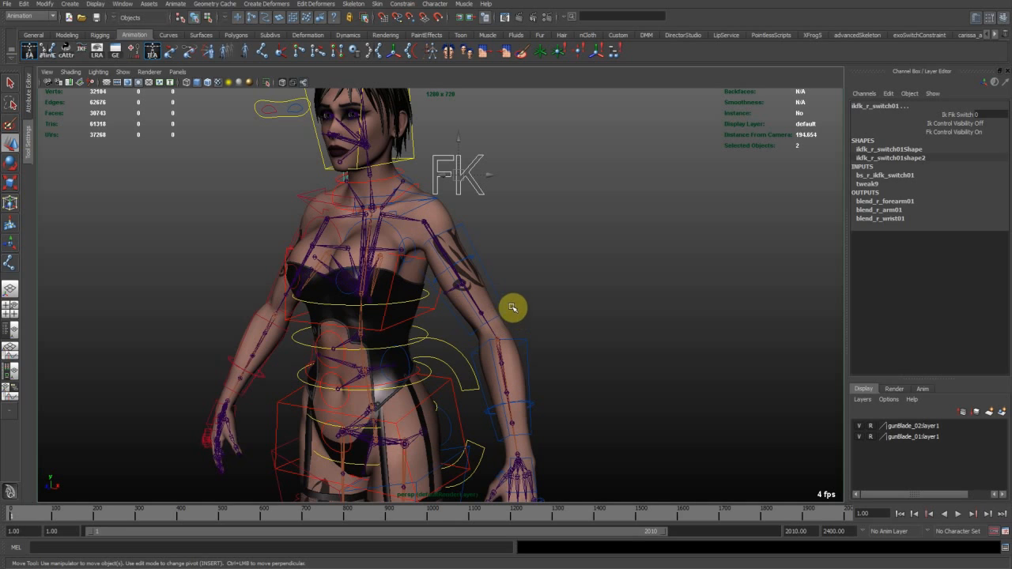
Blend both arms from FK to IK by bringing the Ik Fk Switch to 1.
{"action": "left_click", "coordinate": [958, 113]}
{"action": "left_click_drag", "start_coordinate": [587, 244], "coordinate": [579, 311], "text": "alt"}
{"action": "mouse_move", "coordinate": [534, 282]}
{"action": "middle_mouse_down"}
{"action": "mouse_move", "coordinate": [518, 278]}
{"action": "mouse_move", "coordinate": [548, 286]}
{"action": "middle_mouse_up"}
{"action": "left_click_drag", "start_coordinate": [549, 286], "coordinate": [308, 294], "text": "alt"}
{"action": "right_click_drag", "start_coordinate": [347, 299], "coordinate": [432, 309], "text": "alt"}
{"action": "middle_click_drag", "start_coordinate": [432, 309], "coordinate": [406, 305]}
{"action": "right_click_drag", "start_coordinate": [406, 306], "coordinate": [490, 354], "text": "alt"}
{"action": "middle_click_drag", "start_coordinate": [484, 332], "coordinate": [522, 368]}
{"action": "right_click_drag", "start_coordinate": [521, 368], "coordinate": [378, 385], "text": "alt"}
{"action": "left_click_drag", "start_coordinate": [379, 385], "coordinate": [546, 300], "text": "alt"}
{"action": "right_click_drag", "start_coordinate": [546, 300], "coordinate": [562, 412], "text": "alt"}
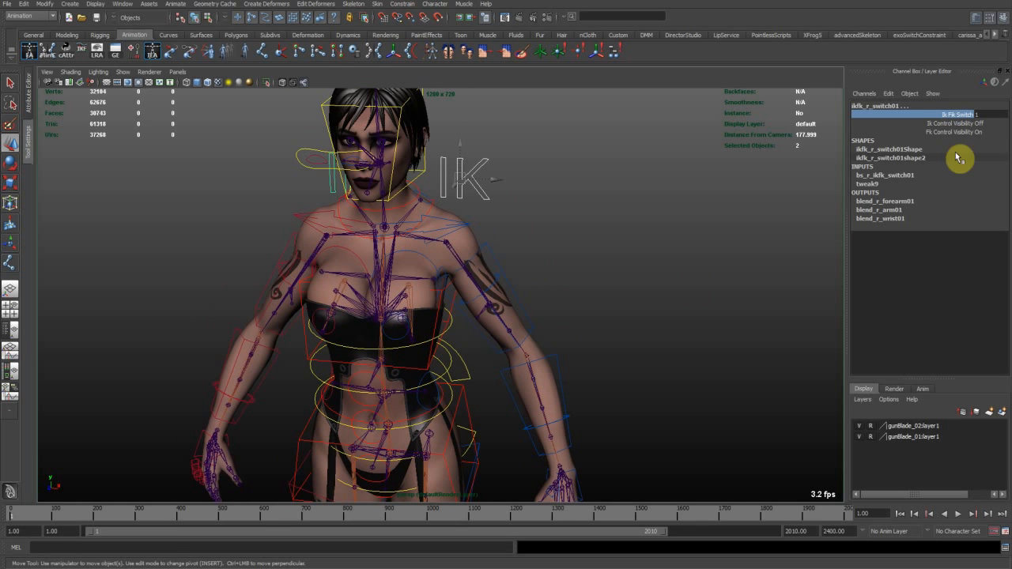
Turn on Ik Control Visibility for both arms.
{"action": "left_click", "coordinate": [988, 132]}
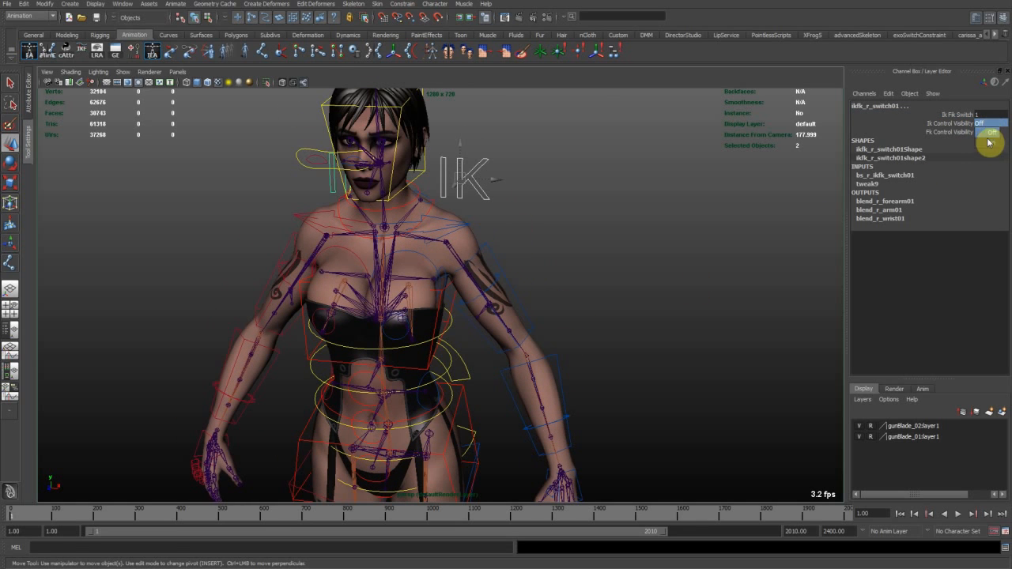
{"action": "left_click", "coordinate": [988, 142]}
{"action": "middle_click_drag", "start_coordinate": [654, 363], "coordinate": [596, 260], "text": "alt"}
{"action": "right_click_drag", "start_coordinate": [596, 260], "coordinate": [583, 423], "text": "alt"}
Try negative Ik Twist values down to about -21 on the left wrist IK control to swing the elbow.
{"action": "left_click", "coordinate": [578, 408]}
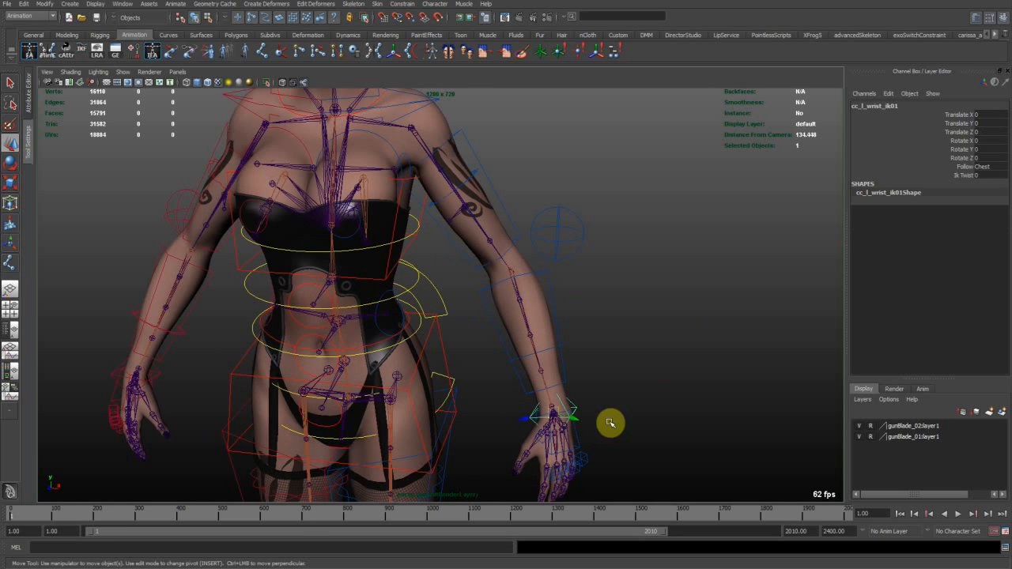
{"action": "left_click_drag", "start_coordinate": [609, 422], "coordinate": [596, 398], "text": "alt"}
{"action": "left_click", "coordinate": [977, 175]}
{"action": "left_click_drag", "start_coordinate": [653, 343], "coordinate": [580, 337], "text": "alt"}
{"action": "left_click_drag", "start_coordinate": [432, 398], "coordinate": [458, 384], "text": "alt"}
{"action": "middle_click_drag", "start_coordinate": [458, 384], "coordinate": [488, 387], "text": "alt"}
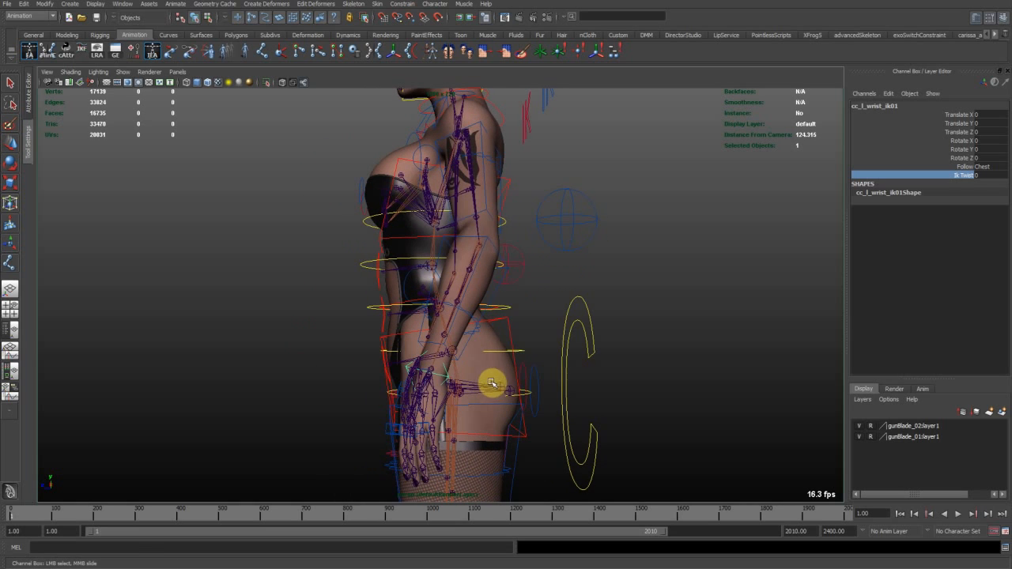
{"action": "left_click_drag", "start_coordinate": [478, 333], "coordinate": [556, 331], "text": "alt"}
{"action": "mouse_move", "coordinate": [611, 311]}
{"action": "middle_mouse_down"}
{"action": "mouse_move", "coordinate": [648, 323]}
{"action": "mouse_move", "coordinate": [668, 289]}
{"action": "mouse_move", "coordinate": [464, 354]}
{"action": "mouse_move", "coordinate": [831, 208]}
{"action": "mouse_move", "coordinate": [345, 406]}
{"action": "mouse_move", "coordinate": [594, 308]}
{"action": "middle_mouse_up"}
{"action": "left_click_drag", "start_coordinate": [623, 302], "coordinate": [519, 311], "text": "alt"}
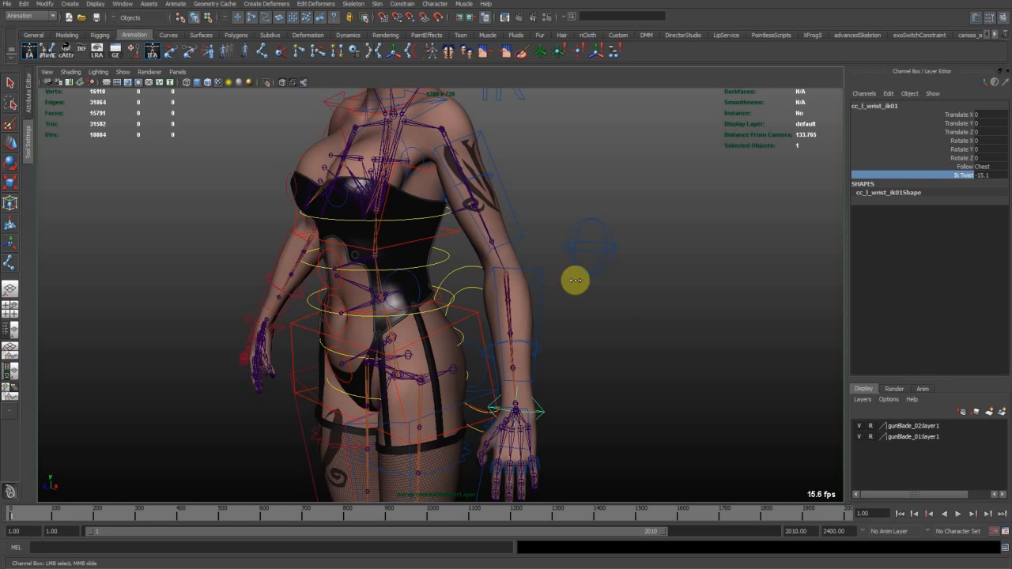
{"action": "left_click_drag", "start_coordinate": [595, 228], "coordinate": [560, 344], "text": "alt"}
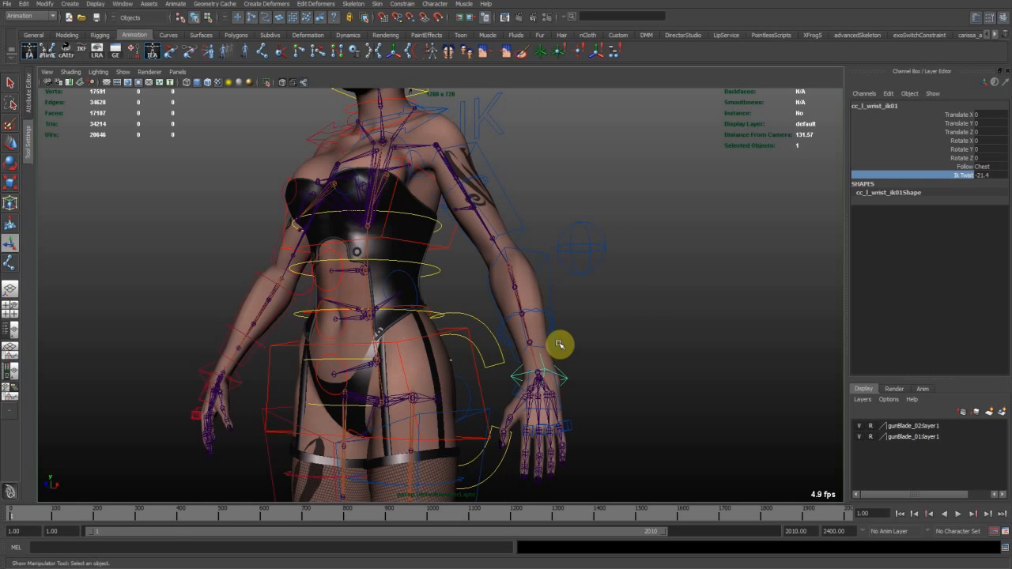
Review the Follow options of the left wrist IK control and examine the rig from the front and side.
{"action": "left_click", "coordinate": [990, 167]}
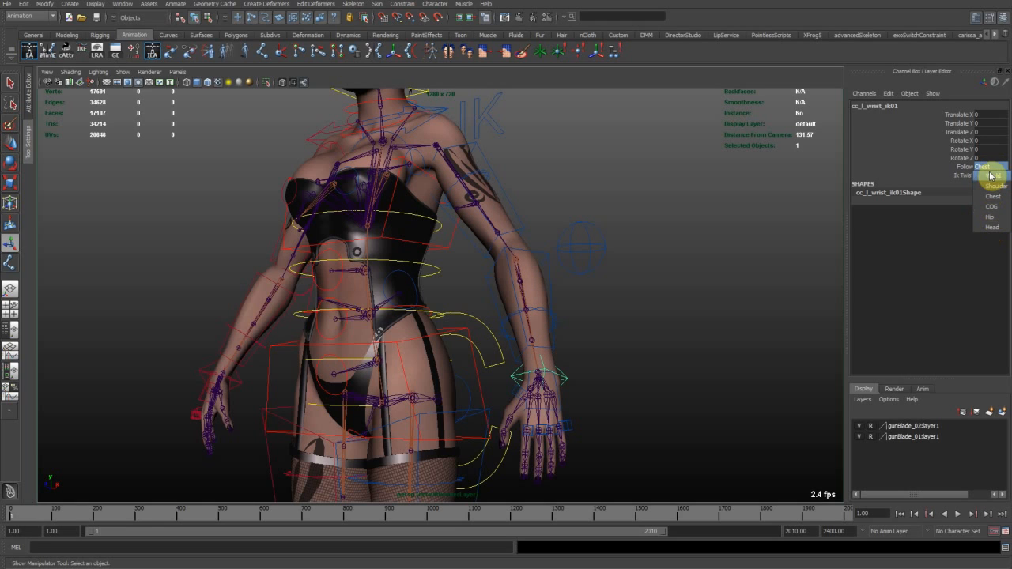
{"action": "left_click", "coordinate": [697, 224]}
{"action": "middle_click_drag", "start_coordinate": [697, 225], "coordinate": [685, 311], "text": "alt"}
{"action": "left_click_drag", "start_coordinate": [527, 353], "coordinate": [576, 369], "text": "alt"}
{"action": "right_click_drag", "start_coordinate": [576, 369], "coordinate": [523, 343], "text": "alt"}
{"action": "right_click_drag", "start_coordinate": [598, 335], "coordinate": [449, 294], "text": "alt"}
{"action": "left_click_drag", "start_coordinate": [448, 294], "coordinate": [316, 290], "text": "alt"}
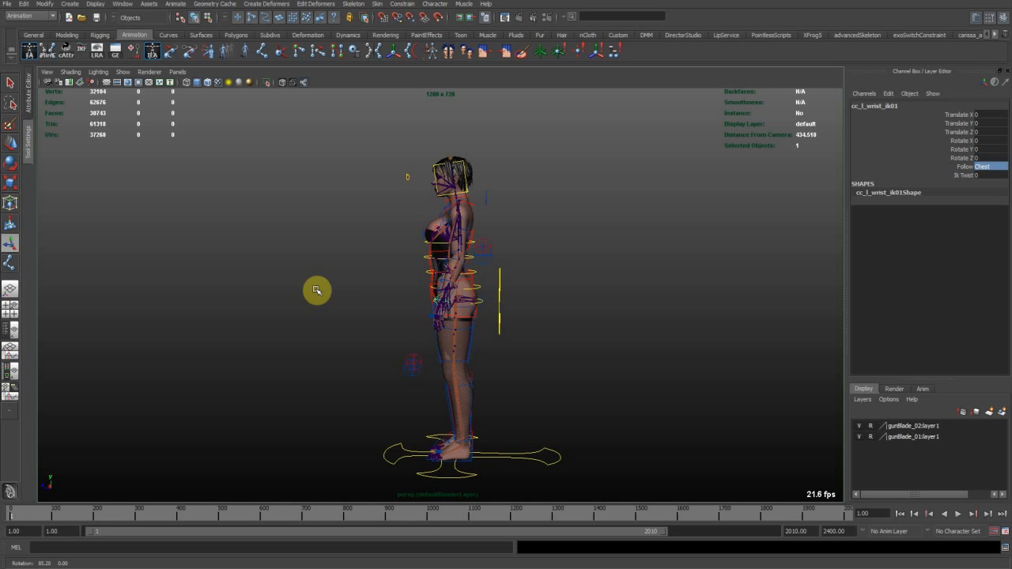
{"action": "left_click_drag", "start_coordinate": [316, 290], "coordinate": [292, 278], "text": "alt"}
{"action": "right_click_drag", "start_coordinate": [291, 278], "coordinate": [457, 365], "text": "alt"}
{"action": "left_click_drag", "start_coordinate": [457, 364], "coordinate": [605, 328], "text": "alt"}
{"action": "middle_click_drag", "start_coordinate": [436, 264], "coordinate": [440, 271], "text": "alt"}
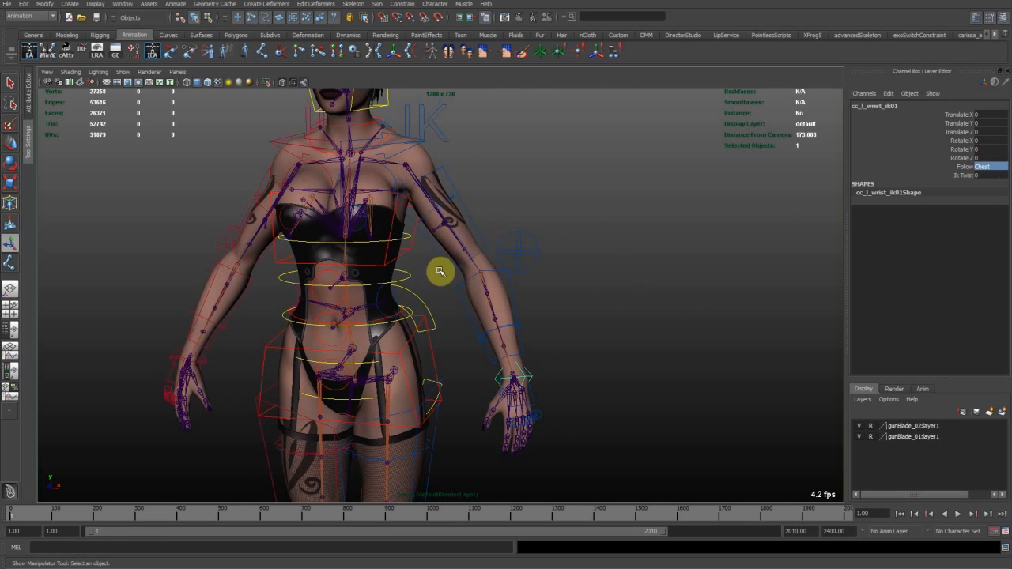
Rotate and move the chest control to test the left wrist's Chest follow, and undo both changes.
{"action": "left_click", "coordinate": [389, 251]}
{"action": "left_click_drag", "start_coordinate": [449, 312], "coordinate": [476, 320], "text": "alt"}
{"action": "key", "text": "e"}
{"action": "middle_click_drag", "start_coordinate": [524, 296], "coordinate": [424, 218]}
{"action": "key", "text": "ctrl+z"}
{"action": "key", "text": "w"}
{"action": "middle_click_drag", "start_coordinate": [488, 304], "coordinate": [479, 271]}
{"action": "key", "text": "ctrl+z"}
{"action": "key", "text": "ctrl+z"}
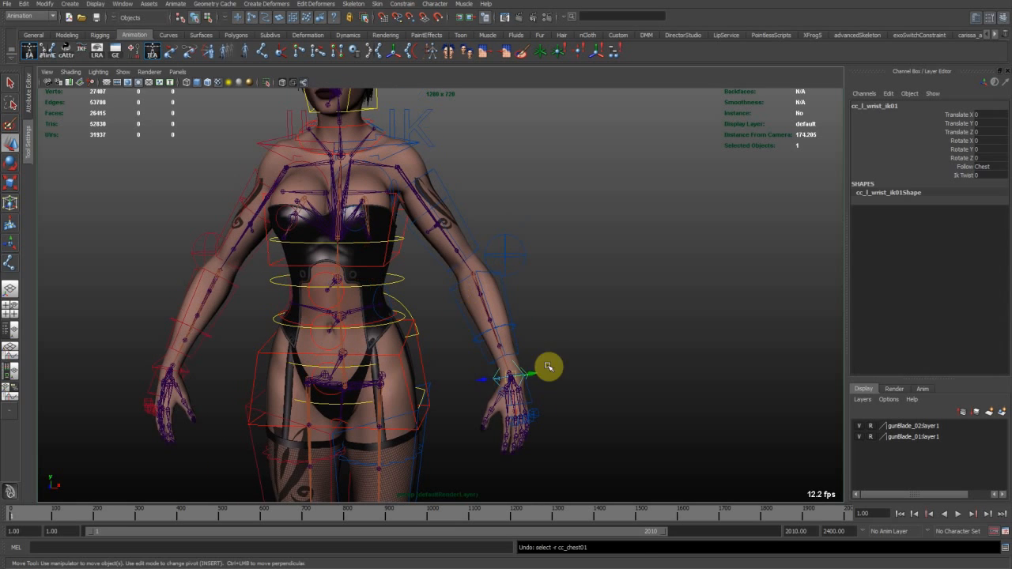
Set the left wrist IK control's Follow to Shoulder, test it by rotating the left clavicle, and undo the rotations.
{"action": "left_click", "coordinate": [990, 168]}
{"action": "left_click", "coordinate": [993, 190]}
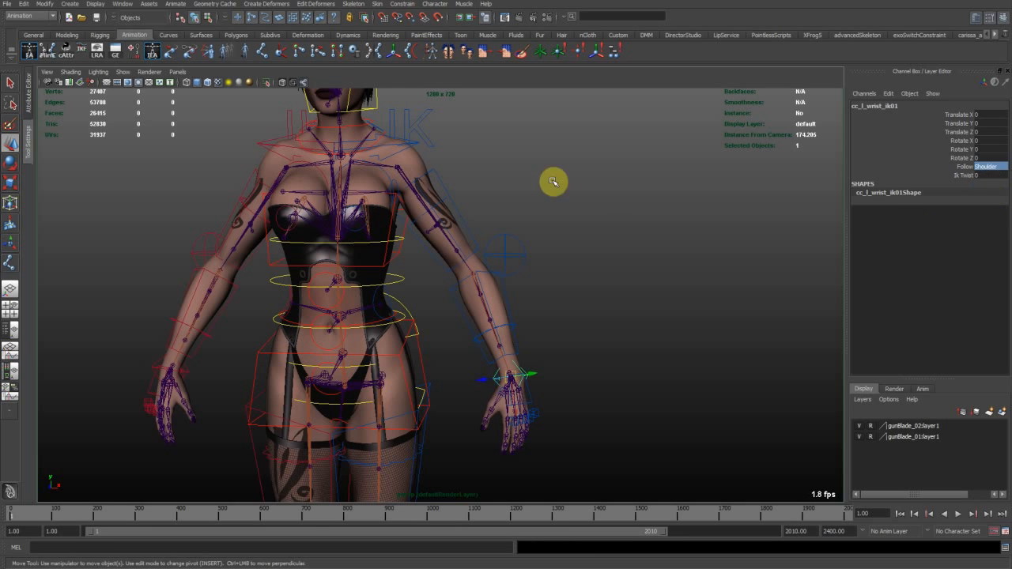
{"action": "middle_click_drag", "start_coordinate": [394, 173], "coordinate": [406, 201], "text": "alt"}
{"action": "left_click", "coordinate": [431, 173]}
{"action": "key", "text": "e"}
{"action": "middle_click_drag", "start_coordinate": [618, 260], "coordinate": [580, 223]}
{"action": "key", "text": "z"}
{"action": "key", "text": "z"}
{"action": "key", "text": "z"}
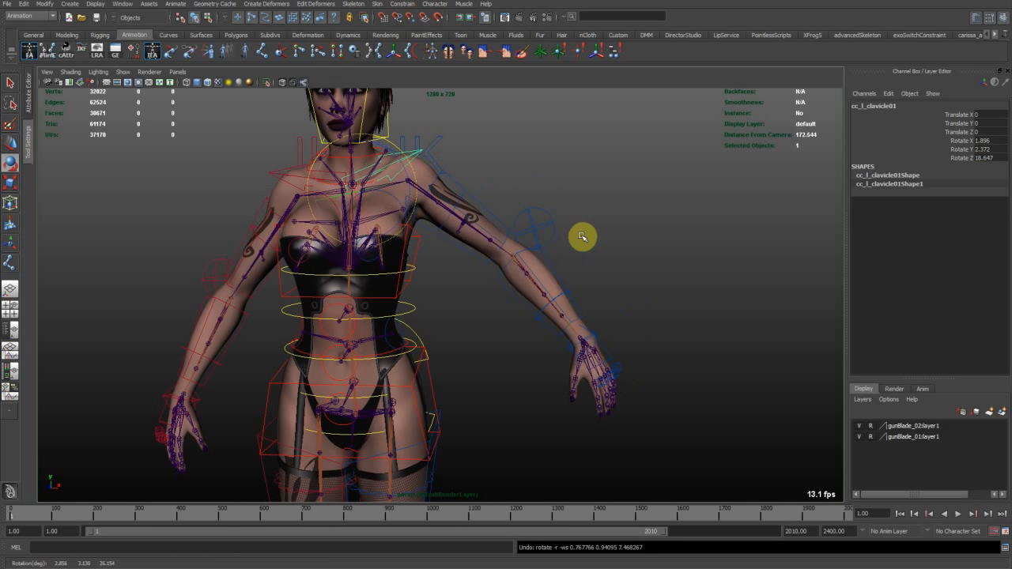
{"action": "left_click", "coordinate": [403, 204]}
{"action": "middle_click_drag", "start_coordinate": [452, 192], "coordinate": [526, 225]}
{"action": "key", "text": "z"}
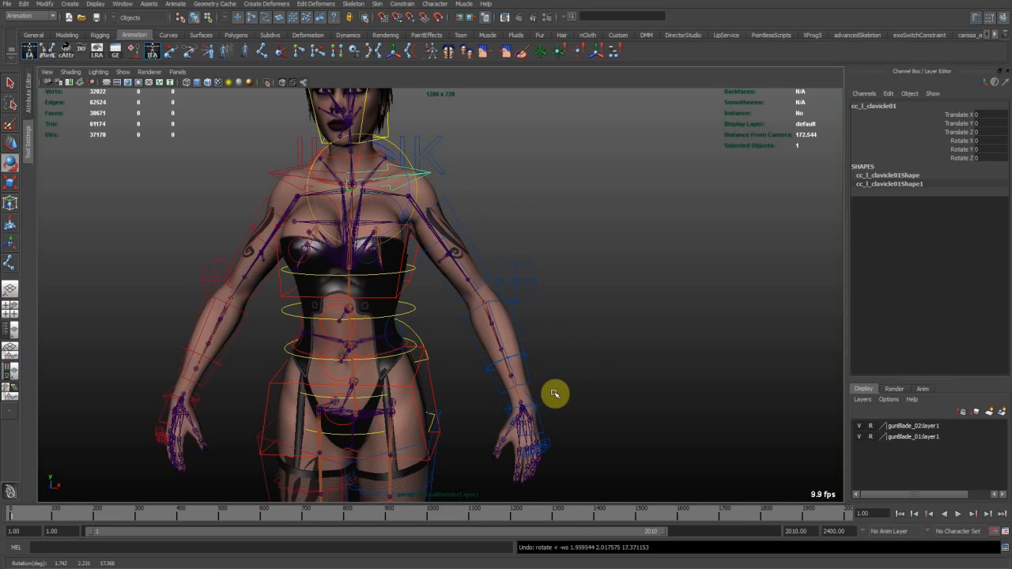
Set the left wrist IK control's Follow to COG, rotate the chest control to test it, and undo the rotation.
{"action": "left_click", "coordinate": [538, 404]}
{"action": "left_click", "coordinate": [988, 167]}
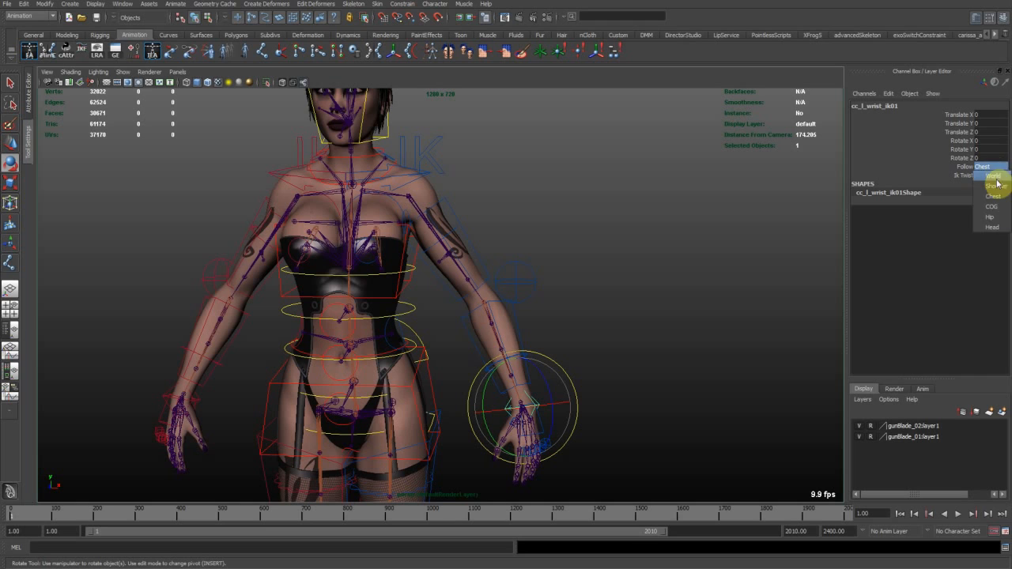
{"action": "left_click", "coordinate": [992, 206]}
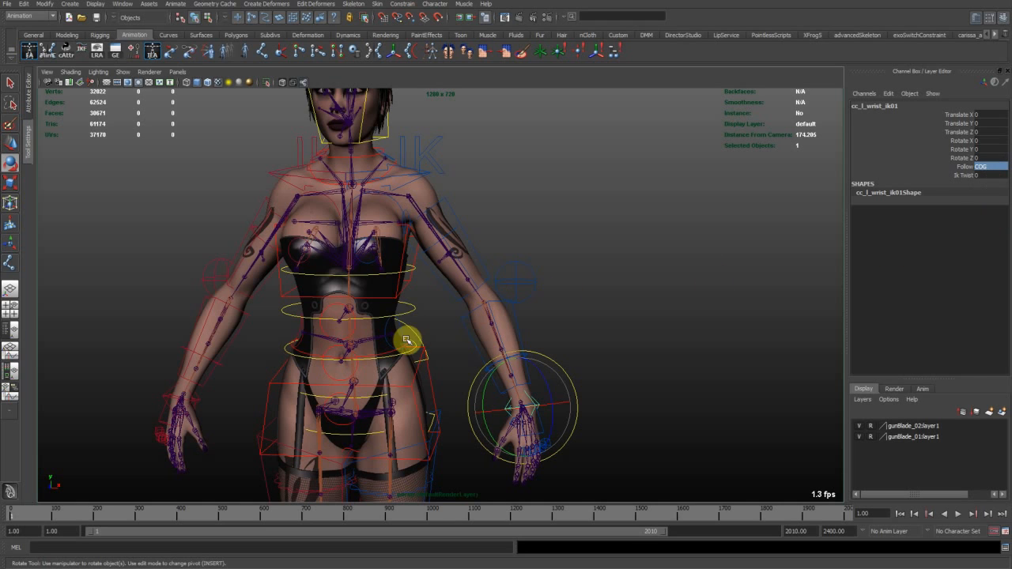
{"action": "left_click", "coordinate": [417, 309]}
{"action": "left_click", "coordinate": [407, 280]}
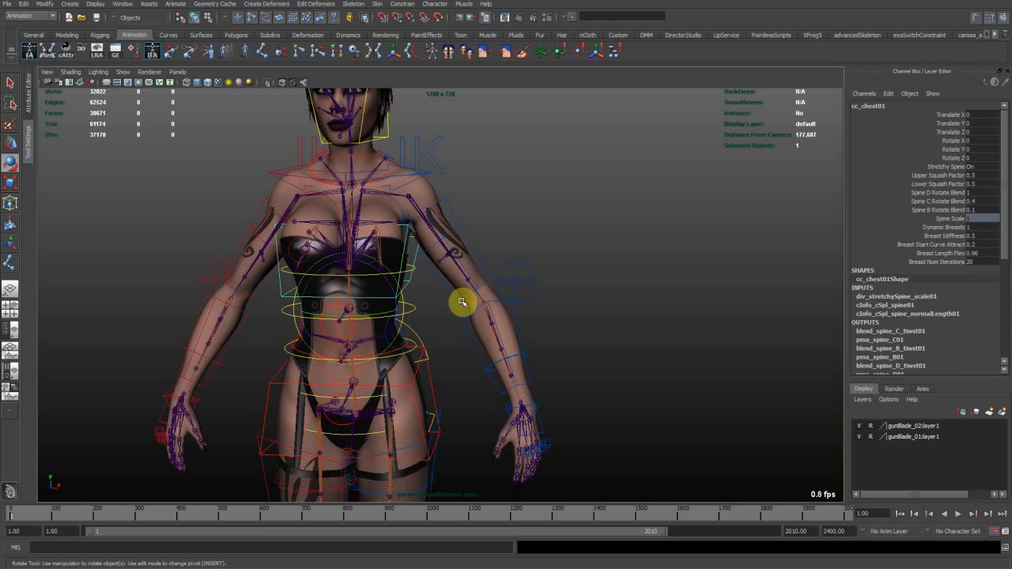
{"action": "left_click_drag", "start_coordinate": [494, 287], "coordinate": [457, 237]}
{"action": "key", "text": "ctrl+z"}
Rotate the left clavicle and the COG control in turn to test the wrist's COG follow, undoing each rotation.
{"action": "left_click", "coordinate": [423, 172]}
{"action": "middle_click_drag", "start_coordinate": [493, 210], "coordinate": [477, 237]}
{"action": "key", "text": "ctrl+z"}
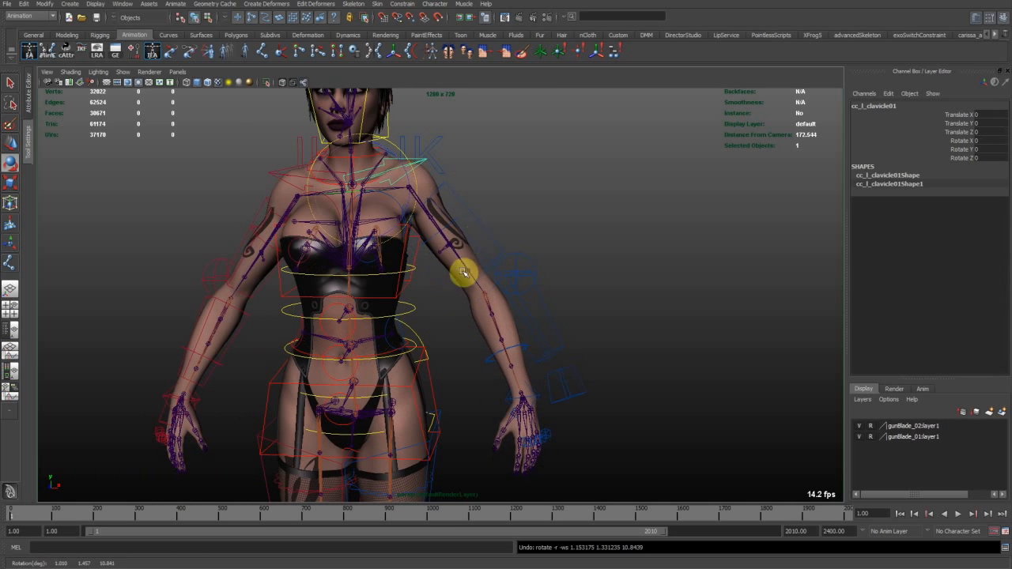
{"action": "left_click", "coordinate": [422, 340]}
{"action": "mouse_move", "coordinate": [501, 315]}
{"action": "middle_mouse_down"}
{"action": "mouse_move", "coordinate": [466, 289]}
{"action": "mouse_move", "coordinate": [514, 324]}
{"action": "middle_mouse_up"}
{"action": "key", "text": "ctrl+z"}
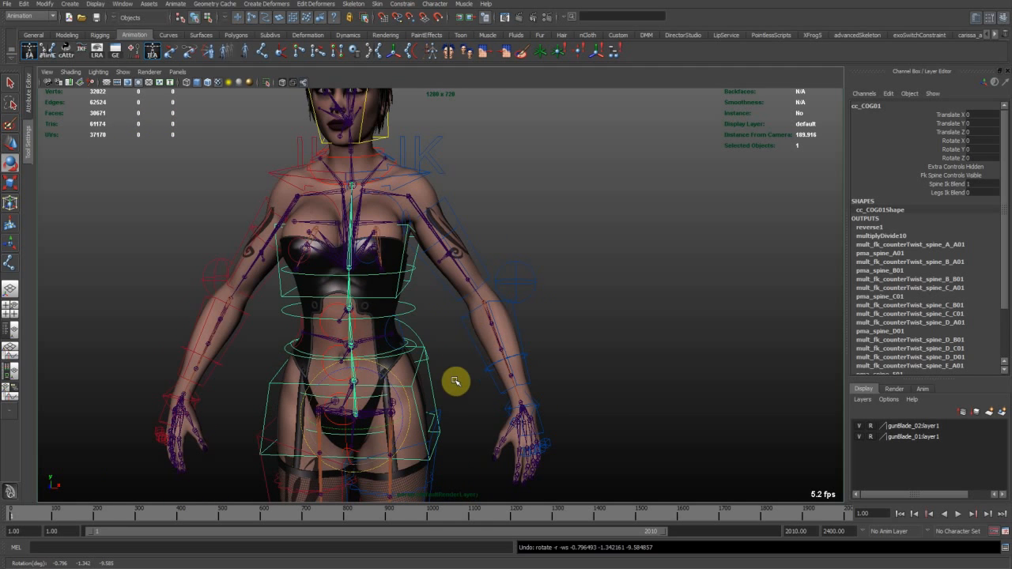
Set the COG control's Legs Ik Blend to 1 and the left wrist IK control's Follow to Hip.
{"action": "left_click", "coordinate": [950, 194]}
{"action": "left_click", "coordinate": [977, 193]}
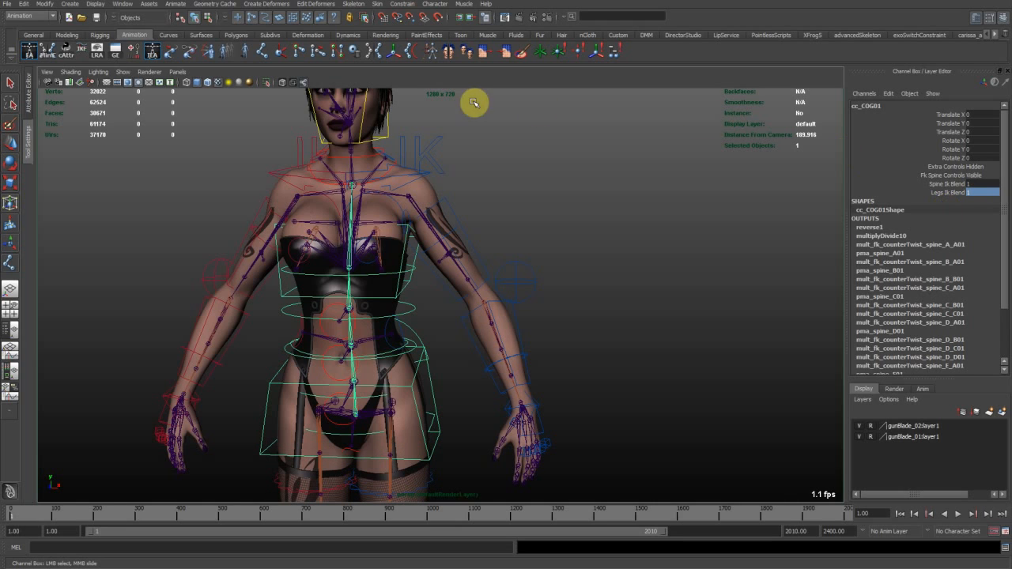
{"action": "left_click", "coordinate": [541, 408]}
{"action": "left_click", "coordinate": [981, 167]}
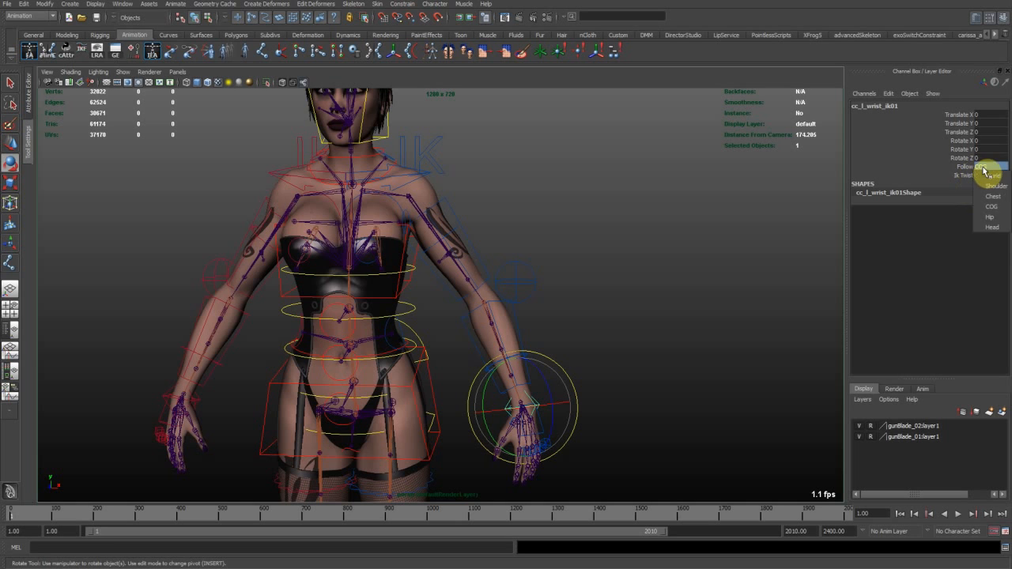
{"action": "left_click", "coordinate": [989, 217]}
{"action": "key", "text": "w"}
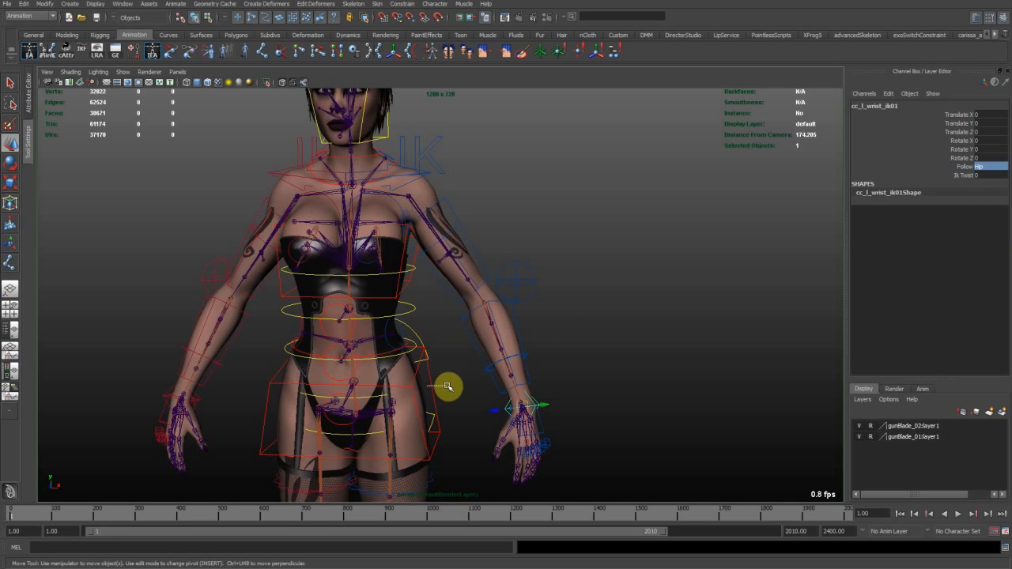
Shift the hips control and move the left wrist IK control so the hand rests on the left hip.
{"action": "left_click", "coordinate": [447, 387]}
{"action": "middle_click_drag", "start_coordinate": [466, 411], "coordinate": [549, 402]}
{"action": "left_click", "coordinate": [537, 397]}
{"action": "middle_click_drag", "start_coordinate": [583, 441], "coordinate": [515, 441]}
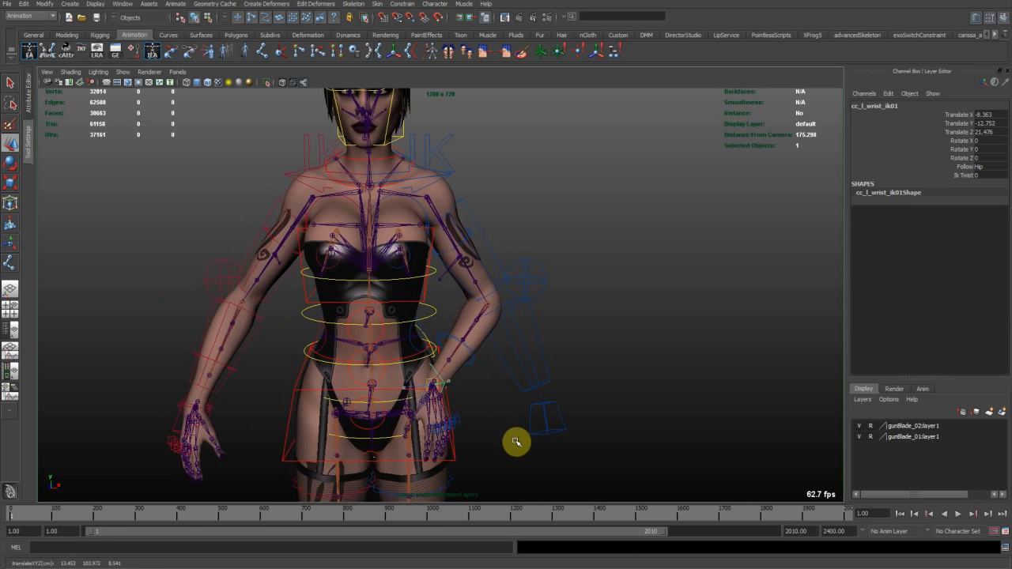
Move the hips control around to test how the left hand follows the hip.
{"action": "left_click", "coordinate": [455, 457]}
{"action": "middle_click_drag", "start_coordinate": [455, 457], "coordinate": [466, 364]}
{"action": "right_click_drag", "start_coordinate": [465, 364], "coordinate": [535, 401], "text": "alt"}
{"action": "left_click_drag", "start_coordinate": [535, 401], "coordinate": [511, 402], "text": "alt"}
{"action": "right_click_drag", "start_coordinate": [510, 401], "coordinate": [481, 389], "text": "alt"}
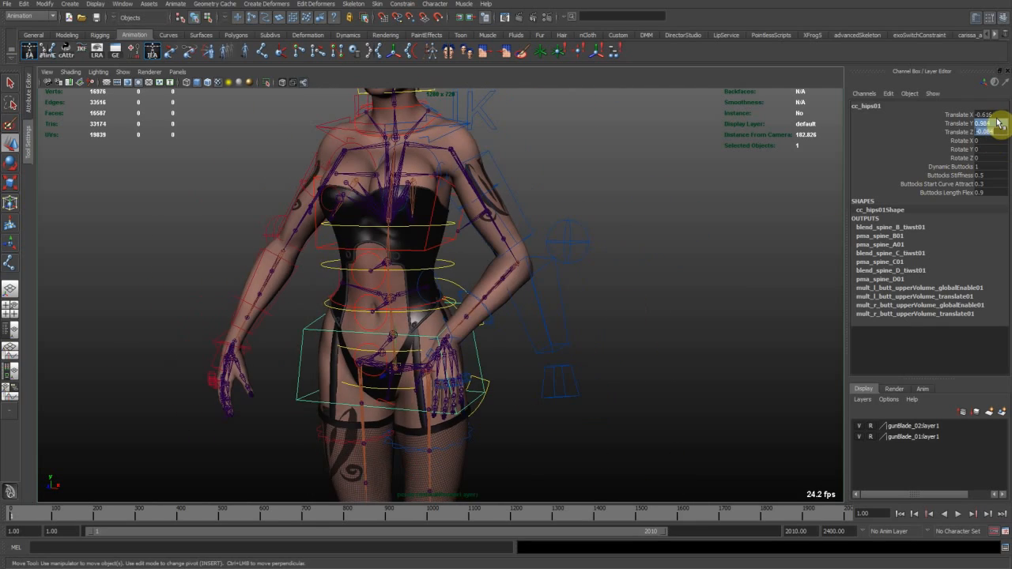
Move the hips control to test the left hand's hip follow, and reset its Translate X, Y and Z to 0.
{"action": "key", "text": "Return"}
{"action": "left_click", "coordinate": [449, 340]}
{"action": "left_click_drag", "start_coordinate": [449, 341], "coordinate": [556, 365], "text": "alt"}
{"action": "left_click", "coordinate": [451, 356]}
{"action": "left_click", "coordinate": [435, 342]}
{"action": "left_click", "coordinate": [494, 337]}
{"action": "middle_click_drag", "start_coordinate": [557, 364], "coordinate": [458, 311]}
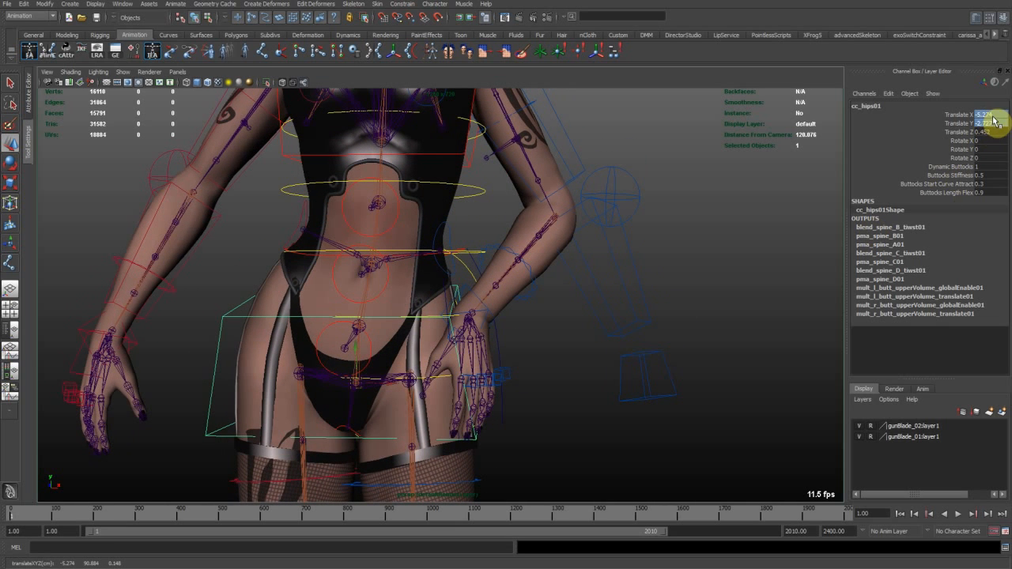
{"action": "type", "text": "0"}
{"action": "key", "text": "Return"}
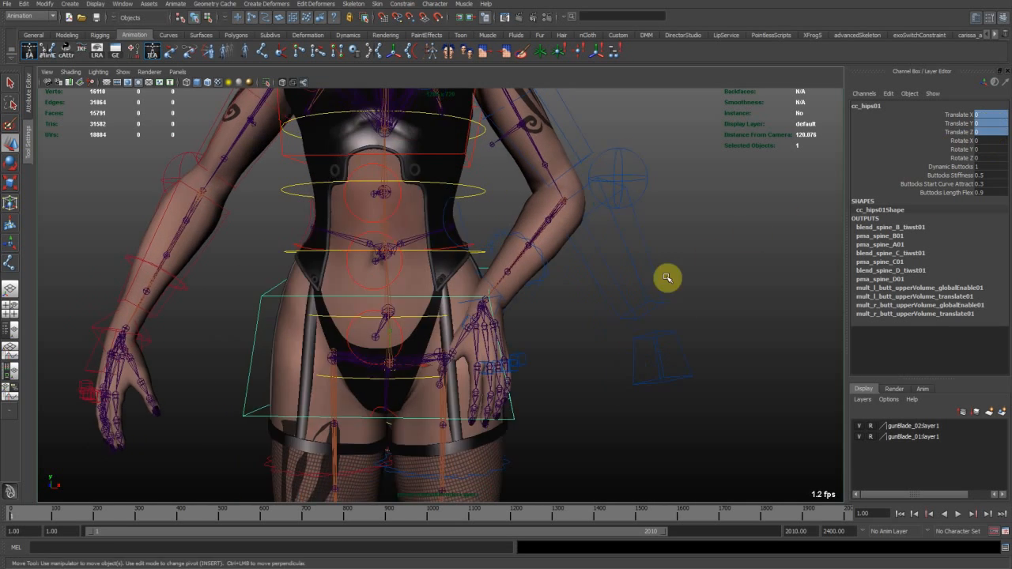
Step up from the left wrist IK control to its arm IK group and examine the orient constraint's hip weight.
{"action": "left_click", "coordinate": [507, 299]}
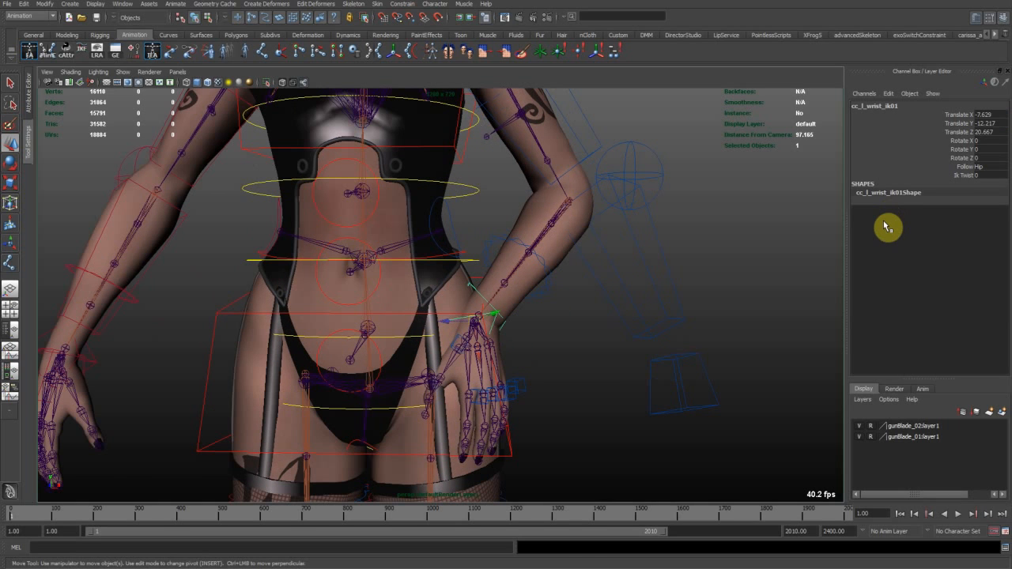
{"action": "key", "text": "Up"}
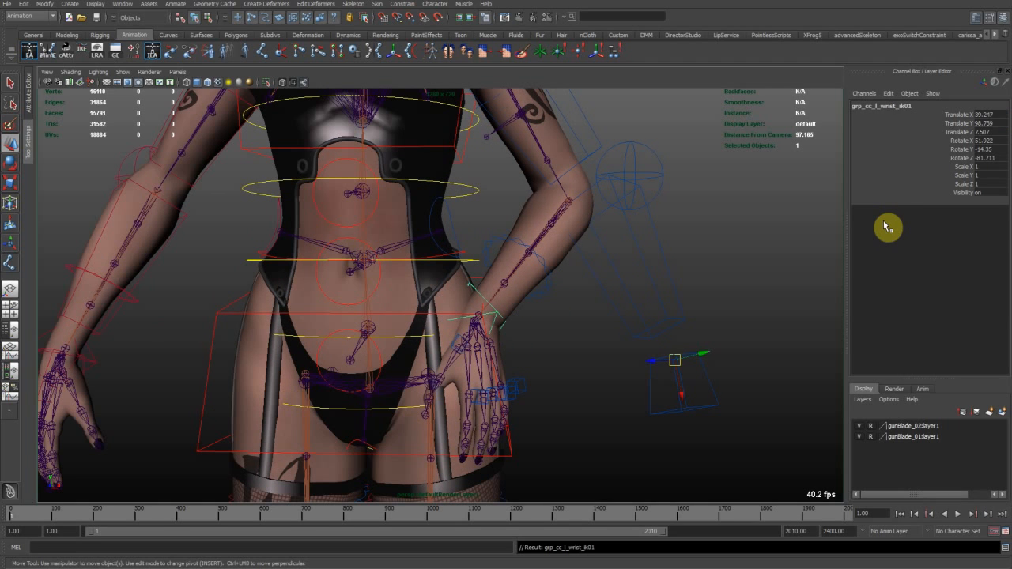
{"action": "key", "text": "Up"}
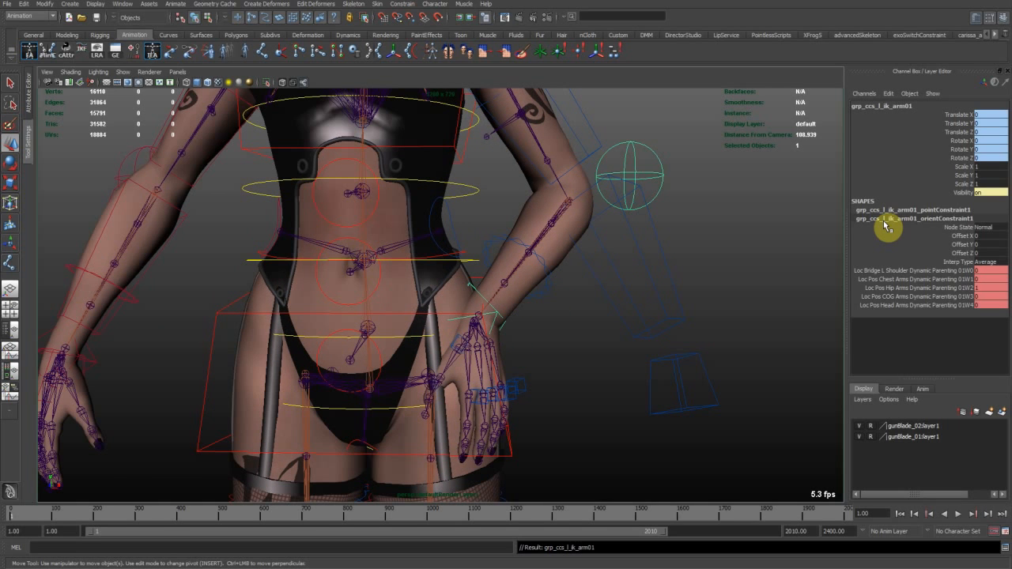
{"action": "left_click", "coordinate": [898, 292]}
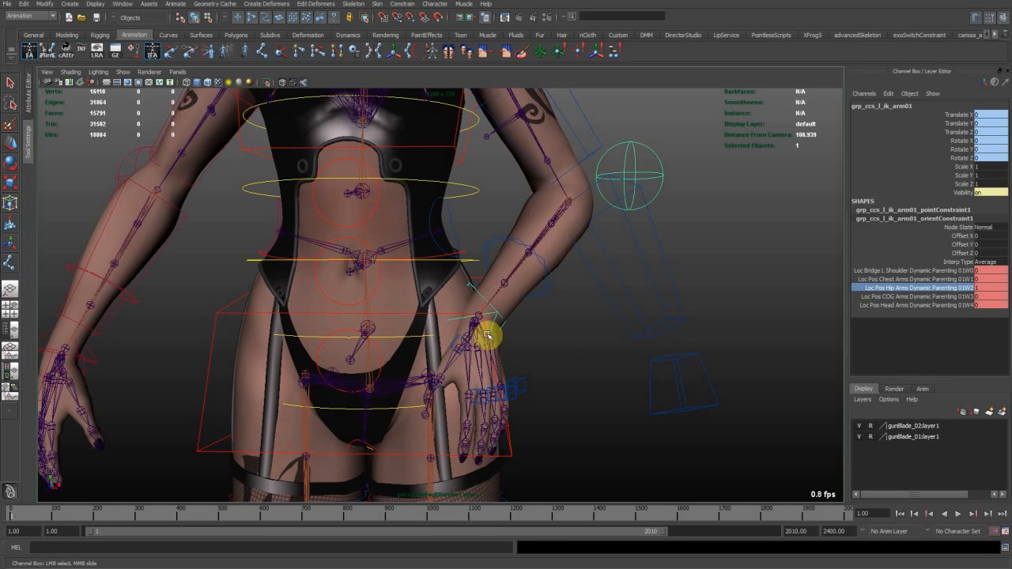
Reset the left wrist IK control's Translate X, Y and Z to 0.
{"action": "left_click", "coordinate": [556, 351]}
{"action": "left_click", "coordinate": [475, 291]}
{"action": "left_click", "coordinate": [474, 287]}
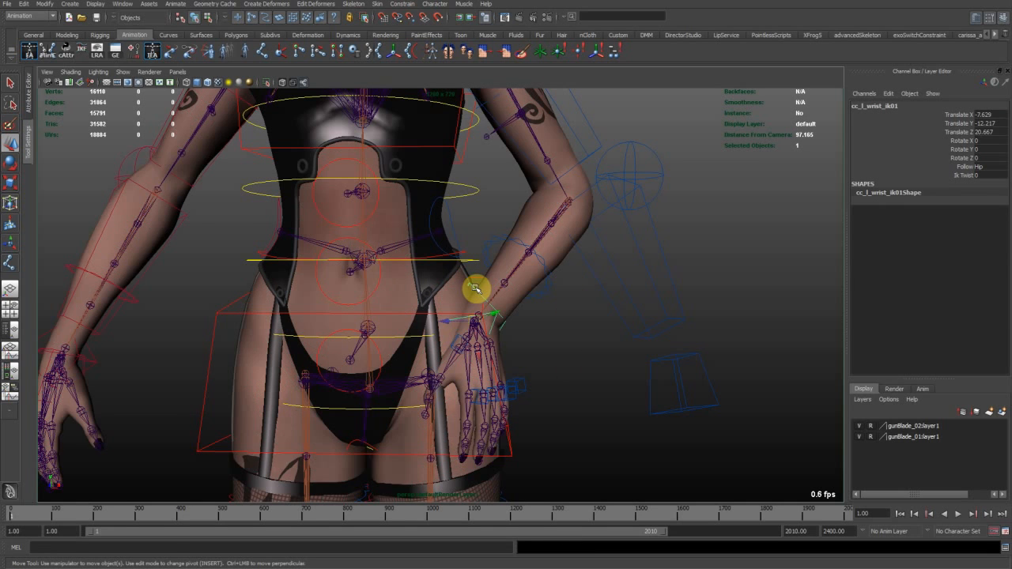
{"action": "scroll", "coordinate": [647, 247], "scroll_direction": "down", "scroll_amount": 3}
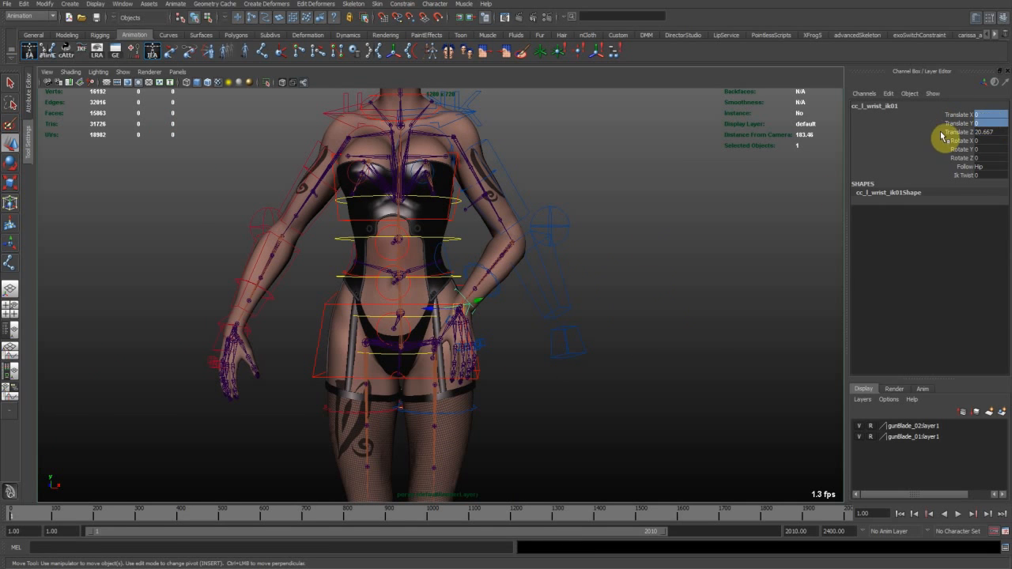
{"action": "left_click", "coordinate": [982, 132]}
{"action": "type", "text": "0"}
{"action": "key", "text": "Return"}
Examine the left arm and hips from the front and from behind.
{"action": "left_click", "coordinate": [704, 291]}
{"action": "right_click_drag", "start_coordinate": [704, 292], "coordinate": [459, 245], "text": "alt"}
{"action": "mouse_move", "coordinate": [459, 244]}
{"action": "left_mouse_down", "text": "alt"}
{"action": "mouse_move", "coordinate": [238, 256]}
{"action": "mouse_move", "coordinate": [429, 244]}
{"action": "mouse_move", "coordinate": [464, 228]}
{"action": "left_mouse_up", "text": "alt"}
{"action": "left_click_drag", "start_coordinate": [616, 229], "coordinate": [362, 213], "text": "alt"}
{"action": "left_click_drag", "start_coordinate": [425, 298], "coordinate": [355, 355], "text": "alt"}
{"action": "right_click_drag", "start_coordinate": [355, 355], "coordinate": [469, 308], "text": "alt"}
{"action": "middle_click_drag", "start_coordinate": [469, 308], "coordinate": [453, 357], "text": "alt"}
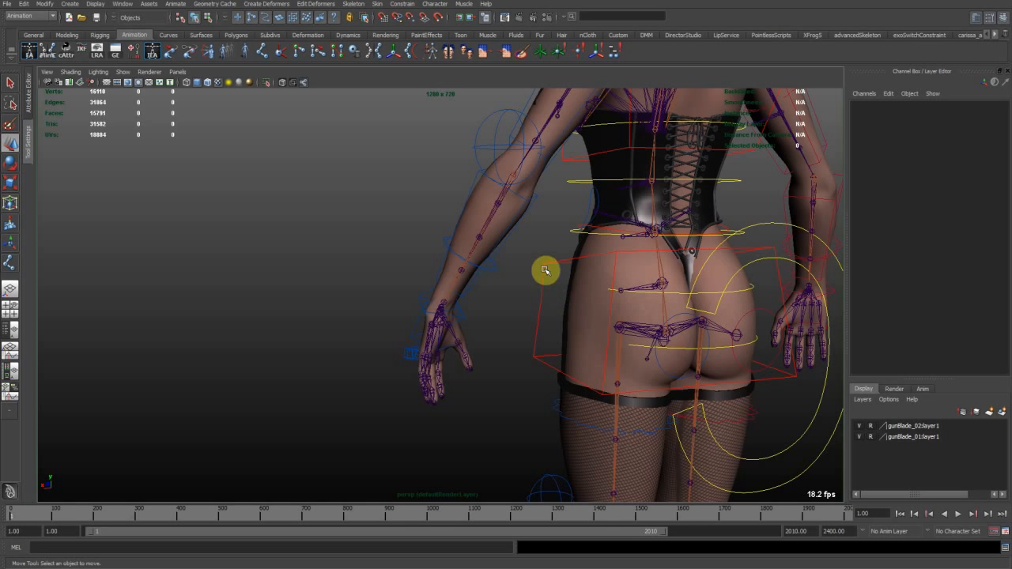
{"action": "left_click", "coordinate": [538, 323]}
{"action": "left_click_drag", "start_coordinate": [600, 171], "coordinate": [696, 260], "text": "alt"}
{"action": "middle_click_drag", "start_coordinate": [696, 261], "coordinate": [638, 353], "text": "alt"}
{"action": "left_click", "coordinate": [637, 353]}
Set the left arm's Ik Fk Switch to 0 on the switch control beside the neck.
{"action": "left_click_drag", "start_coordinate": [638, 352], "coordinate": [404, 277], "text": "alt"}
{"action": "right_click_drag", "start_coordinate": [404, 277], "coordinate": [497, 318], "text": "alt"}
{"action": "middle_click_drag", "start_coordinate": [497, 285], "coordinate": [517, 307], "text": "alt"}
{"action": "left_click_drag", "start_coordinate": [517, 306], "coordinate": [499, 298], "text": "alt"}
{"action": "left_click", "coordinate": [478, 313]}
{"action": "middle_click_drag", "start_coordinate": [503, 302], "coordinate": [513, 277], "text": "alt"}
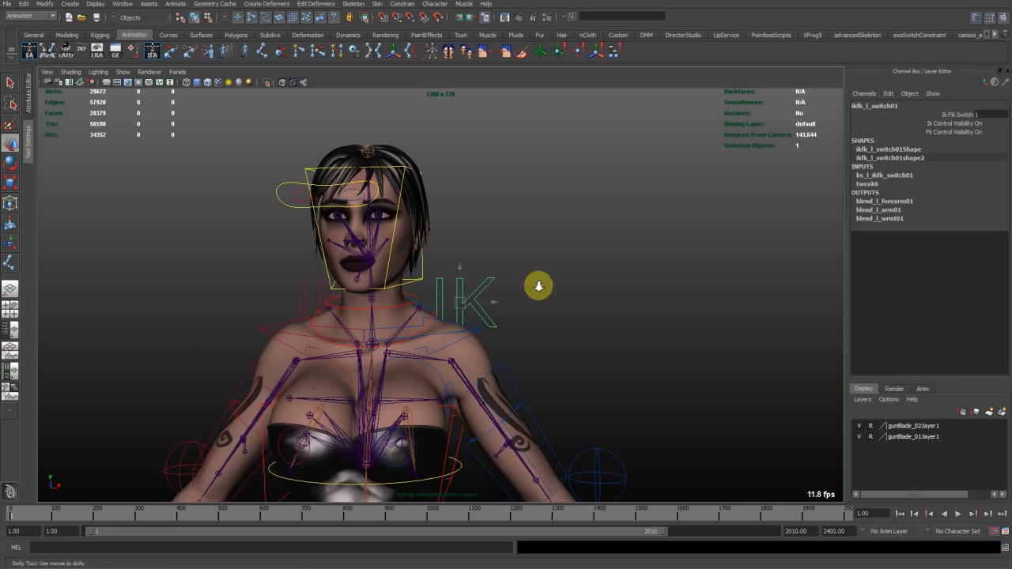
{"action": "right_click_drag", "start_coordinate": [513, 277], "coordinate": [553, 292], "text": "alt"}
{"action": "middle_click_drag", "start_coordinate": [554, 292], "coordinate": [527, 331], "text": "alt"}
{"action": "left_click", "coordinate": [962, 122]}
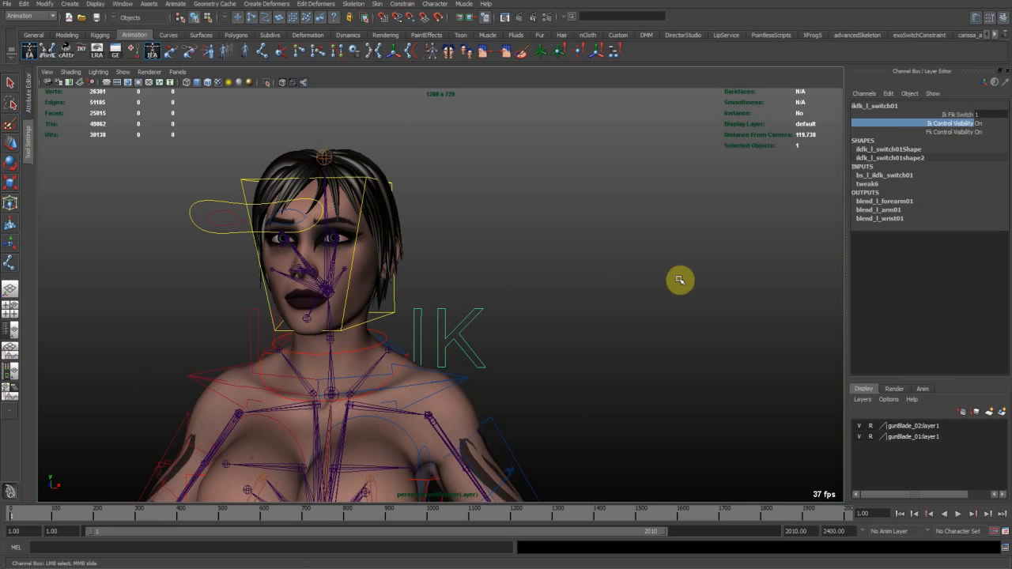
{"action": "left_click", "coordinate": [959, 115]}
{"action": "middle_click_drag", "start_coordinate": [664, 269], "coordinate": [570, 276]}
Set the left upper arm FK control's Follow to World.
{"action": "left_click_drag", "start_coordinate": [443, 360], "coordinate": [458, 364], "text": "alt"}
{"action": "middle_click_drag", "start_coordinate": [458, 364], "coordinate": [451, 364], "text": "alt"}
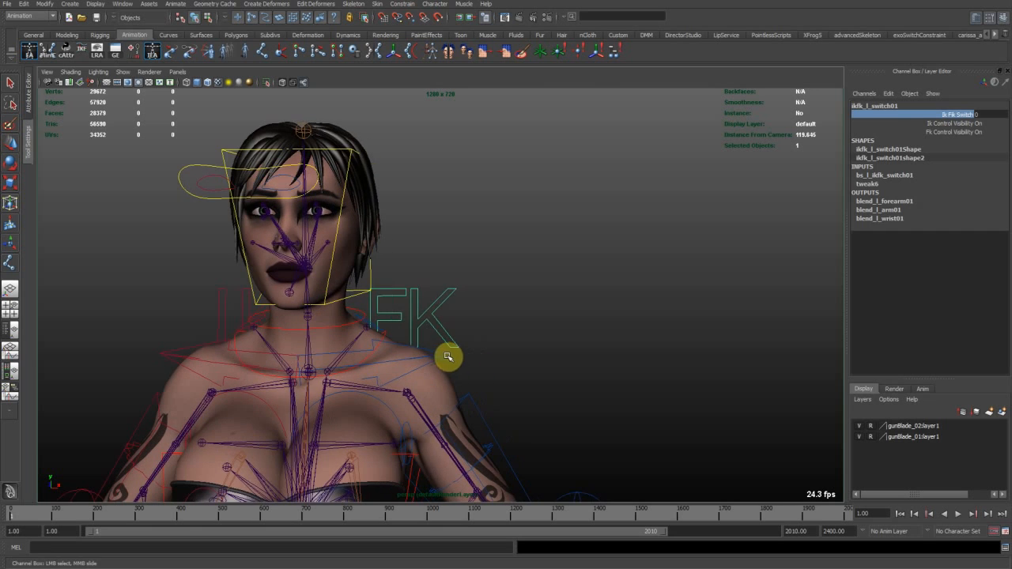
{"action": "left_click", "coordinate": [437, 353]}
{"action": "left_click_drag", "start_coordinate": [437, 353], "coordinate": [453, 357], "text": "alt"}
{"action": "left_click", "coordinate": [463, 404]}
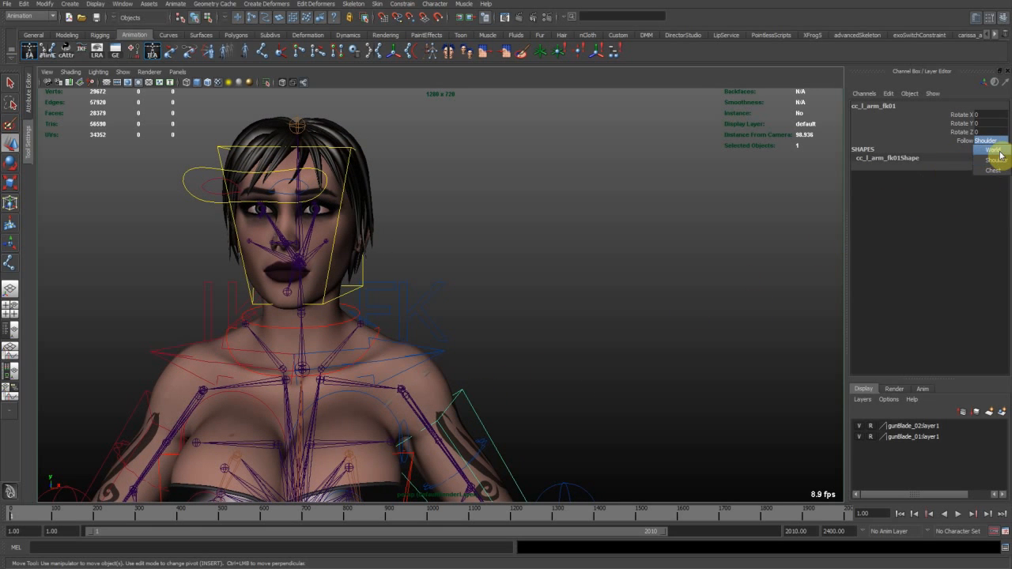
{"action": "left_click", "coordinate": [999, 152]}
Rotate the left clavicle control up and down, viewed from behind, to test the FK arm's World follow.
{"action": "left_click", "coordinate": [439, 355]}
{"action": "key", "text": "e"}
{"action": "middle_click_drag", "start_coordinate": [545, 350], "coordinate": [528, 336]}
{"action": "scroll", "coordinate": [580, 340], "scroll_direction": "down", "scroll_amount": 3}
{"action": "left_click_drag", "start_coordinate": [580, 339], "coordinate": [373, 377], "text": "alt"}
{"action": "scroll", "coordinate": [524, 343], "scroll_direction": "down", "scroll_amount": 3}
{"action": "left_click_drag", "start_coordinate": [524, 343], "coordinate": [477, 237], "text": "alt"}
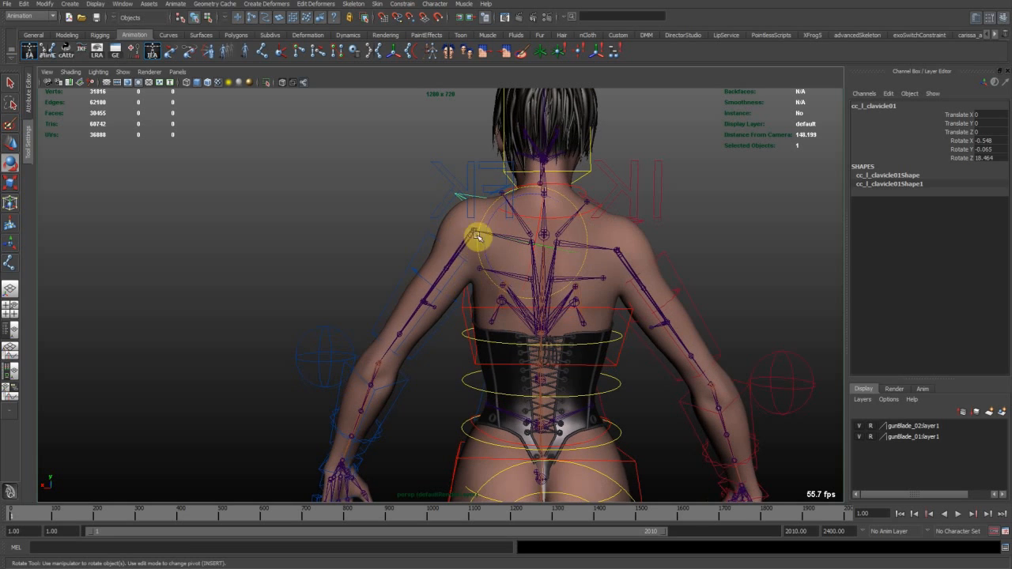
{"action": "middle_click_drag", "start_coordinate": [628, 296], "coordinate": [465, 263]}
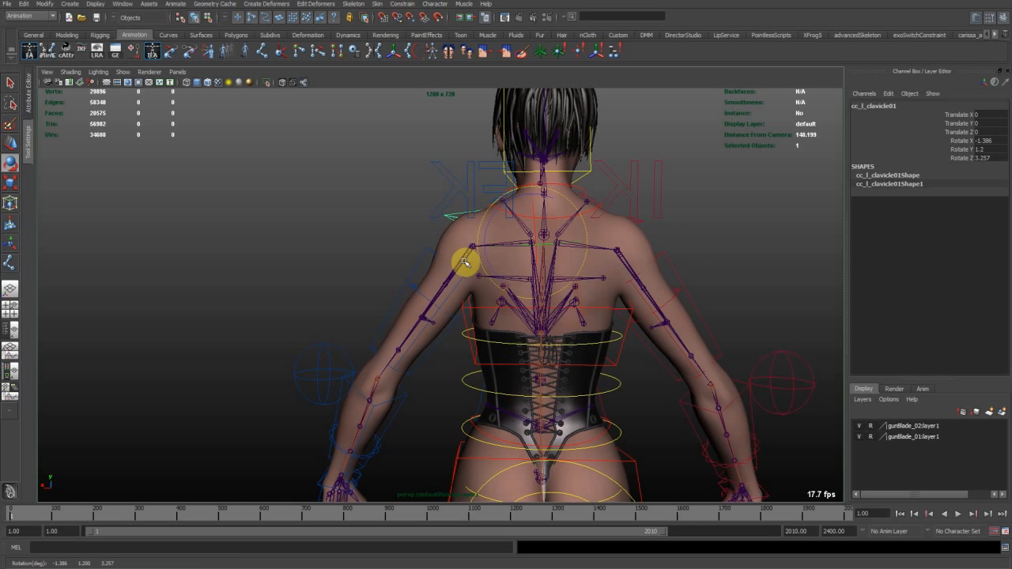
{"action": "middle_click_drag", "start_coordinate": [447, 334], "coordinate": [431, 230]}
Rotate the chest control to test the World follow, and reset the chest and left clavicle rotations to 0.
{"action": "left_click", "coordinate": [618, 353]}
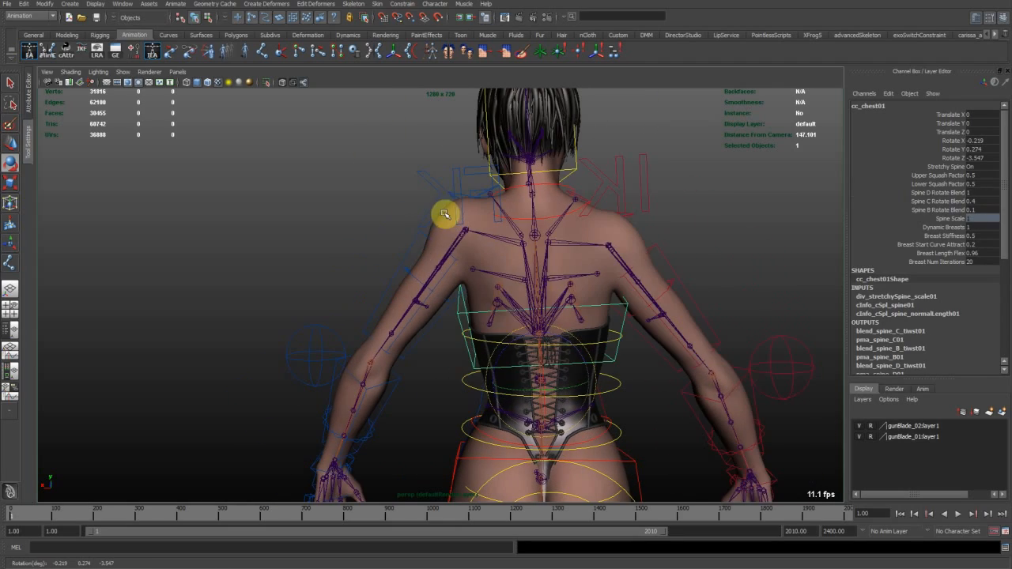
{"action": "left_click_drag", "start_coordinate": [435, 226], "coordinate": [682, 228], "text": "alt"}
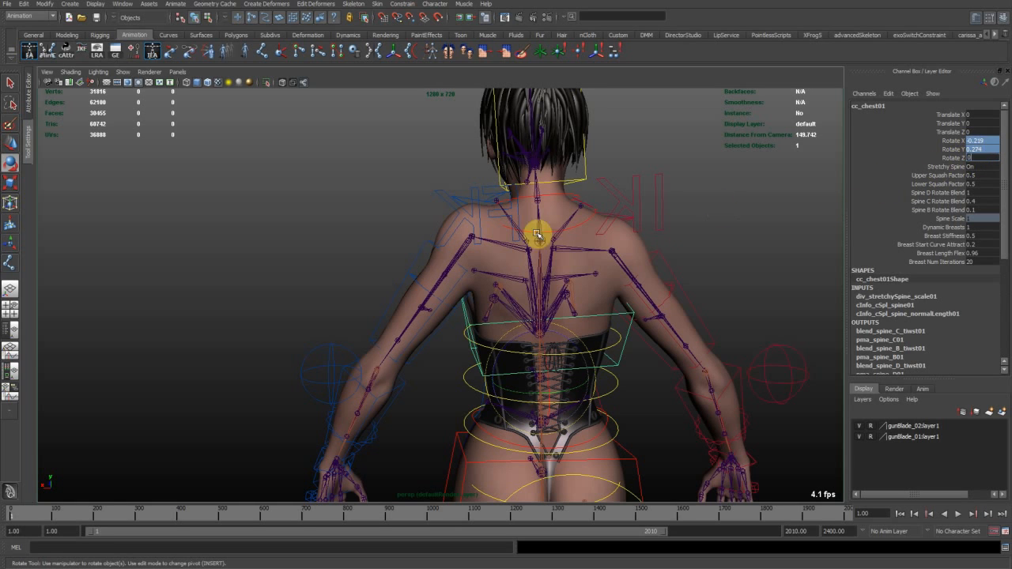
{"action": "type", "text": "0"}
{"action": "key", "text": "Return"}
{"action": "left_click", "coordinate": [478, 193]}
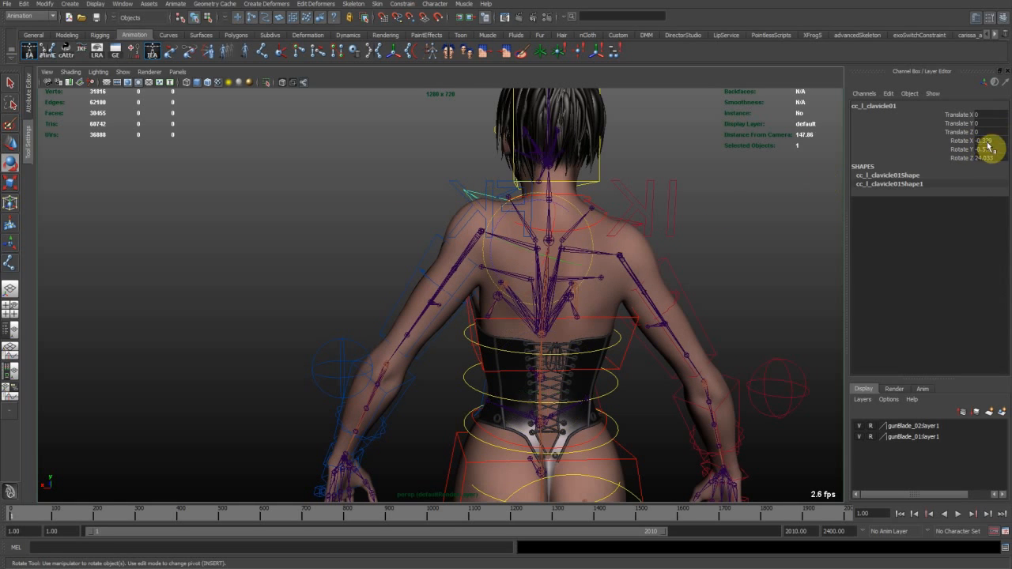
Set the left upper arm FK control's Follow to Shoulder, test it by rotating the left clavicle, and undo that rotation.
{"action": "left_click", "coordinate": [429, 266]}
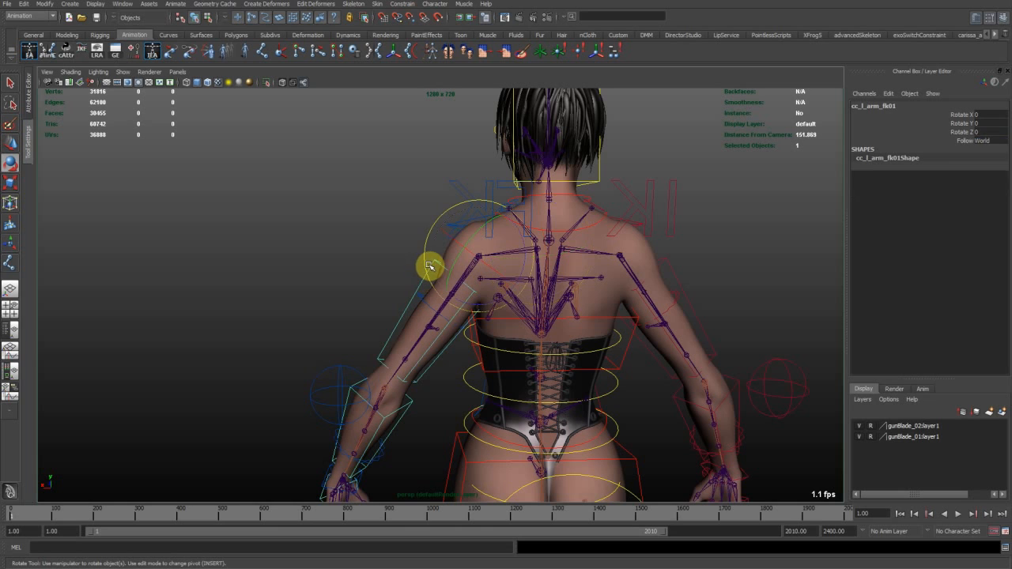
{"action": "left_click", "coordinate": [997, 166]}
{"action": "middle_click_drag", "start_coordinate": [501, 223], "coordinate": [474, 261], "text": "alt"}
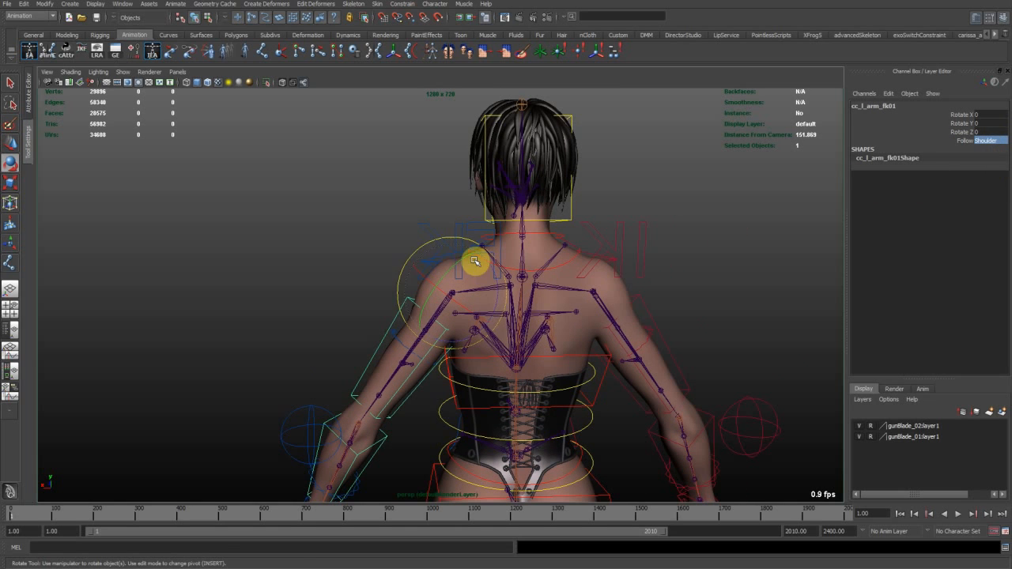
{"action": "left_click", "coordinate": [425, 257]}
{"action": "key", "text": "e"}
{"action": "middle_click_drag", "start_coordinate": [648, 218], "coordinate": [637, 237]}
{"action": "key", "text": "z"}
{"action": "key", "text": "z"}
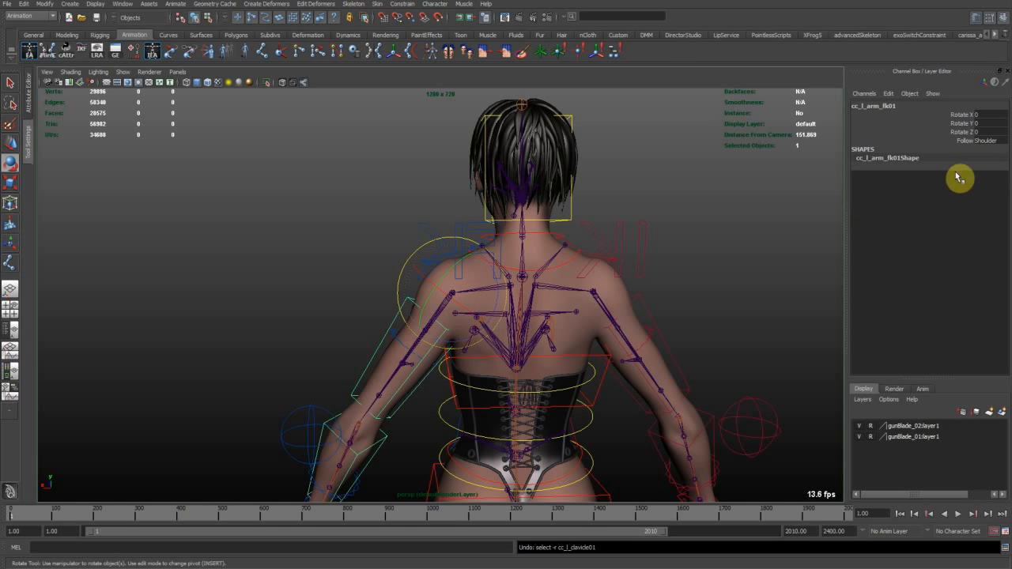
Set the left upper arm FK control's Follow to Chest, test it with the chest and left clavicle controls, and undo the test changes.
{"action": "left_click", "coordinate": [992, 171]}
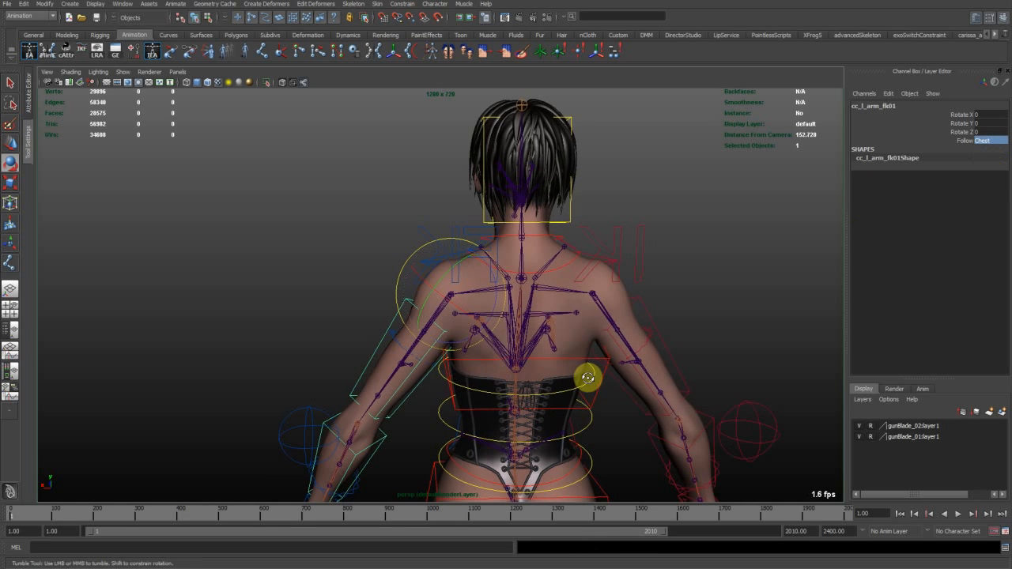
{"action": "left_click", "coordinate": [601, 395]}
{"action": "left_click_drag", "start_coordinate": [615, 379], "coordinate": [638, 219], "text": "alt"}
{"action": "left_click", "coordinate": [494, 235]}
{"action": "key", "text": "ctrl+z"}
{"action": "key", "text": "ctrl+z"}
{"action": "key", "text": "ctrl+z"}
{"action": "key", "text": "ctrl+z"}
Change the viewport display so that the rig's control curves are shown and the joints are hidden.
{"action": "left_click", "coordinate": [730, 271]}
{"action": "right_click_drag", "start_coordinate": [728, 344], "coordinate": [403, 330], "text": "alt"}
{"action": "left_click_drag", "start_coordinate": [403, 330], "coordinate": [418, 321], "text": "alt"}
{"action": "right_click_drag", "start_coordinate": [418, 321], "coordinate": [480, 298], "text": "alt"}
{"action": "left_click_drag", "start_coordinate": [481, 298], "coordinate": [429, 293], "text": "alt"}
{"action": "right_click_drag", "start_coordinate": [429, 293], "coordinate": [536, 317], "text": "alt"}
{"action": "left_click_drag", "start_coordinate": [537, 318], "coordinate": [514, 340], "text": "alt"}
{"action": "key", "text": "e"}
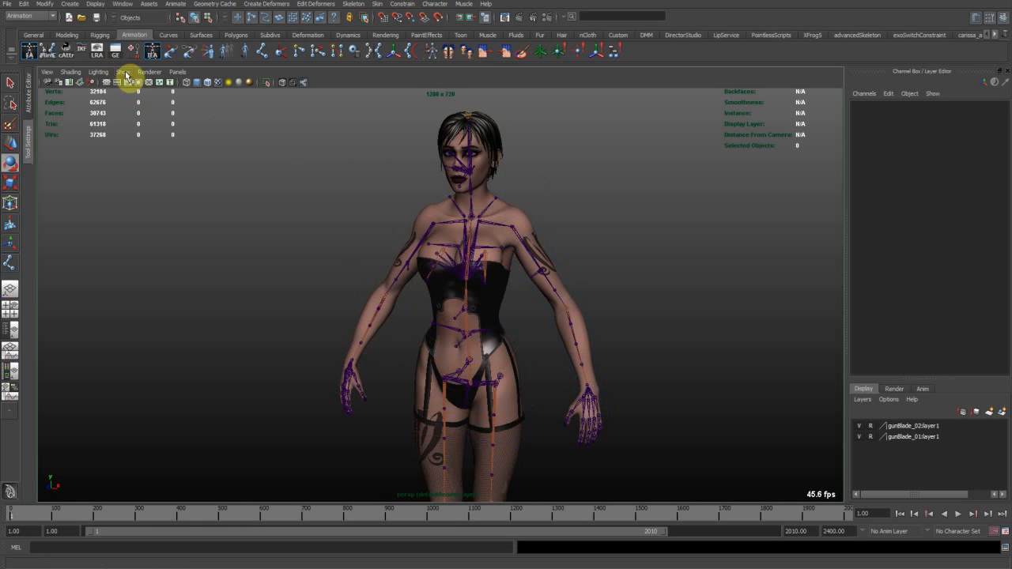
{"action": "left_click", "coordinate": [123, 72]}
{"action": "left_click", "coordinate": [158, 190]}
Set High Heels to On on the global move control under the feet.
{"action": "left_click_drag", "start_coordinate": [386, 311], "coordinate": [418, 316], "text": "alt"}
{"action": "right_click_drag", "start_coordinate": [419, 316], "coordinate": [356, 285], "text": "alt"}
{"action": "middle_click_drag", "start_coordinate": [357, 285], "coordinate": [366, 286], "text": "alt"}
{"action": "left_click_drag", "start_coordinate": [478, 297], "coordinate": [537, 285], "text": "alt"}
{"action": "right_click_drag", "start_coordinate": [537, 284], "coordinate": [419, 265], "text": "alt"}
{"action": "left_click_drag", "start_coordinate": [419, 265], "coordinate": [242, 303], "text": "alt"}
{"action": "left_click", "coordinate": [508, 463]}
{"action": "left_click_drag", "start_coordinate": [508, 463], "coordinate": [411, 383], "text": "alt"}
{"action": "right_click_drag", "start_coordinate": [410, 383], "coordinate": [483, 382], "text": "alt"}
{"action": "left_click_drag", "start_coordinate": [483, 381], "coordinate": [425, 388], "text": "alt"}
{"action": "right_click_drag", "start_coordinate": [424, 388], "coordinate": [492, 388], "text": "alt"}
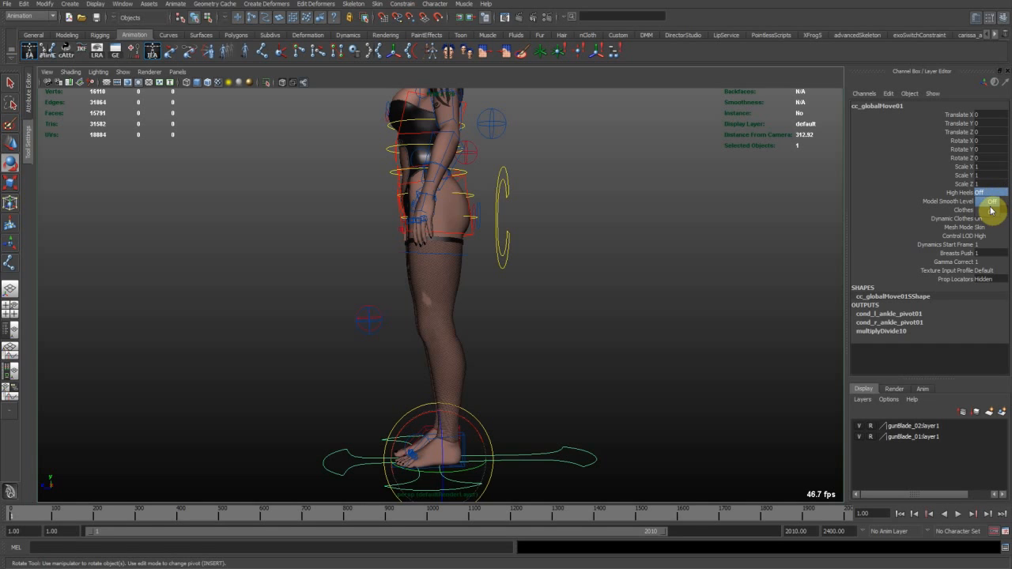
{"action": "left_click", "coordinate": [989, 213]}
{"action": "left_click", "coordinate": [611, 336]}
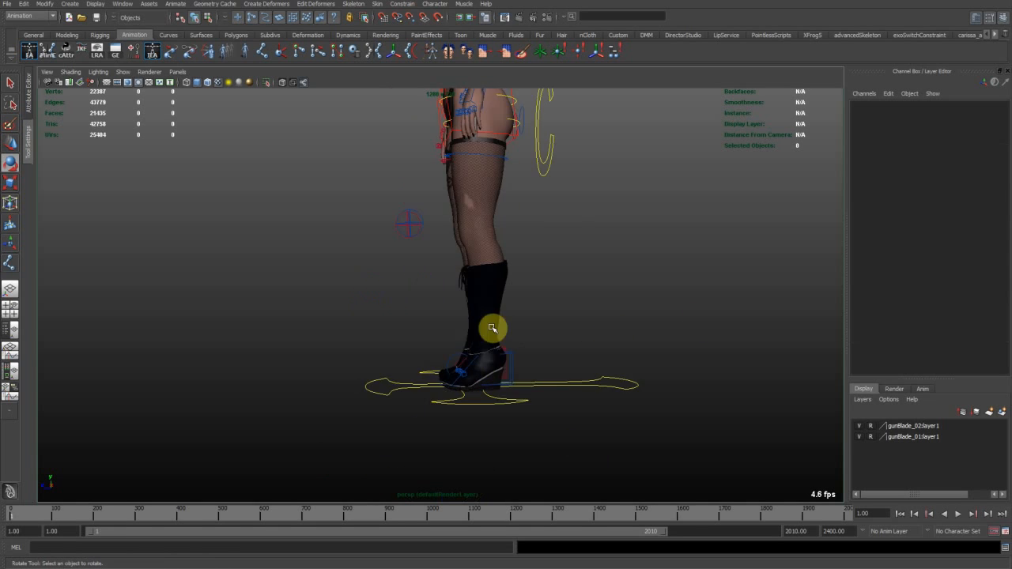
Examine the high-heeled boots and the character's full stance from the side.
{"action": "left_click_drag", "start_coordinate": [493, 325], "coordinate": [623, 367], "text": "alt"}
{"action": "mouse_move", "coordinate": [614, 375]}
{"action": "left_mouse_down", "text": "alt"}
{"action": "mouse_move", "coordinate": [535, 375]}
{"action": "mouse_move", "coordinate": [607, 361]}
{"action": "left_mouse_up", "text": "alt"}
{"action": "right_click_drag", "start_coordinate": [608, 361], "coordinate": [519, 370], "text": "alt"}
{"action": "middle_click_drag", "start_coordinate": [543, 291], "coordinate": [451, 409], "text": "alt"}
{"action": "mouse_move", "coordinate": [435, 457]}
{"action": "left_mouse_down", "text": "alt"}
{"action": "mouse_move", "coordinate": [497, 448]}
{"action": "mouse_move", "coordinate": [436, 451]}
{"action": "mouse_move", "coordinate": [447, 429]}
{"action": "mouse_move", "coordinate": [452, 452]}
{"action": "left_mouse_up", "text": "alt"}
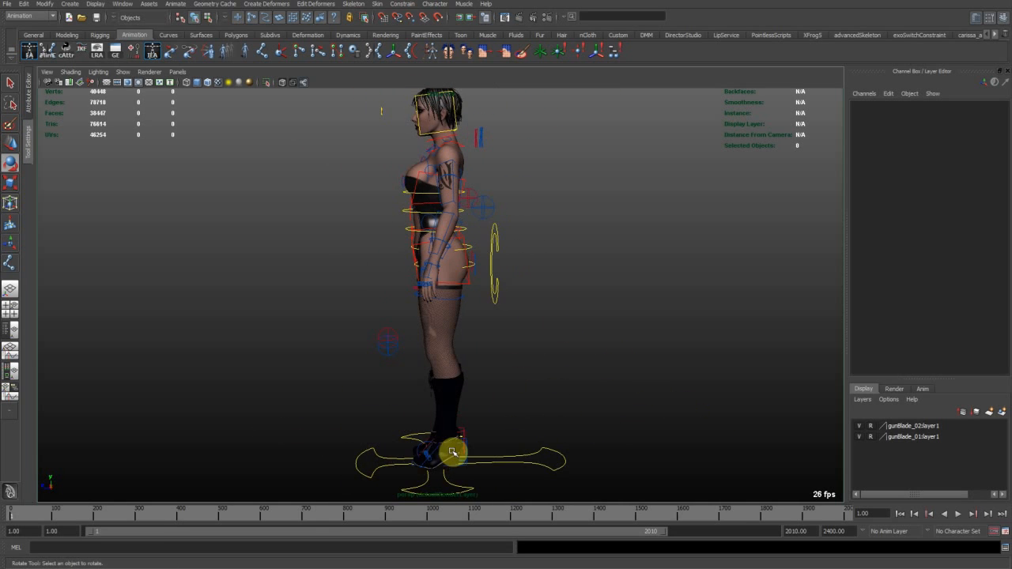
{"action": "left_click_drag", "start_coordinate": [440, 400], "coordinate": [514, 355], "text": "alt"}
Reselect the global move control and compare the whole body's posture with the position of the boots.
{"action": "left_click", "coordinate": [487, 425]}
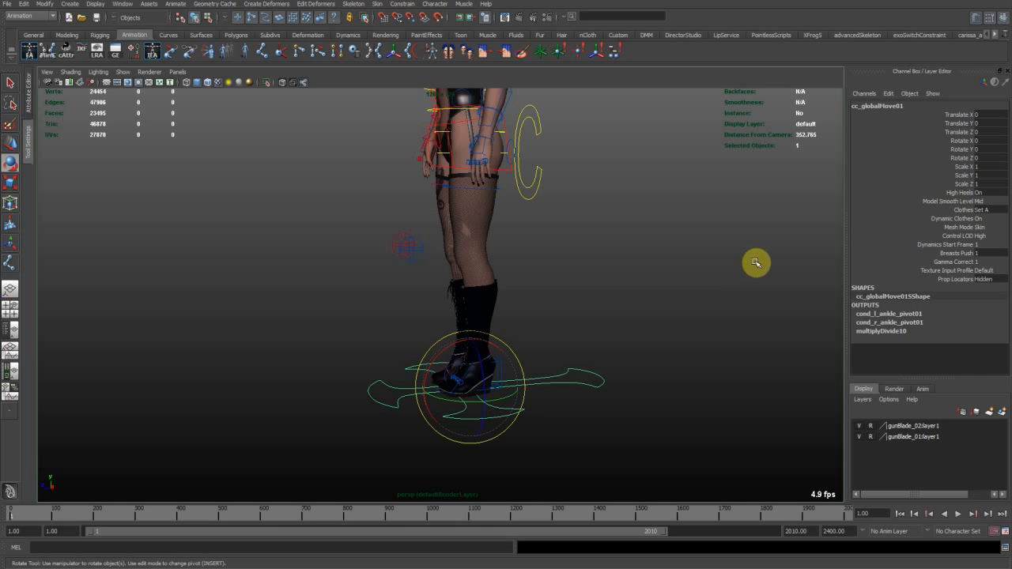
{"action": "right_click_drag", "start_coordinate": [636, 266], "coordinate": [576, 239], "text": "alt"}
{"action": "middle_click_drag", "start_coordinate": [575, 241], "coordinate": [575, 315], "text": "alt"}
{"action": "middle_click_drag", "start_coordinate": [463, 339], "coordinate": [472, 276], "text": "alt"}
{"action": "right_click_drag", "start_coordinate": [482, 276], "coordinate": [604, 324], "text": "alt"}
{"action": "left_click_drag", "start_coordinate": [609, 332], "coordinate": [542, 329], "text": "alt"}
{"action": "right_click_drag", "start_coordinate": [568, 332], "coordinate": [501, 153], "text": "alt"}
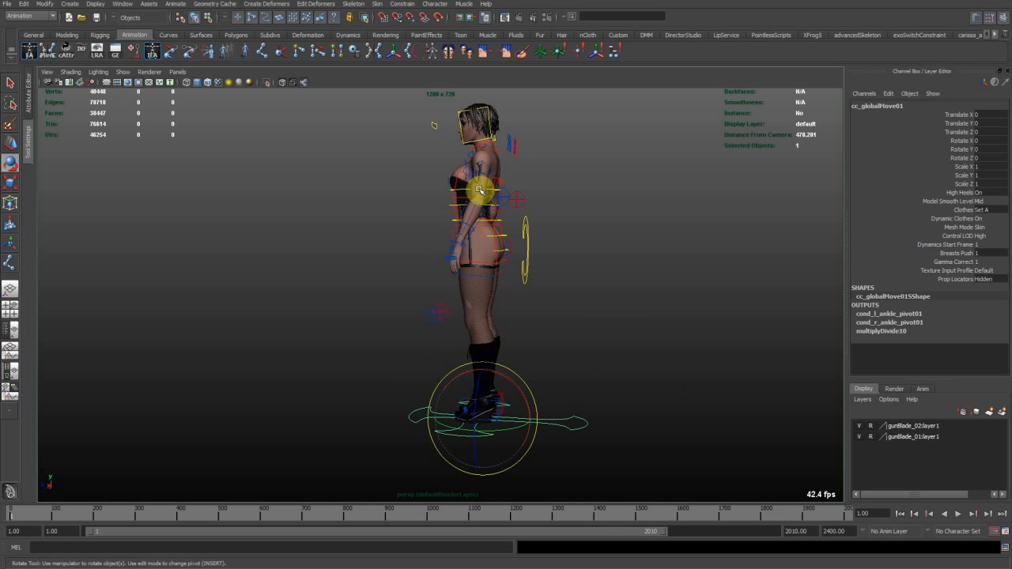
{"action": "middle_click_drag", "start_coordinate": [504, 422], "coordinate": [506, 346], "text": "alt"}
{"action": "right_click_drag", "start_coordinate": [506, 346], "coordinate": [596, 359], "text": "alt"}
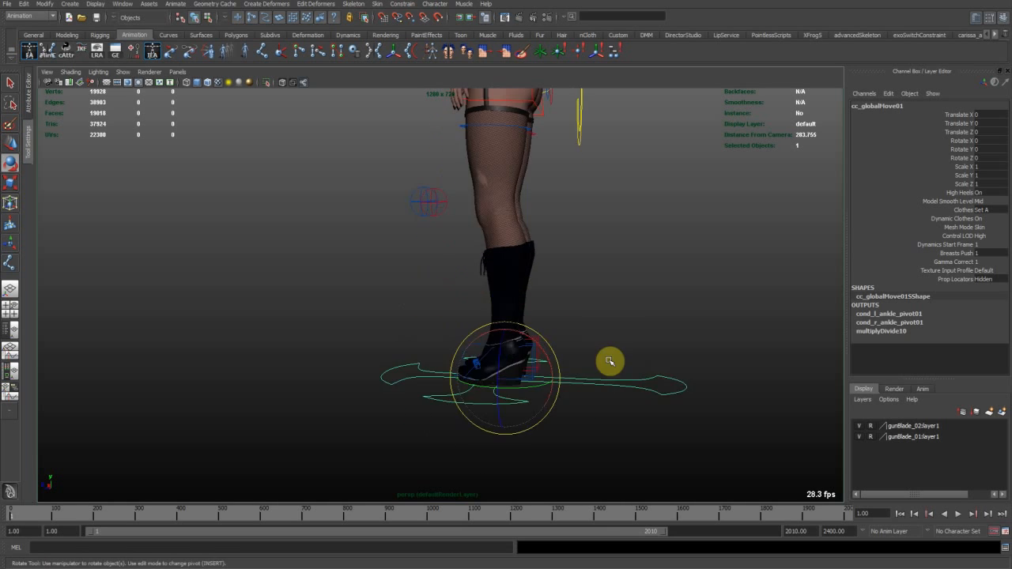
Examine the boots' heels and the foot controls up close from several angles.
{"action": "middle_click_drag", "start_coordinate": [596, 359], "coordinate": [485, 323], "text": "alt"}
{"action": "right_click_drag", "start_coordinate": [485, 323], "coordinate": [502, 379], "text": "alt"}
{"action": "left_click_drag", "start_coordinate": [502, 379], "coordinate": [548, 359], "text": "alt"}
{"action": "right_click_drag", "start_coordinate": [419, 296], "coordinate": [568, 328], "text": "alt"}
{"action": "left_click_drag", "start_coordinate": [569, 328], "coordinate": [450, 339], "text": "alt"}
{"action": "right_click_drag", "start_coordinate": [449, 339], "coordinate": [543, 382], "text": "alt"}
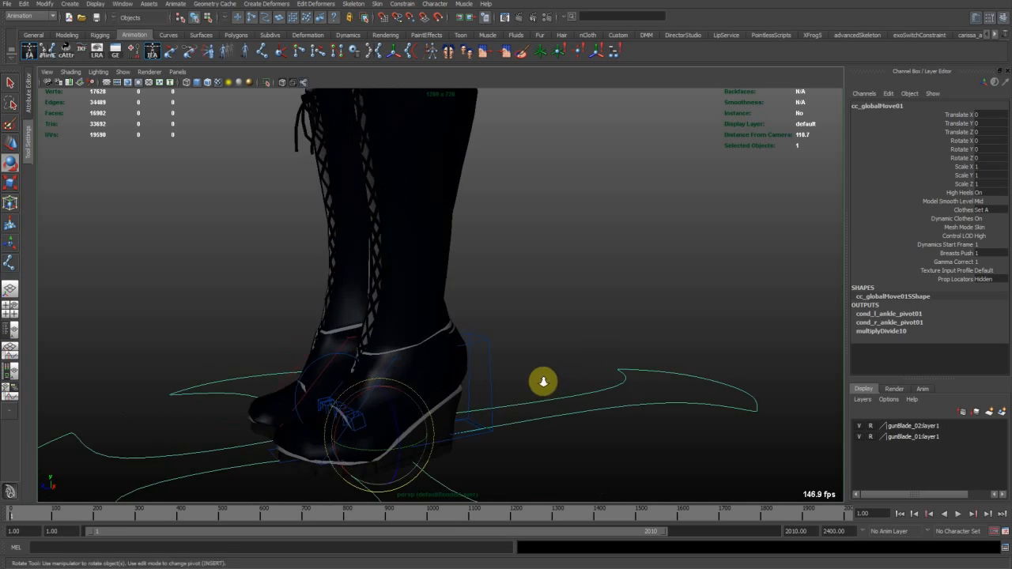
{"action": "left_click_drag", "start_coordinate": [542, 382], "coordinate": [518, 372], "text": "alt"}
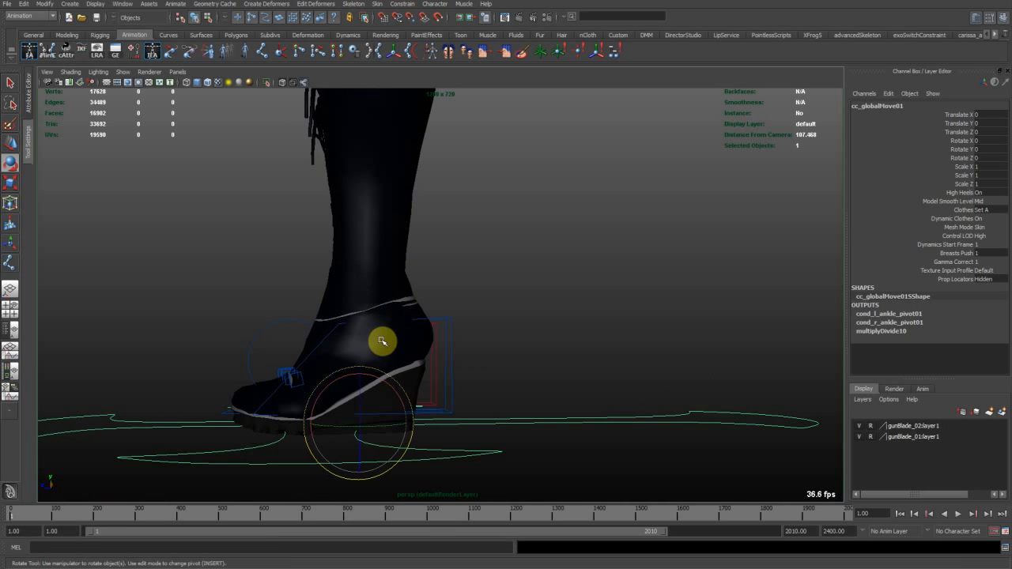
{"action": "right_click_drag", "start_coordinate": [351, 377], "coordinate": [470, 386], "text": "alt"}
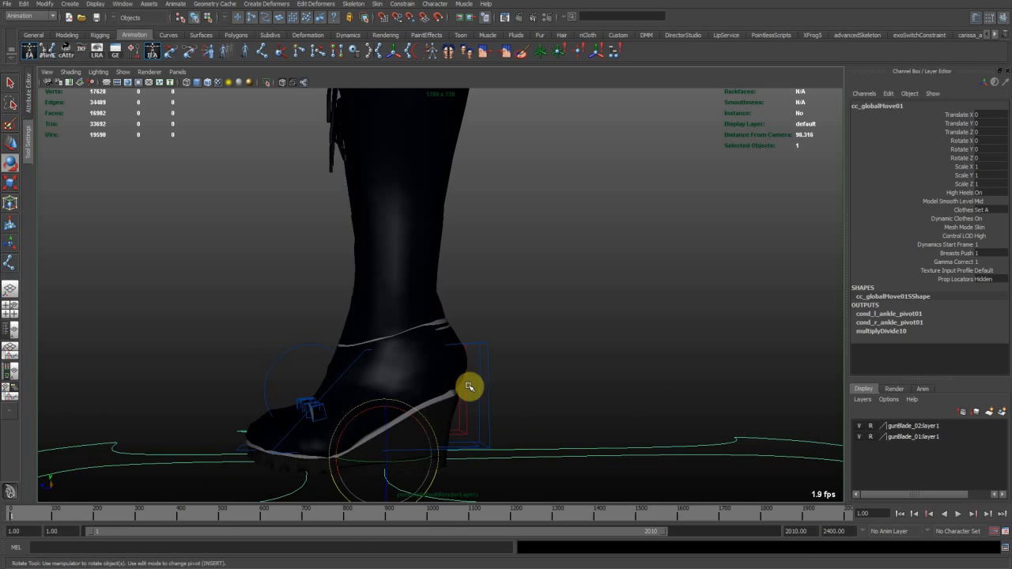
Set High Heels to Off and test the left leg control's rotation on the bare foot, restoring Rotate X to 0.
{"action": "left_click", "coordinate": [990, 204]}
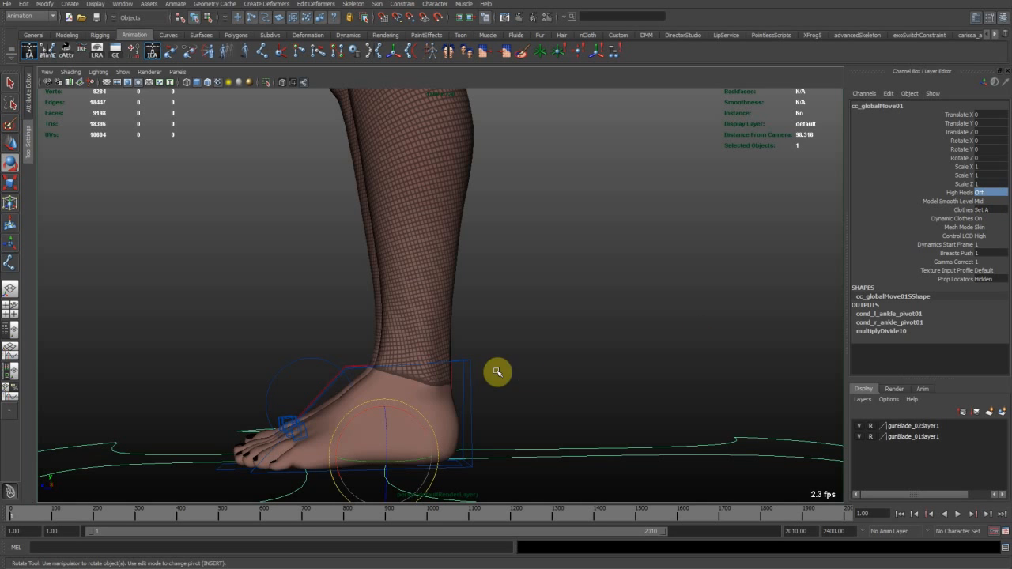
{"action": "left_click", "coordinate": [463, 355]}
{"action": "mouse_move", "coordinate": [562, 366]}
{"action": "left_mouse_down"}
{"action": "mouse_move", "coordinate": [543, 303]}
{"action": "mouse_move", "coordinate": [582, 374]}
{"action": "mouse_move", "coordinate": [533, 277]}
{"action": "mouse_move", "coordinate": [571, 356]}
{"action": "mouse_move", "coordinate": [542, 323]}
{"action": "mouse_move", "coordinate": [566, 375]}
{"action": "left_mouse_up"}
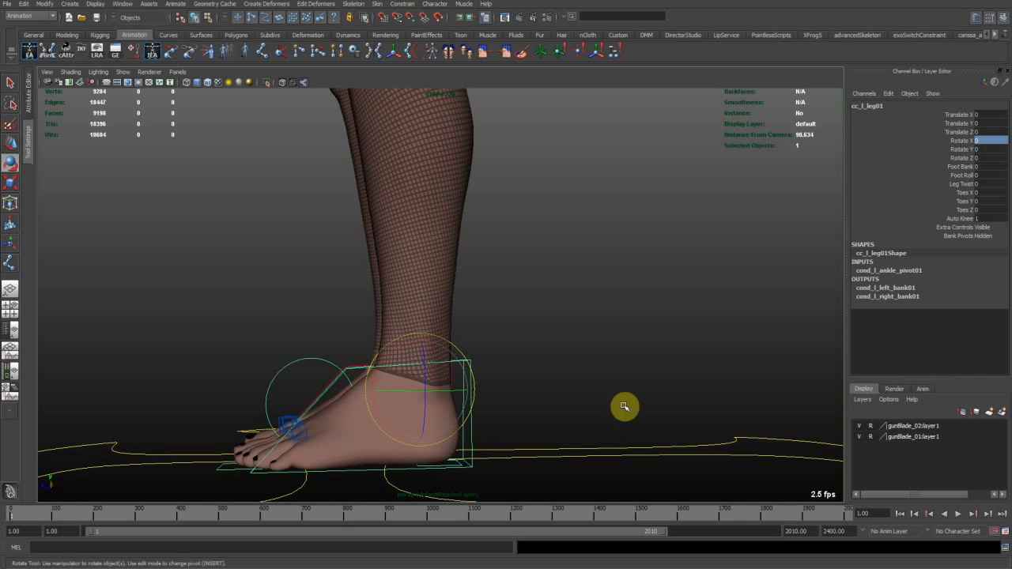
Reselect the global move control and set High Heels back to On.
{"action": "left_click", "coordinate": [605, 450]}
{"action": "left_click", "coordinate": [992, 224]}
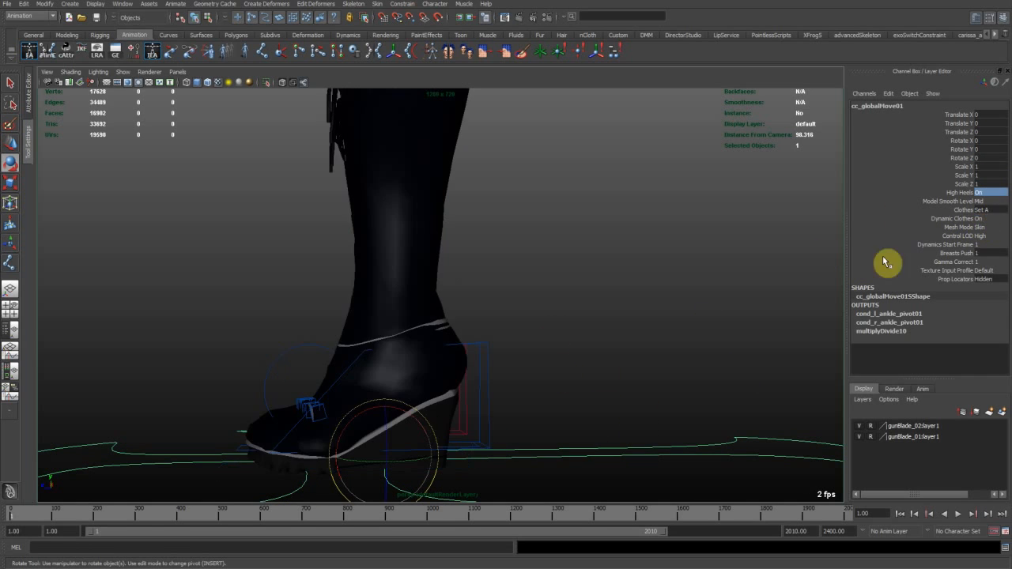
Select the left leg control, freely rotate the booted foot, and display the joints in the viewport.
{"action": "left_click", "coordinate": [498, 343]}
{"action": "key", "text": "w"}
{"action": "key", "text": "e"}
{"action": "left_click_drag", "start_coordinate": [549, 339], "coordinate": [541, 307]}
{"action": "left_click", "coordinate": [122, 71]}
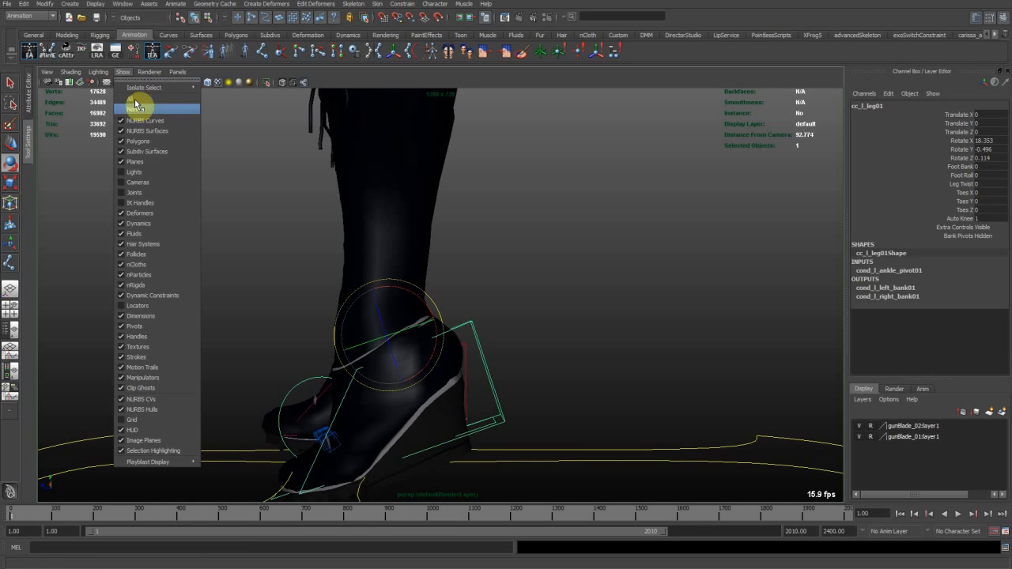
{"action": "left_click", "coordinate": [150, 193]}
Test rotating and moving the left leg control with the joints shown, and reset all its Translate and Rotate values to 0.
{"action": "right_click_drag", "start_coordinate": [519, 305], "coordinate": [536, 270], "text": "alt"}
{"action": "left_click_drag", "start_coordinate": [535, 270], "coordinate": [609, 329]}
{"action": "key", "text": "w"}
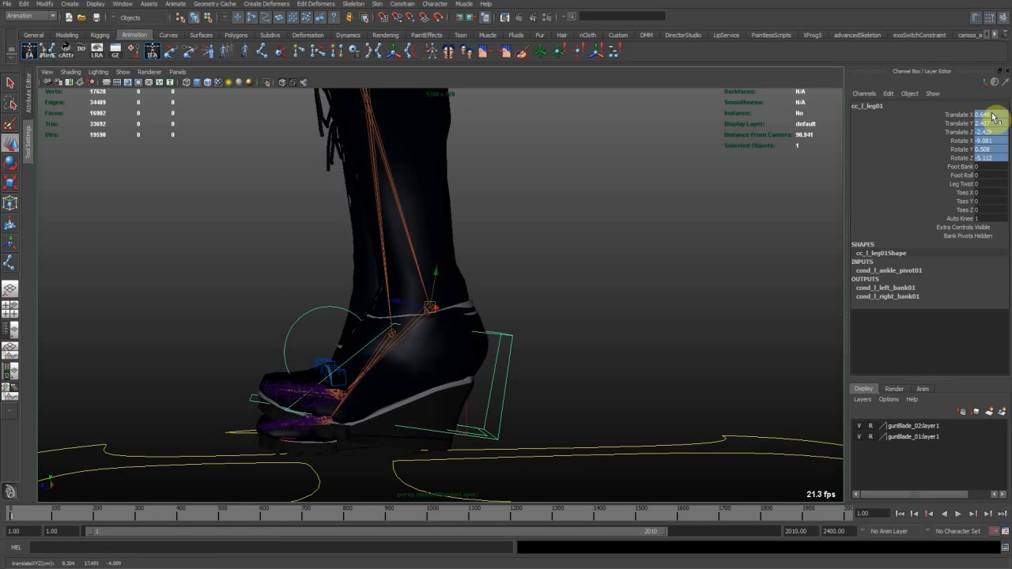
{"action": "type", "text": "0"}
{"action": "key", "text": "Return"}
Reselect the global move control and turn off the X-ray display of the joints.
{"action": "left_click", "coordinate": [545, 321]}
{"action": "left_click_drag", "start_coordinate": [451, 363], "coordinate": [533, 409], "text": "alt"}
{"action": "left_click_drag", "start_coordinate": [559, 400], "coordinate": [483, 331]}
{"action": "middle_click_drag", "start_coordinate": [539, 313], "coordinate": [541, 337], "text": "alt"}
{"action": "left_click_drag", "start_coordinate": [584, 322], "coordinate": [520, 411], "text": "alt"}
{"action": "left_click", "coordinate": [564, 439]}
{"action": "right_click_drag", "start_coordinate": [718, 383], "coordinate": [456, 288], "text": "alt"}
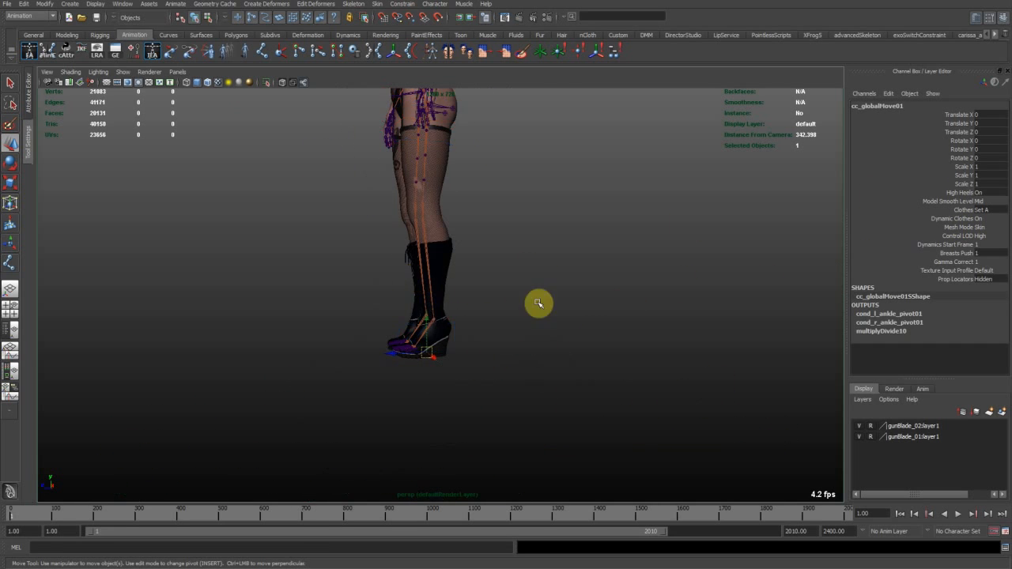
{"action": "middle_click_drag", "start_coordinate": [510, 186], "coordinate": [525, 325], "text": "alt"}
{"action": "right_click_drag", "start_coordinate": [526, 325], "coordinate": [427, 285], "text": "alt"}
{"action": "left_click_drag", "start_coordinate": [427, 285], "coordinate": [580, 279], "text": "alt"}
{"action": "middle_click_drag", "start_coordinate": [557, 209], "coordinate": [534, 237], "text": "alt"}
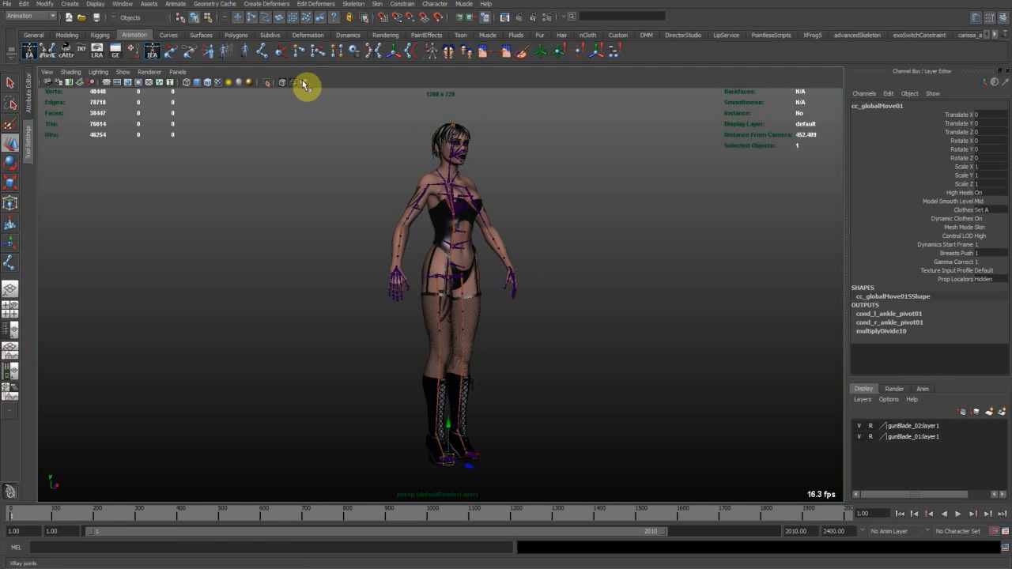
{"action": "left_click", "coordinate": [303, 83]}
Select the head control and set On Face Controls and Face UI Controls to Visible.
{"action": "left_click_drag", "start_coordinate": [467, 213], "coordinate": [351, 207], "text": "alt"}
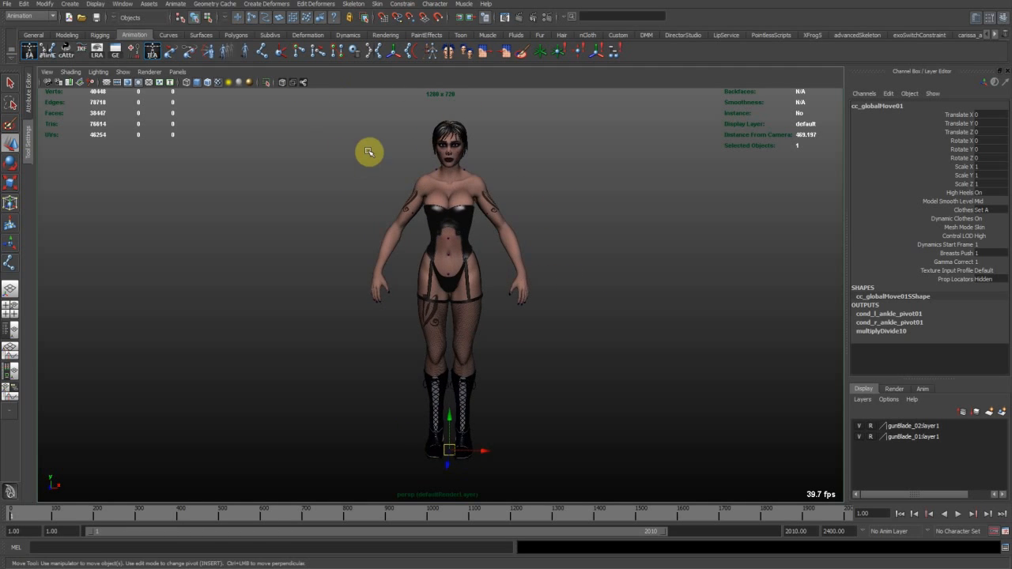
{"action": "middle_click_drag", "start_coordinate": [442, 158], "coordinate": [433, 249], "text": "alt"}
{"action": "right_click_drag", "start_coordinate": [433, 249], "coordinate": [539, 288], "text": "alt"}
{"action": "left_click_drag", "start_coordinate": [538, 288], "coordinate": [567, 257], "text": "alt"}
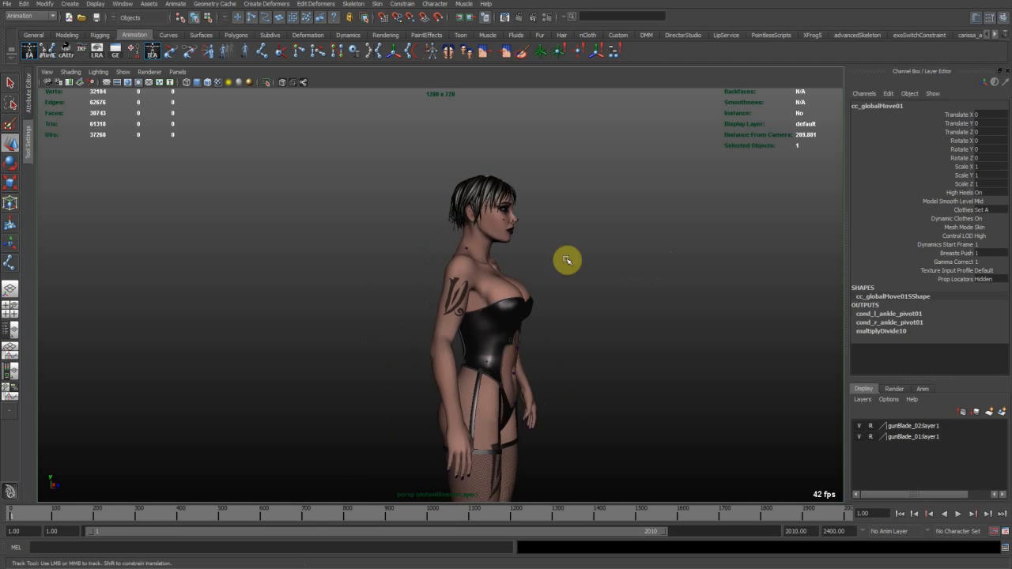
{"action": "right_click_drag", "start_coordinate": [566, 257], "coordinate": [491, 302], "text": "alt"}
{"action": "left_click_drag", "start_coordinate": [490, 302], "coordinate": [321, 221], "text": "alt"}
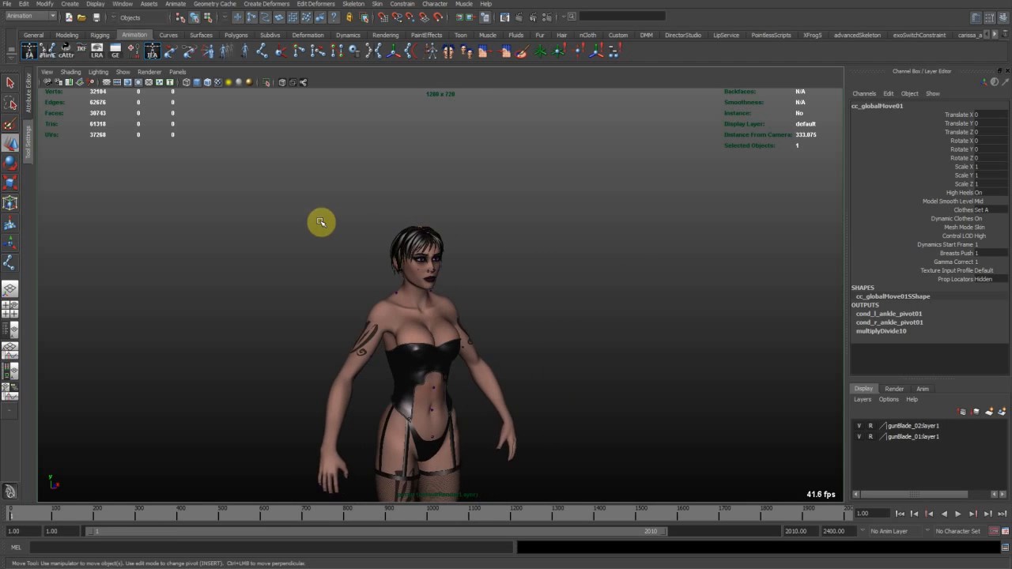
{"action": "right_click_drag", "start_coordinate": [321, 222], "coordinate": [513, 276], "text": "alt"}
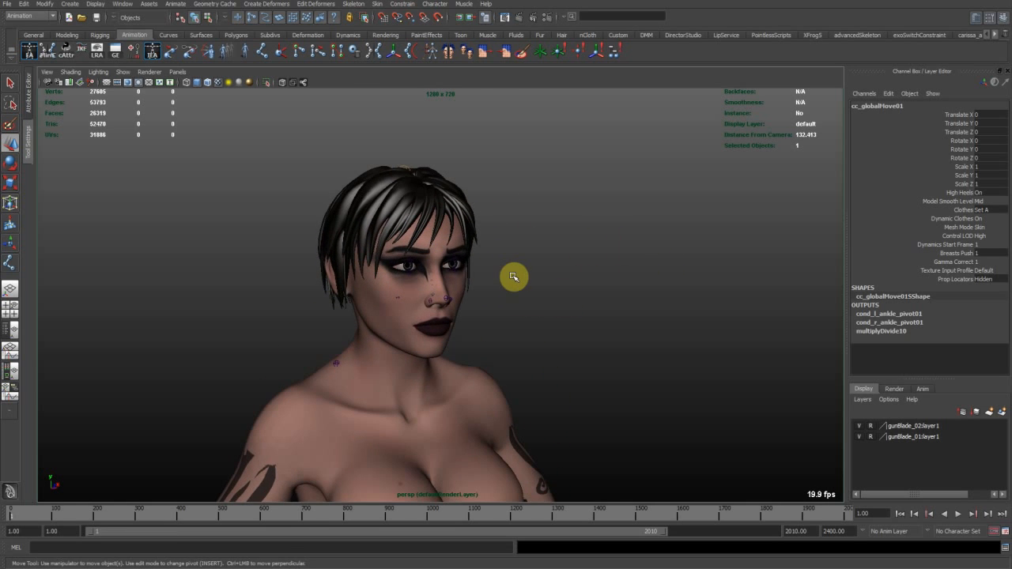
{"action": "left_click", "coordinate": [472, 250]}
{"action": "left_click_drag", "start_coordinate": [527, 226], "coordinate": [592, 271], "text": "alt"}
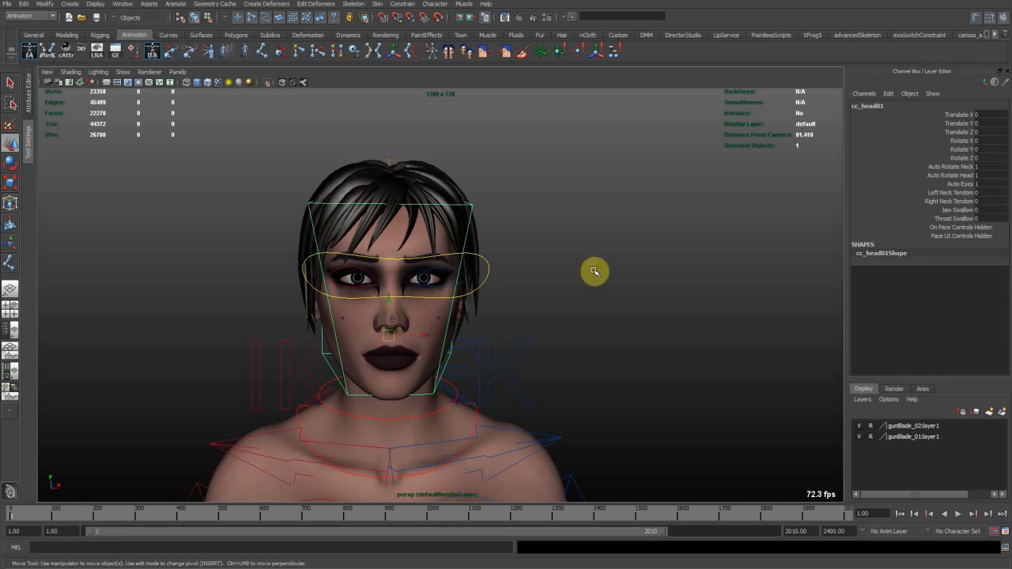
{"action": "left_click", "coordinate": [987, 248]}
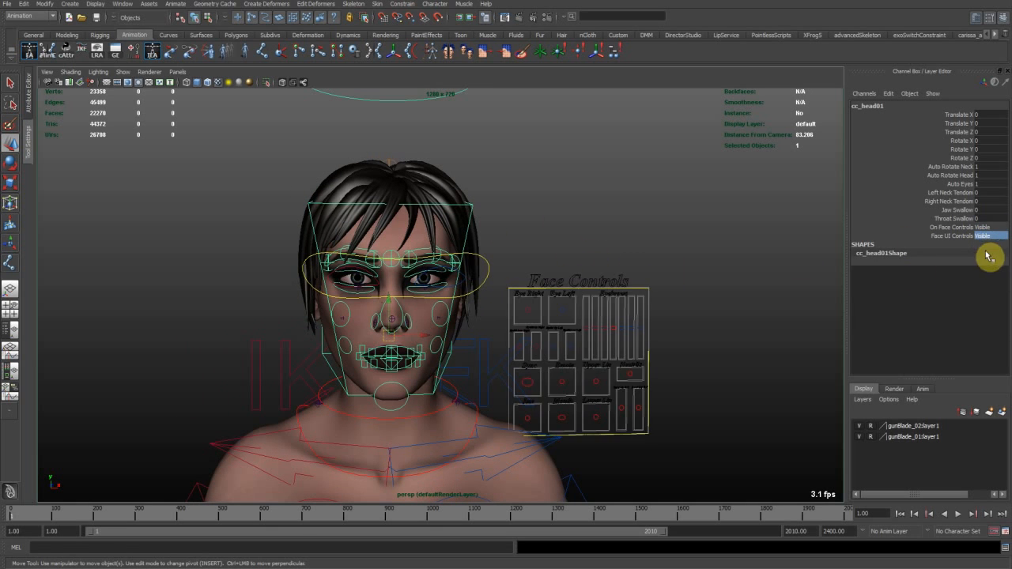
Raise the Face Controls panel beside the head to about Translate Y 5.5.
{"action": "left_click", "coordinate": [728, 298]}
{"action": "left_click", "coordinate": [671, 344]}
{"action": "middle_click_drag", "start_coordinate": [674, 354], "coordinate": [674, 286]}
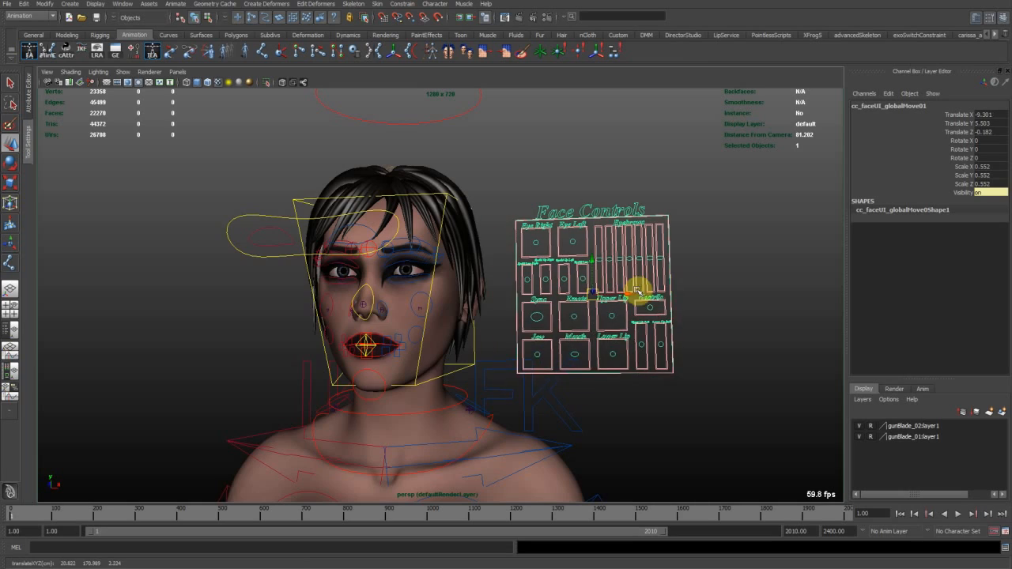
{"action": "left_click_drag", "start_coordinate": [490, 331], "coordinate": [529, 347], "text": "alt"}
{"action": "left_click_drag", "start_coordinate": [606, 299], "coordinate": [506, 286], "text": "alt"}
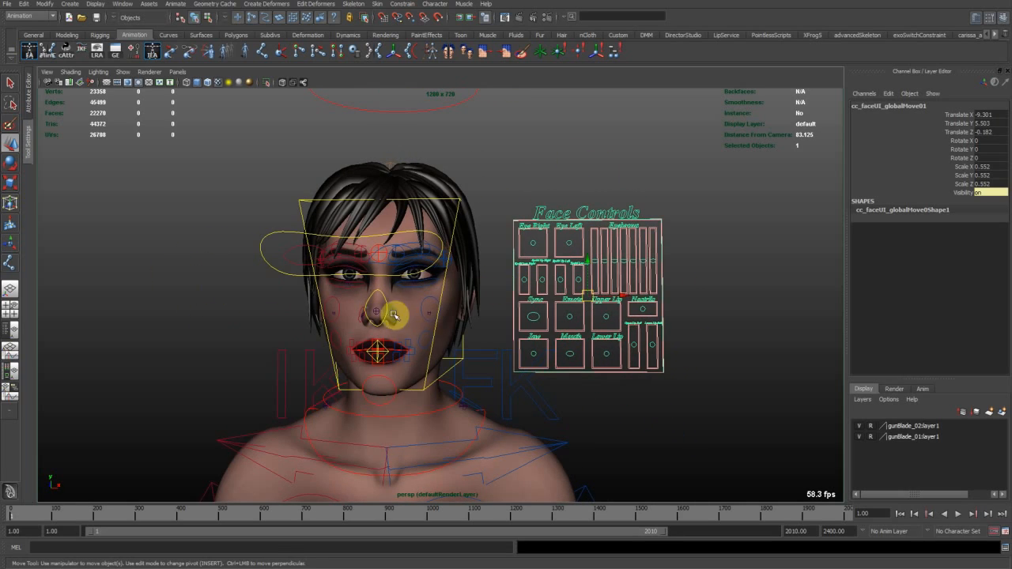
Reselect the head control at the jaw after clearing the selection.
{"action": "left_click", "coordinate": [445, 369]}
{"action": "left_click", "coordinate": [446, 379]}
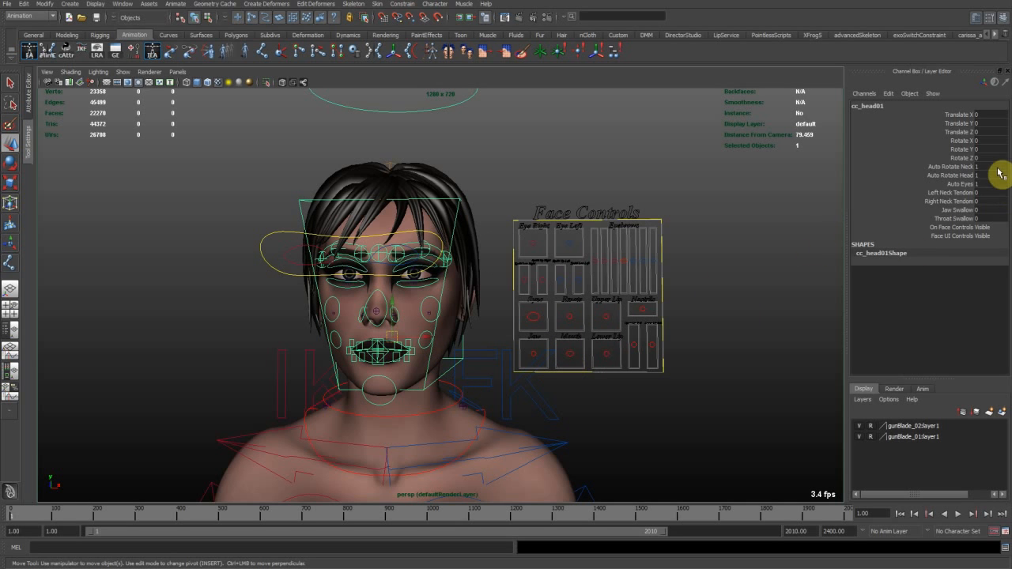
{"action": "left_click", "coordinate": [701, 227]}
{"action": "left_click_drag", "start_coordinate": [679, 255], "coordinate": [353, 235], "text": "alt"}
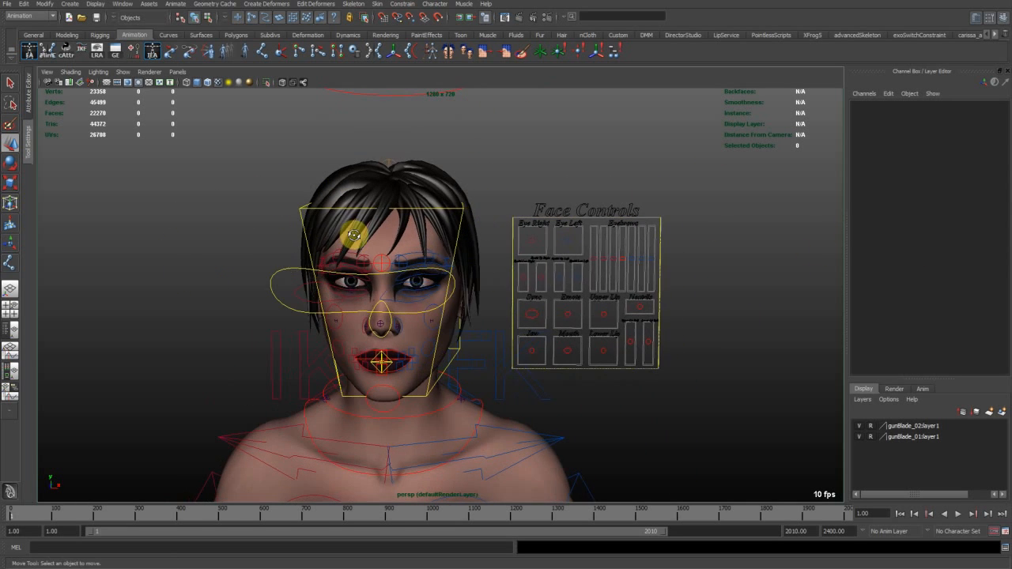
{"action": "left_click", "coordinate": [458, 356]}
Examine the whole character and the face from the front and side with the rig controls out of sight.
{"action": "middle_click_drag", "start_coordinate": [458, 355], "coordinate": [520, 350], "text": "alt"}
{"action": "left_click_drag", "start_coordinate": [648, 268], "coordinate": [629, 281], "text": "alt"}
{"action": "right_click_drag", "start_coordinate": [482, 225], "coordinate": [426, 248], "text": "alt"}
{"action": "middle_click_drag", "start_coordinate": [446, 404], "coordinate": [439, 325], "text": "alt"}
{"action": "right_click_drag", "start_coordinate": [439, 325], "coordinate": [428, 284], "text": "alt"}
{"action": "mouse_move", "coordinate": [427, 286]}
{"action": "left_mouse_down", "text": "alt"}
{"action": "mouse_move", "coordinate": [339, 282]}
{"action": "mouse_move", "coordinate": [477, 291]}
{"action": "left_mouse_up", "text": "alt"}
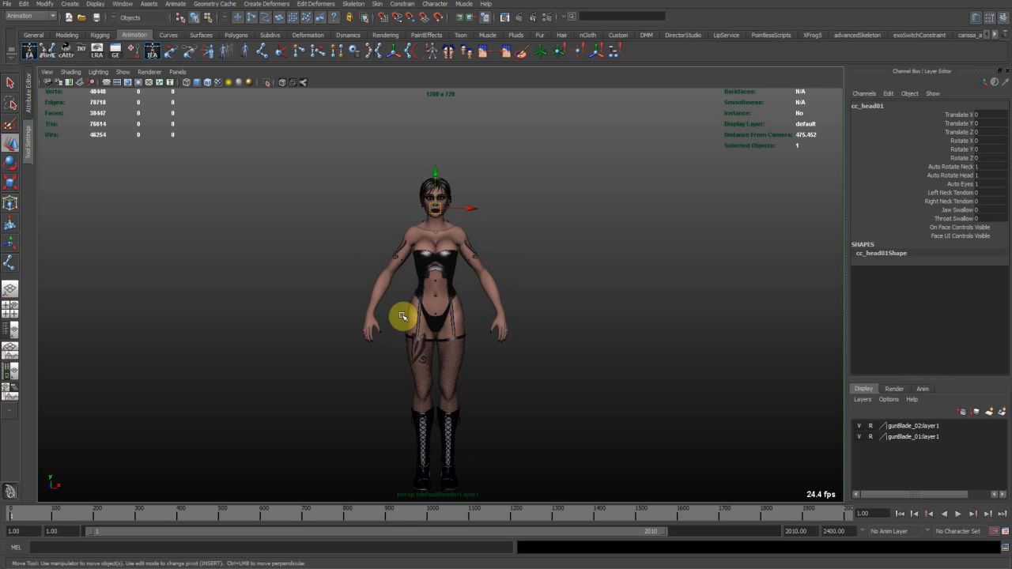
{"action": "key", "text": "q"}
{"action": "left_click_drag", "start_coordinate": [400, 300], "coordinate": [447, 278], "text": "alt"}
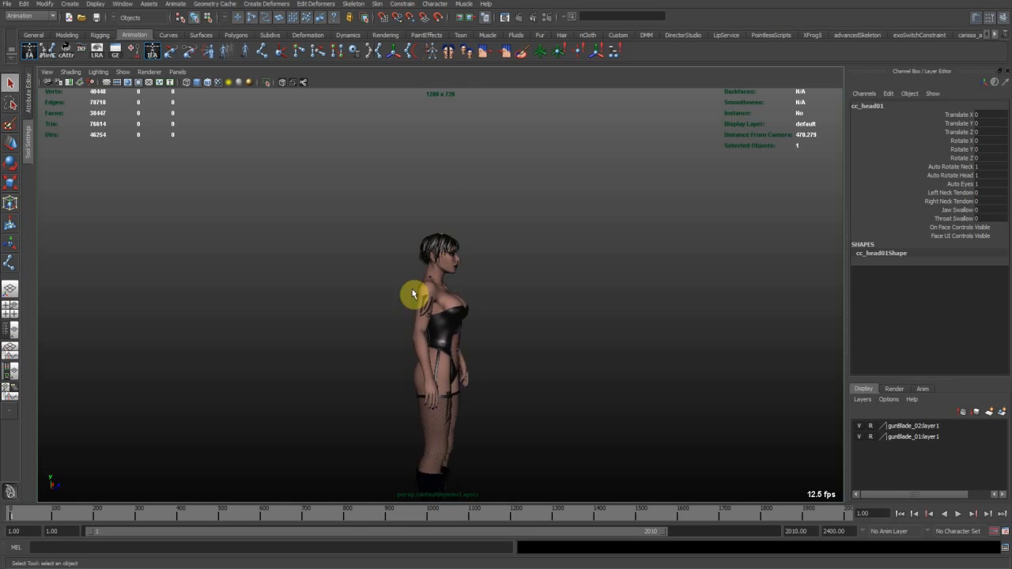
{"action": "right_click_drag", "start_coordinate": [447, 278], "coordinate": [565, 296], "text": "alt"}
{"action": "left_click_drag", "start_coordinate": [565, 295], "coordinate": [462, 322], "text": "alt"}
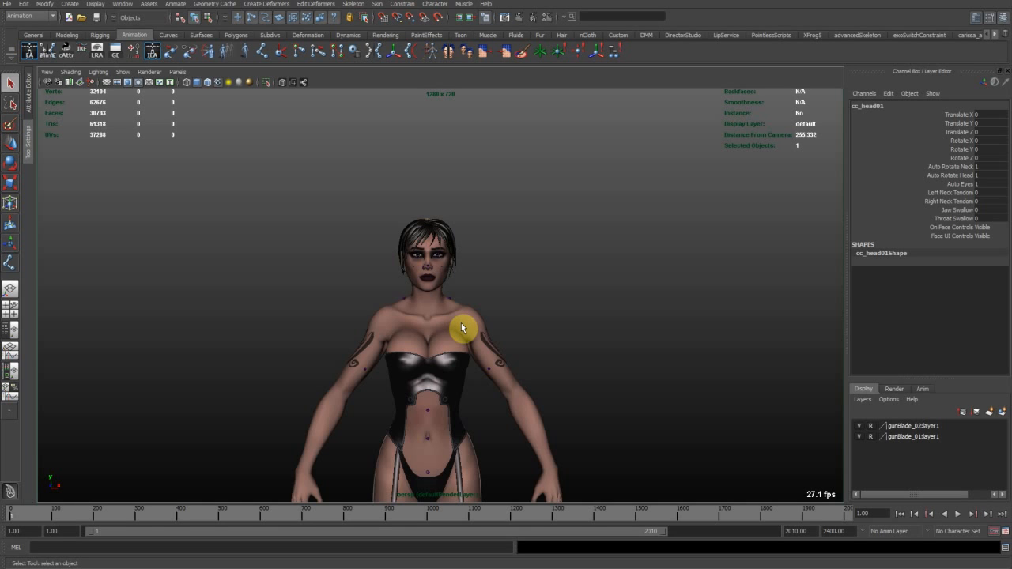
{"action": "right_click_drag", "start_coordinate": [441, 258], "coordinate": [393, 361], "text": "alt"}
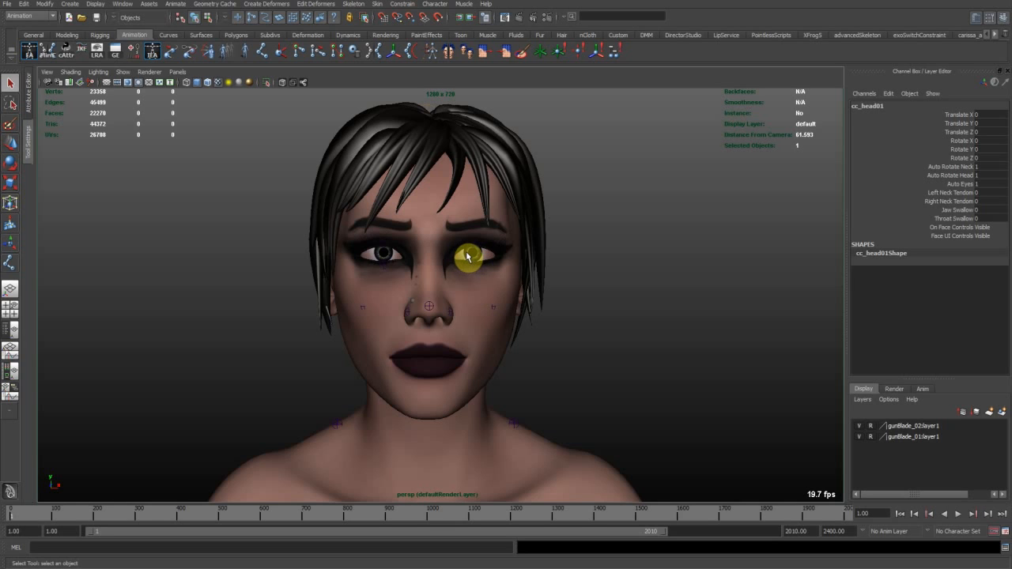
{"action": "left_click_drag", "start_coordinate": [524, 342], "coordinate": [679, 346], "text": "alt"}
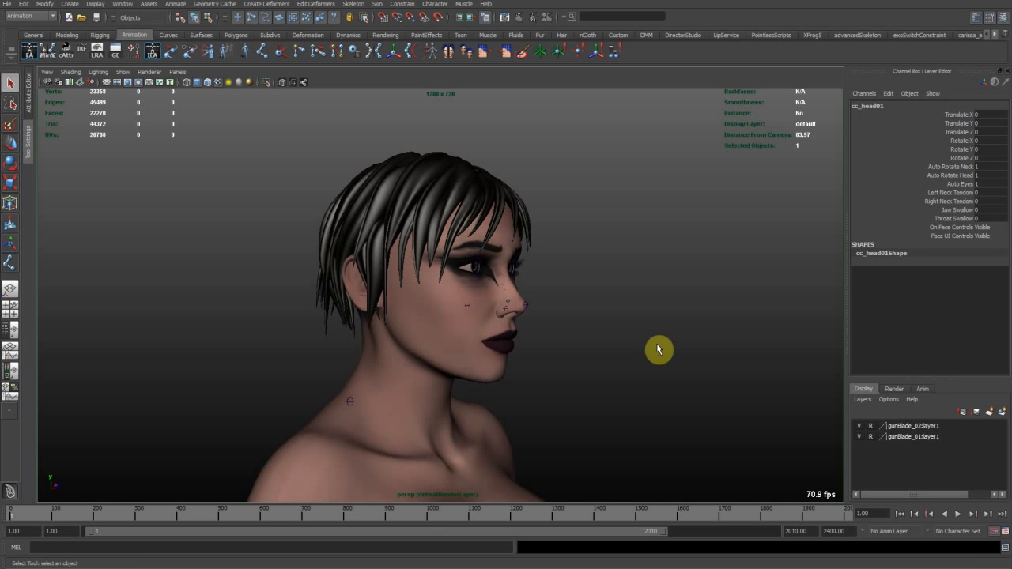
{"action": "left_click_drag", "start_coordinate": [540, 279], "coordinate": [467, 314], "text": "alt"}
{"action": "mouse_move", "coordinate": [351, 300]}
{"action": "left_mouse_down", "text": "alt"}
{"action": "mouse_move", "coordinate": [381, 307]}
{"action": "mouse_move", "coordinate": [321, 255]}
{"action": "mouse_move", "coordinate": [501, 286]}
{"action": "mouse_move", "coordinate": [501, 271]}
{"action": "mouse_move", "coordinate": [507, 294]}
{"action": "mouse_move", "coordinate": [424, 327]}
{"action": "mouse_move", "coordinate": [386, 299]}
{"action": "left_mouse_up", "text": "alt"}
Turn on the wireframe overlay on the shaded model and examine the head's topology around the eyes, nose and ears.
{"action": "left_click", "coordinate": [213, 82]}
{"action": "left_click_drag", "start_coordinate": [423, 379], "coordinate": [350, 302], "text": "alt"}
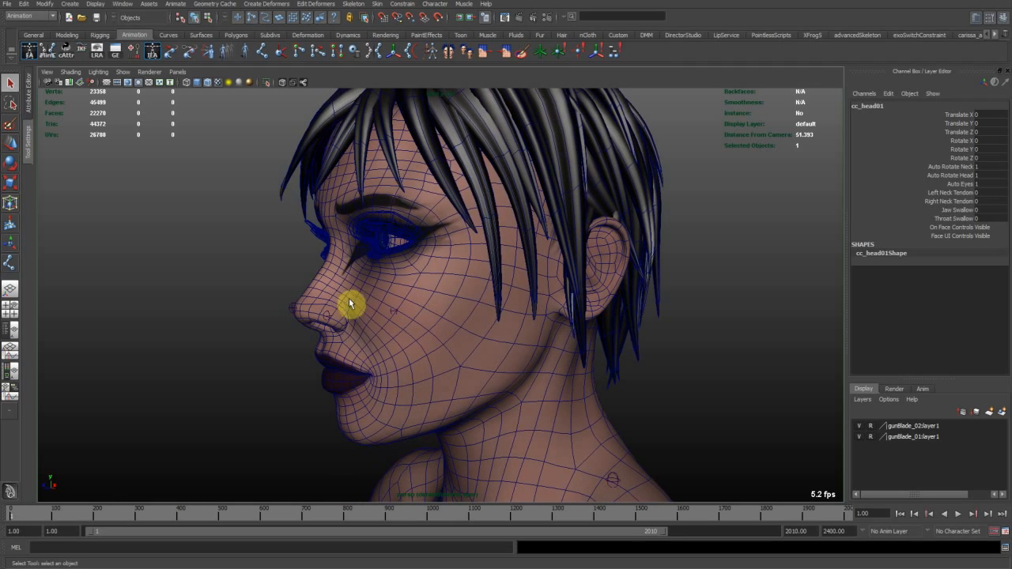
{"action": "left_click_drag", "start_coordinate": [467, 233], "coordinate": [492, 252], "text": "alt"}
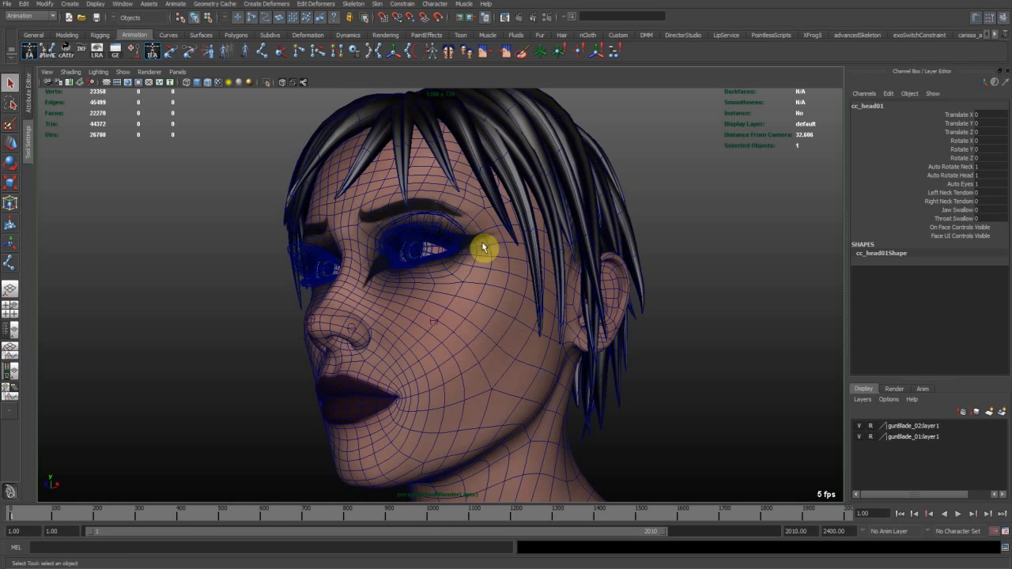
{"action": "left_click_drag", "start_coordinate": [407, 417], "coordinate": [466, 429], "text": "alt"}
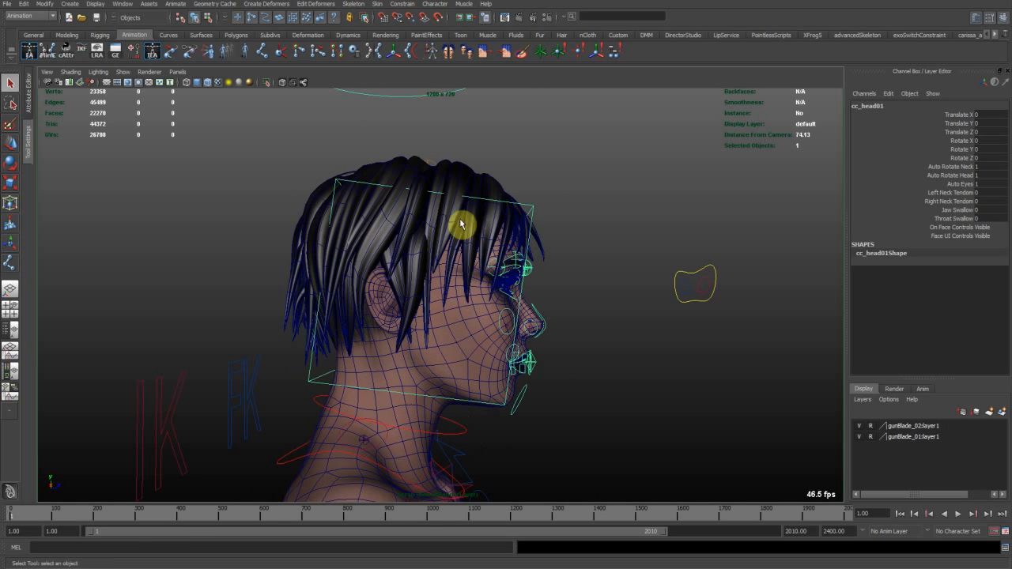
{"action": "left_click_drag", "start_coordinate": [660, 341], "coordinate": [590, 340], "text": "alt"}
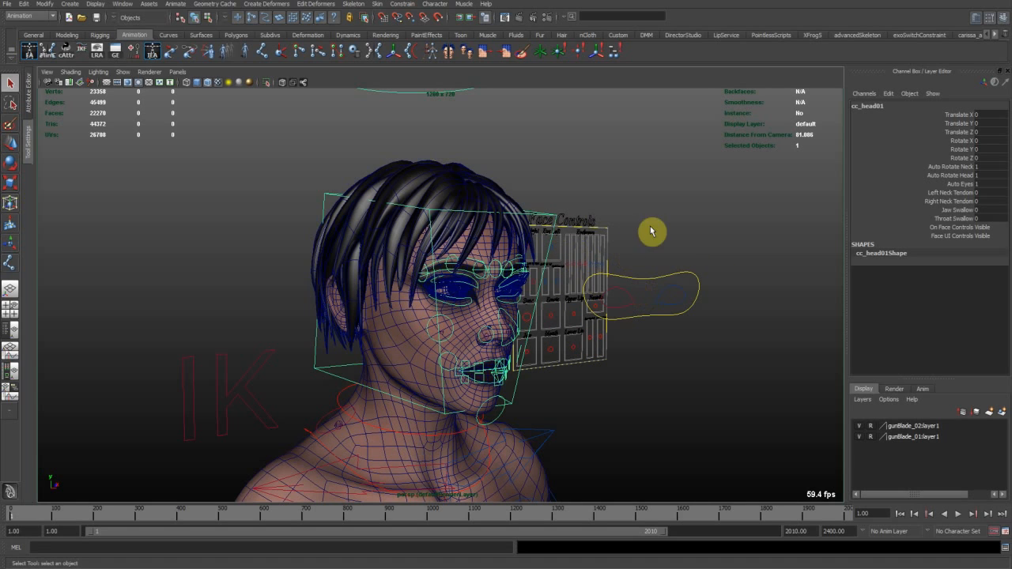
Set the head control's Face UI Controls and On Face Controls to Hidden, and reselect the head control.
{"action": "left_click", "coordinate": [994, 245]}
{"action": "left_click", "coordinate": [991, 228]}
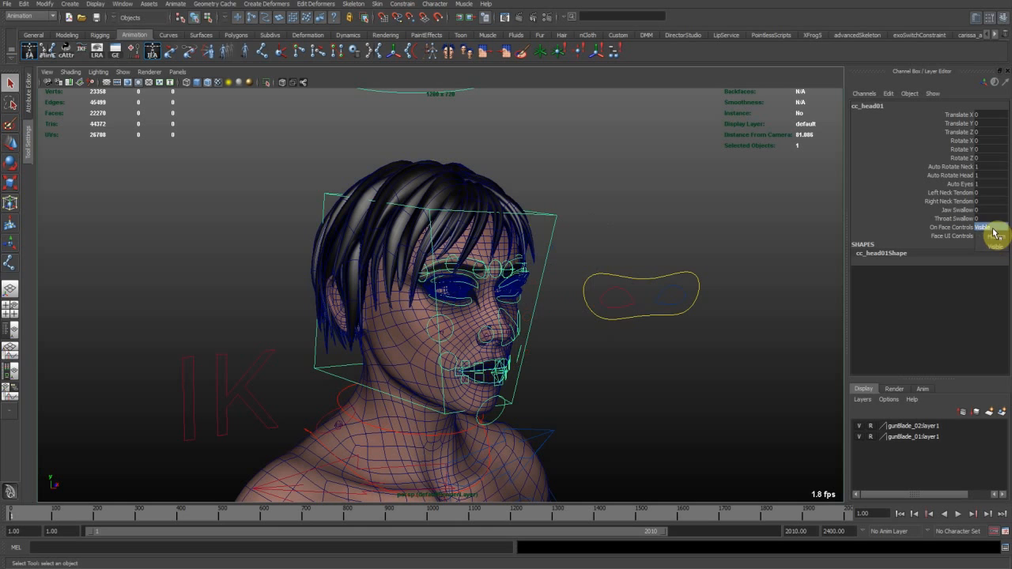
{"action": "left_click", "coordinate": [992, 236]}
{"action": "left_click", "coordinate": [714, 373]}
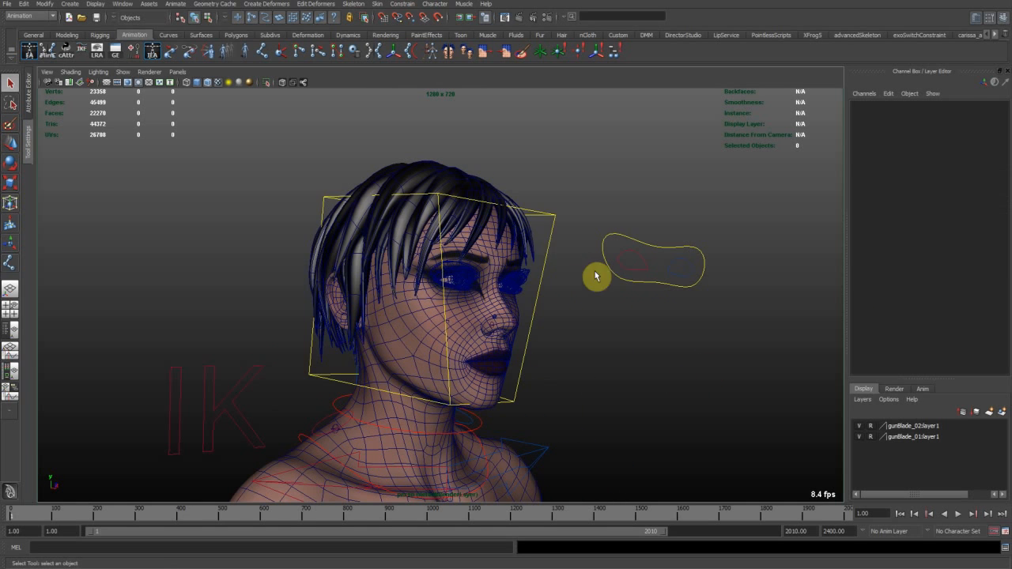
{"action": "left_click", "coordinate": [550, 231]}
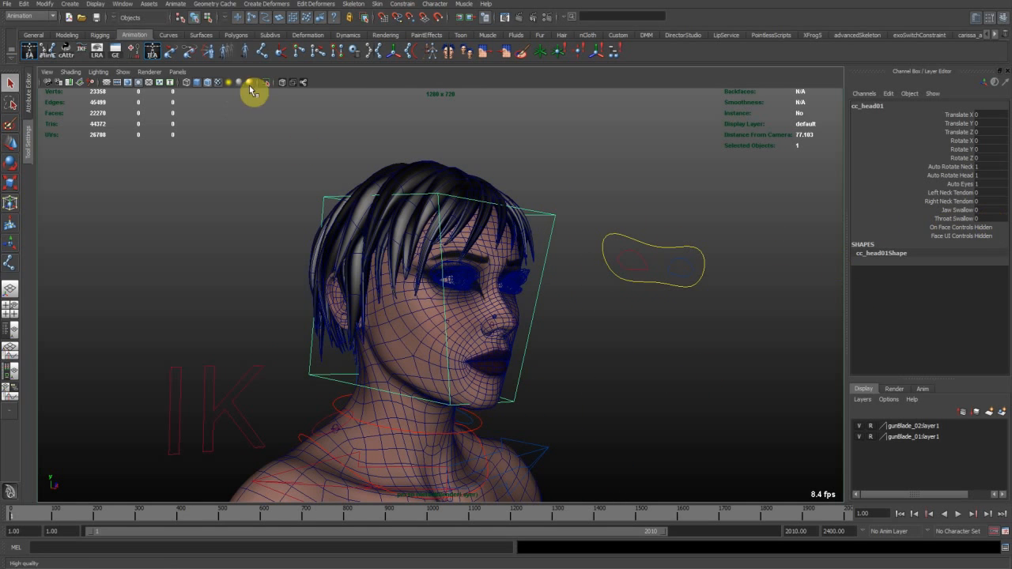
Turn off the wireframe overlay, hide the joints in the viewport and clear the selection.
{"action": "left_click", "coordinate": [207, 82]}
{"action": "left_click", "coordinate": [123, 72]}
{"action": "left_click", "coordinate": [156, 195]}
{"action": "left_click", "coordinate": [194, 301]}
Examine the face, profile and neck from several angles, with the control curves shown and hidden.
{"action": "left_click_drag", "start_coordinate": [409, 318], "coordinate": [544, 273], "text": "alt"}
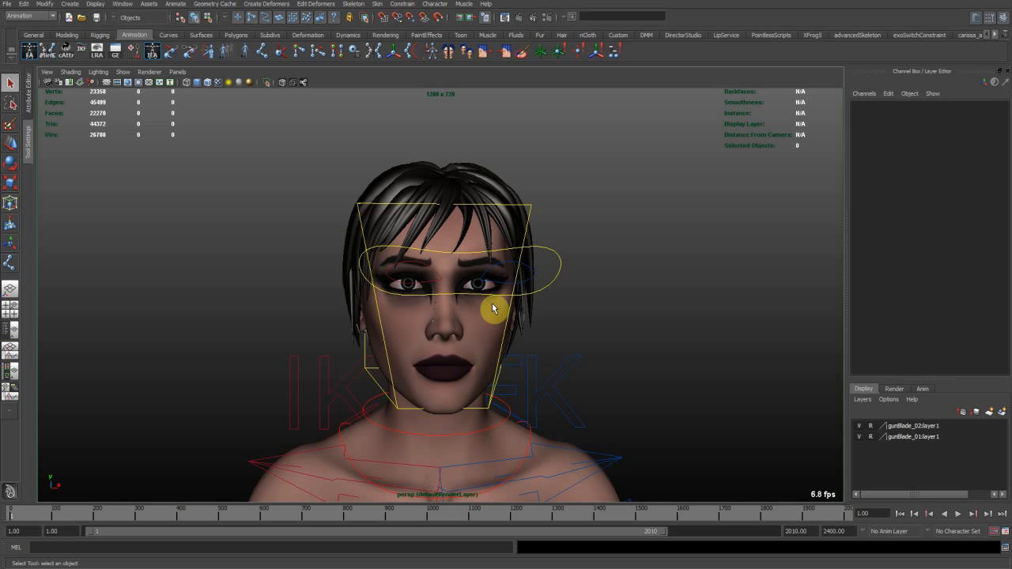
{"action": "right_click_drag", "start_coordinate": [427, 270], "coordinate": [553, 285], "text": "alt"}
{"action": "left_click_drag", "start_coordinate": [554, 285], "coordinate": [469, 266], "text": "alt"}
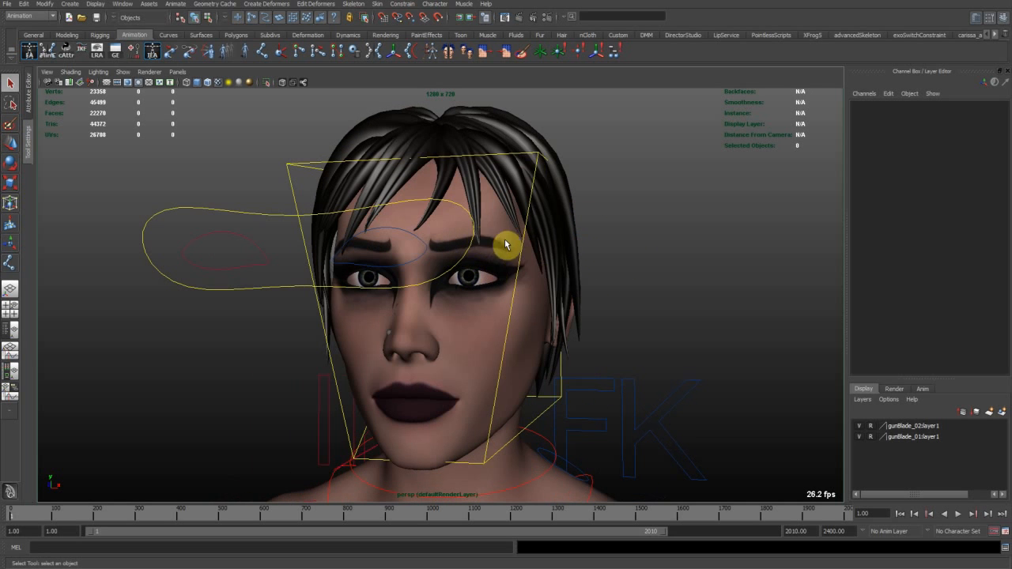
{"action": "left_click_drag", "start_coordinate": [420, 424], "coordinate": [454, 316], "text": "alt"}
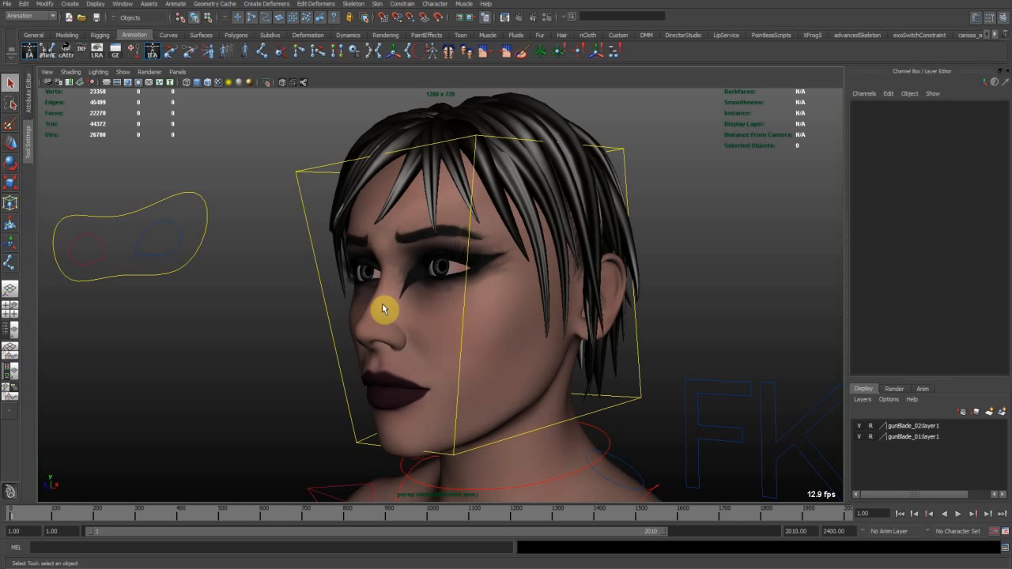
{"action": "left_click_drag", "start_coordinate": [473, 320], "coordinate": [614, 316], "text": "alt"}
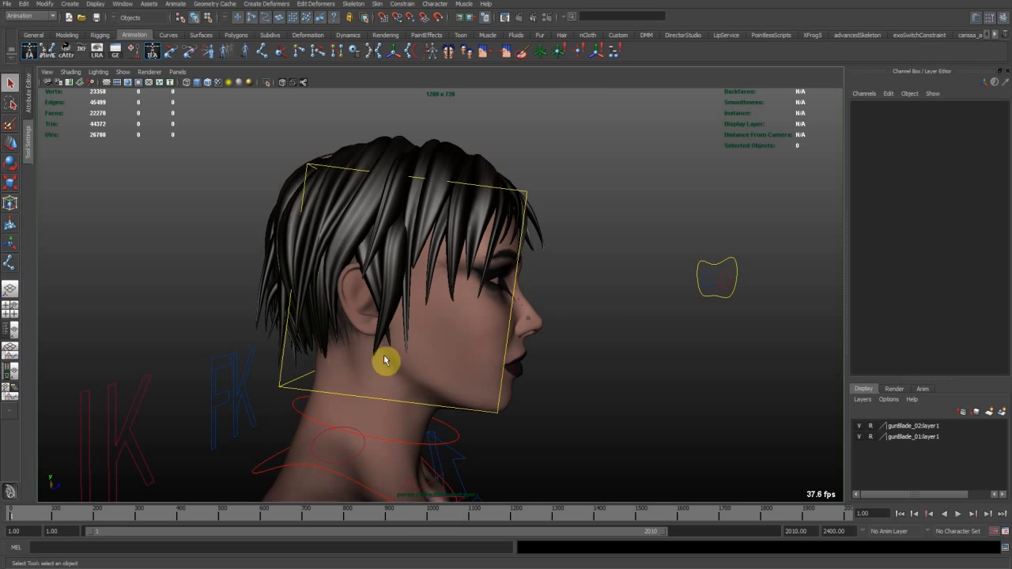
{"action": "right_click_drag", "start_coordinate": [633, 356], "coordinate": [522, 341], "text": "alt"}
{"action": "key", "text": "alt+1"}
{"action": "left_click_drag", "start_coordinate": [522, 340], "coordinate": [431, 296], "text": "alt"}
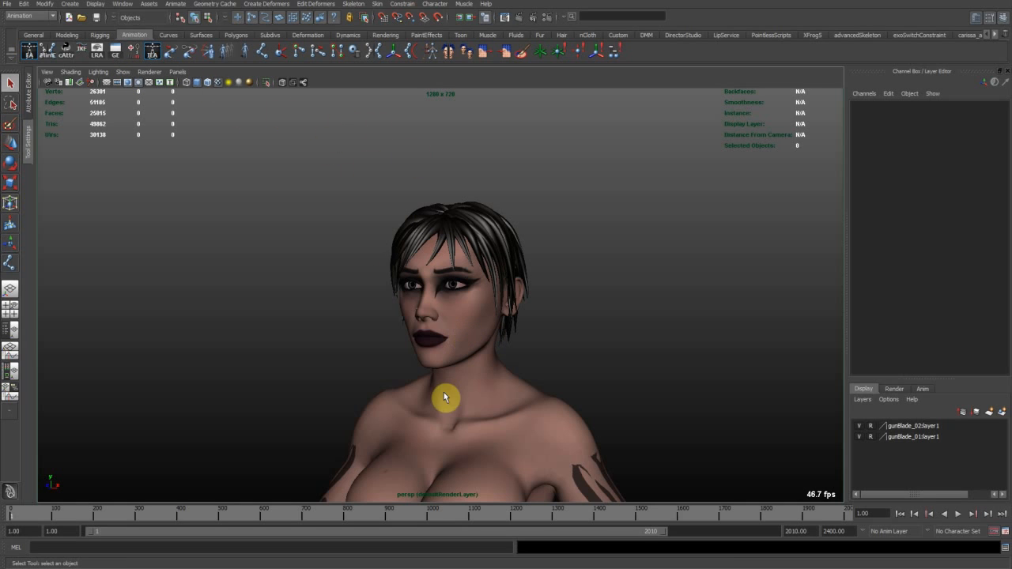
{"action": "left_click_drag", "start_coordinate": [432, 379], "coordinate": [435, 364], "text": "alt"}
{"action": "left_click_drag", "start_coordinate": [448, 370], "coordinate": [499, 358], "text": "alt"}
{"action": "key", "text": "alt+1"}
Select the head control and rotate it to about -8 in X and -45 in Y so the head turns sideways.
{"action": "left_click", "coordinate": [493, 356]}
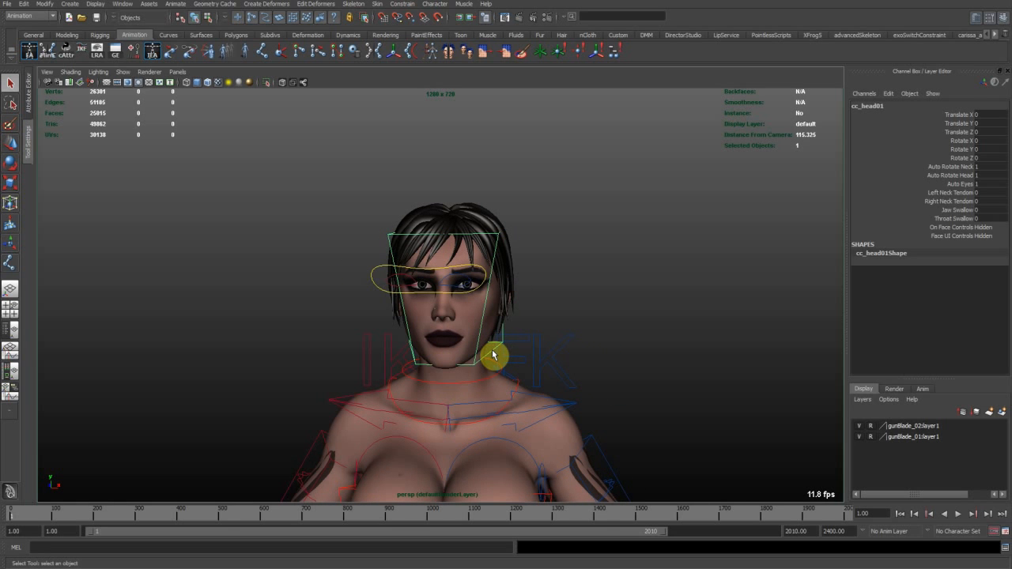
{"action": "right_click_drag", "start_coordinate": [445, 308], "coordinate": [550, 349], "text": "alt"}
{"action": "middle_click_drag", "start_coordinate": [549, 349], "coordinate": [557, 279], "text": "alt"}
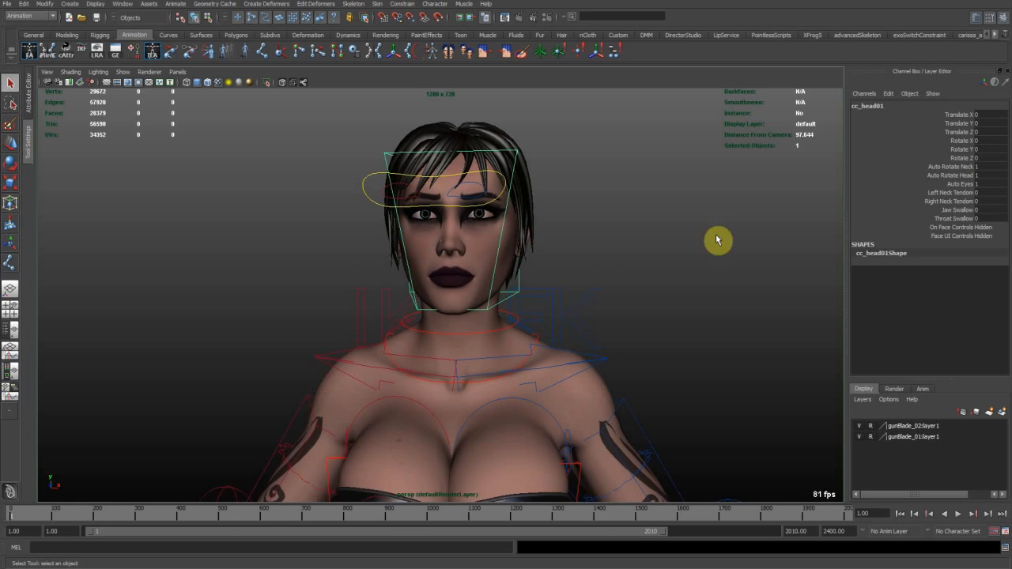
{"action": "right_click_drag", "start_coordinate": [472, 252], "coordinate": [574, 289], "text": "alt"}
{"action": "left_click_drag", "start_coordinate": [574, 289], "coordinate": [551, 335], "text": "alt"}
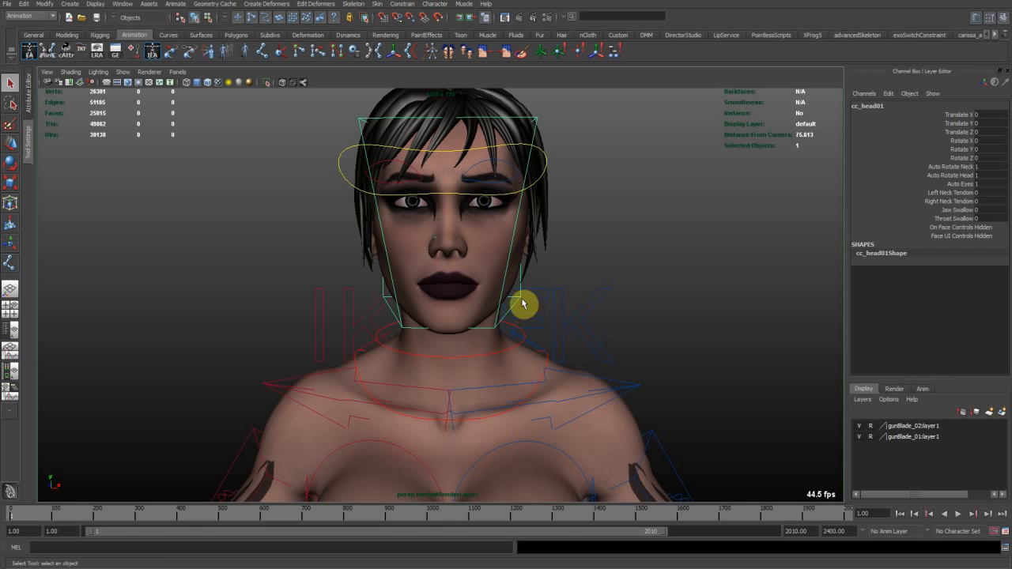
{"action": "right_click_drag", "start_coordinate": [479, 301], "coordinate": [501, 301], "text": "alt"}
{"action": "middle_click_drag", "start_coordinate": [501, 301], "coordinate": [496, 310], "text": "alt"}
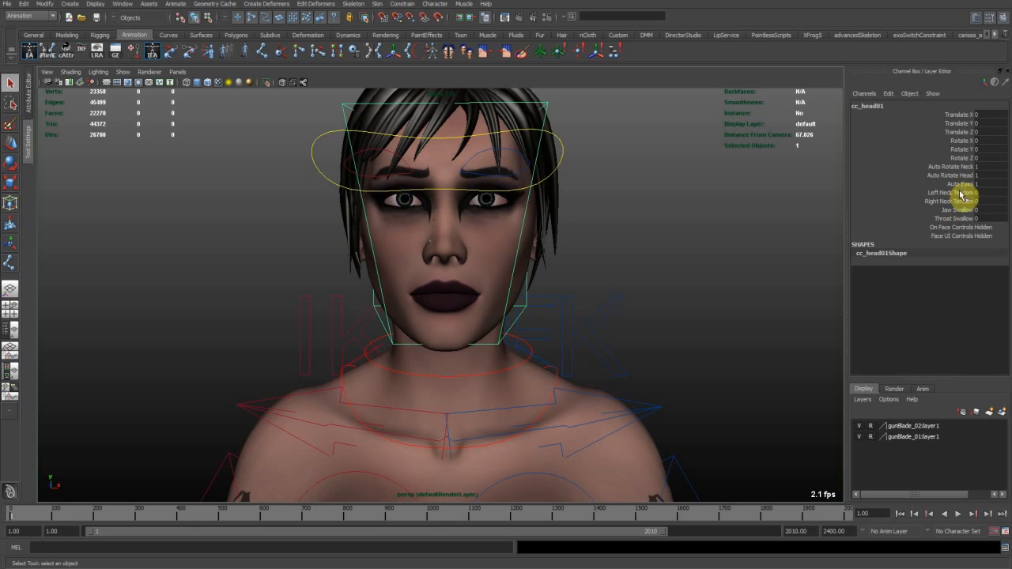
{"action": "key", "text": "e"}
{"action": "left_click_drag", "start_coordinate": [490, 296], "coordinate": [455, 294]}
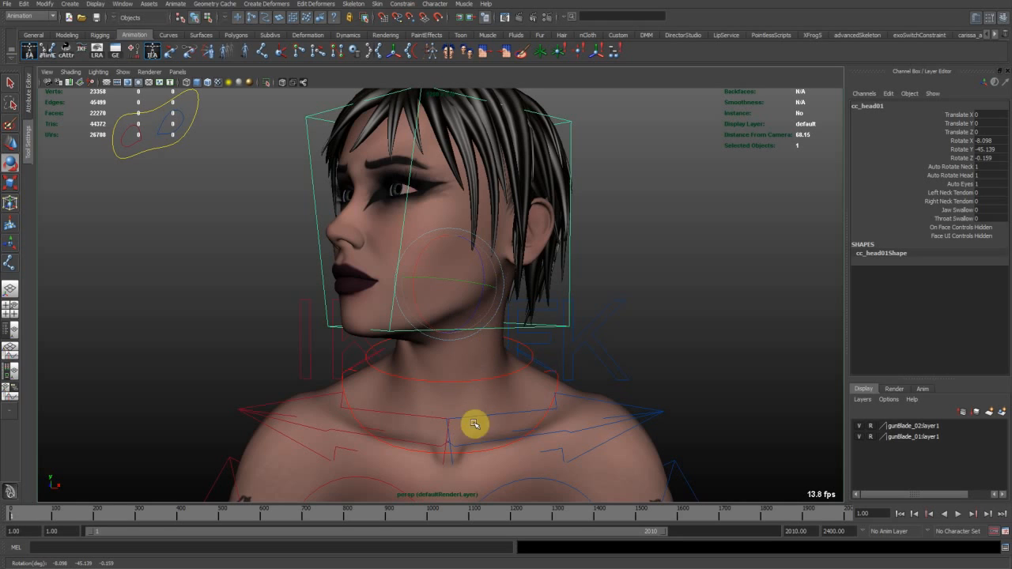
Reset the head control's Rotate X, Y and Z to 0 and clear the selection.
{"action": "left_click_drag", "start_coordinate": [993, 159], "coordinate": [995, 146]}
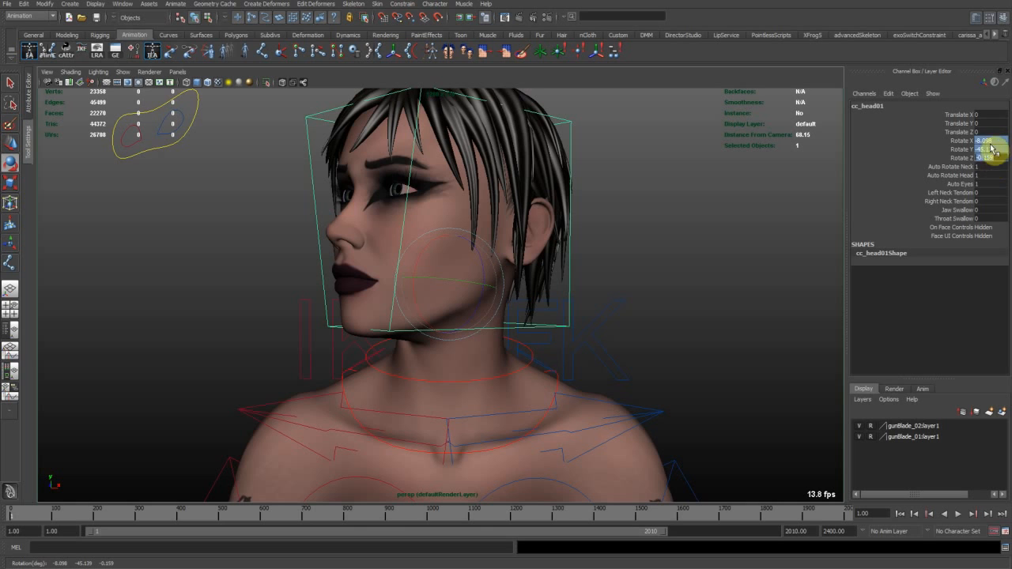
{"action": "type", "text": "0"}
{"action": "key", "text": "Return"}
{"action": "left_click_drag", "start_coordinate": [684, 316], "coordinate": [555, 289], "text": "alt"}
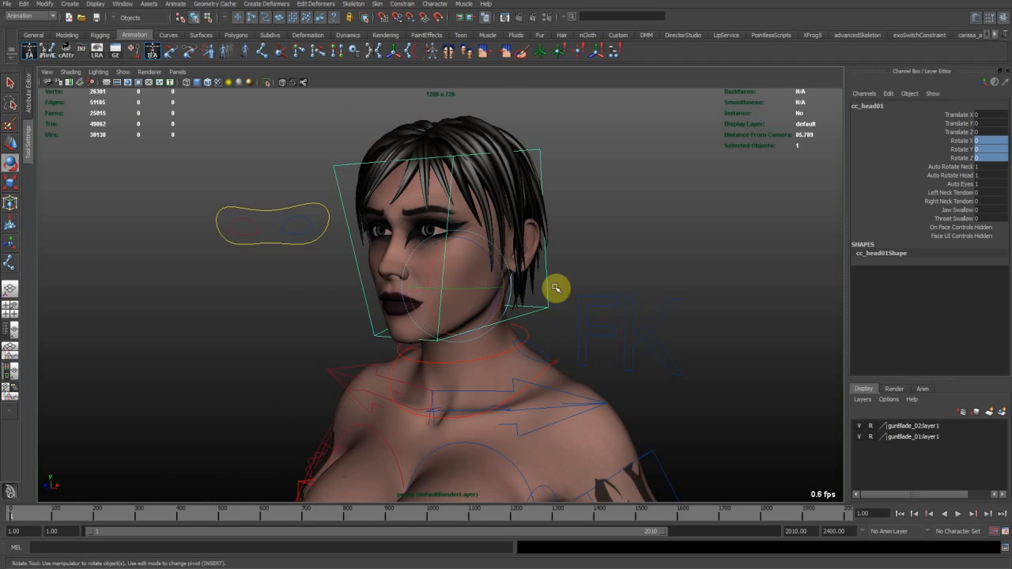
{"action": "left_click", "coordinate": [656, 284]}
Turn on the wireframe overlay on the shaded model and examine the edge flow around the mouth, cheek and jaw.
{"action": "left_click_drag", "start_coordinate": [566, 268], "coordinate": [460, 360], "text": "alt"}
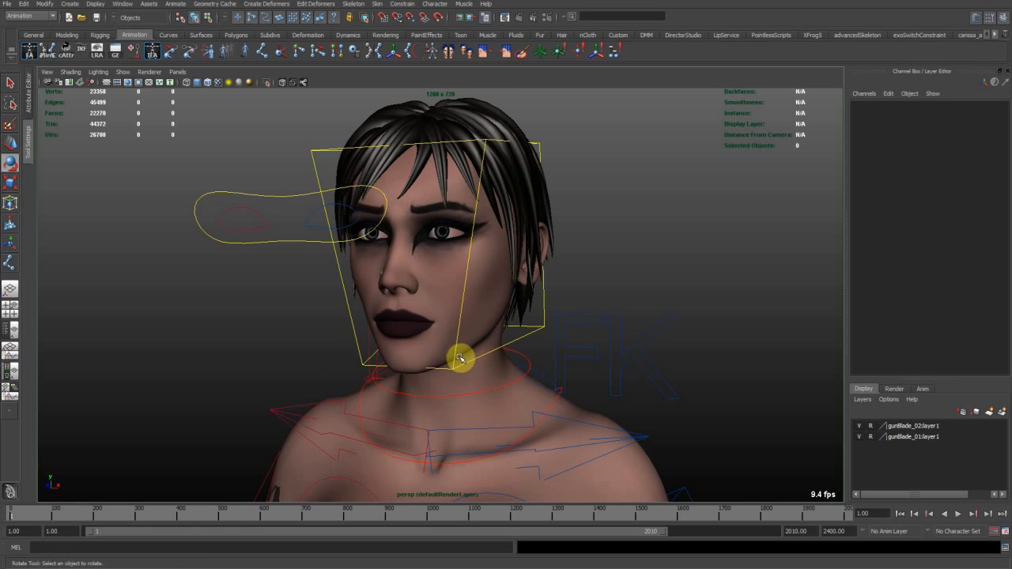
{"action": "scroll", "coordinate": [438, 316], "scroll_direction": "up", "scroll_amount": 3}
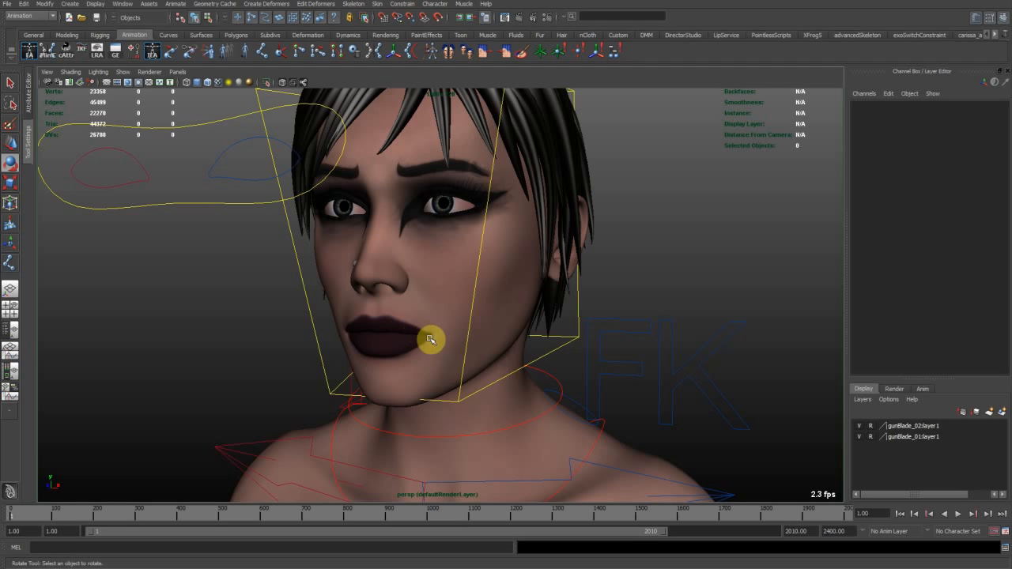
{"action": "left_click", "coordinate": [209, 83]}
{"action": "scroll", "coordinate": [327, 257], "scroll_direction": "up", "scroll_amount": 3}
{"action": "mouse_move", "coordinate": [525, 365]}
{"action": "left_mouse_down", "text": "alt"}
{"action": "mouse_move", "coordinate": [467, 323]}
{"action": "mouse_move", "coordinate": [416, 305]}
{"action": "mouse_move", "coordinate": [334, 185]}
{"action": "left_mouse_up", "text": "alt"}
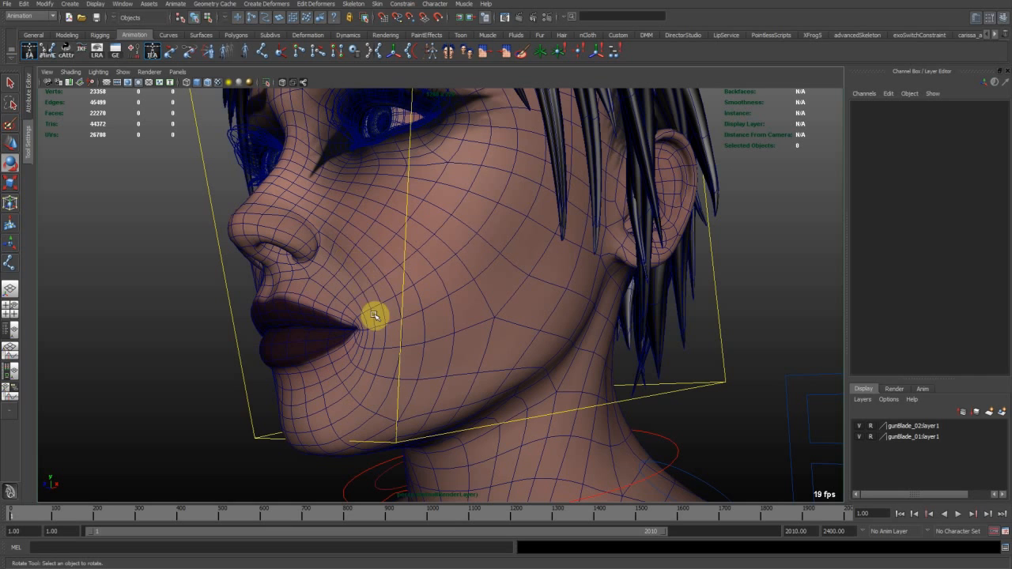
{"action": "scroll", "coordinate": [347, 262], "scroll_direction": "up", "scroll_amount": 2}
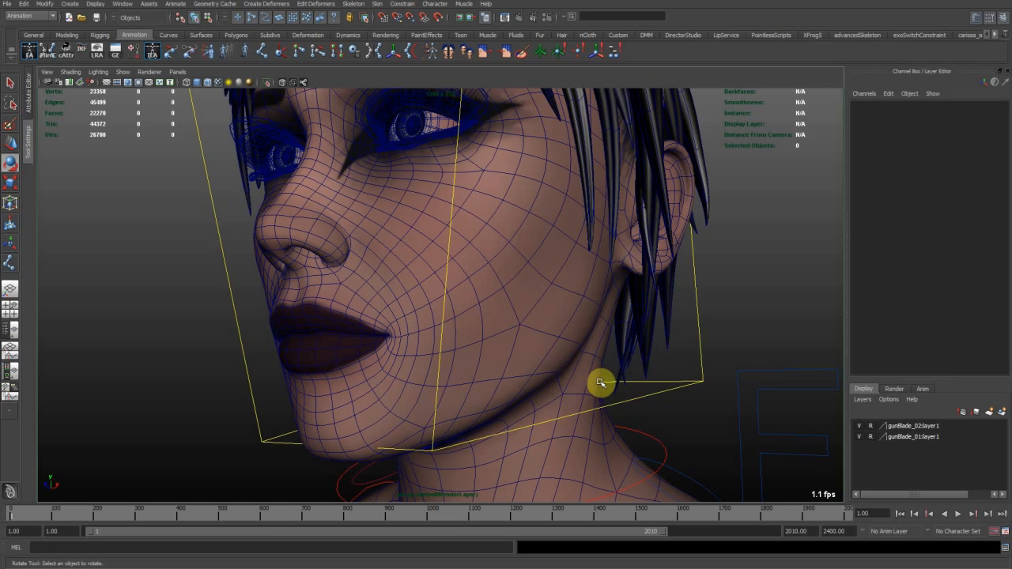
{"action": "right_click_drag", "start_coordinate": [701, 357], "coordinate": [660, 358], "text": "alt"}
{"action": "mouse_move", "coordinate": [671, 362]}
{"action": "left_mouse_down", "text": "alt"}
{"action": "mouse_move", "coordinate": [677, 355]}
{"action": "mouse_move", "coordinate": [667, 353]}
{"action": "left_mouse_up", "text": "alt"}
{"action": "left_click_drag", "start_coordinate": [495, 340], "coordinate": [506, 316], "text": "alt"}
{"action": "right_click_drag", "start_coordinate": [506, 316], "coordinate": [514, 343], "text": "alt"}
{"action": "left_click_drag", "start_coordinate": [515, 343], "coordinate": [497, 357], "text": "alt"}
{"action": "right_click_drag", "start_coordinate": [496, 356], "coordinate": [452, 294], "text": "alt"}
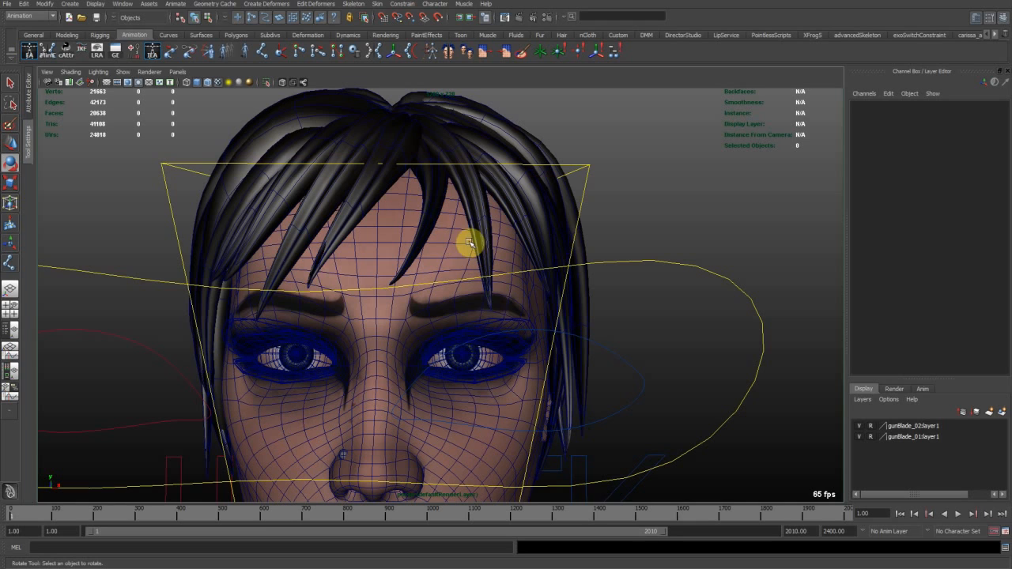
Examine the topology of the forehead and eyebrows from the front and three-quarter angles.
{"action": "right_click_drag", "start_coordinate": [621, 320], "coordinate": [448, 286], "text": "alt"}
{"action": "left_click_drag", "start_coordinate": [448, 286], "coordinate": [447, 323], "text": "alt"}
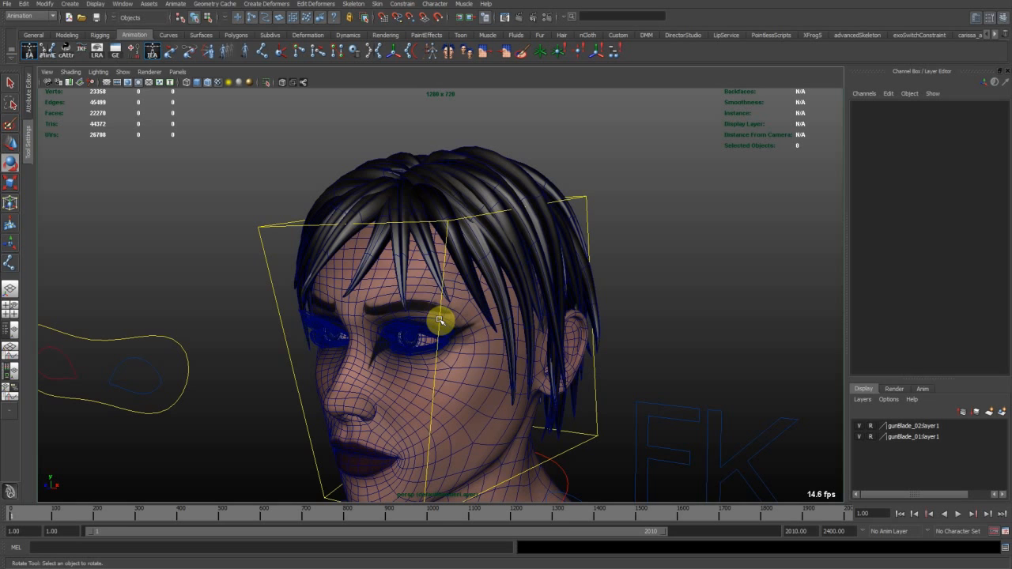
{"action": "left_click_drag", "start_coordinate": [384, 282], "coordinate": [477, 271], "text": "alt"}
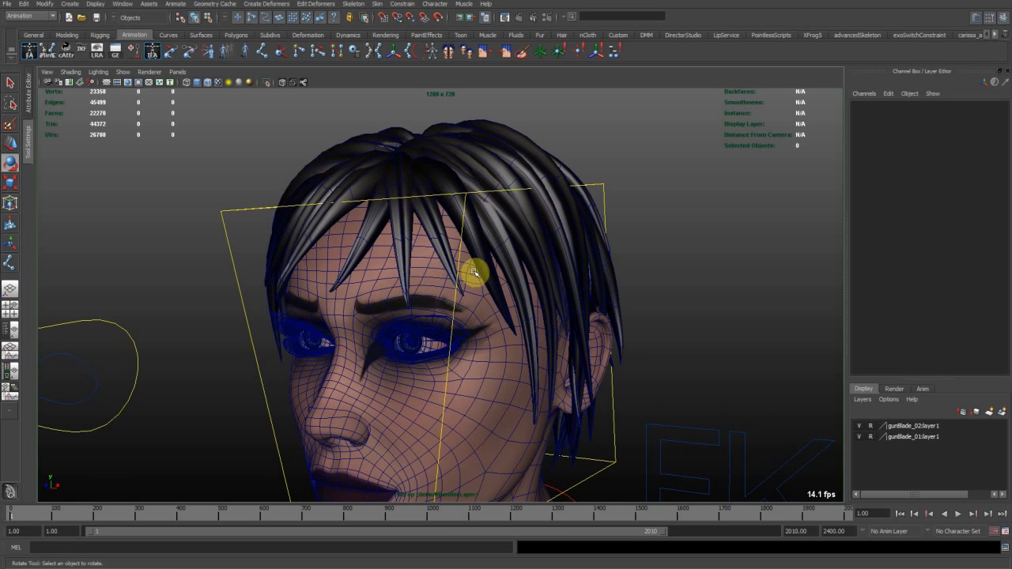
{"action": "left_click_drag", "start_coordinate": [393, 264], "coordinate": [458, 293], "text": "alt"}
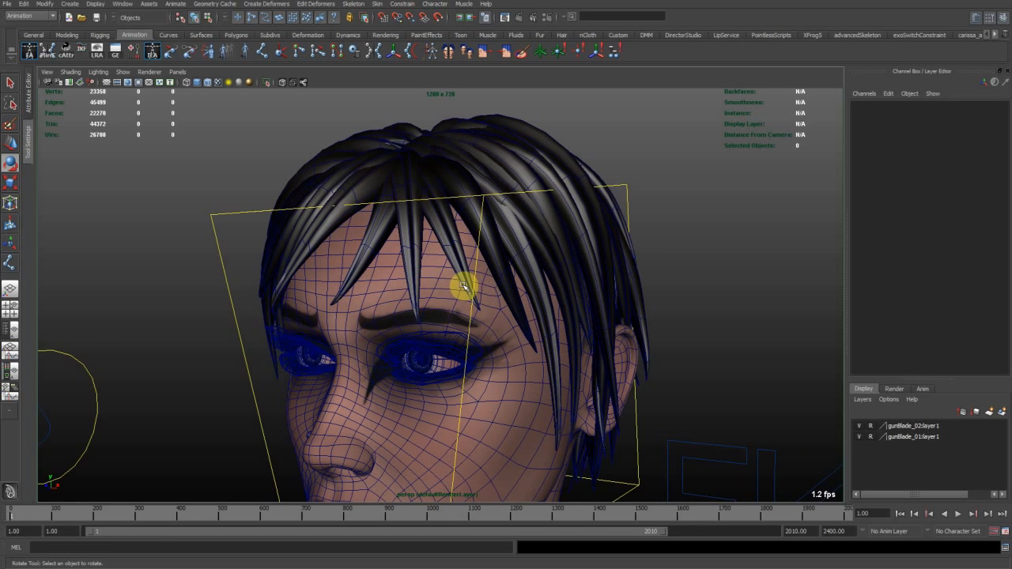
{"action": "left_click_drag", "start_coordinate": [391, 282], "coordinate": [501, 289], "text": "alt"}
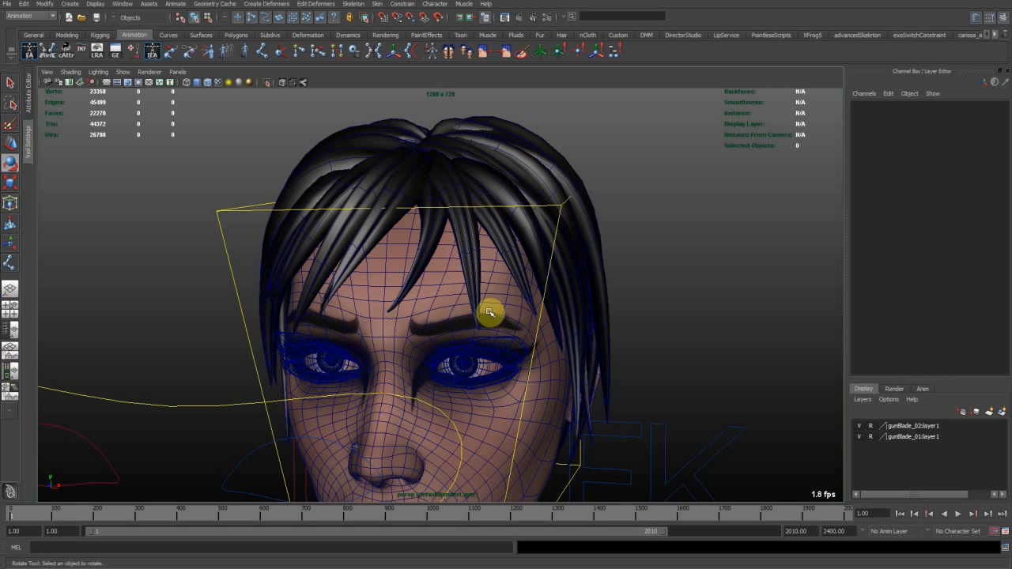
{"action": "left_click_drag", "start_coordinate": [470, 284], "coordinate": [501, 276], "text": "alt"}
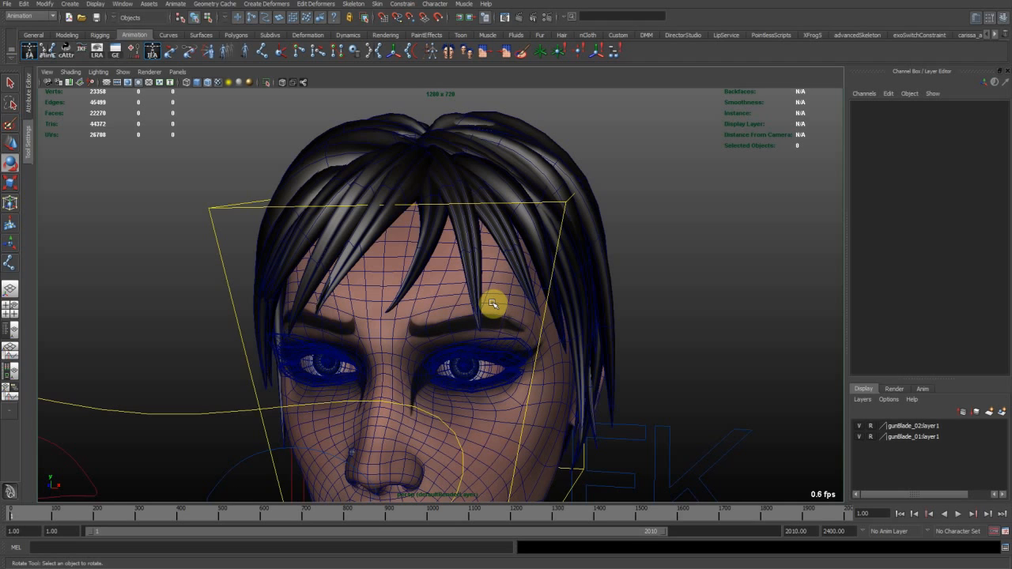
{"action": "right_click_drag", "start_coordinate": [634, 340], "coordinate": [541, 294], "text": "alt"}
{"action": "left_click_drag", "start_coordinate": [540, 295], "coordinate": [456, 287], "text": "alt"}
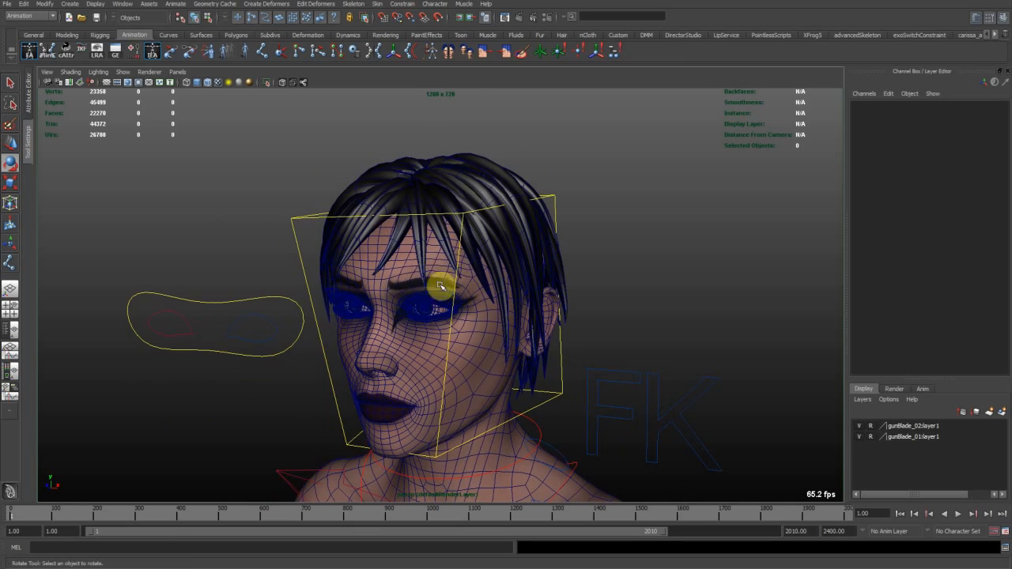
Examine the edge loops around the eyes, temple and cheek up close, and the whole head in profile.
{"action": "right_click_drag", "start_coordinate": [425, 269], "coordinate": [497, 305], "text": "alt"}
{"action": "left_click_drag", "start_coordinate": [497, 305], "coordinate": [406, 283], "text": "alt"}
{"action": "right_click_drag", "start_coordinate": [406, 282], "coordinate": [448, 355], "text": "alt"}
{"action": "left_click_drag", "start_coordinate": [447, 355], "coordinate": [400, 311], "text": "alt"}
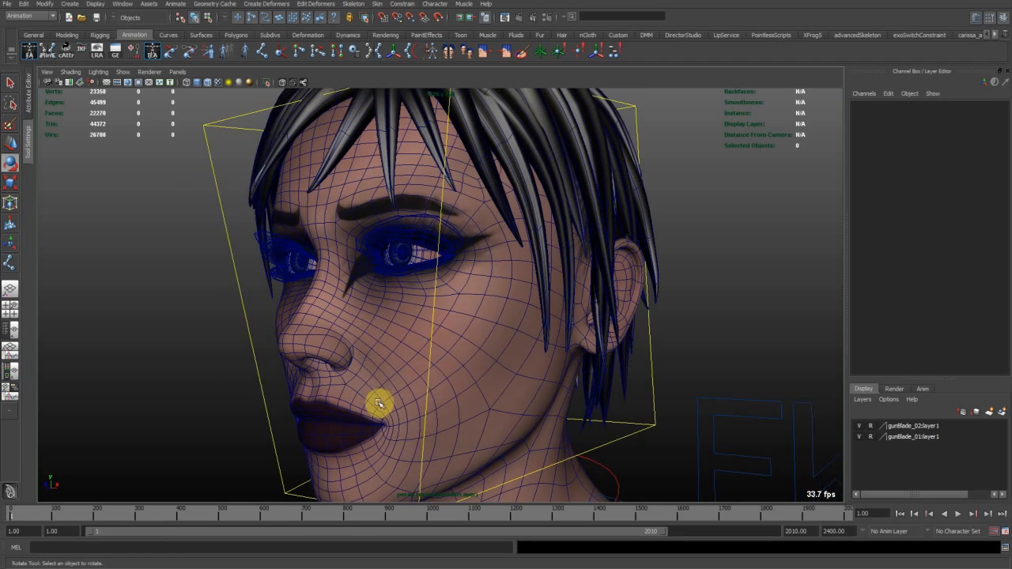
{"action": "middle_click_drag", "start_coordinate": [439, 306], "coordinate": [414, 357], "text": "alt"}
{"action": "right_click_drag", "start_coordinate": [413, 356], "coordinate": [489, 339], "text": "alt"}
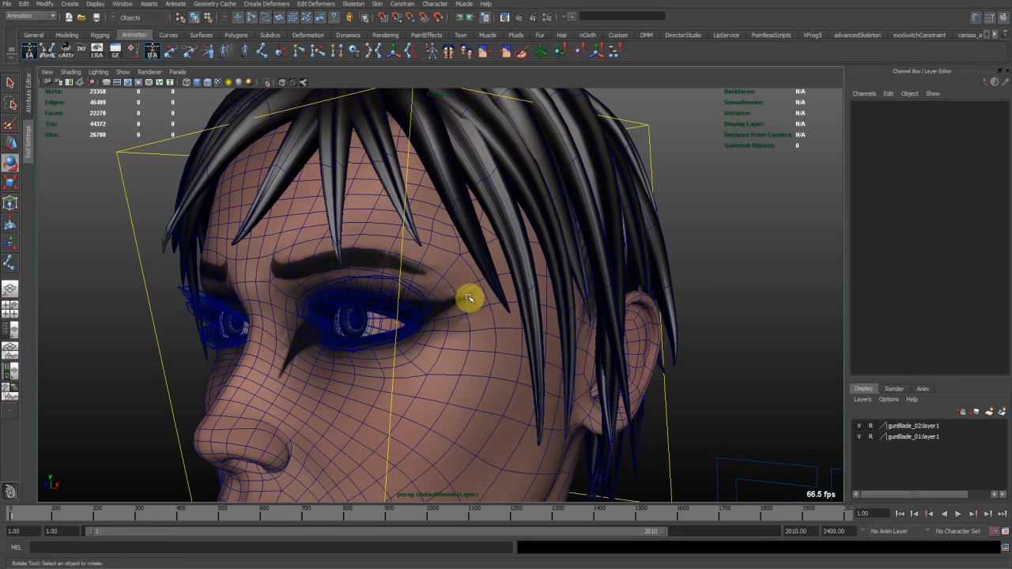
{"action": "right_click_drag", "start_coordinate": [409, 300], "coordinate": [518, 317], "text": "alt"}
{"action": "left_click_drag", "start_coordinate": [517, 317], "coordinate": [536, 333], "text": "alt"}
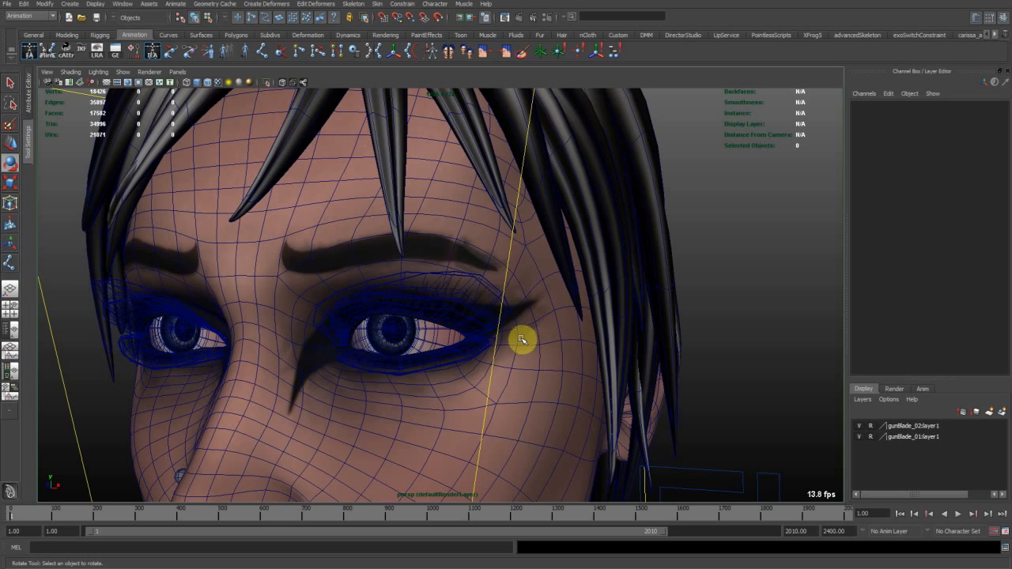
{"action": "right_click_drag", "start_coordinate": [627, 320], "coordinate": [450, 349], "text": "alt"}
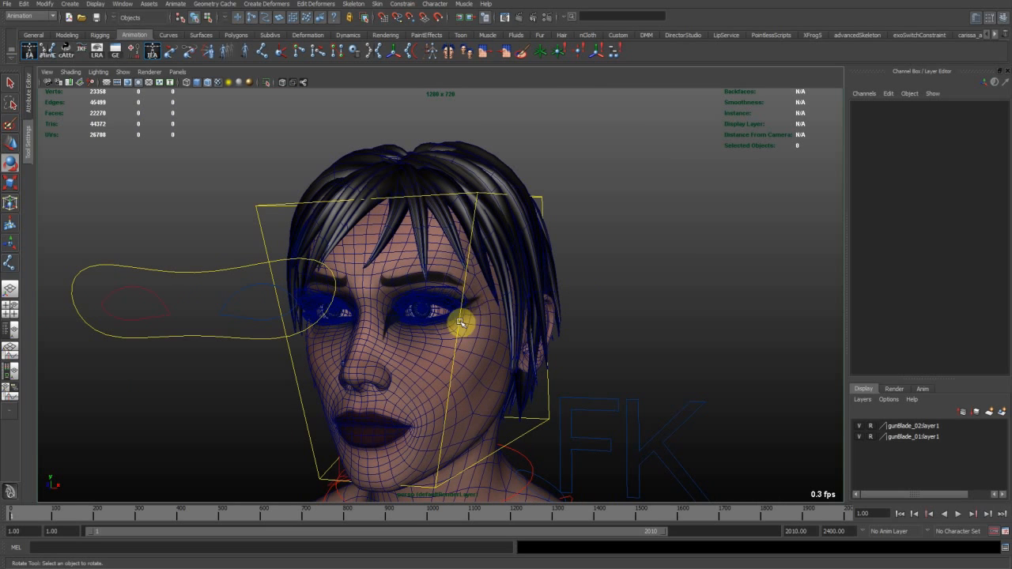
{"action": "left_click_drag", "start_coordinate": [549, 309], "coordinate": [447, 308], "text": "alt"}
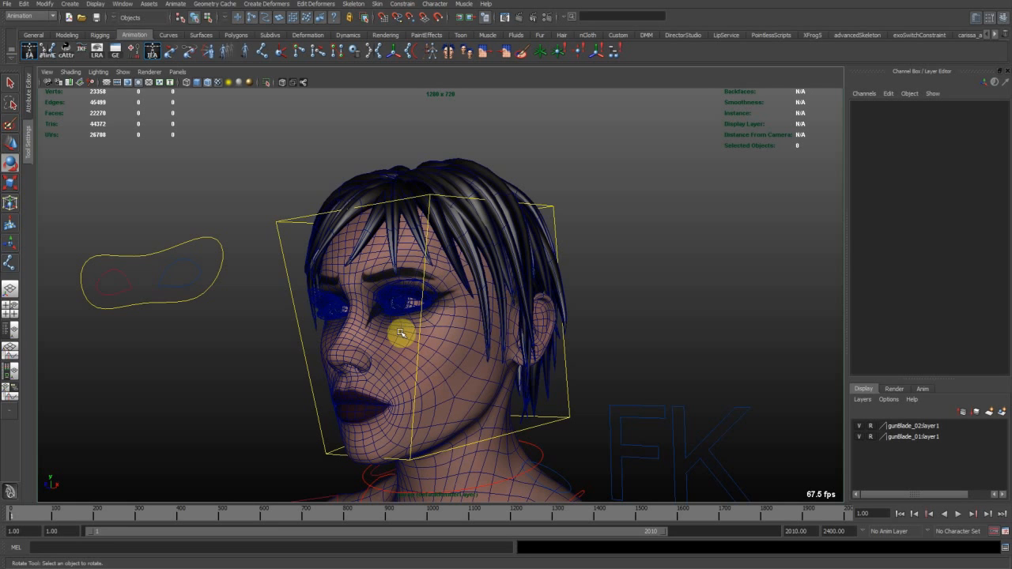
{"action": "middle_click_drag", "start_coordinate": [420, 370], "coordinate": [419, 370], "text": "alt"}
{"action": "left_click_drag", "start_coordinate": [419, 369], "coordinate": [491, 316], "text": "alt"}
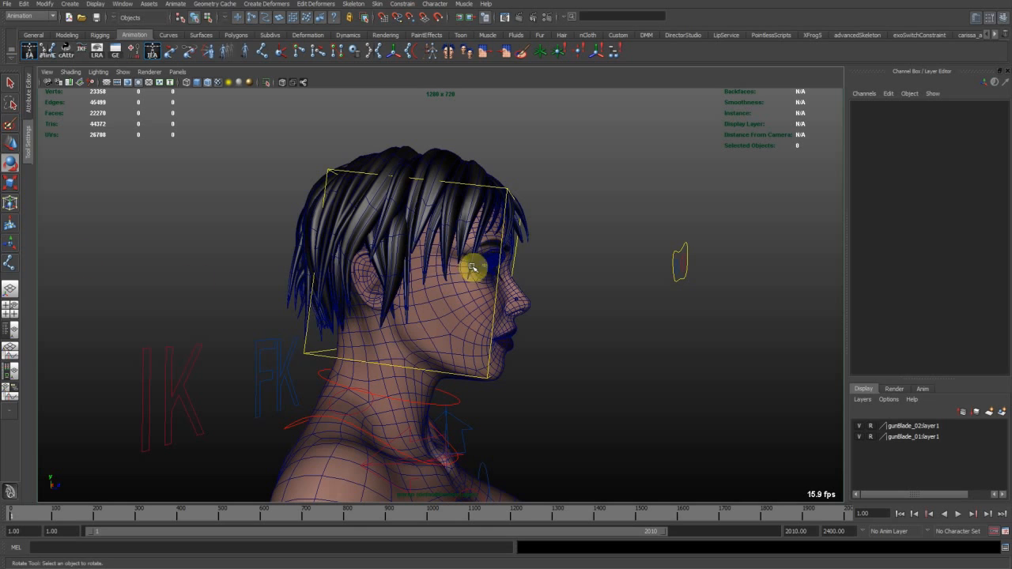
Turn off the wireframe overlay, hide the control curves and frame the full character in a three-quarter view.
{"action": "right_click_drag", "start_coordinate": [696, 321], "coordinate": [397, 401], "text": "alt"}
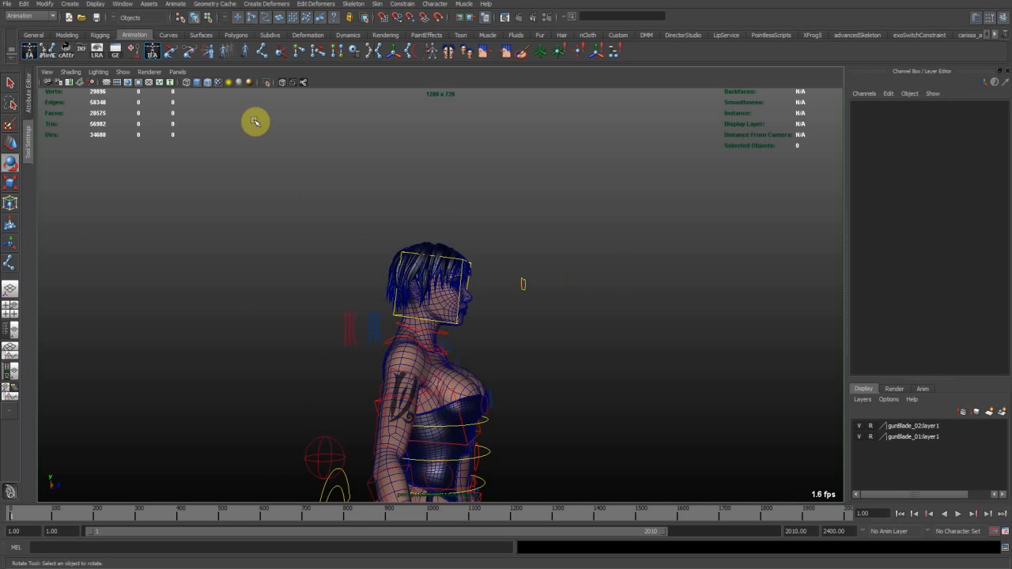
{"action": "left_click", "coordinate": [205, 82]}
{"action": "key", "text": "alt+1"}
{"action": "right_click_drag", "start_coordinate": [415, 311], "coordinate": [365, 374], "text": "alt"}
{"action": "middle_click_drag", "start_coordinate": [365, 375], "coordinate": [371, 307], "text": "alt"}
{"action": "left_click_drag", "start_coordinate": [506, 340], "coordinate": [418, 375], "text": "alt"}
{"action": "right_click_drag", "start_coordinate": [518, 394], "coordinate": [474, 385], "text": "alt"}
{"action": "middle_click_drag", "start_coordinate": [514, 387], "coordinate": [512, 333], "text": "alt"}
{"action": "right_click_drag", "start_coordinate": [512, 333], "coordinate": [462, 318], "text": "alt"}
{"action": "middle_click_drag", "start_coordinate": [462, 318], "coordinate": [456, 309], "text": "alt"}
{"action": "left_click_drag", "start_coordinate": [456, 309], "coordinate": [400, 279], "text": "alt"}
{"action": "right_click_drag", "start_coordinate": [401, 280], "coordinate": [431, 284], "text": "alt"}
{"action": "middle_click_drag", "start_coordinate": [432, 285], "coordinate": [417, 284], "text": "alt"}
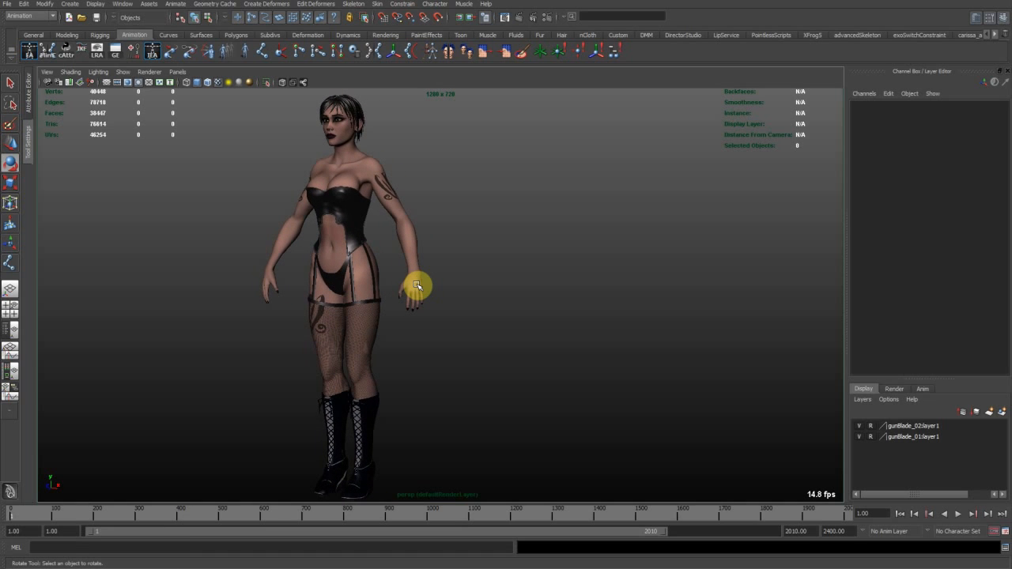